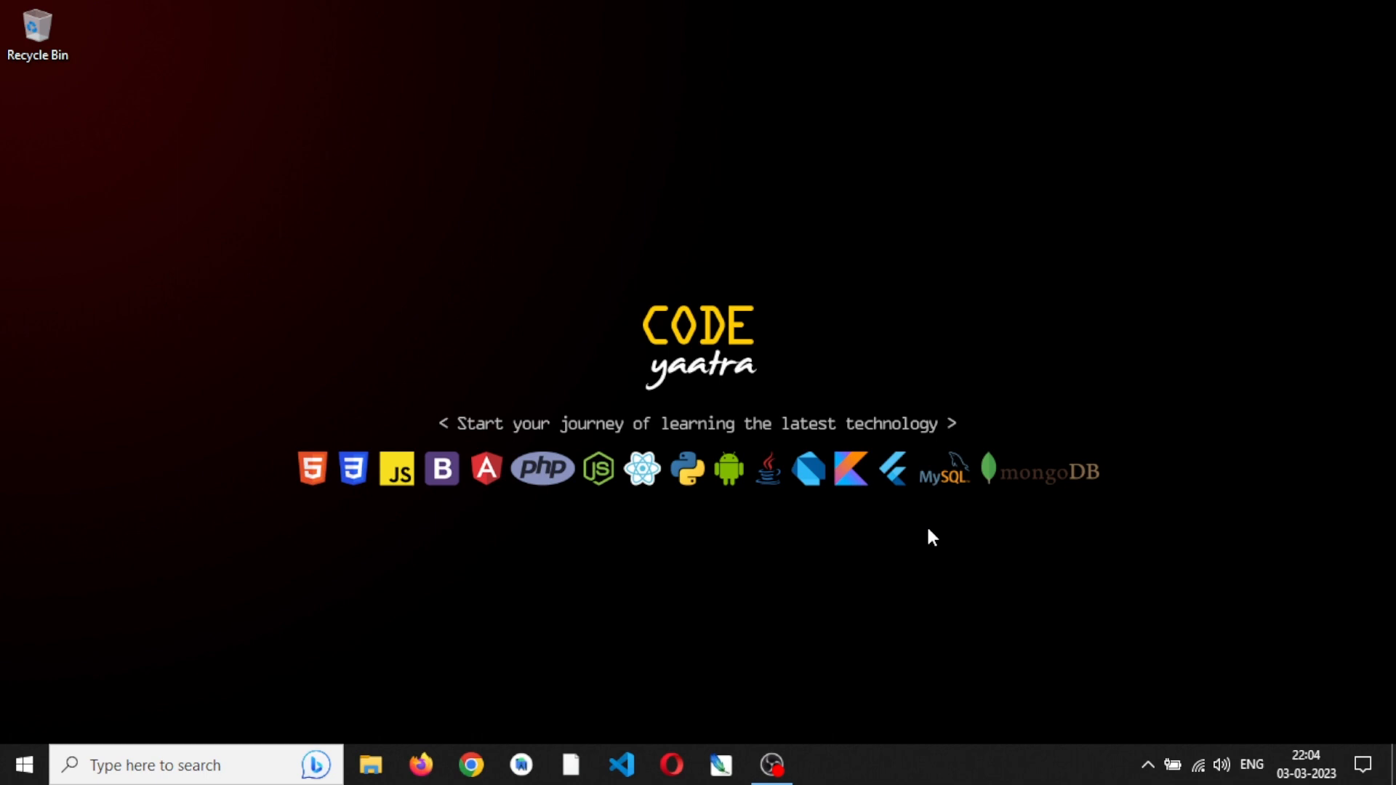
- Switch to Firefox, search the web for xampp and open the Apache Friends website
left_click(420, 769)
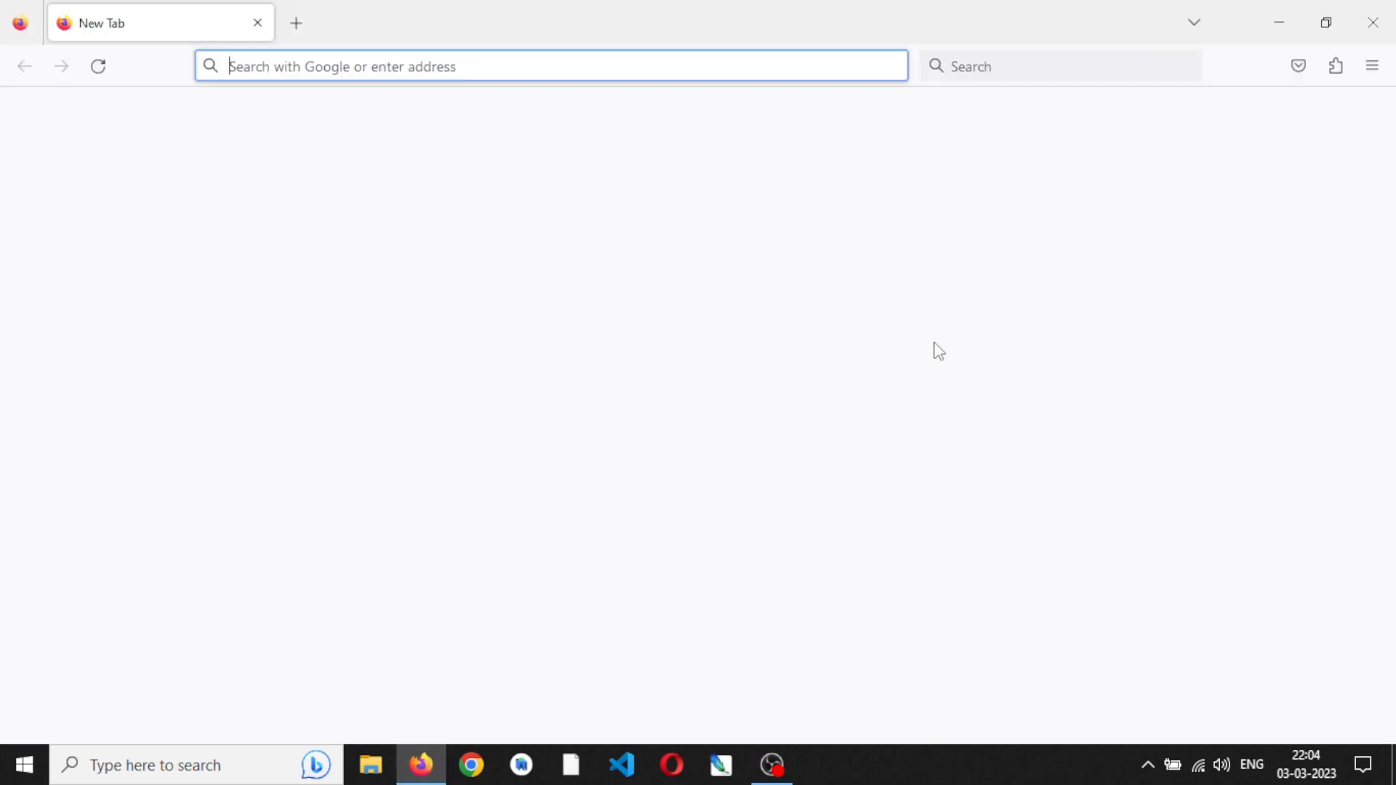
left_click(1045, 68)
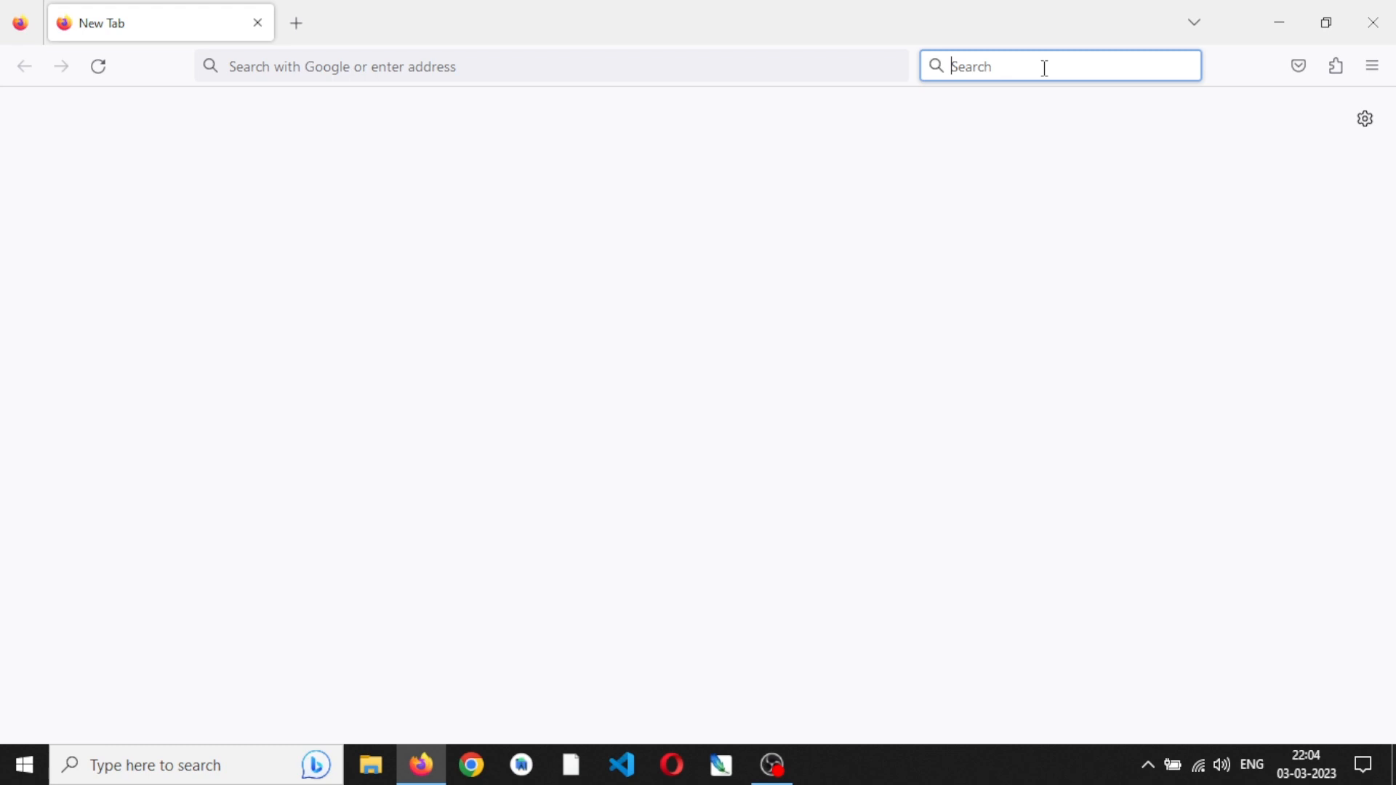
type("xampp")
key("Return")
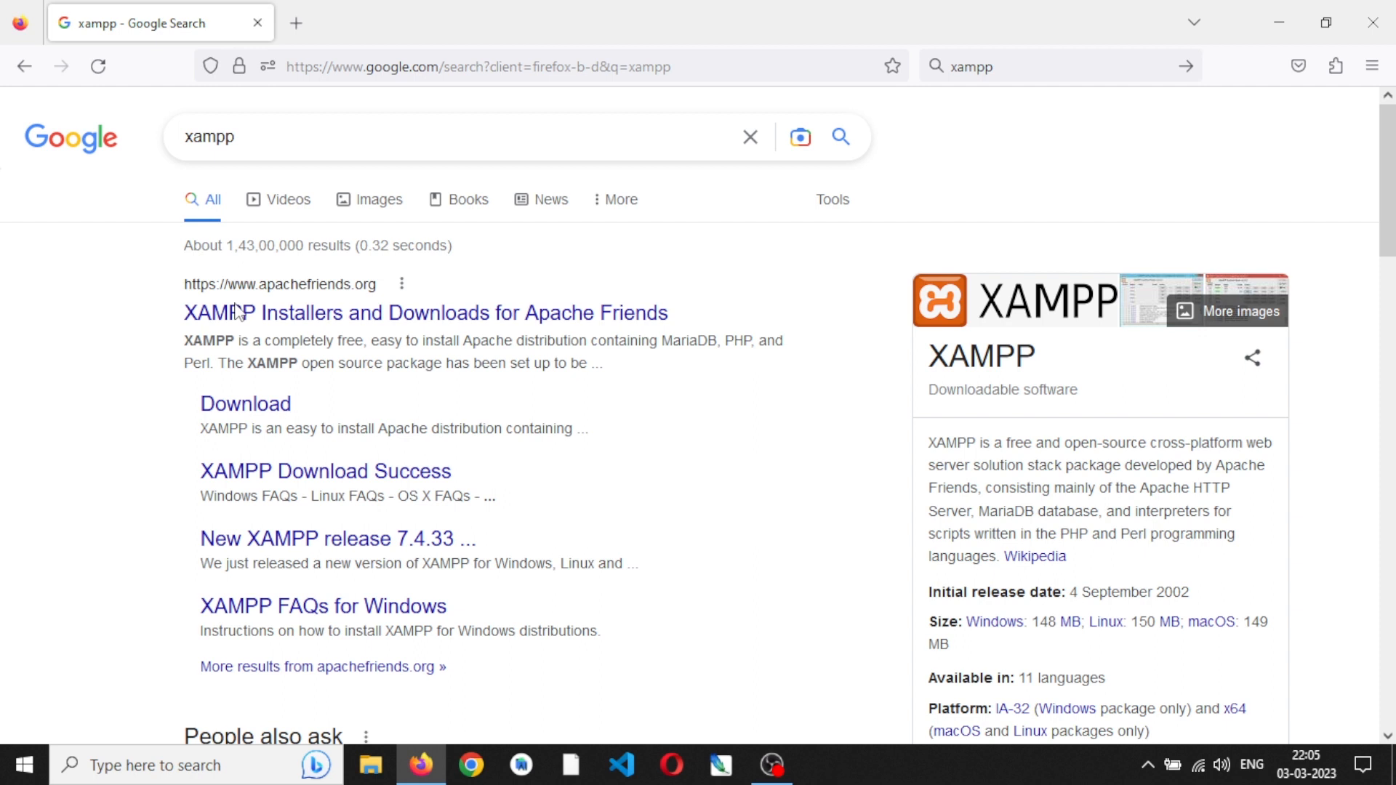
left_click(339, 319)
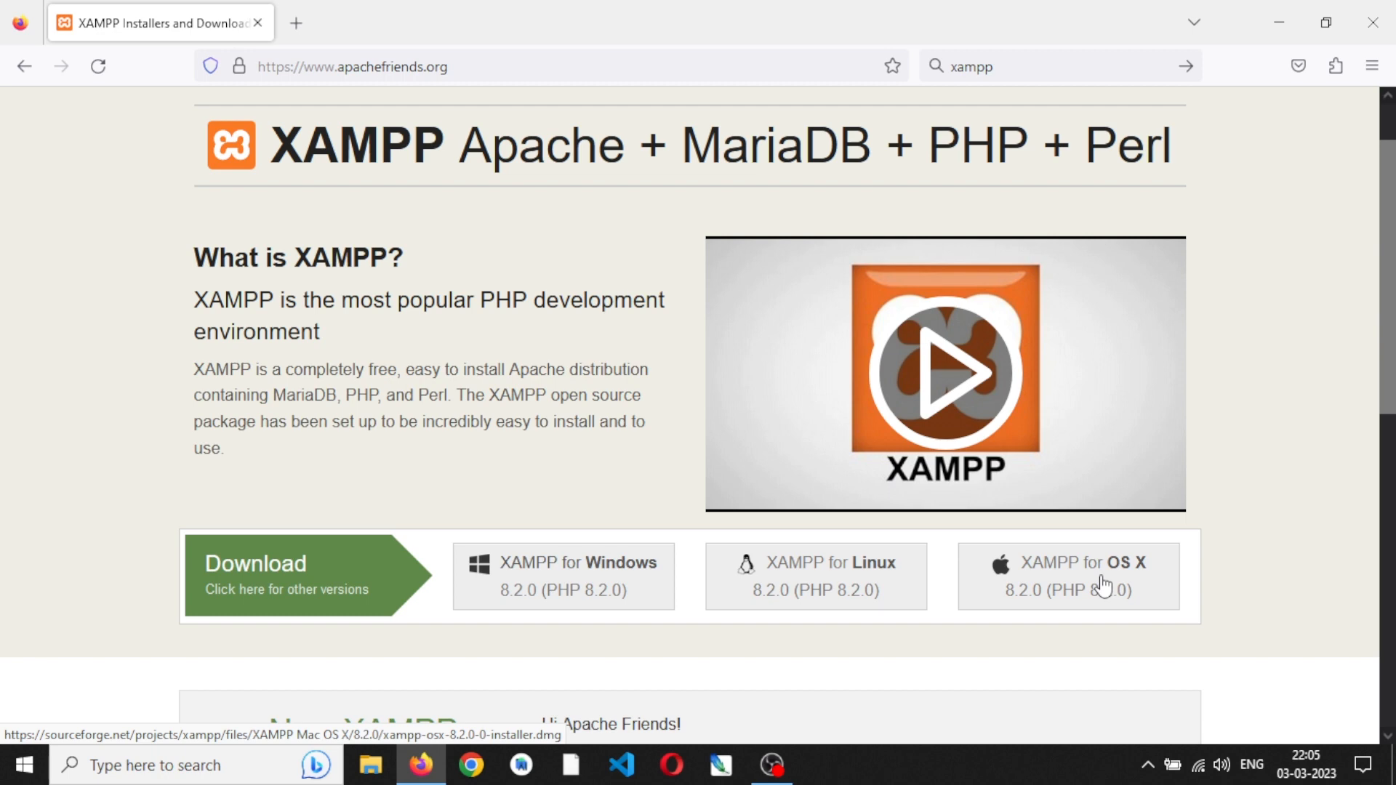
- Download the XAMPP for Windows 8.2.0 installer and close the extra SourceForge files page
scroll(813, 646, "down", 2)
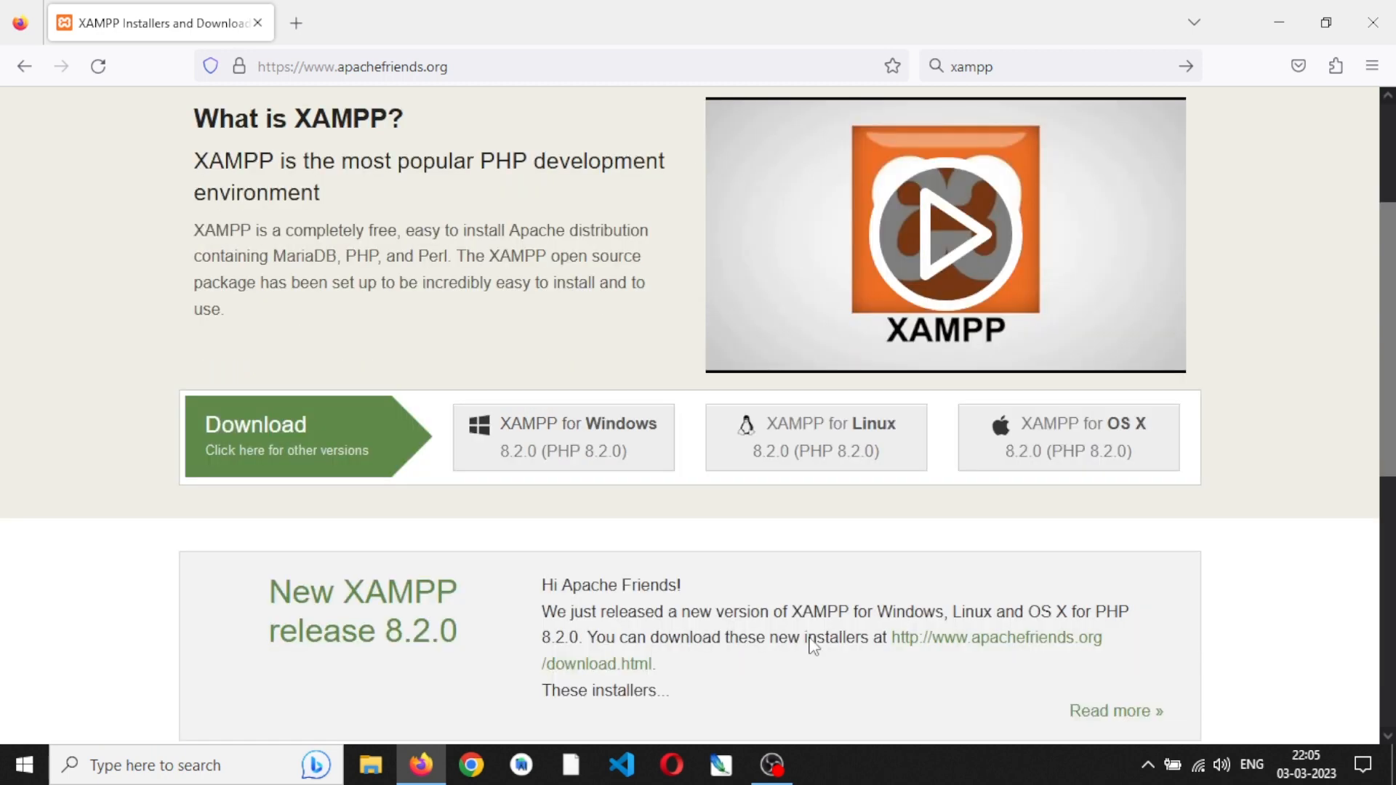
left_click(593, 449)
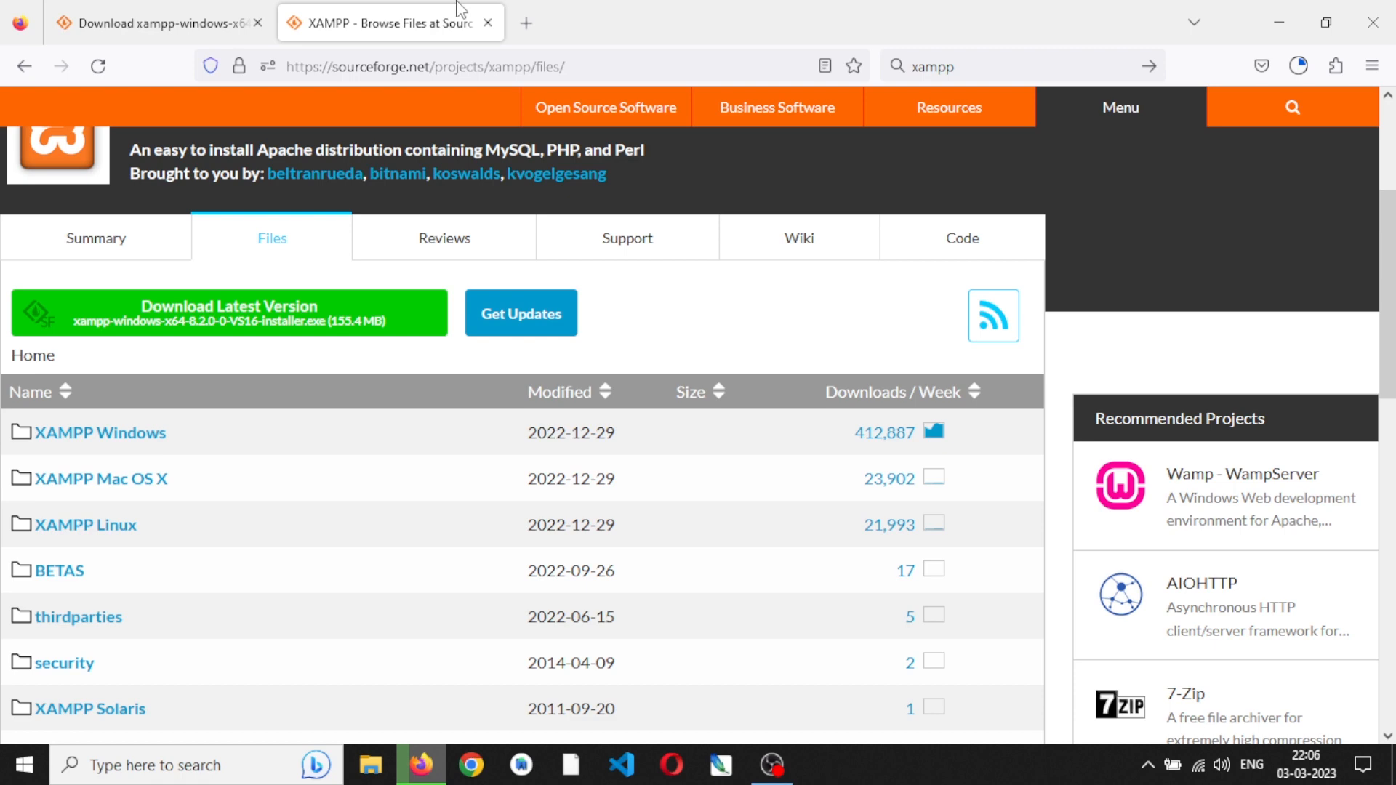
left_click(487, 23)
left_click(972, 65)
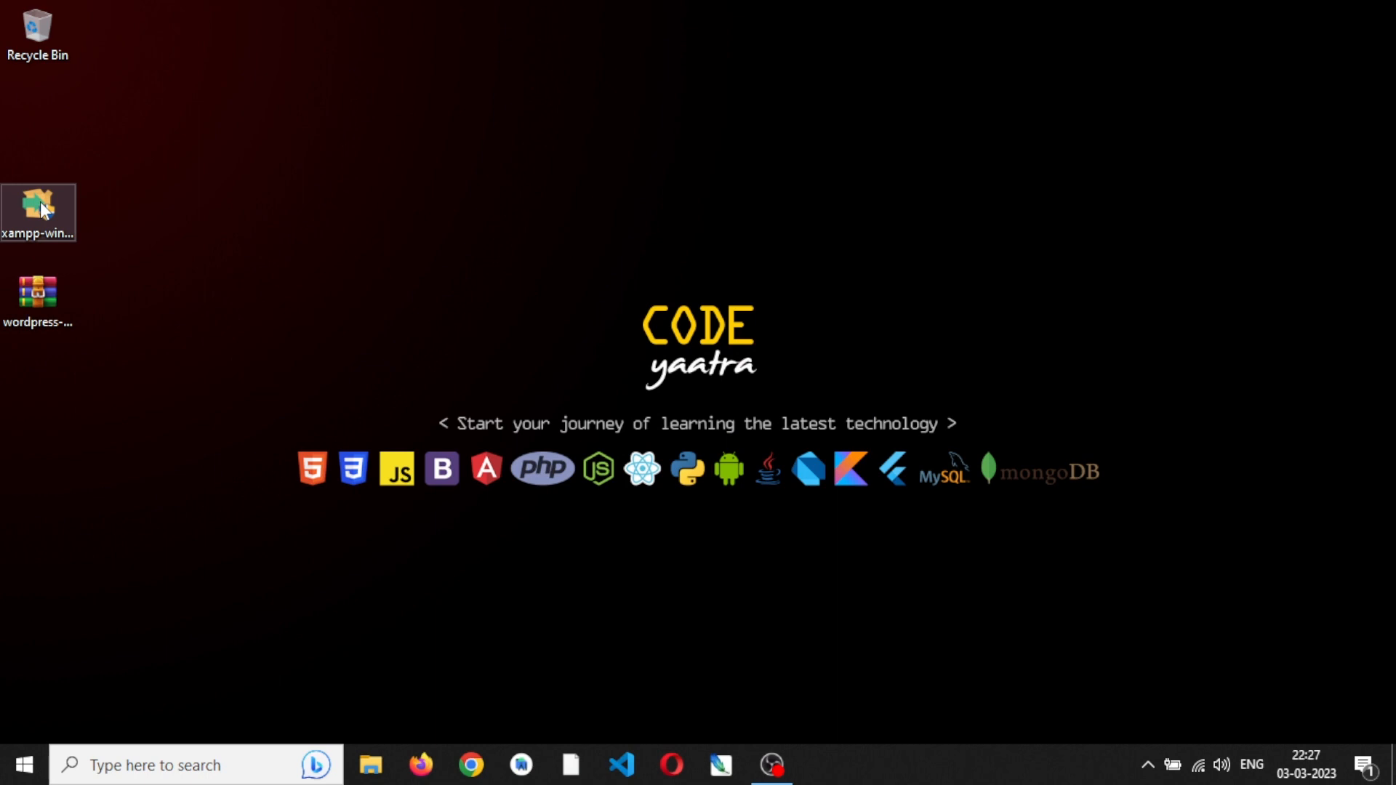
- Launch the XAMPP installer from the desktop, continue despite the antivirus notice and proceed to component selection
left_click(41, 204)
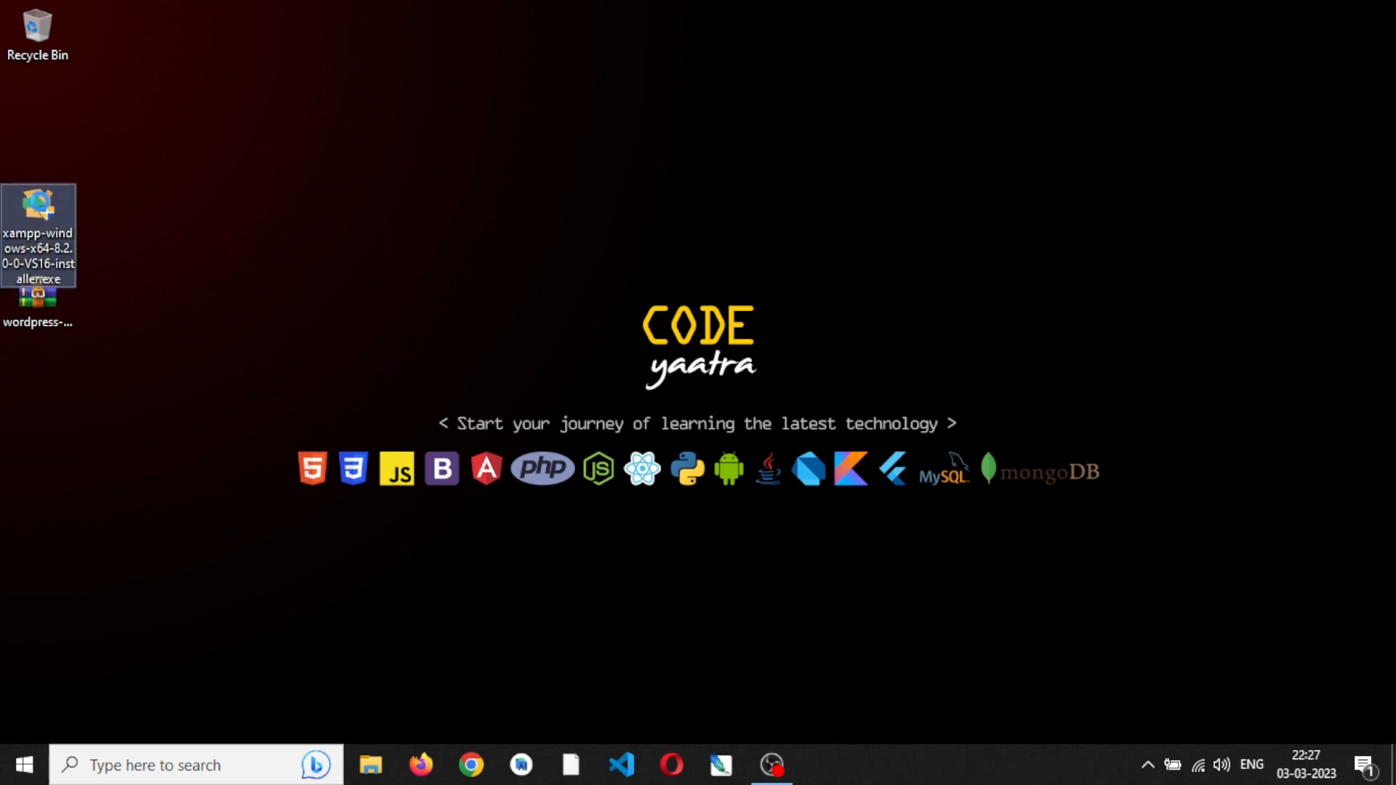
right_click(40, 202)
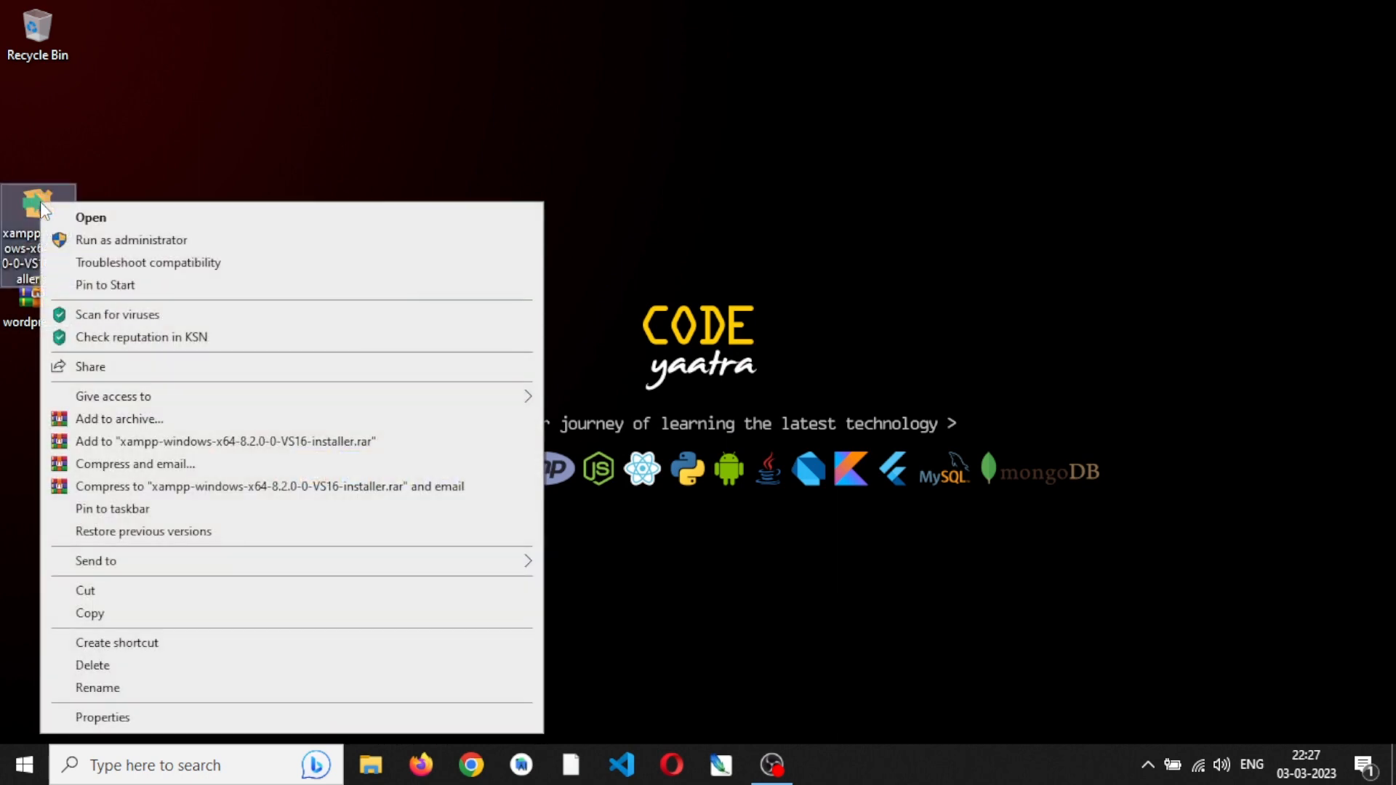
left_click(140, 220)
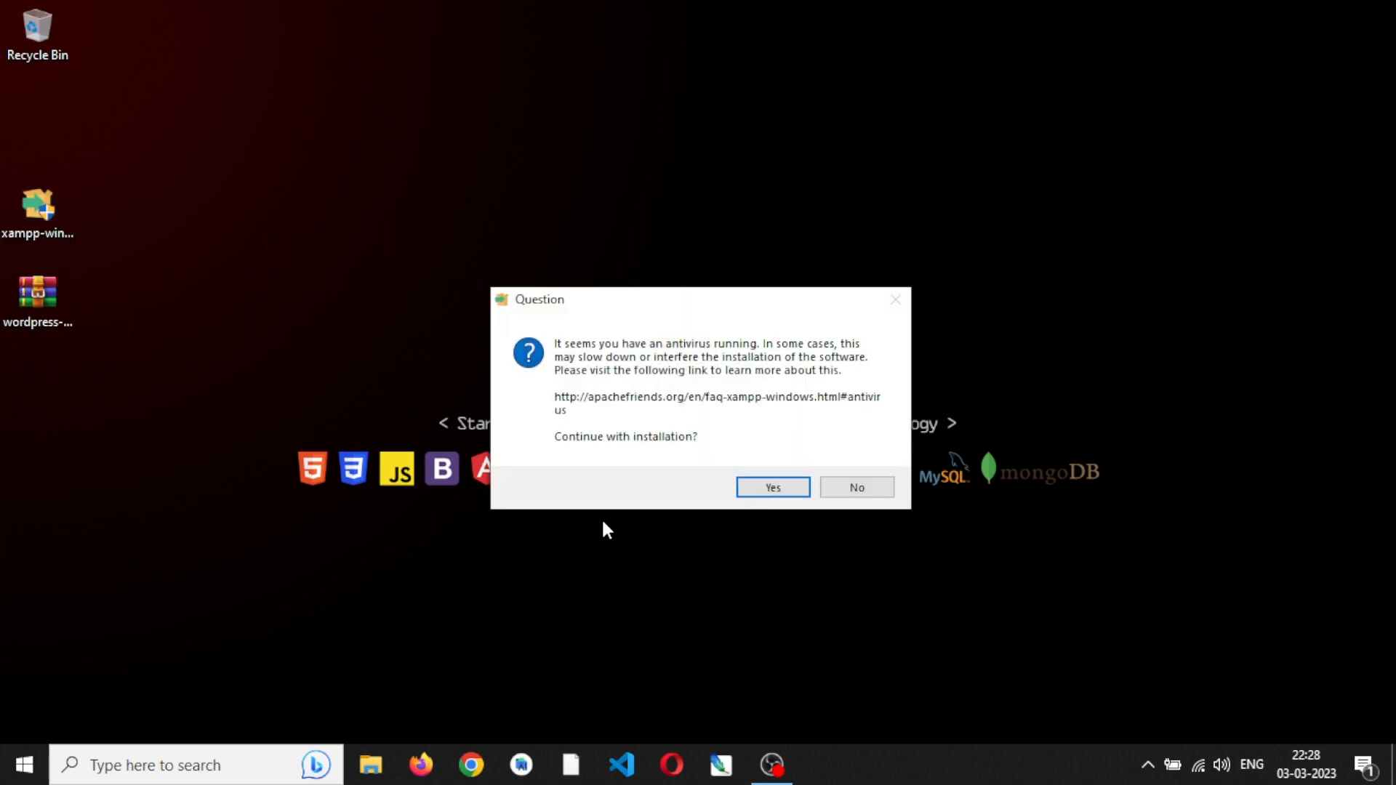
left_click(743, 489)
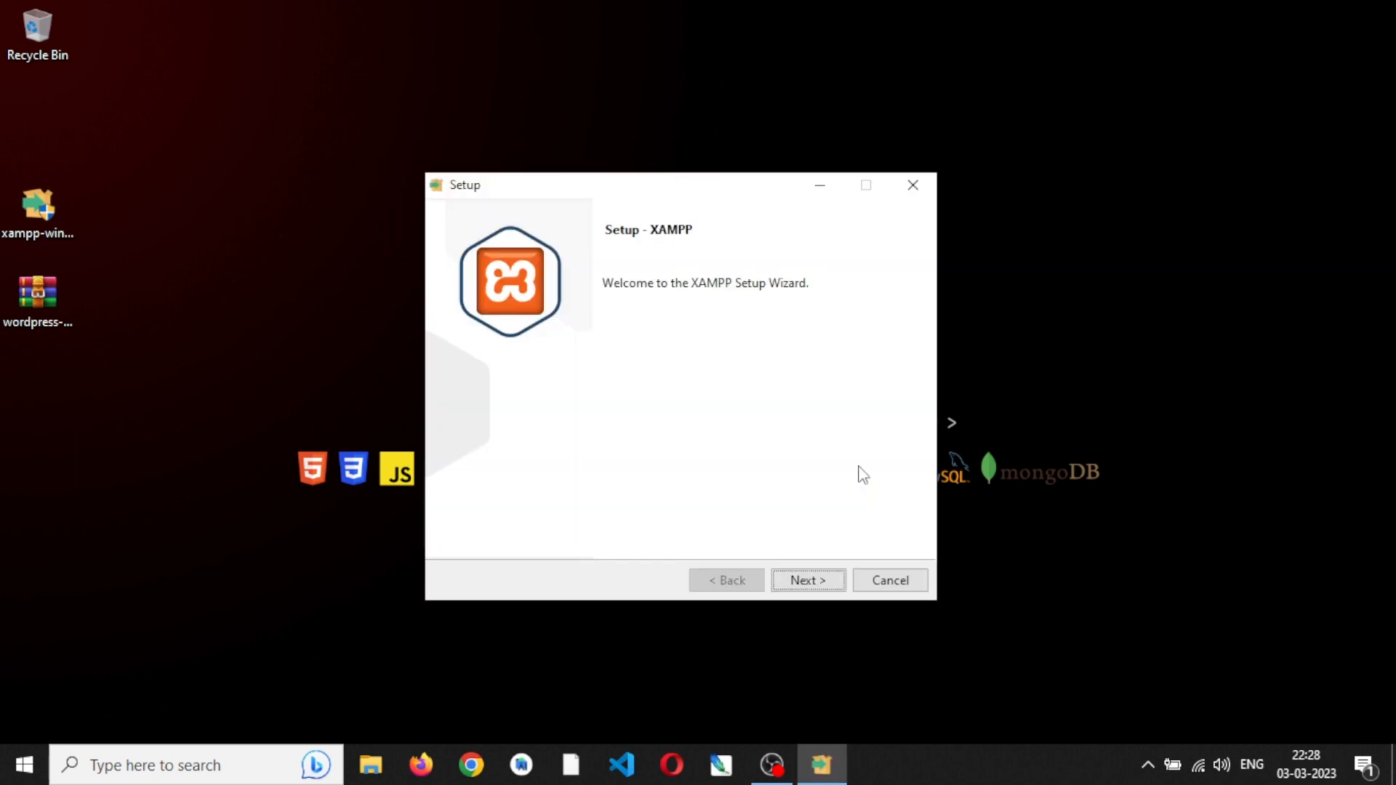
left_click(824, 583)
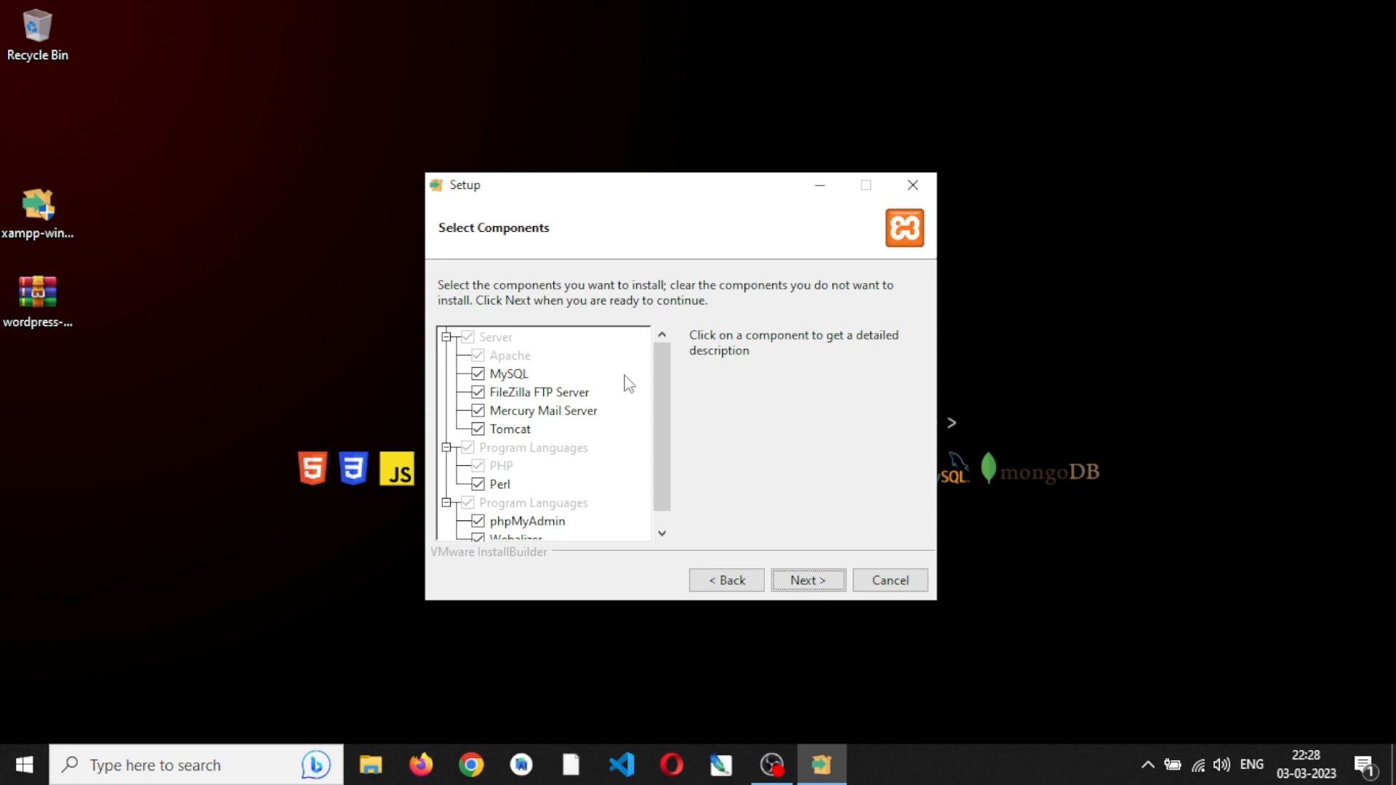
- Exclude Mercury Mail Server, Tomcat, Perl, Webalizer and Fake Sendmail from the XAMPP components and accept the selection
left_click_drag(663, 402, 664, 461)
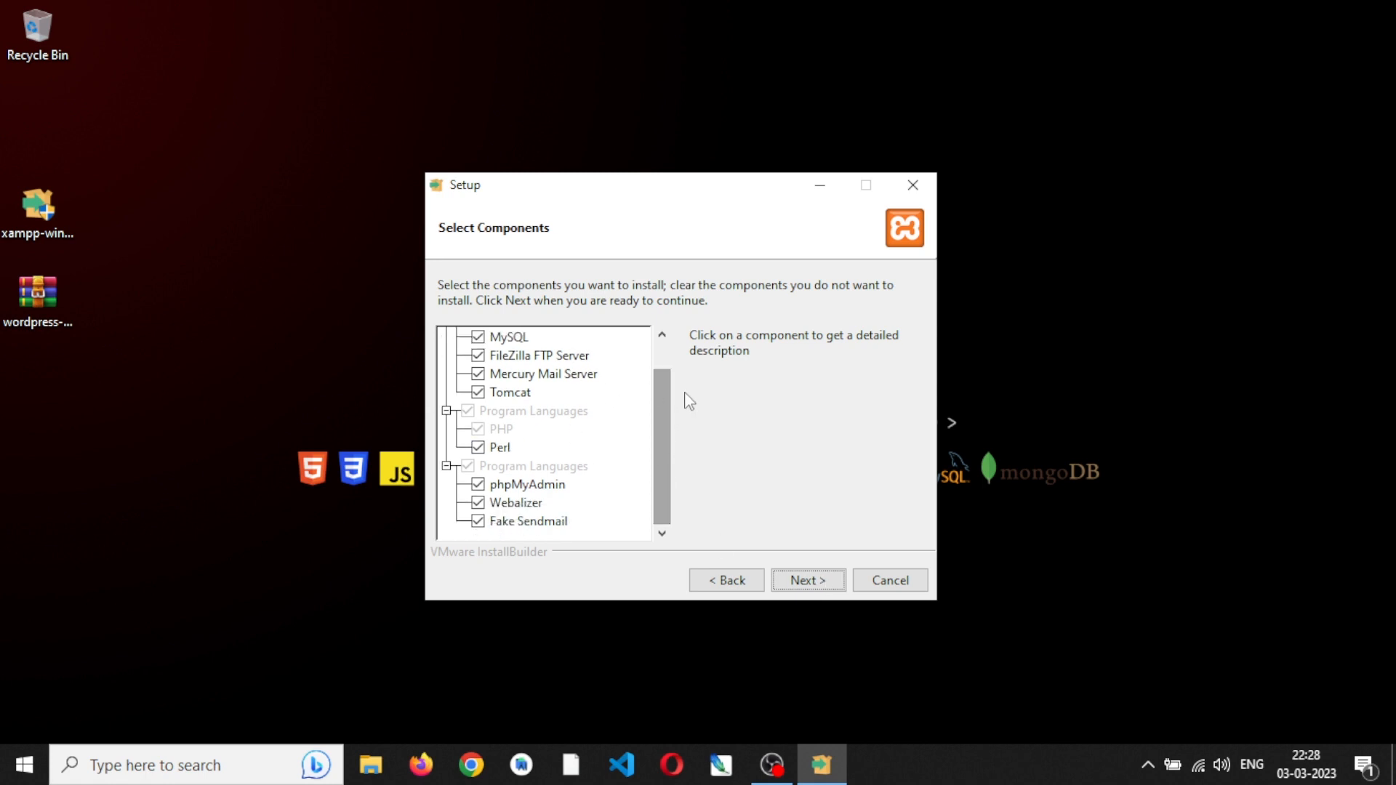
left_click_drag(663, 412, 661, 357)
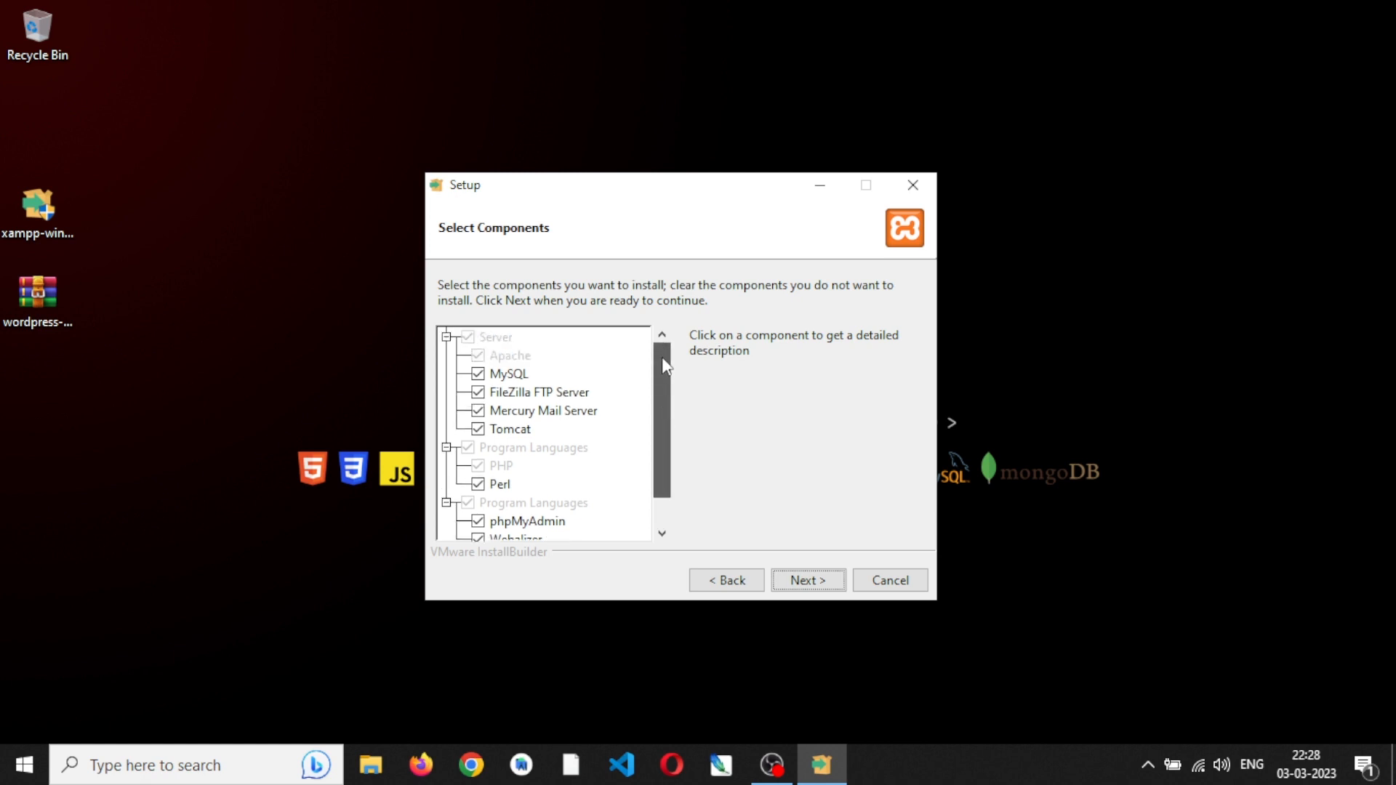
left_click(481, 413)
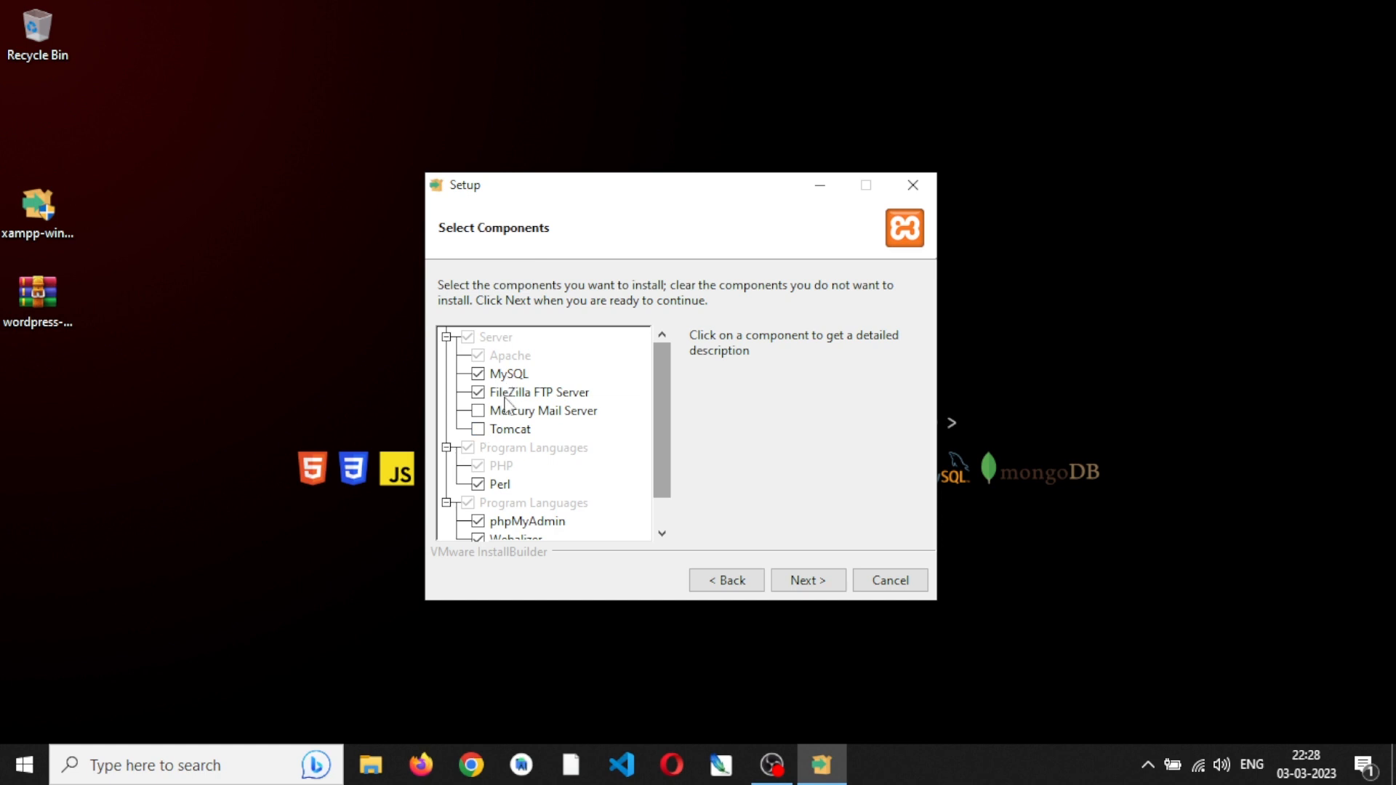
left_click_drag(665, 427, 664, 471)
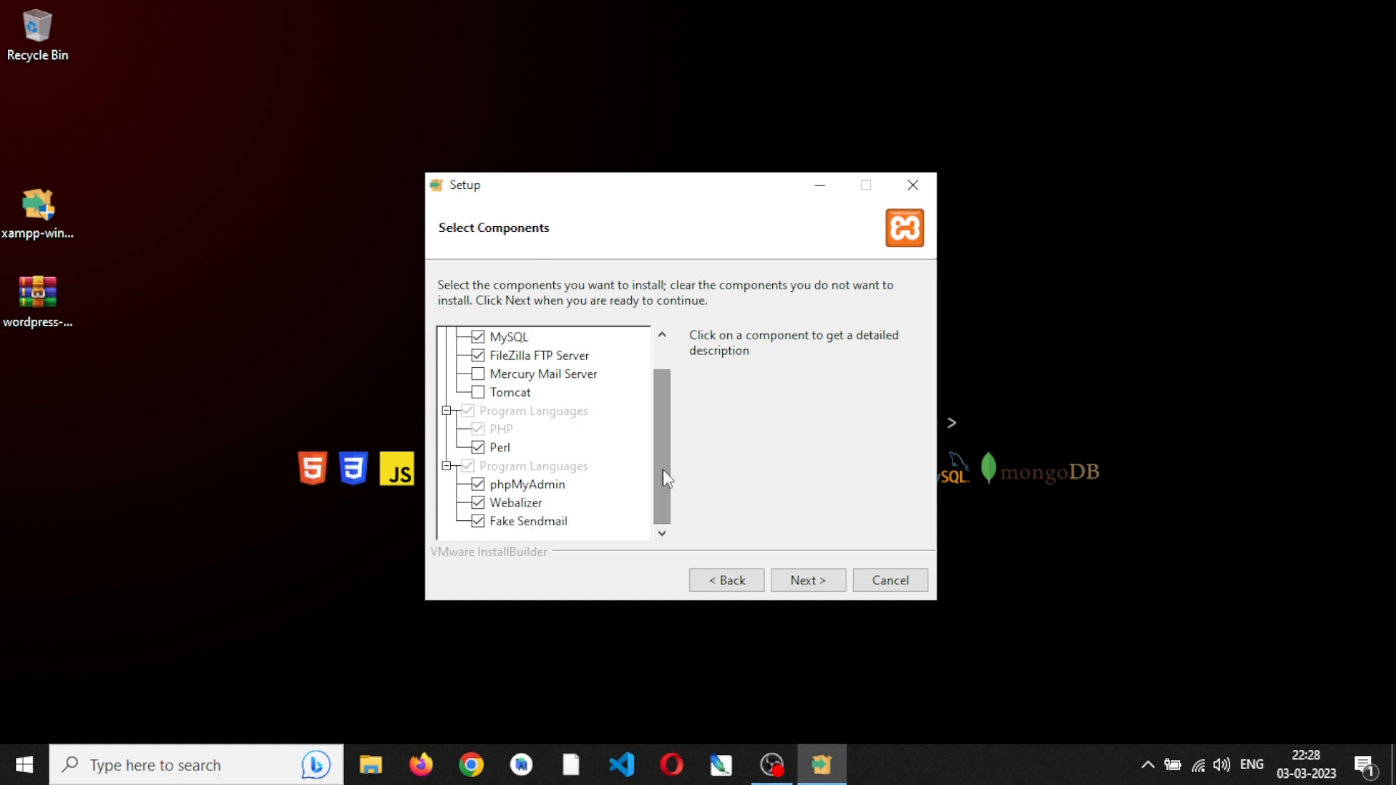
left_click(478, 447)
left_click(478, 503)
left_click(817, 582)
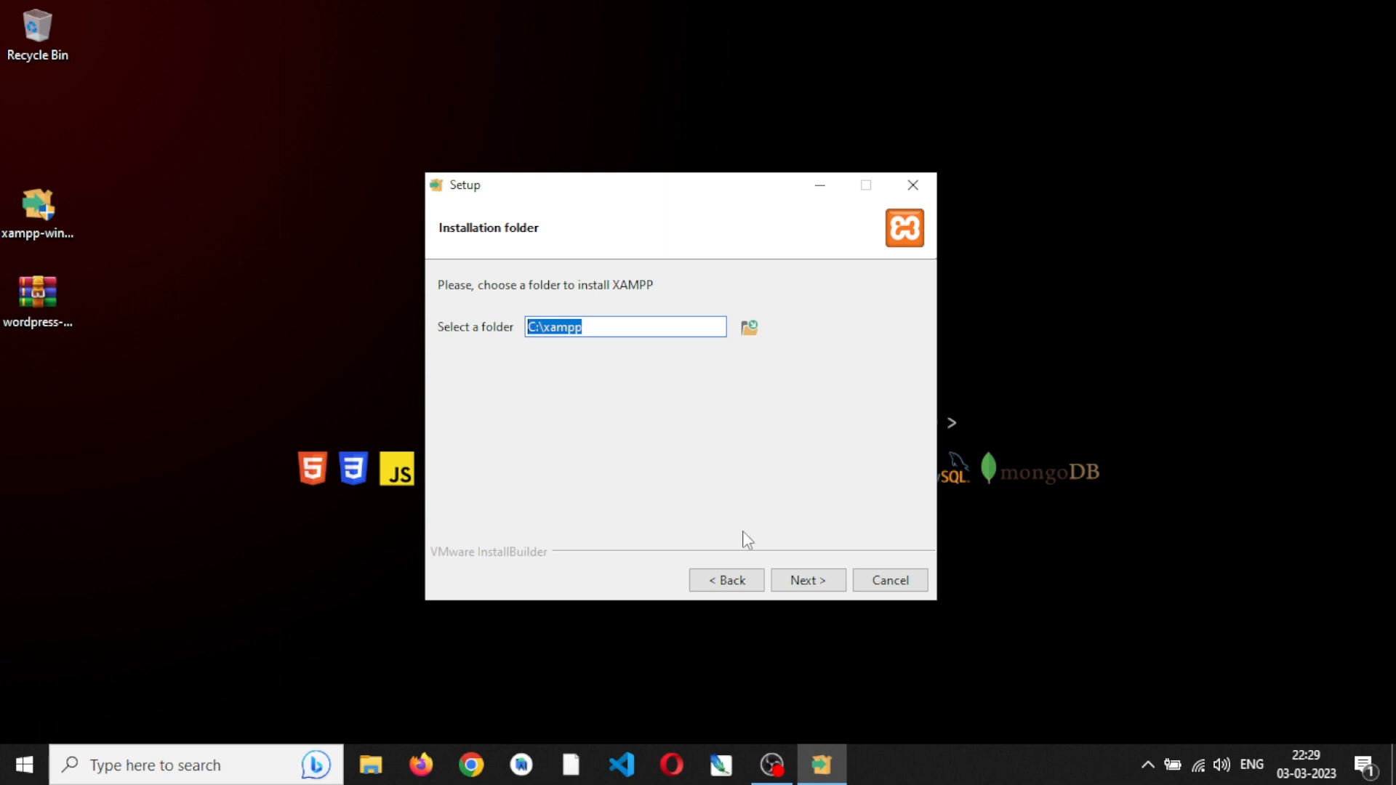
- Install XAMPP to C:\xampp in English and allow Apache HTTP Server through the firewall on private networks
left_click(610, 326)
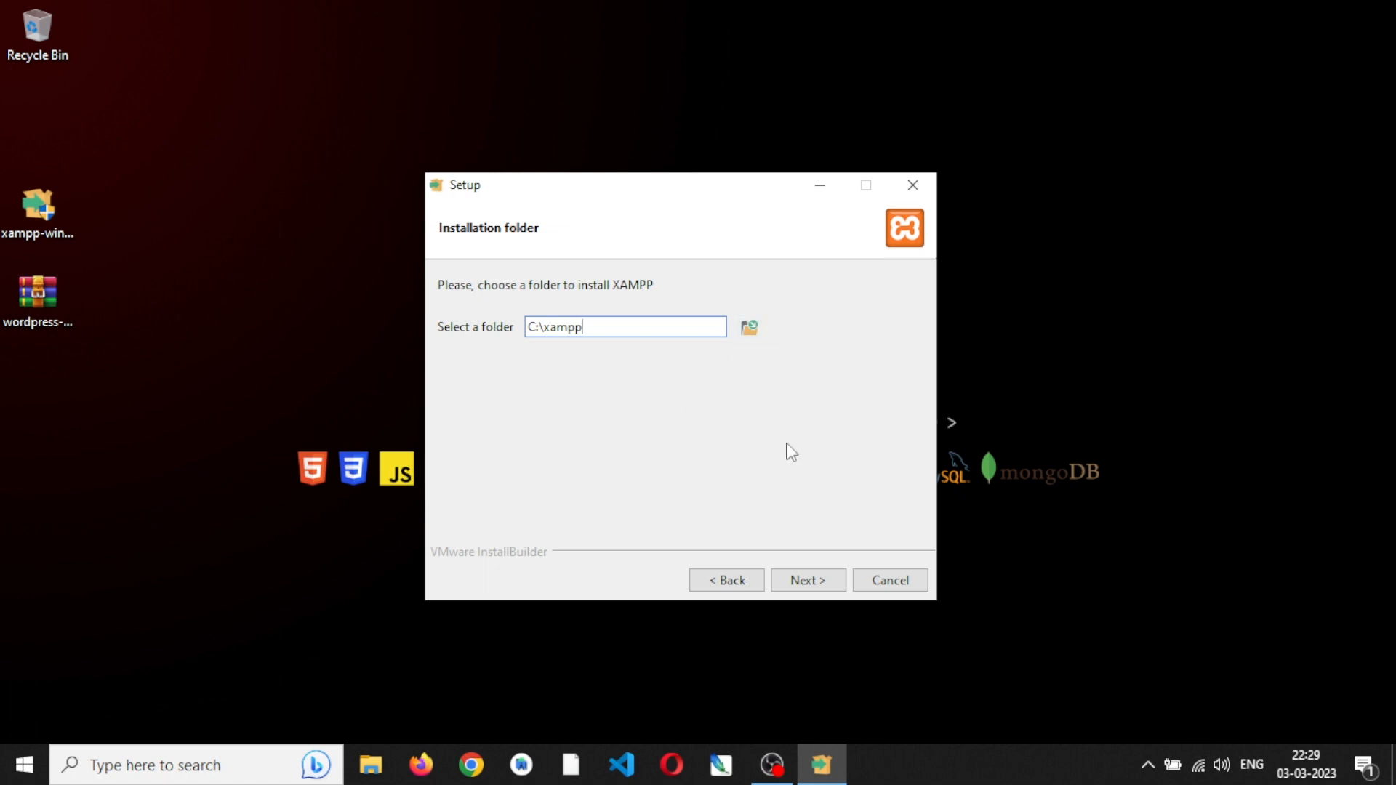
left_click(812, 582)
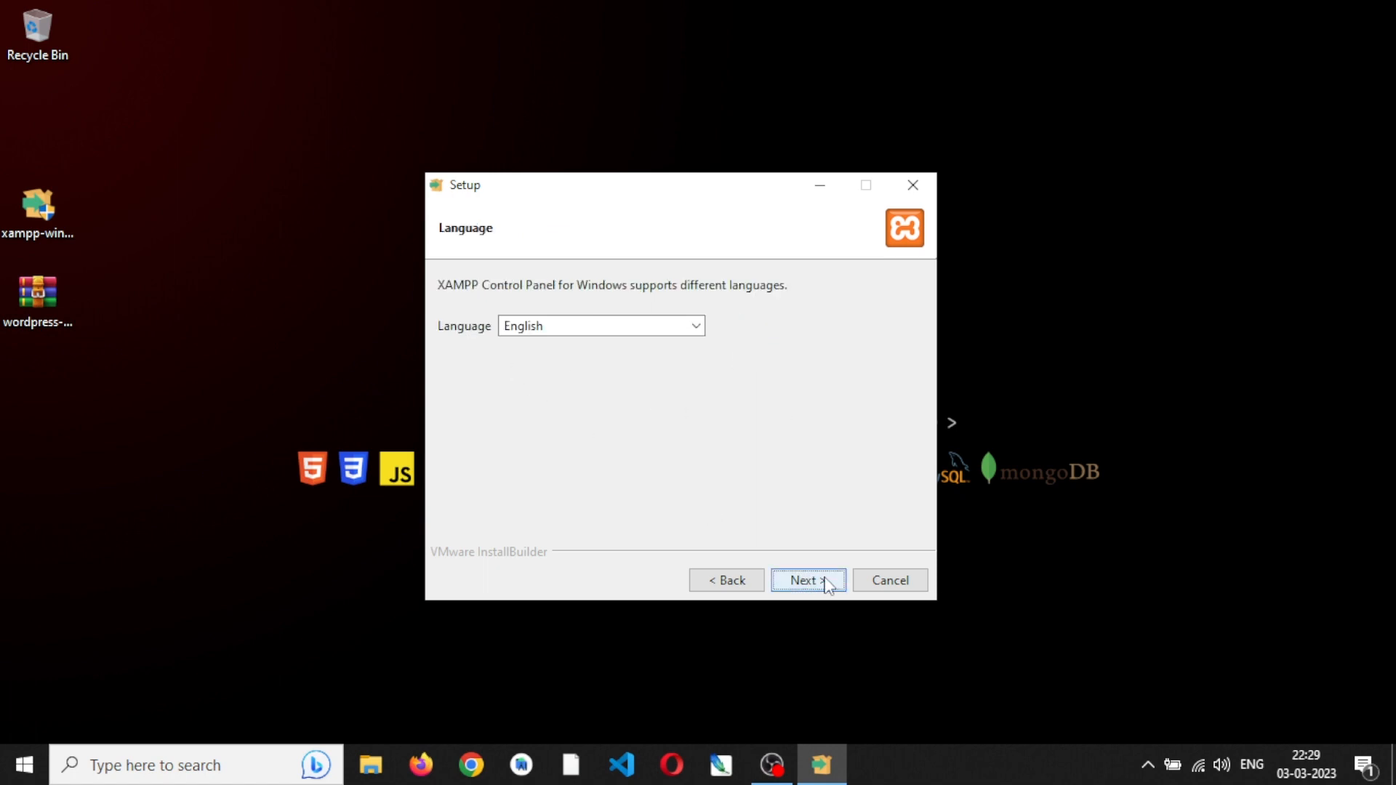
left_click(827, 583)
left_click(827, 583)
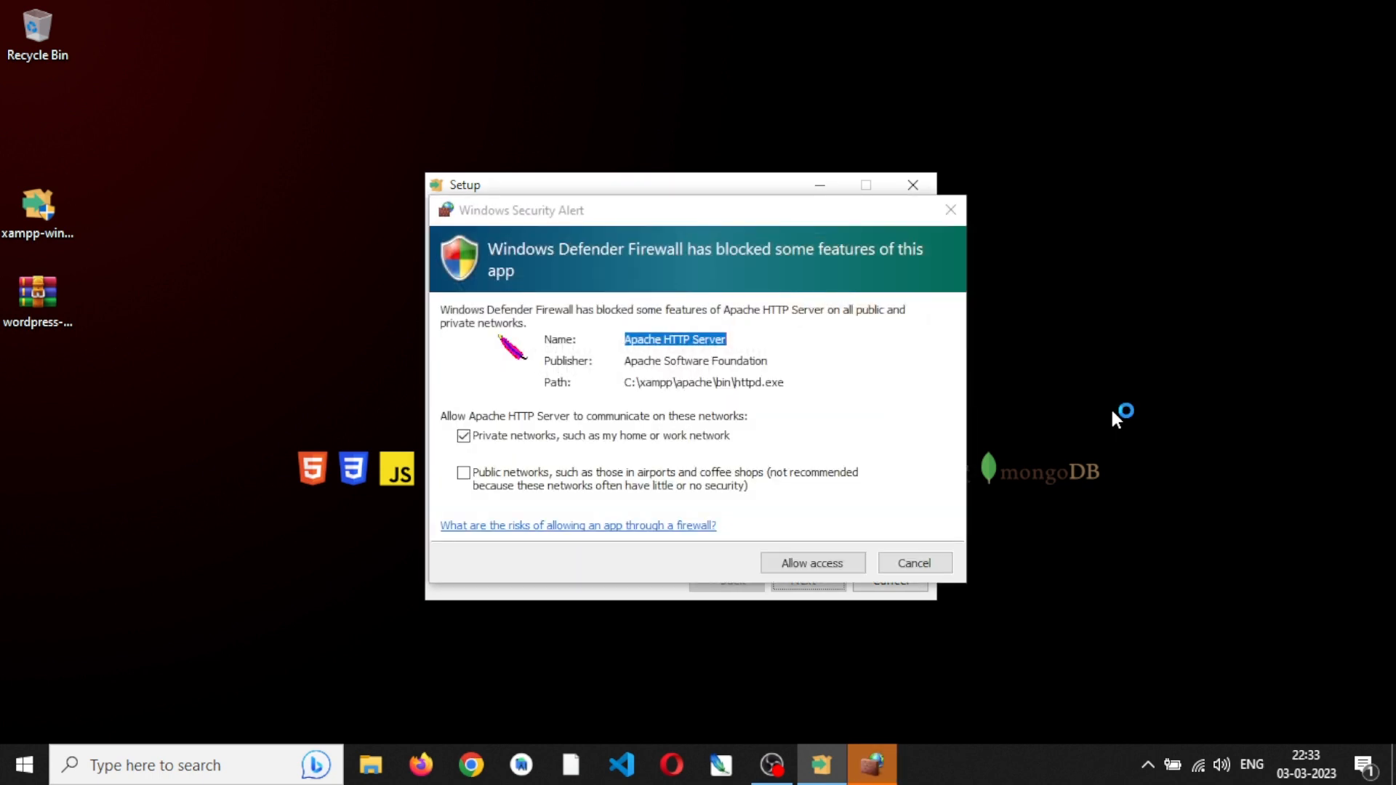
left_click(826, 567)
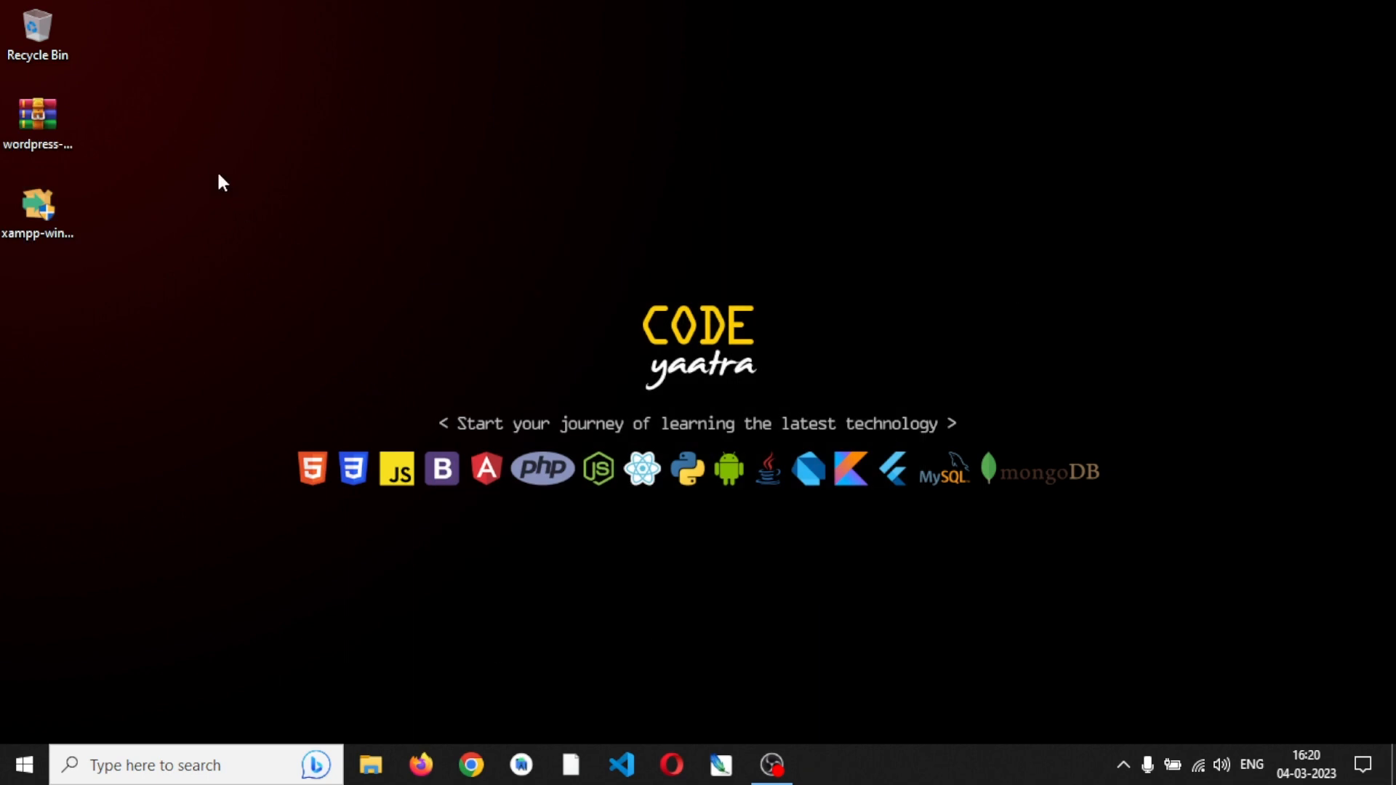
- Extract wordpress-6.1.1.zip on the desktop into its own wordpress-6.1.1 folder
left_click(33, 123)
right_click(32, 119)
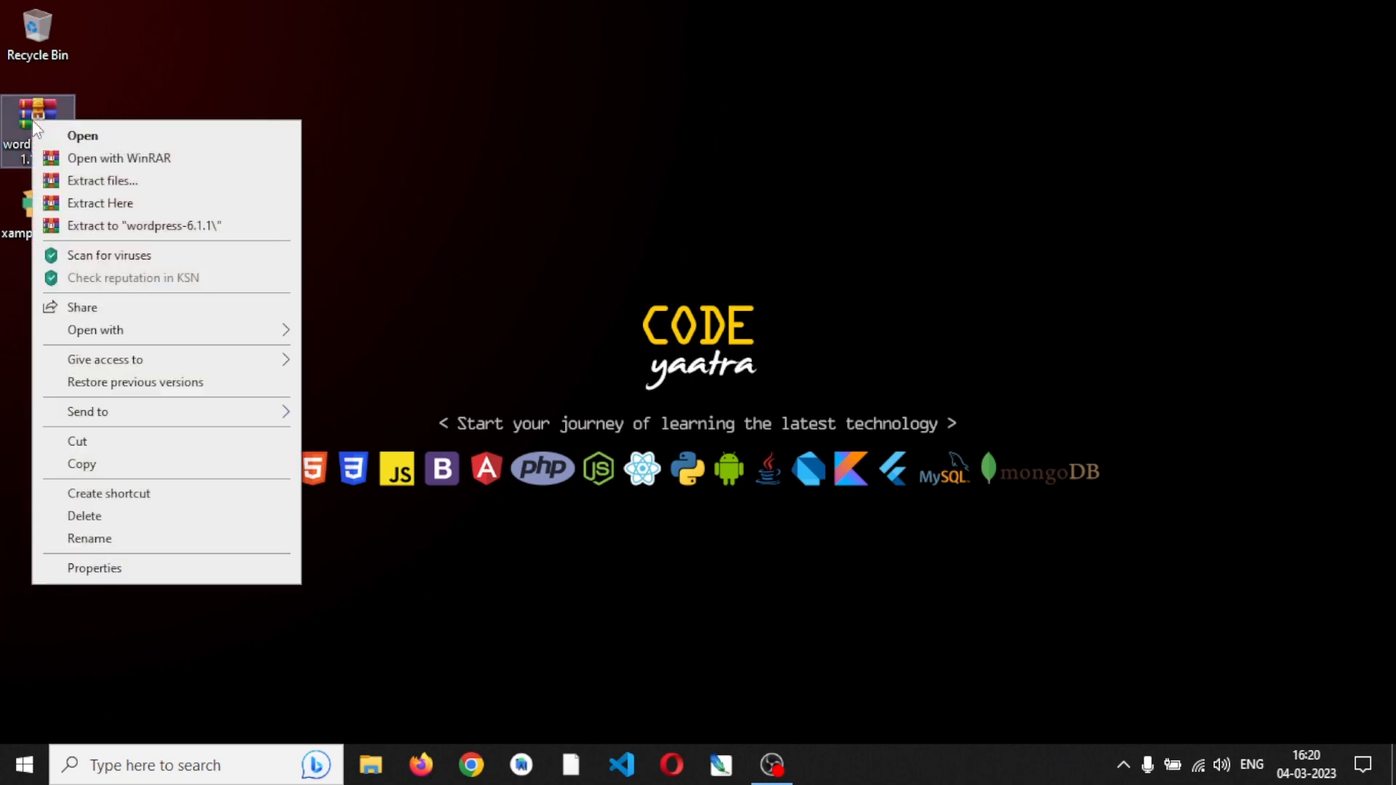
left_click(209, 230)
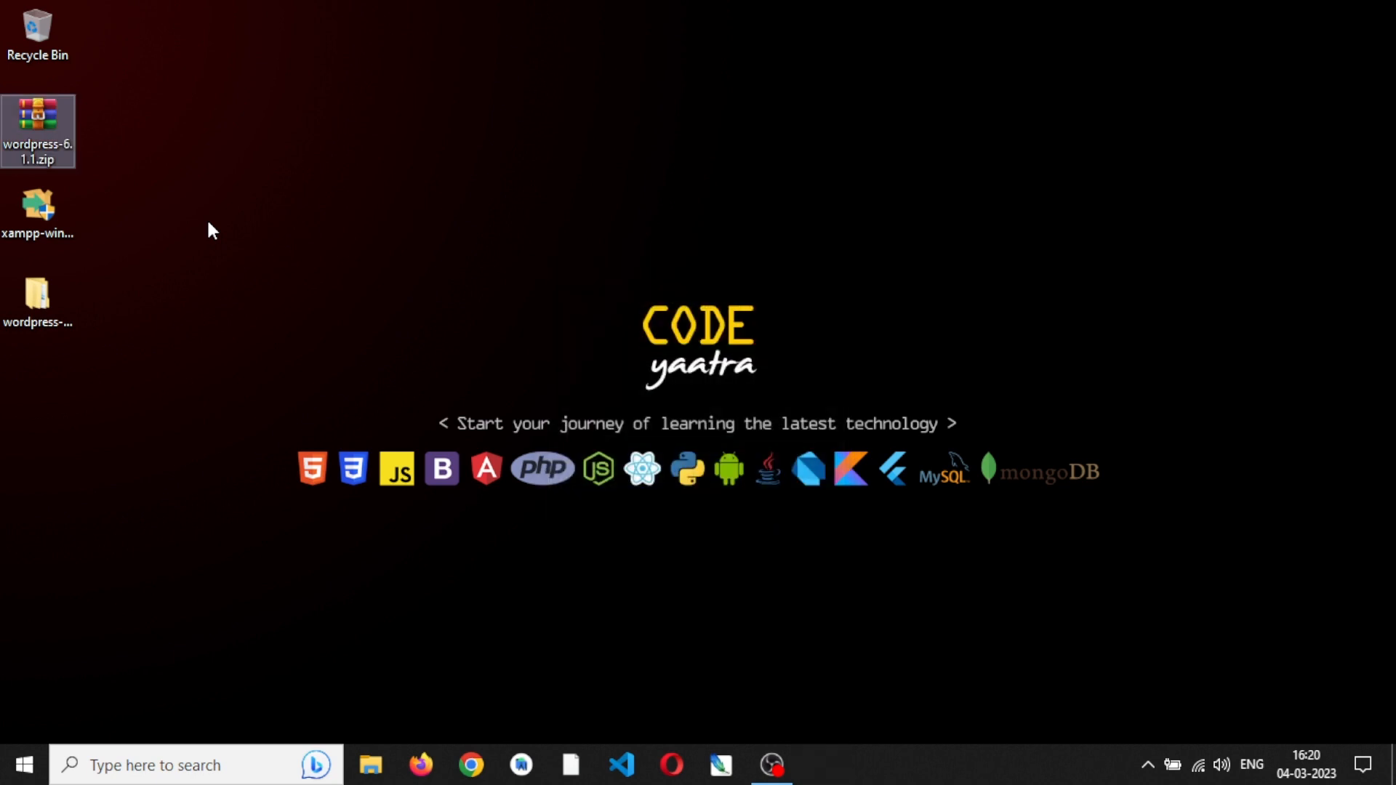
left_click(208, 224)
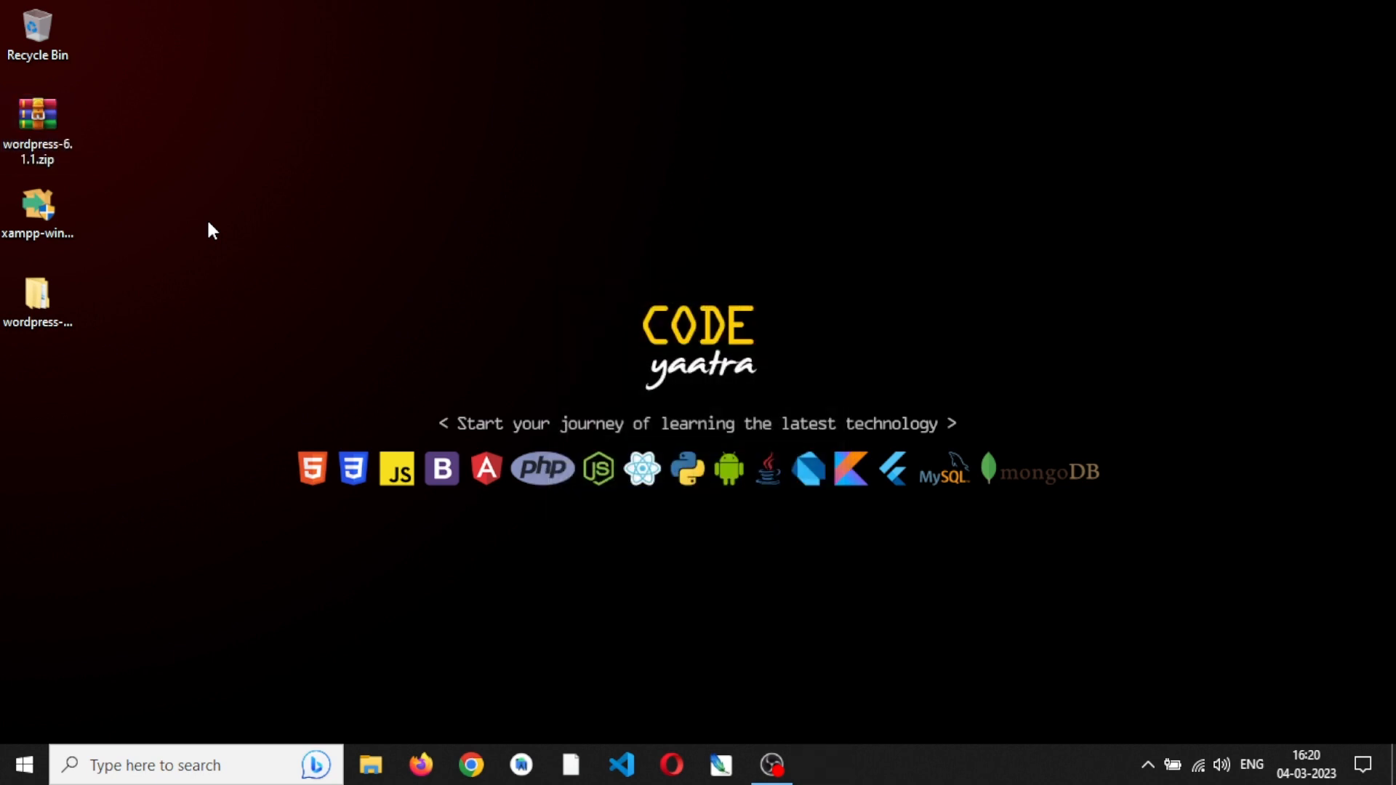
- Copy the wordpress folder from inside the extracted wordpress-6.1.1 folder
left_click(50, 311)
double_click(51, 304)
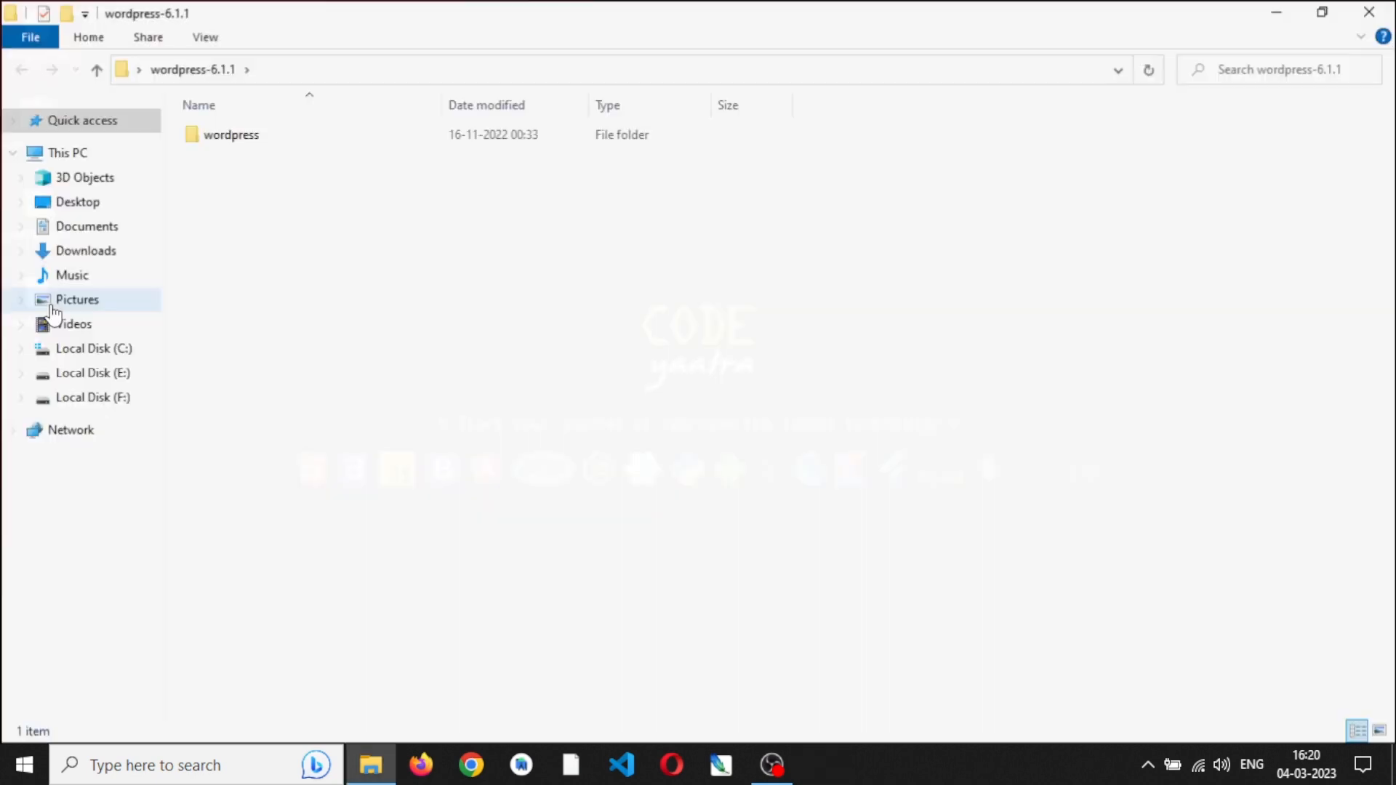
left_click(250, 140)
right_click(250, 140)
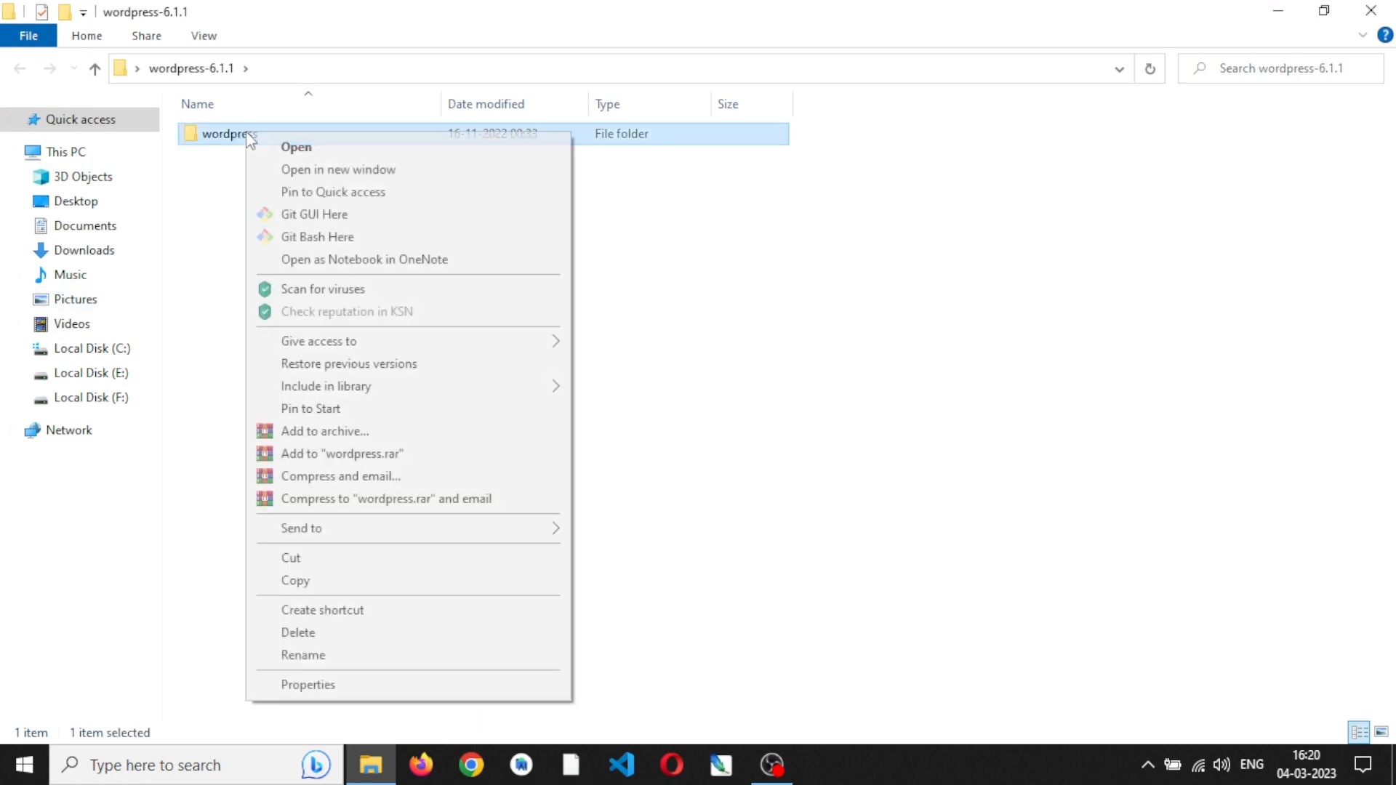
left_click(346, 586)
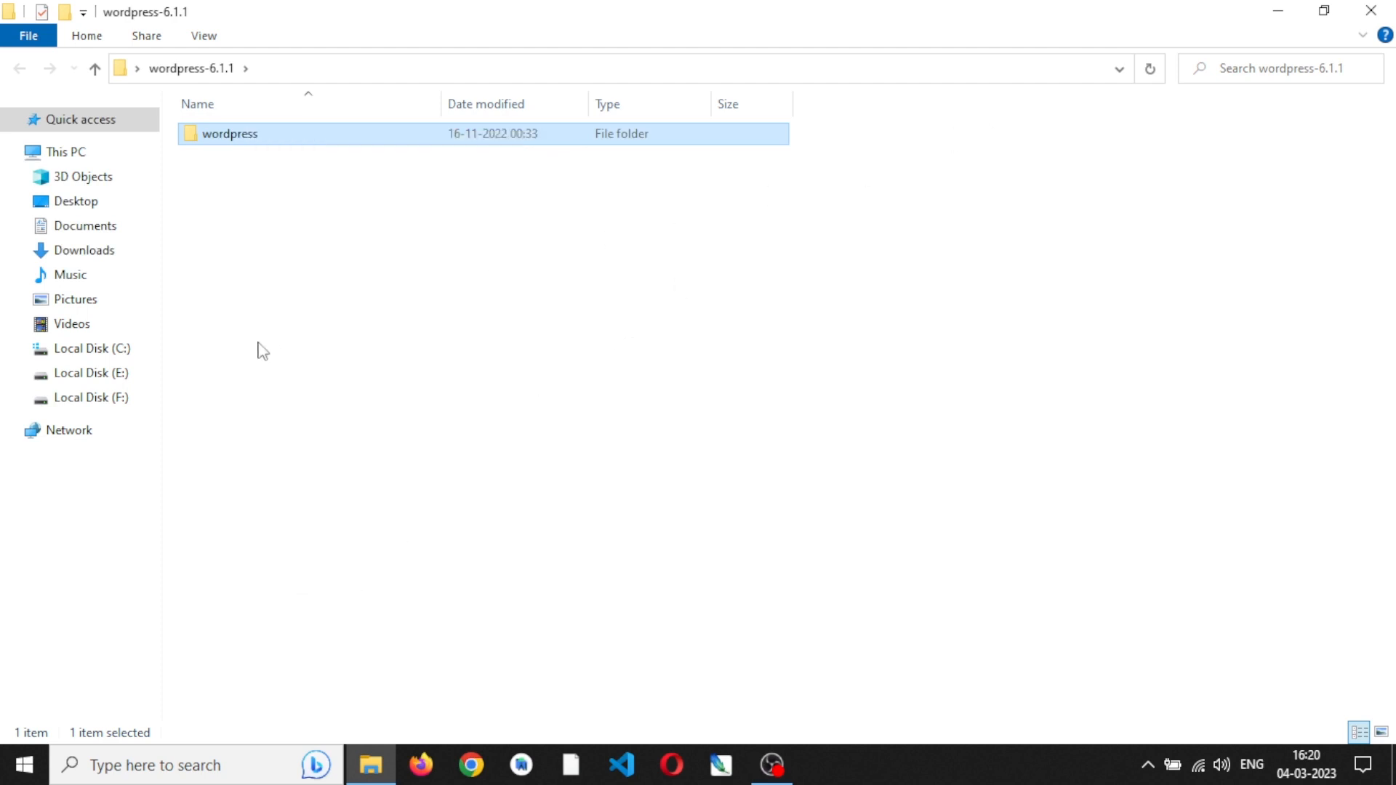
- Paste the copied wordpress folder into C:\xampp\htdocs
left_click(100, 358)
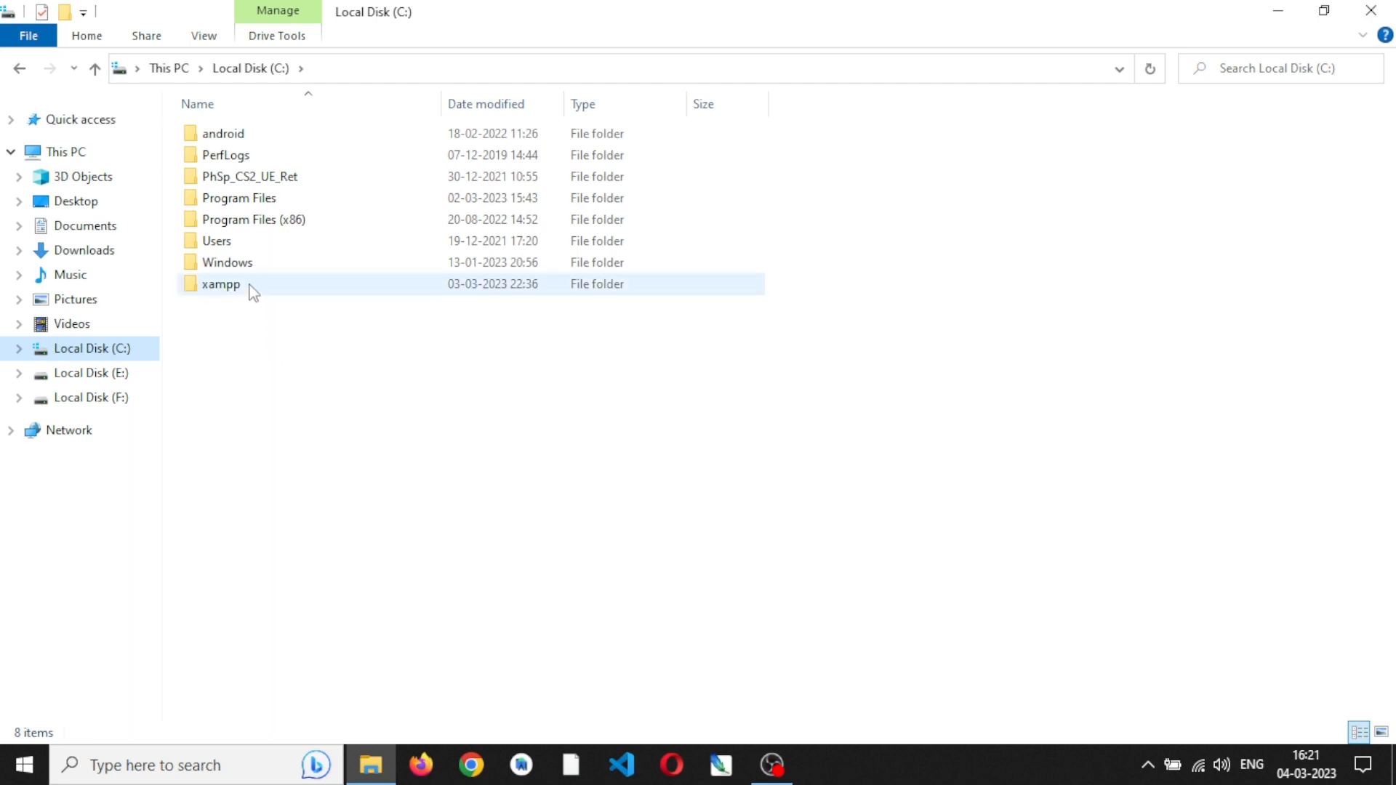
double_click(221, 285)
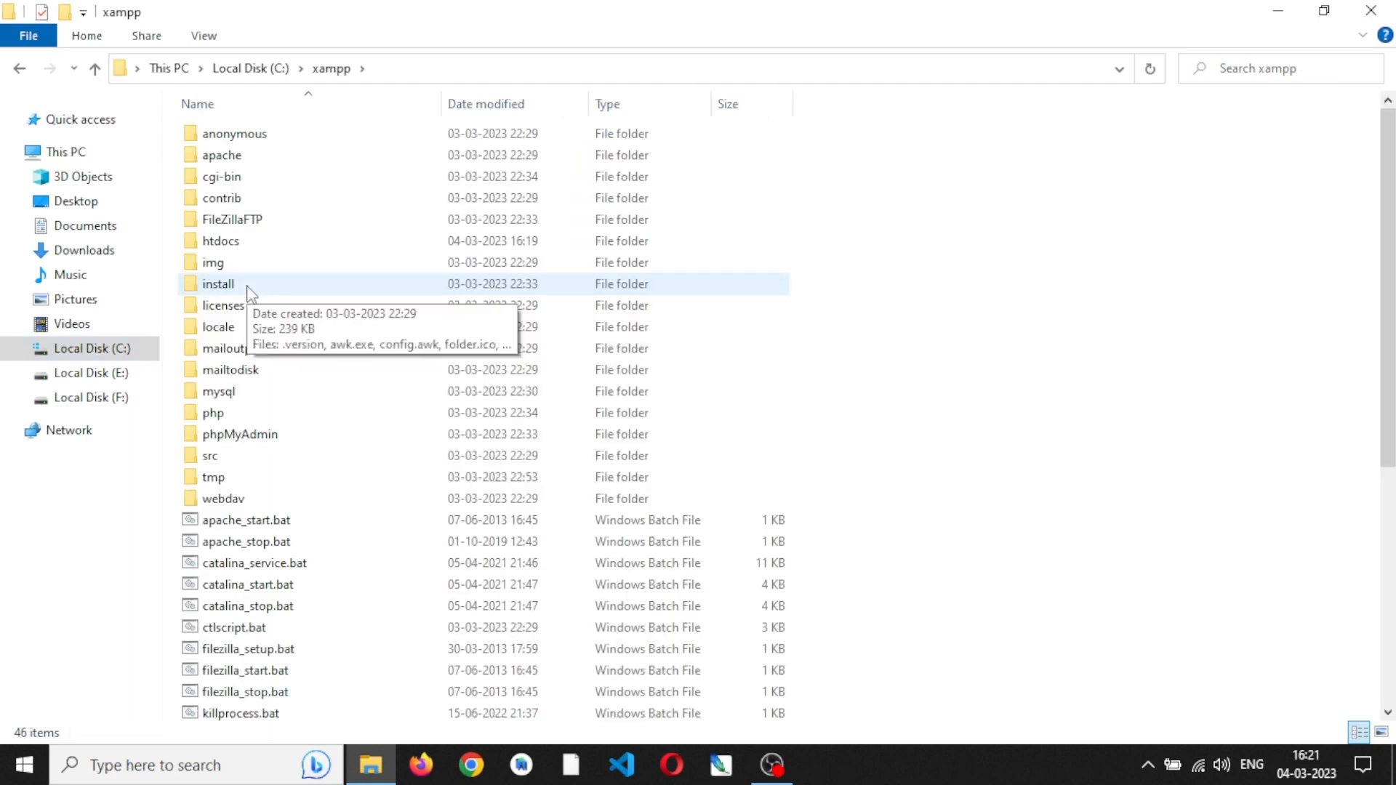
double_click(242, 247)
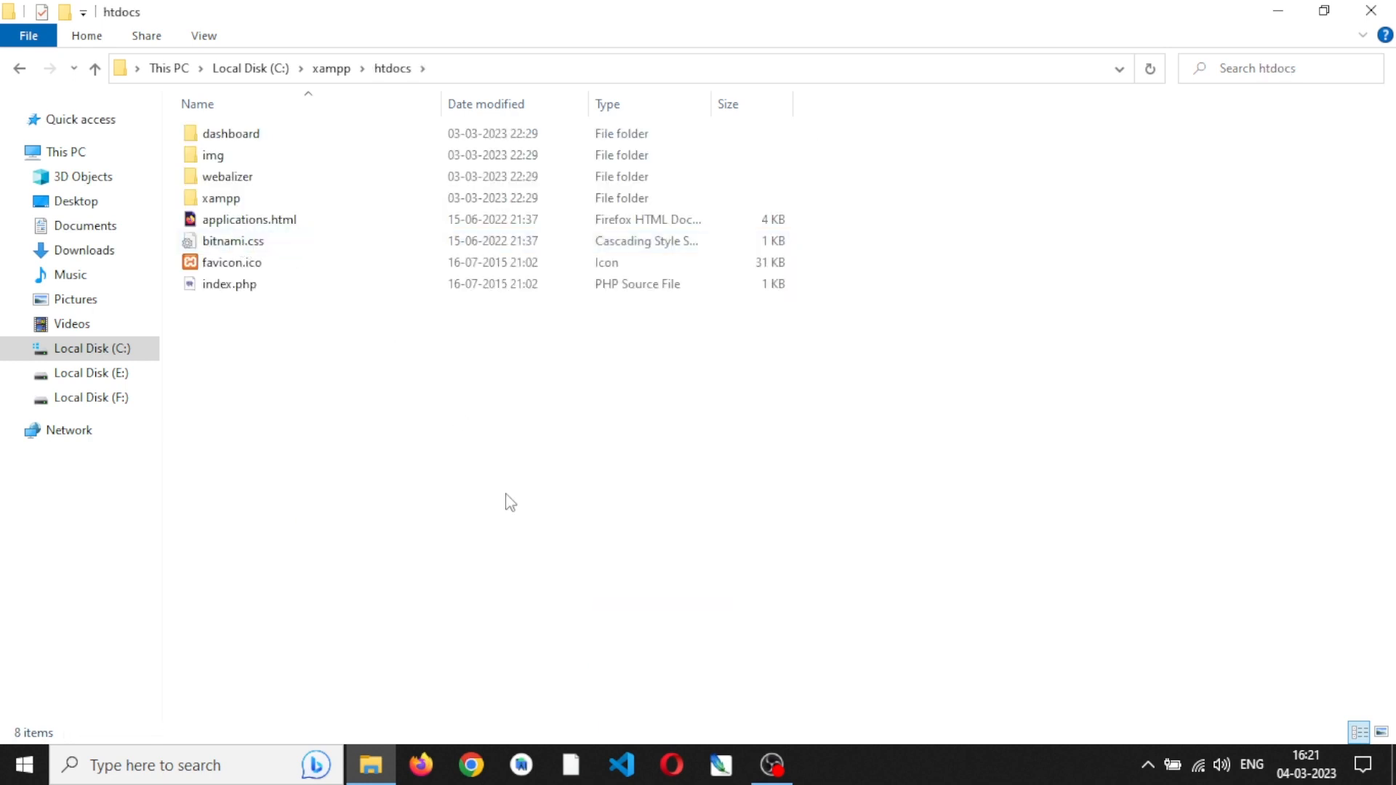
right_click(508, 500)
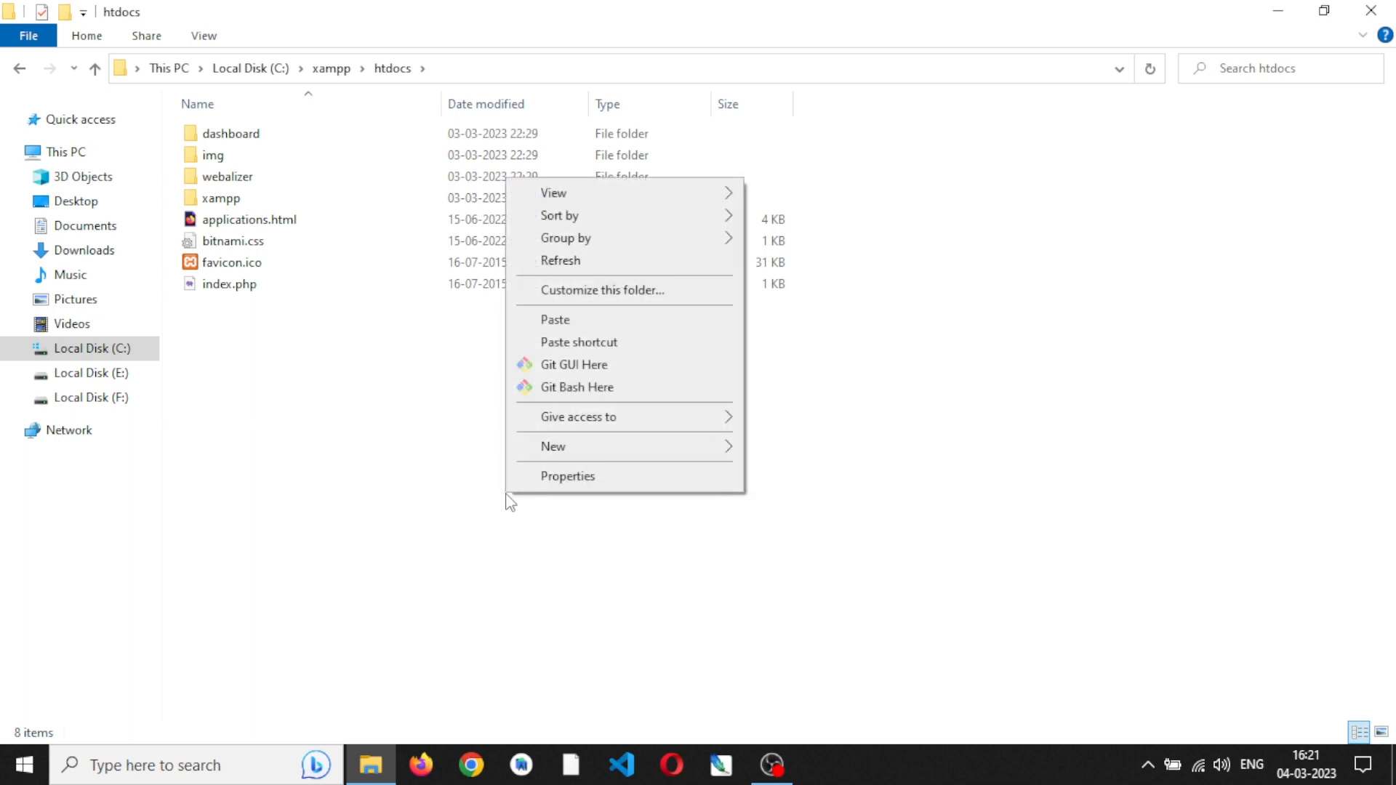
left_click(605, 324)
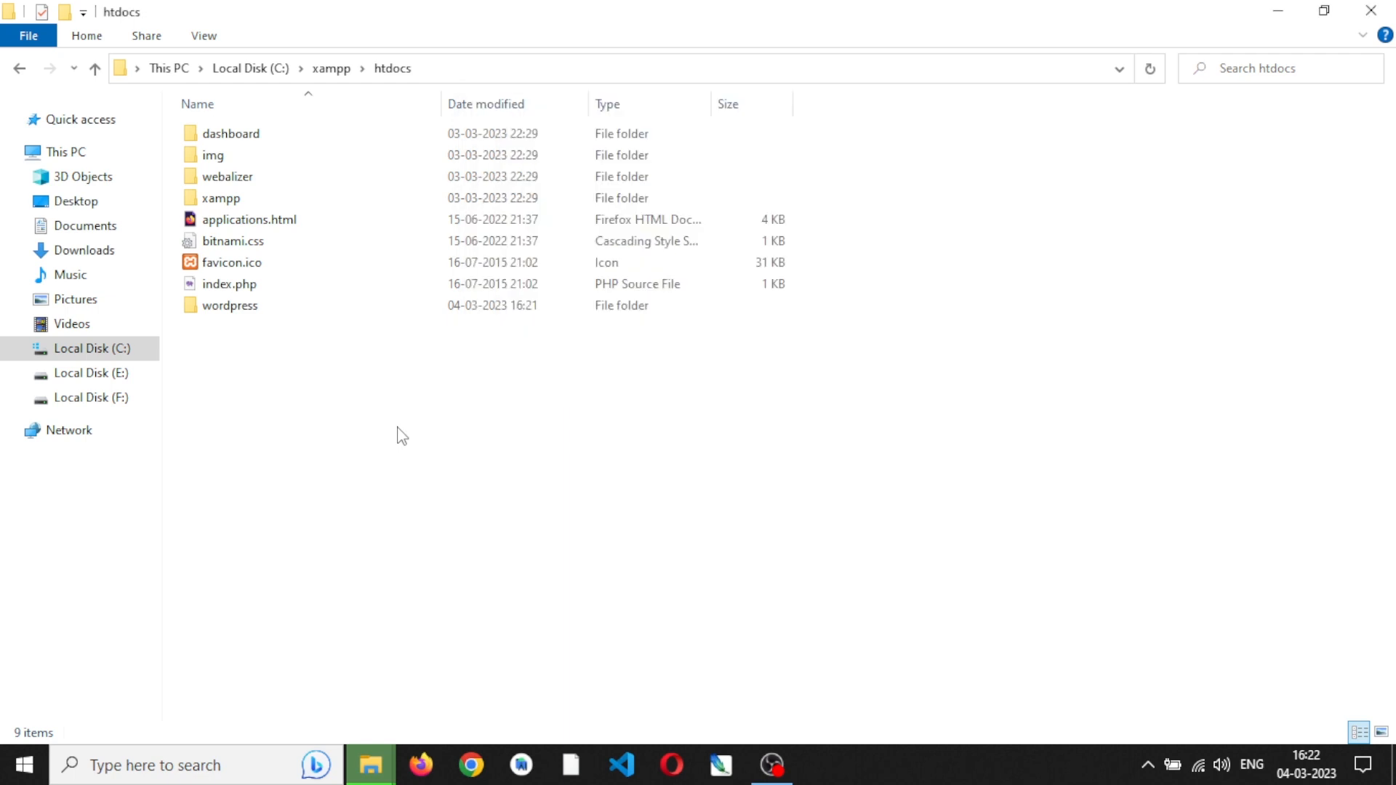
left_click(296, 329)
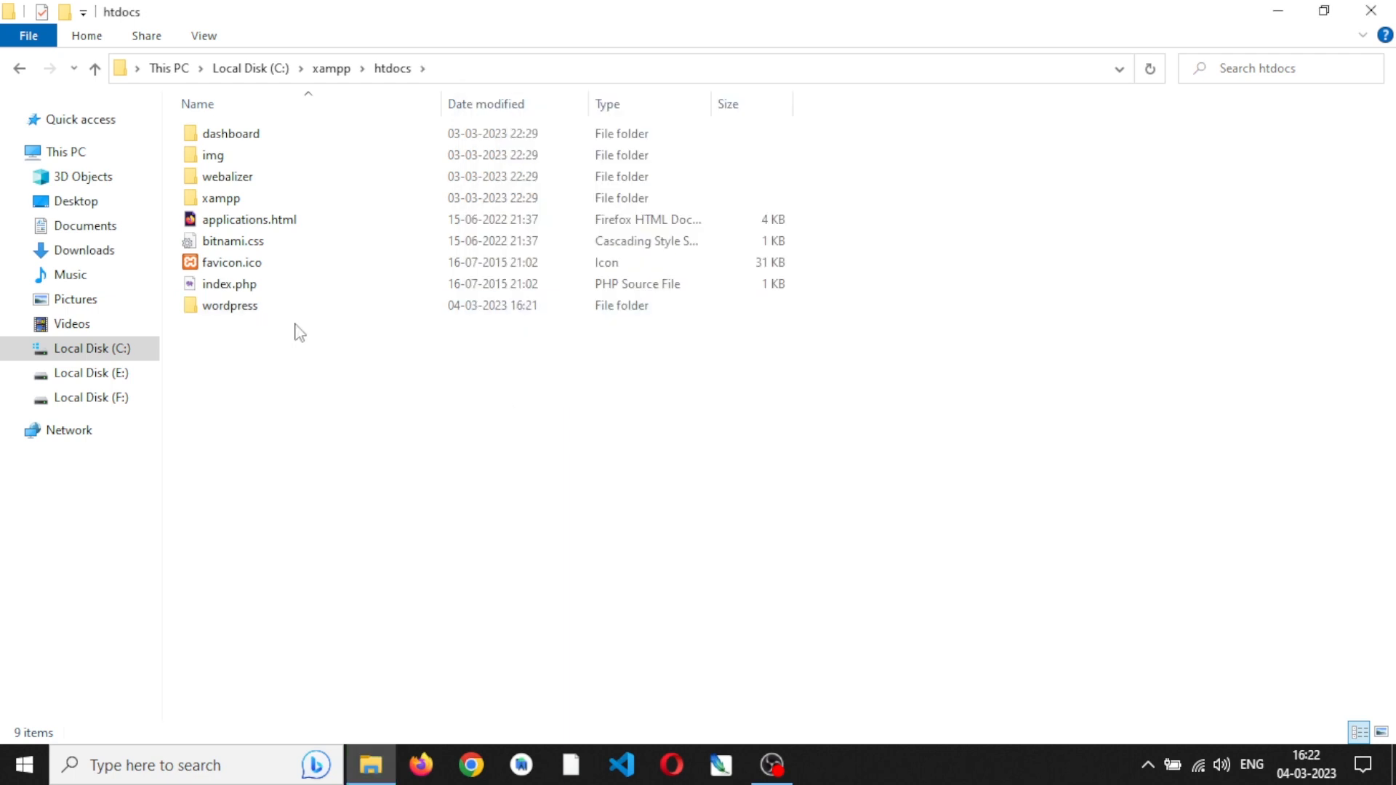
- Rename the wordpress folder in htdocs to codeyaatra and close the File Explorer window
left_click(230, 308)
right_click(230, 308)
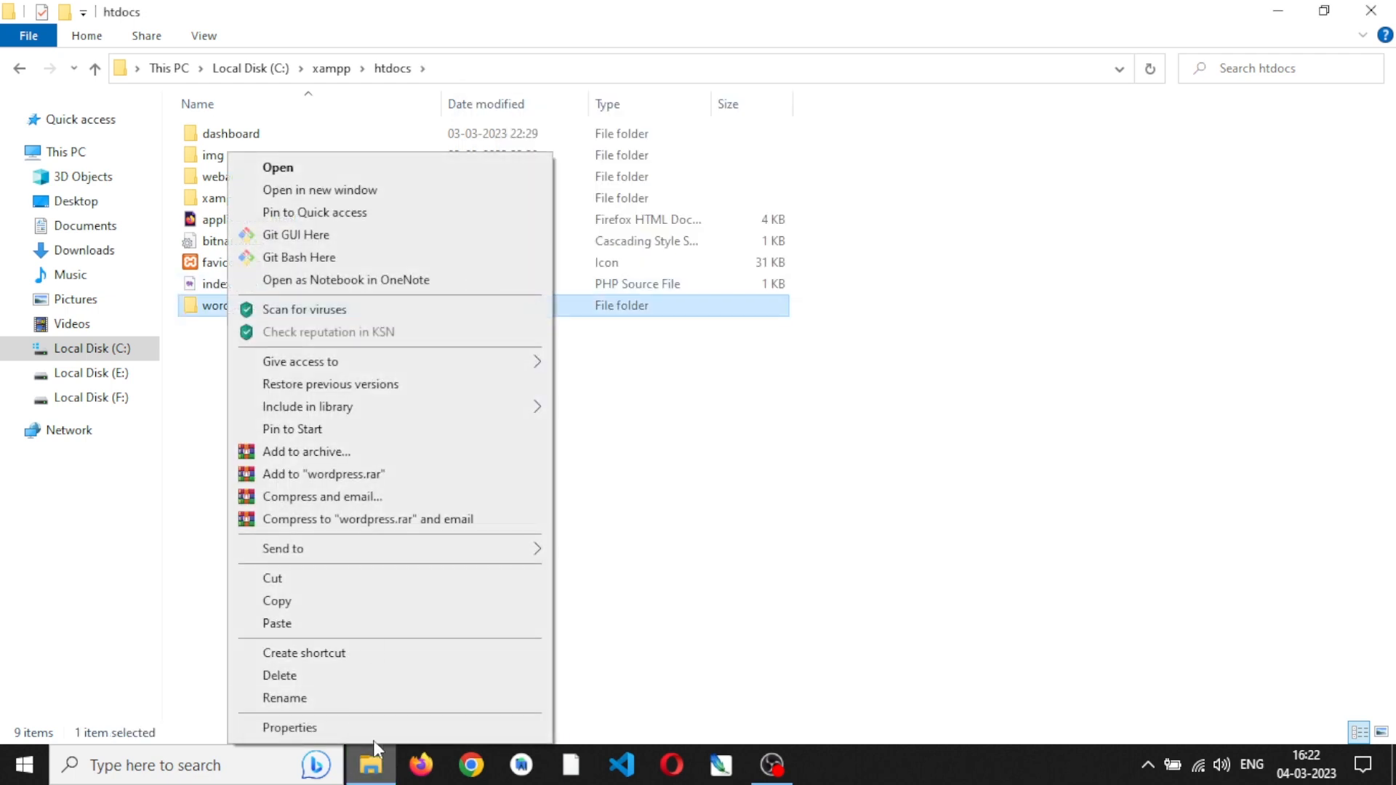
left_click(349, 700)
type("c")
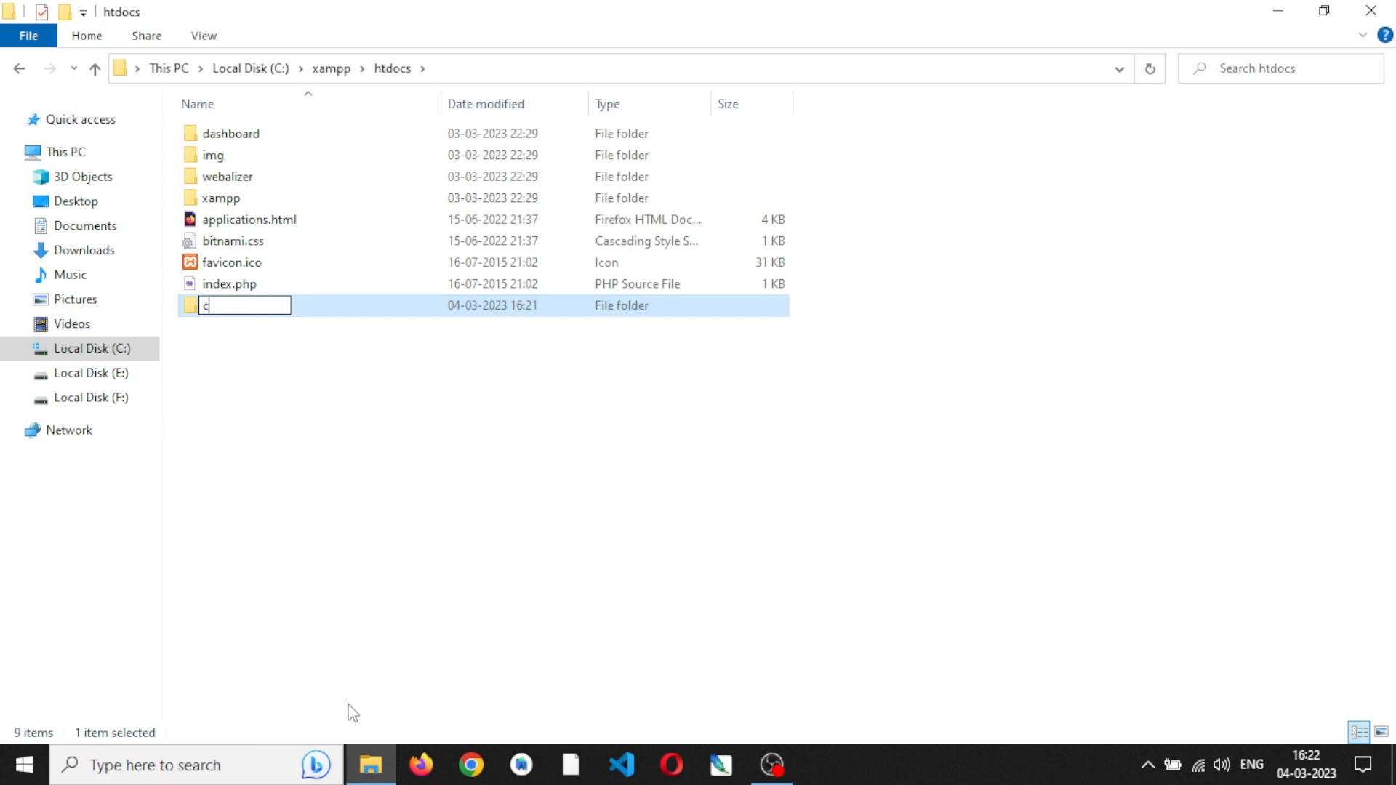
type("odeyaatra")
left_click(417, 537)
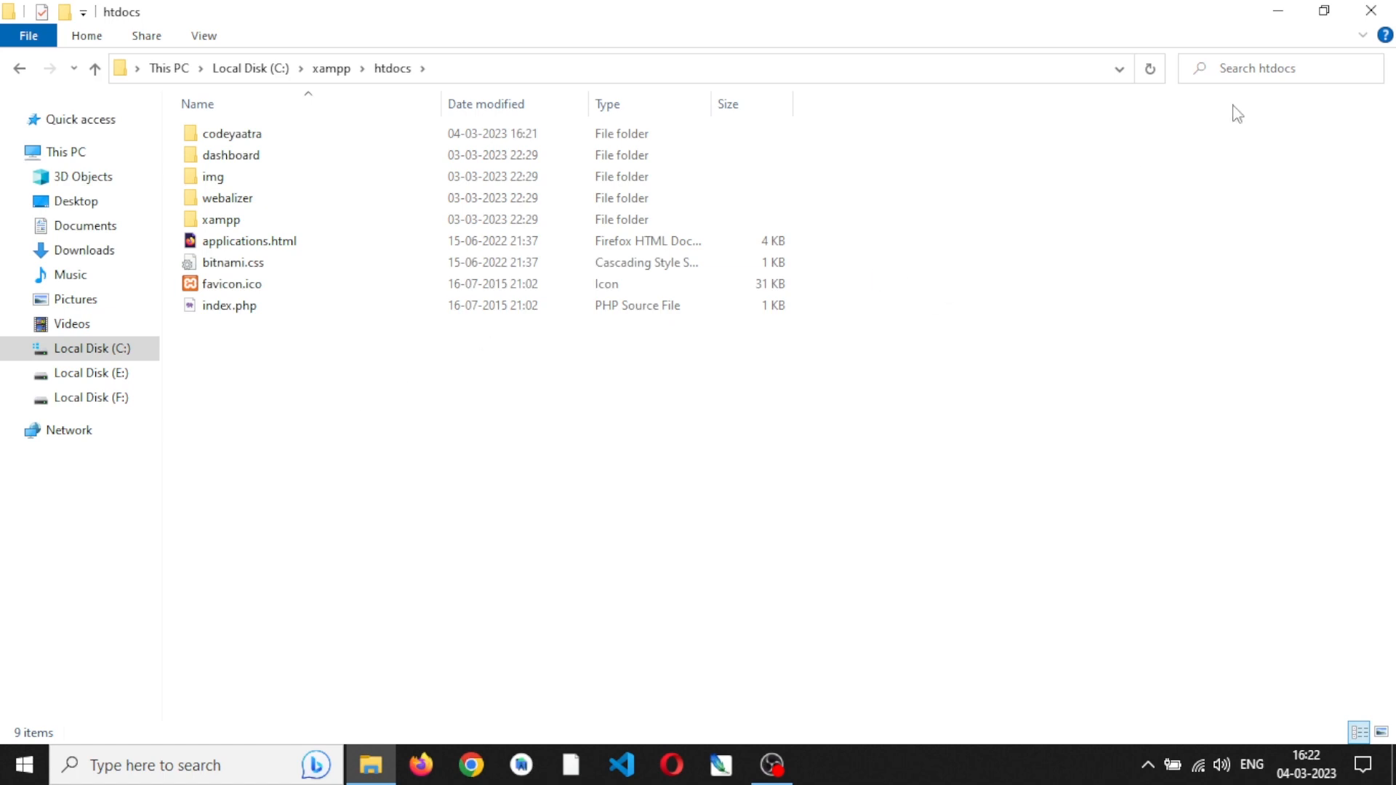
left_click(1371, 10)
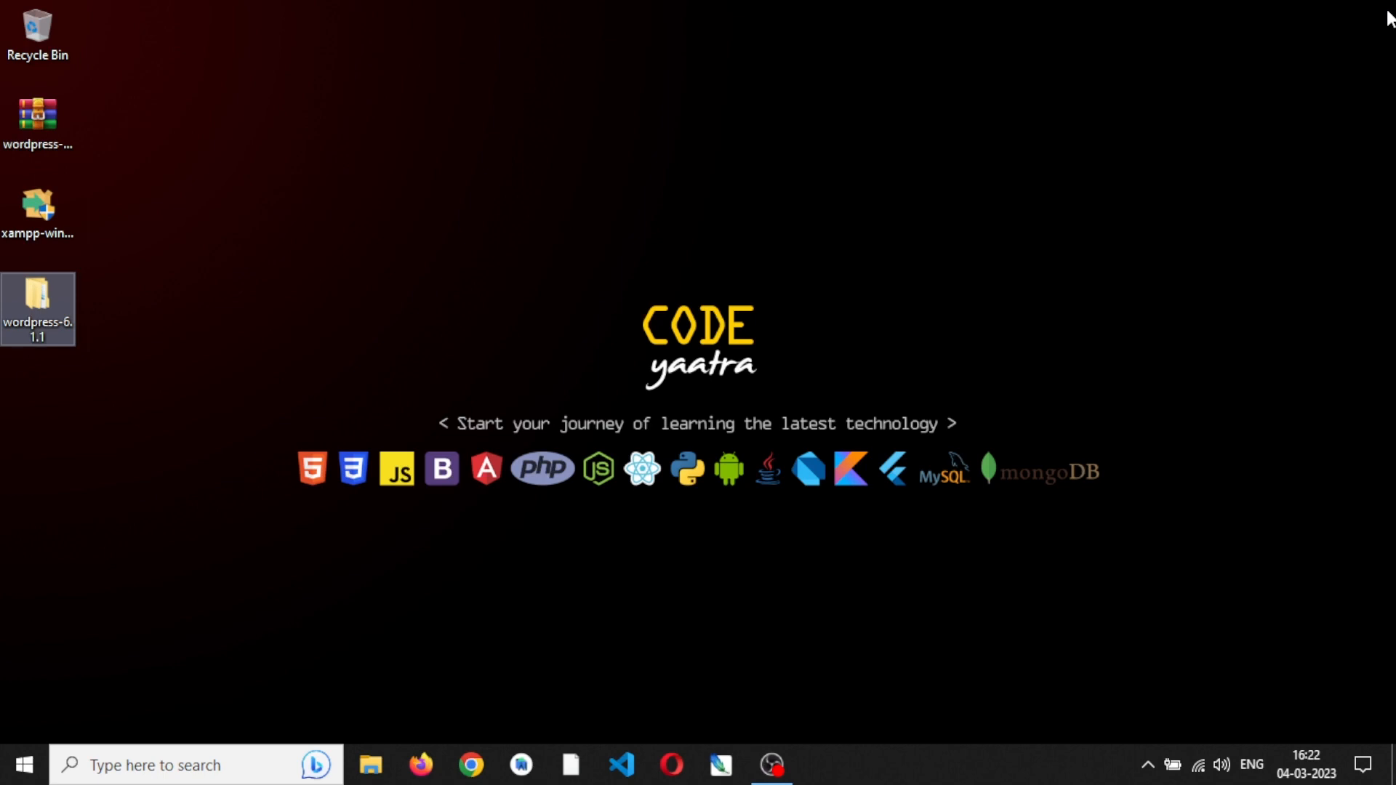
left_click(469, 652)
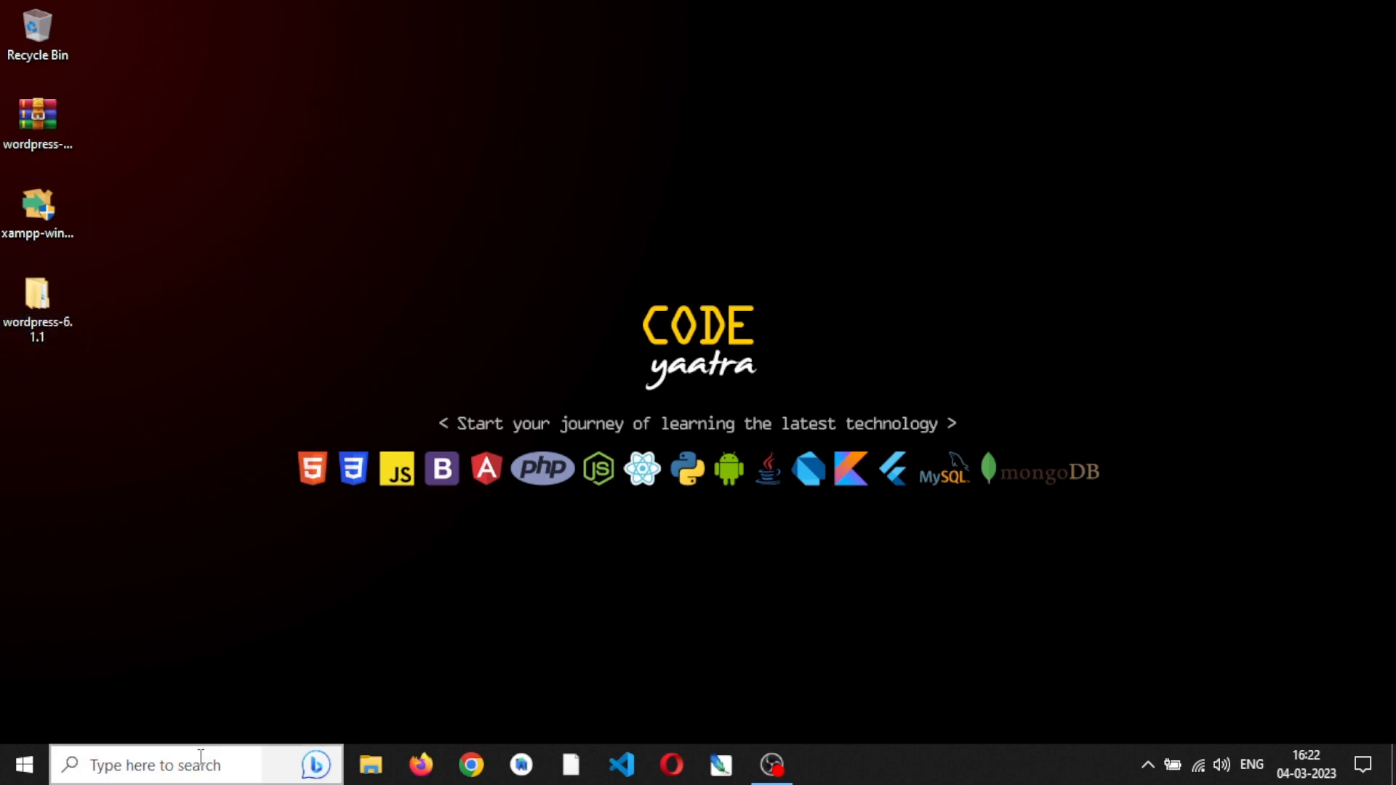
- Launch XAMPP Control Panel and start the Apache and MySQL modules
left_click(10, 777)
scroll(176, 552, "down", 5)
scroll(176, 552, "up", 5)
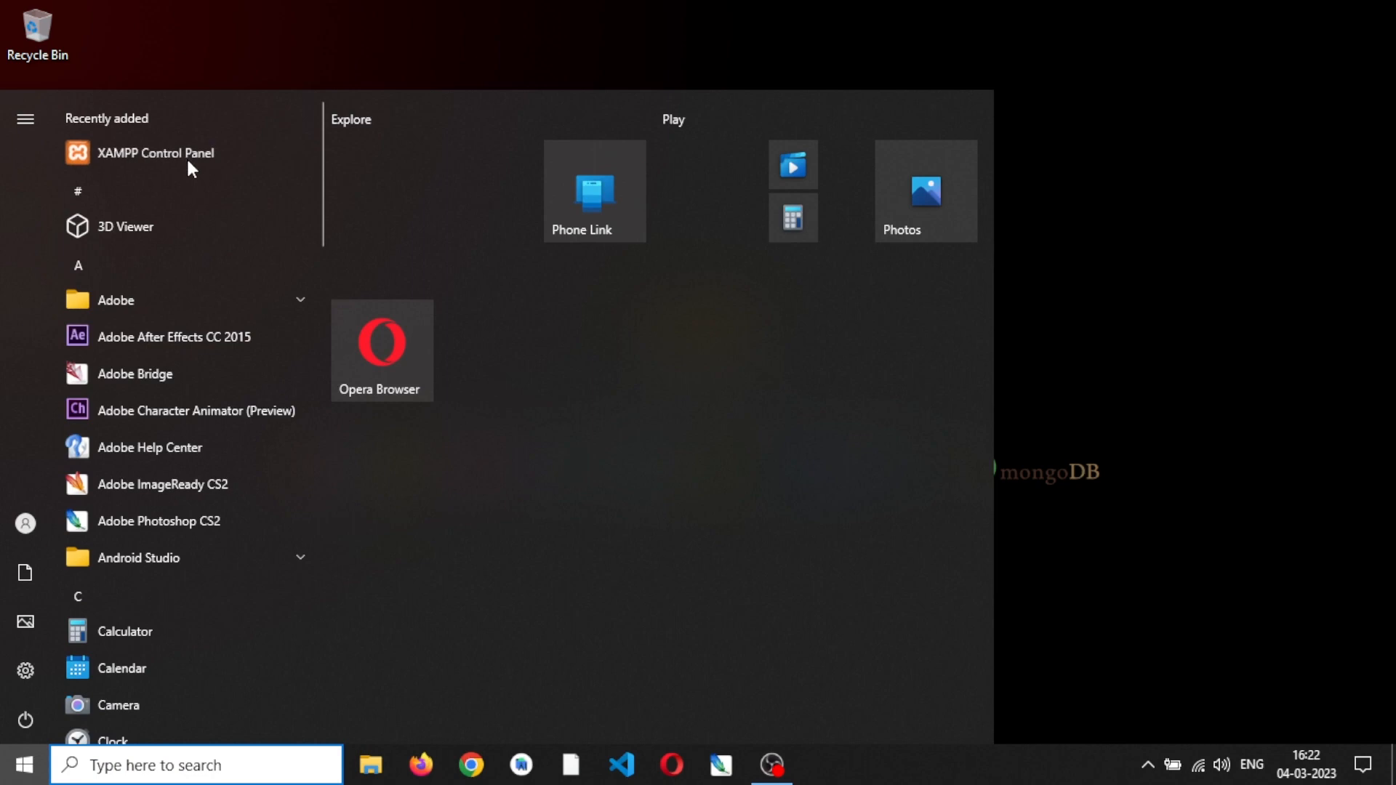
left_click(1217, 318)
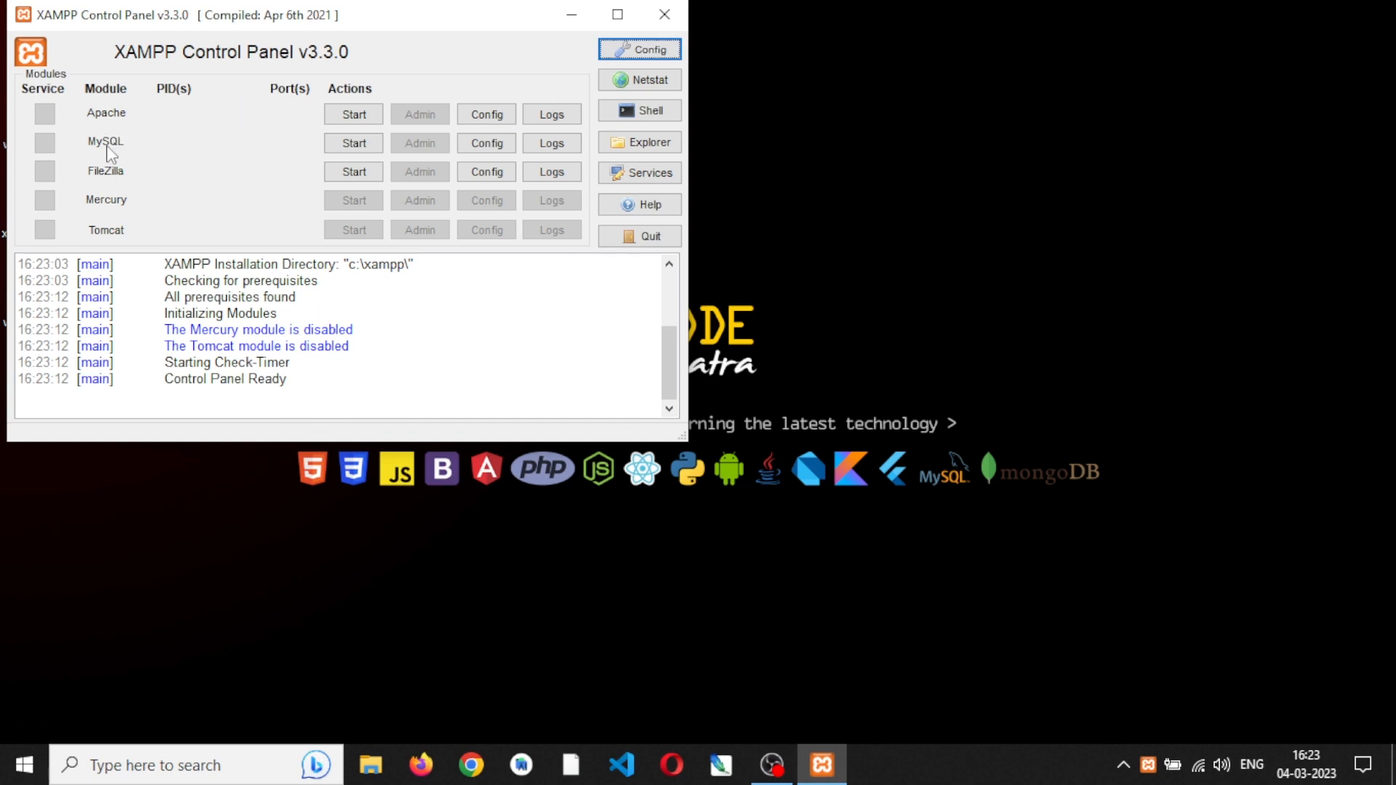
left_click(351, 116)
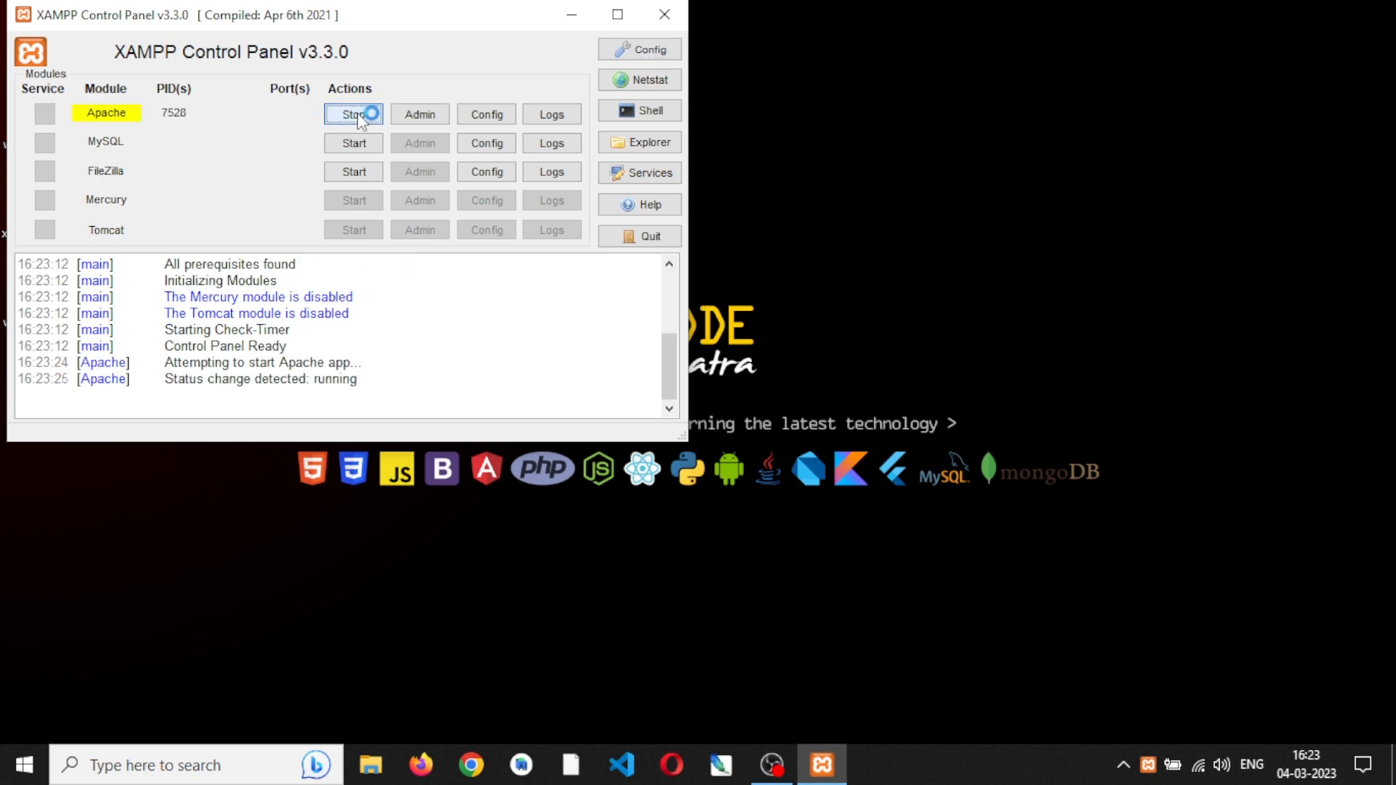
left_click(359, 144)
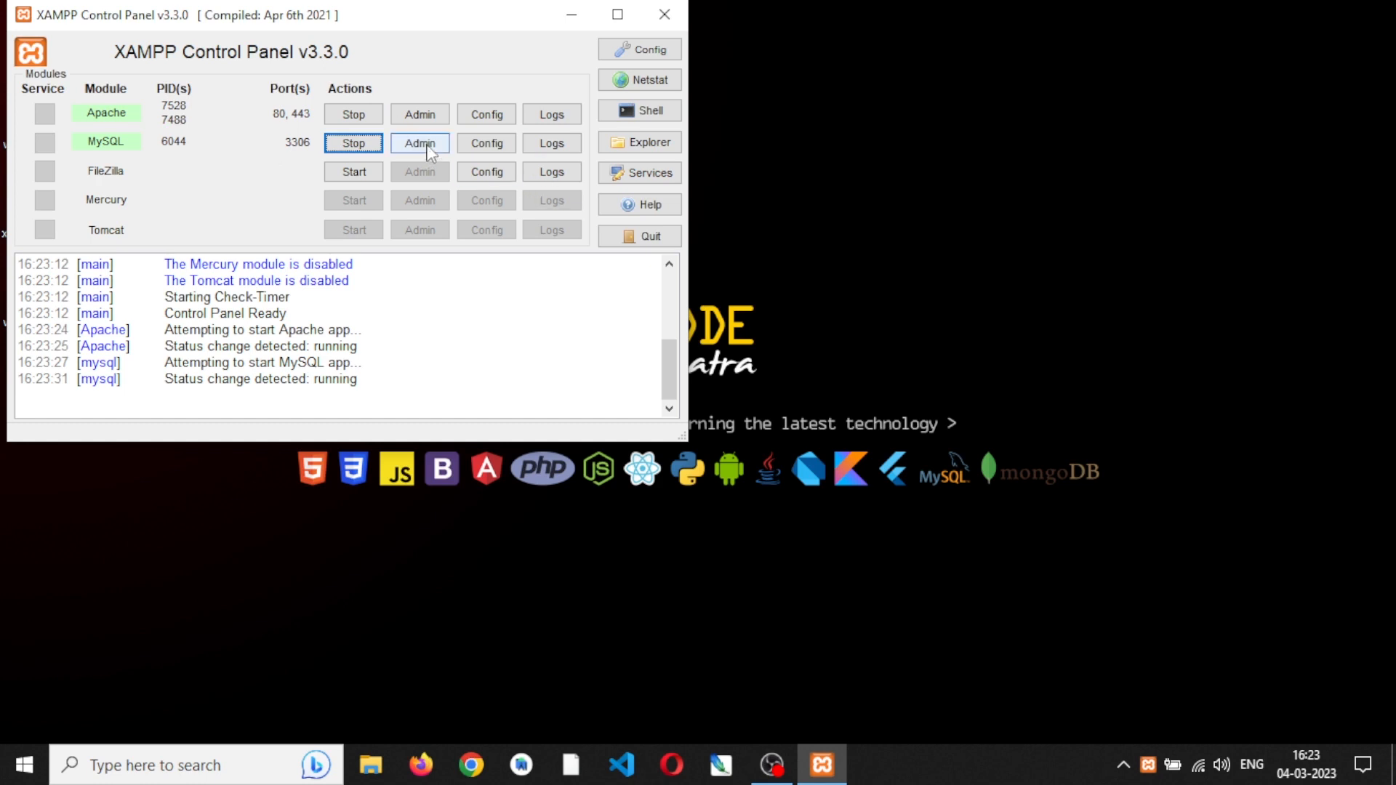
- Switch to Firefox, load localhost:80 and look over the XAMPP dashboard page
left_click(420, 765)
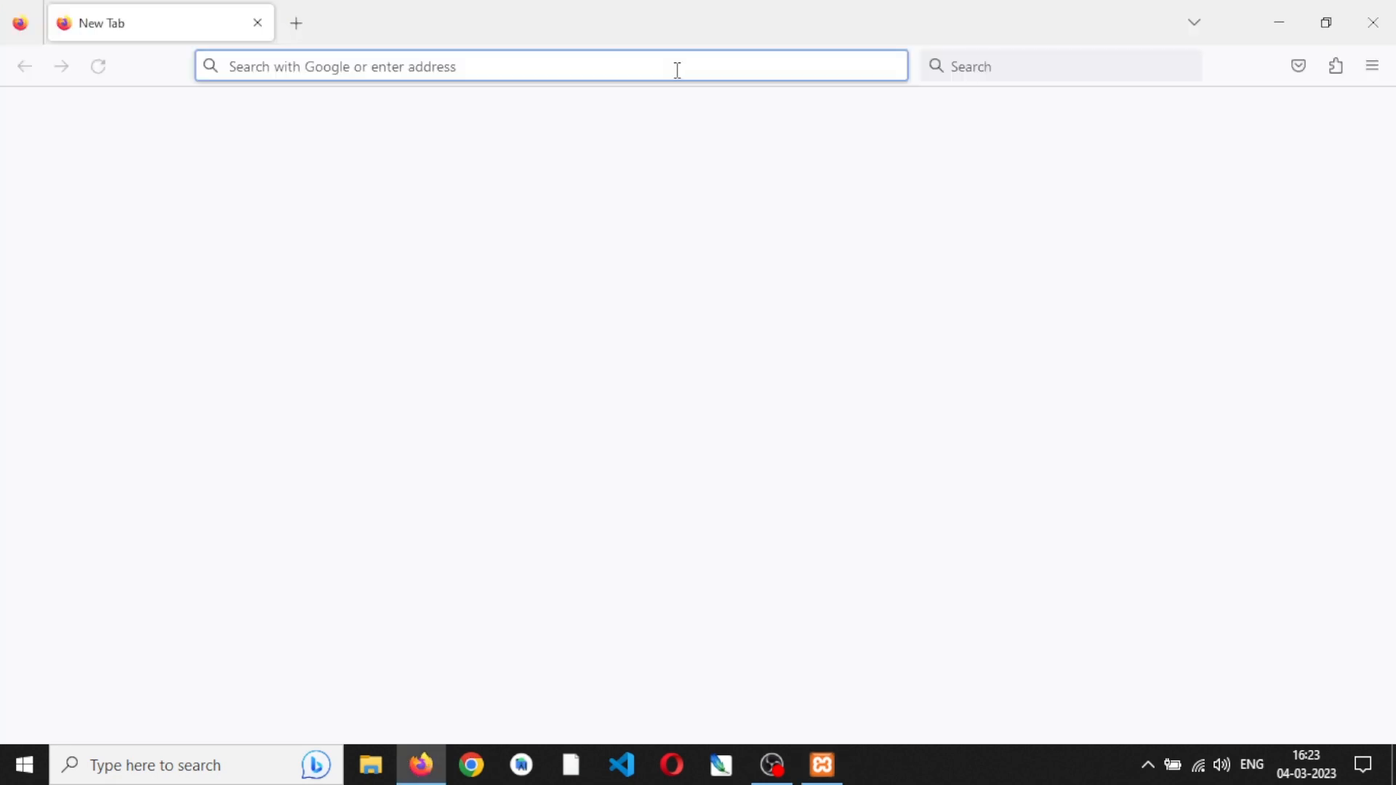
type("locs")
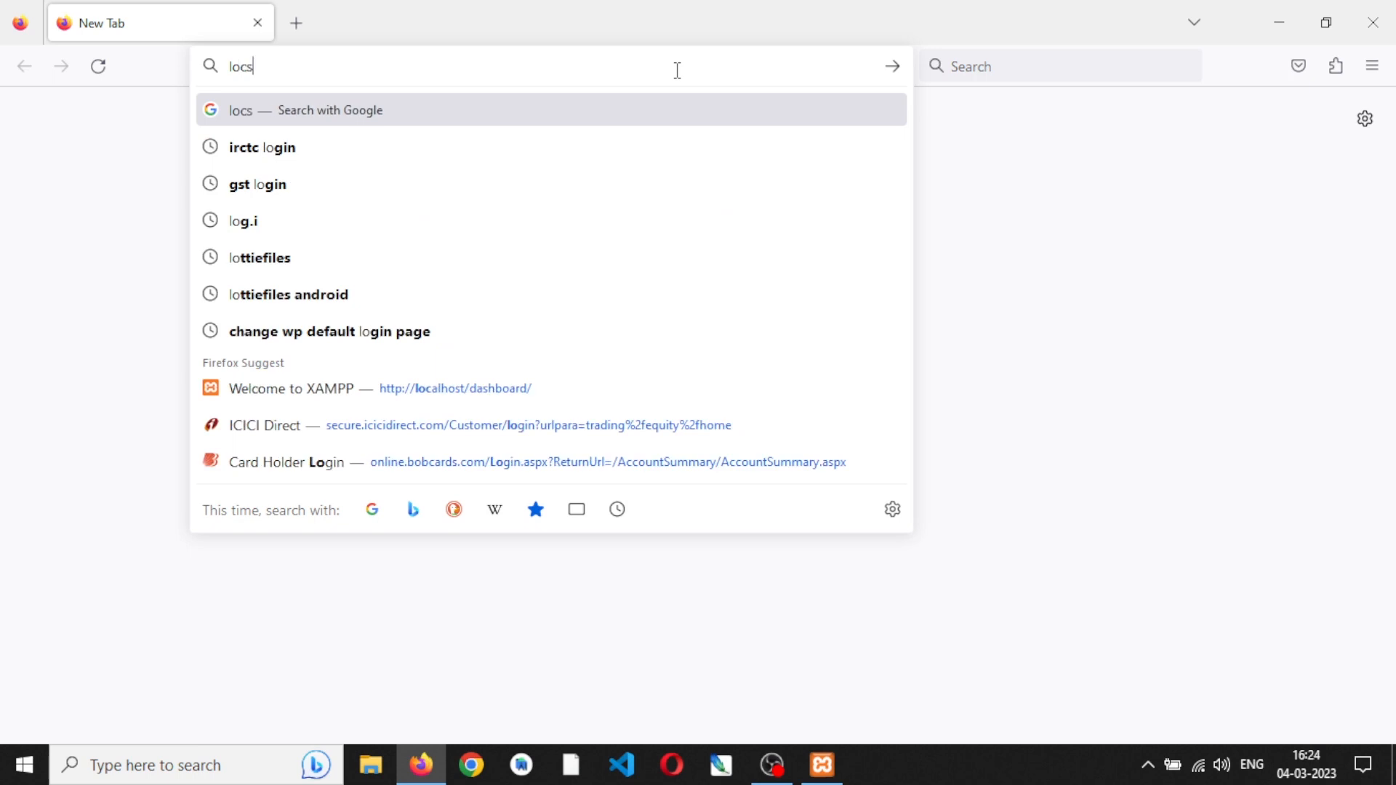
key("BackSpace")
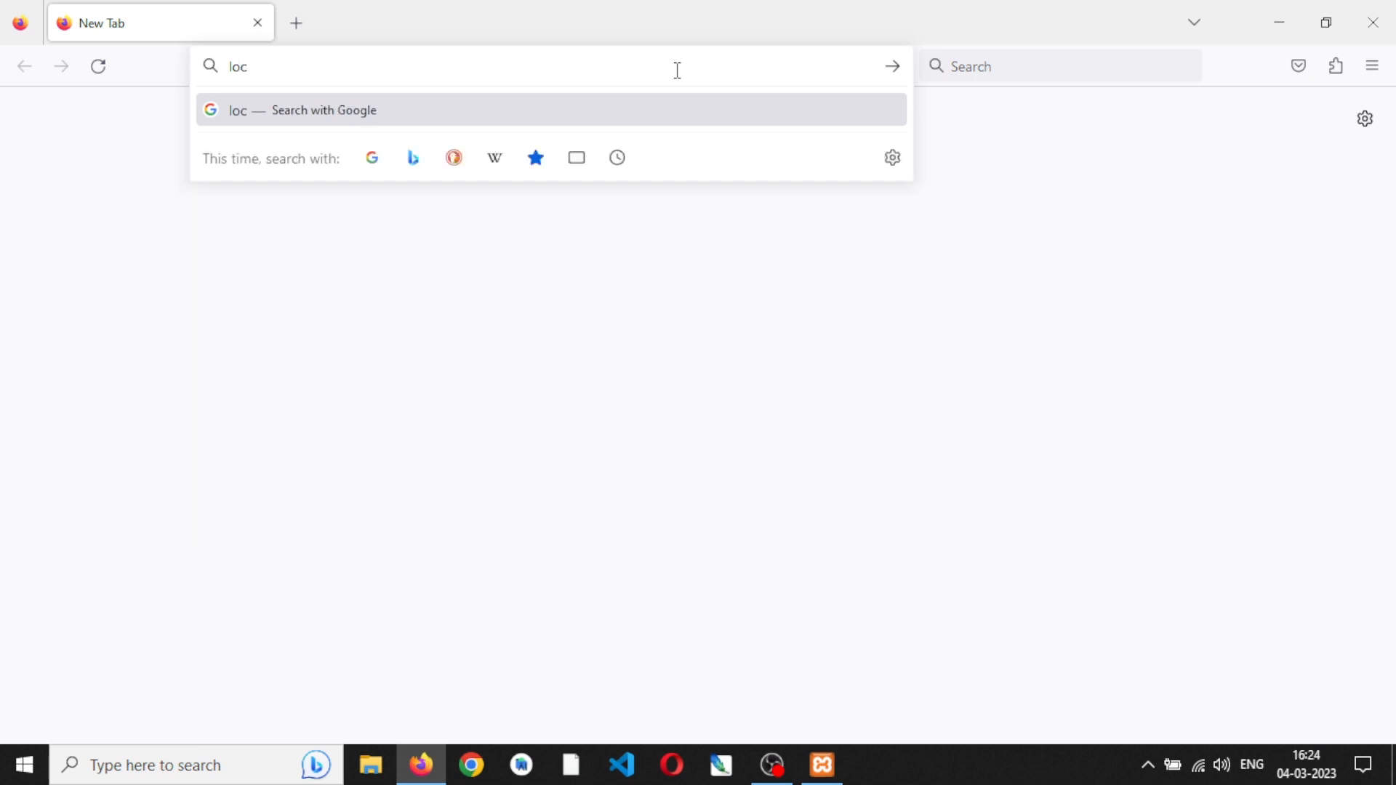
type("al")
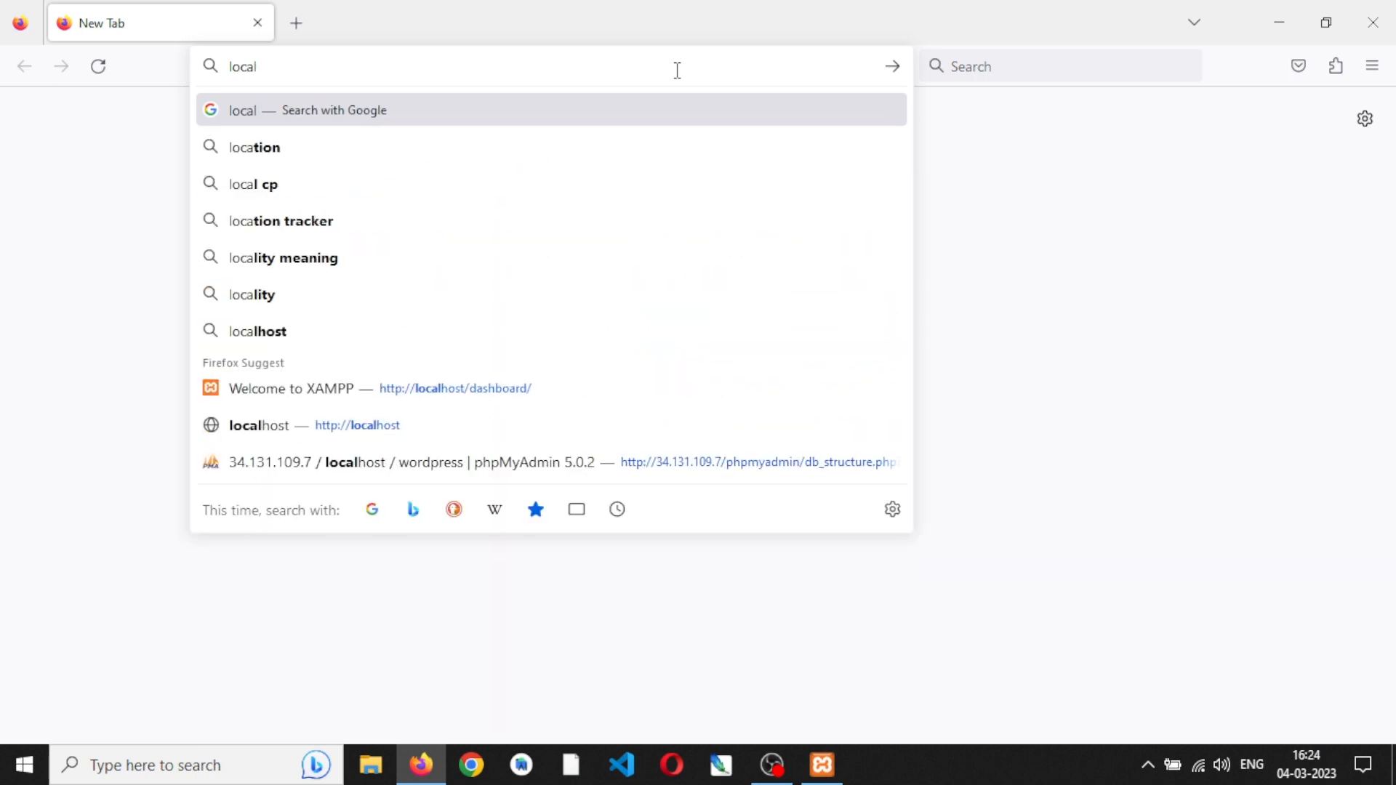
type("host")
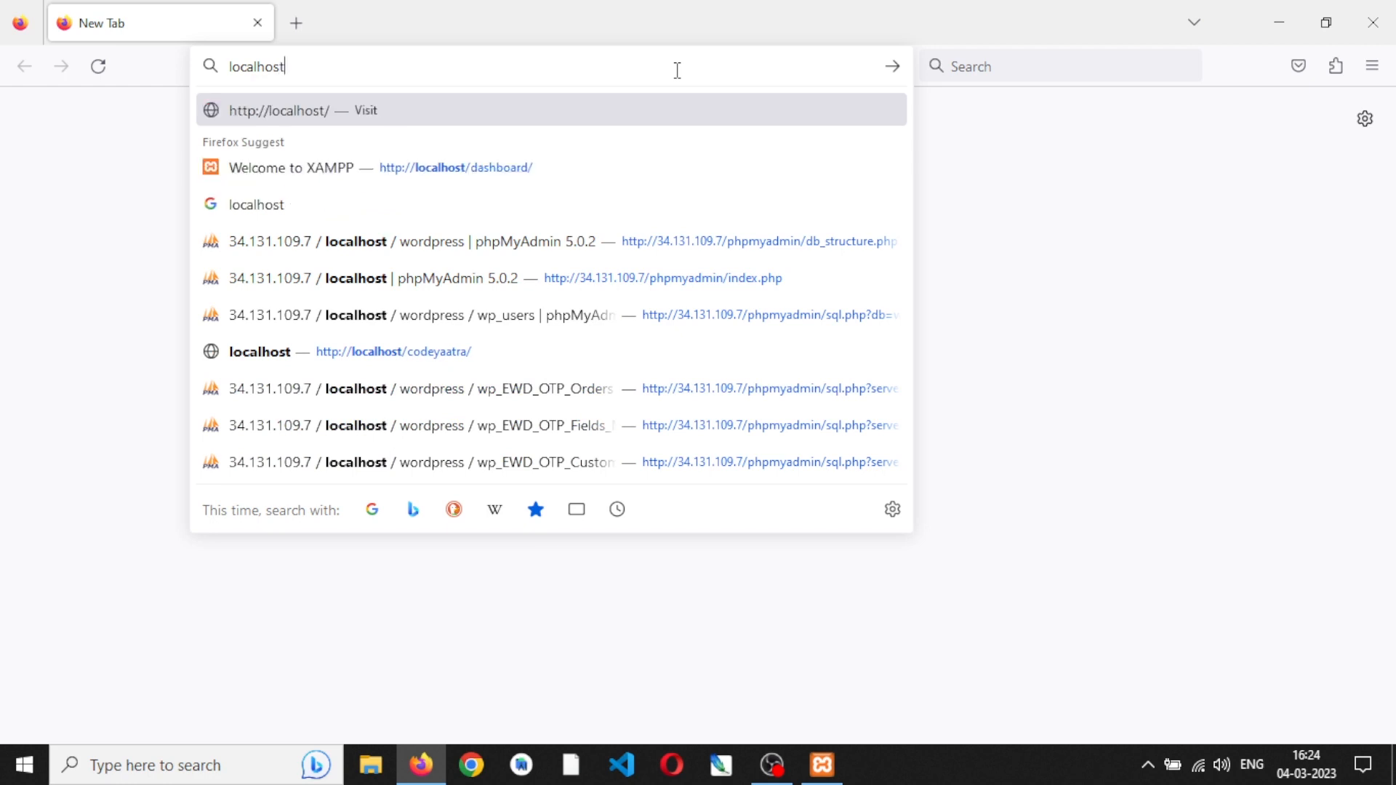
key("Down")
key("BackSpace")
key("BackSpace")
key("BackSpace")
key("BackSpace")
key("BackSpace")
key("BackSpace")
key("BackSpace")
key("BackSpace")
key("BackSpace")
key("BackSpace")
type(":80")
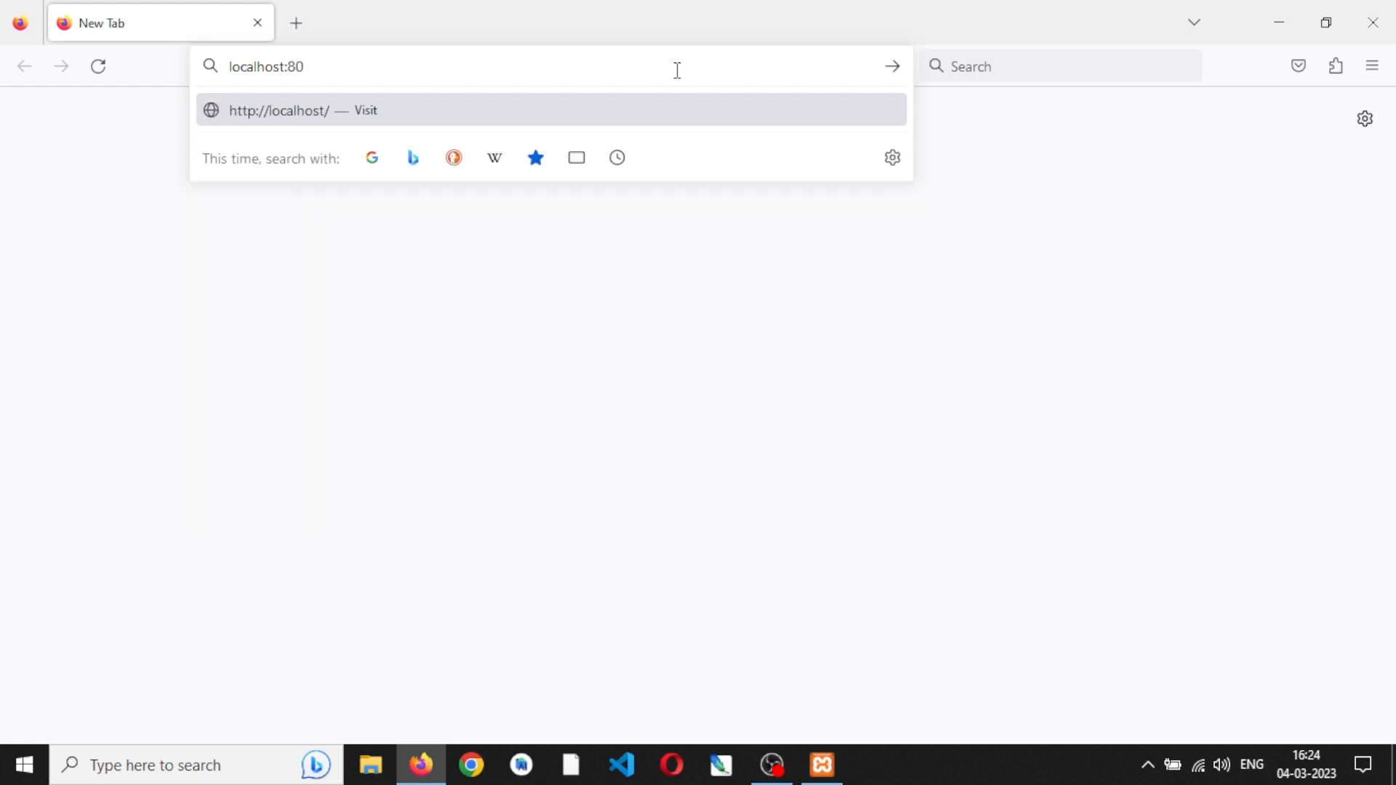
key("Return")
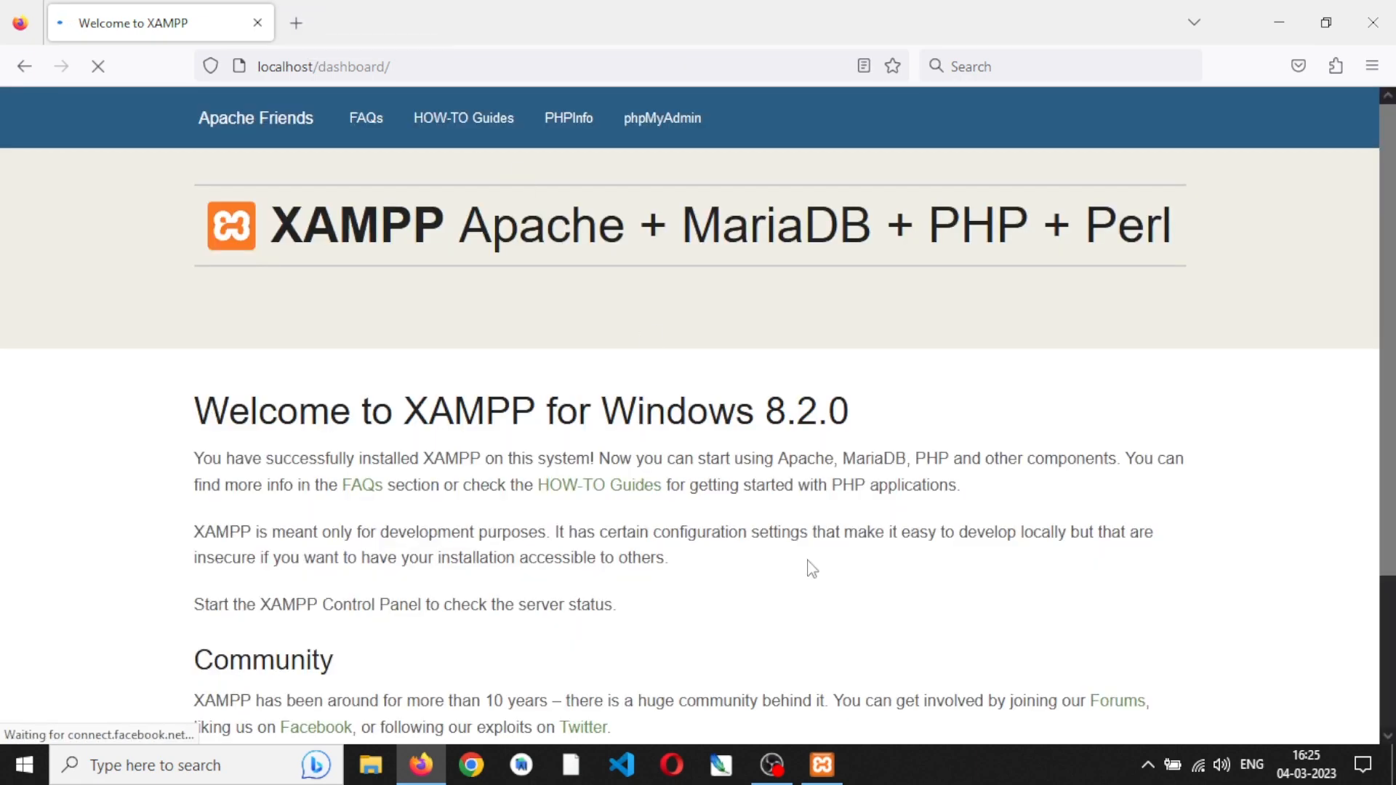
scroll(1045, 603, "down", 3)
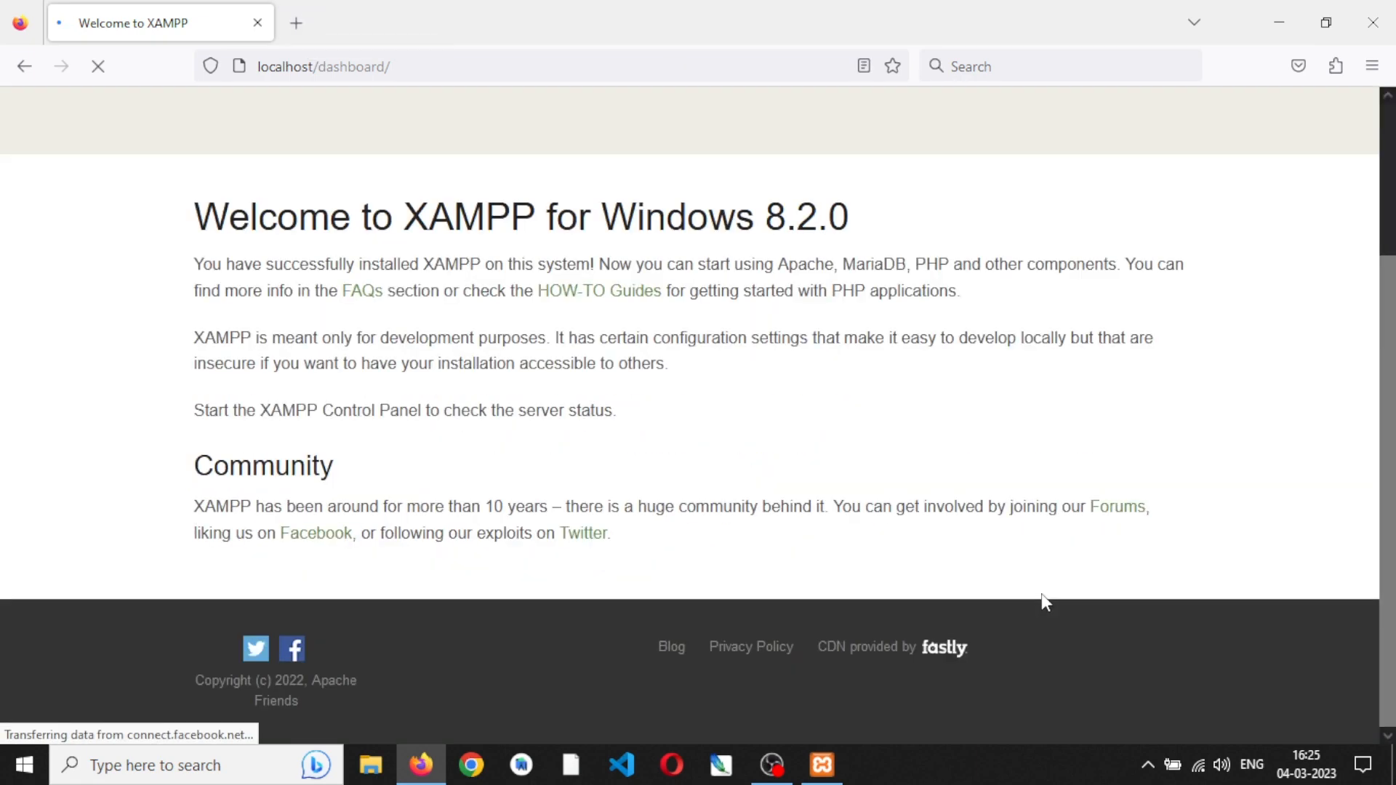
scroll(1045, 603, "up", 3)
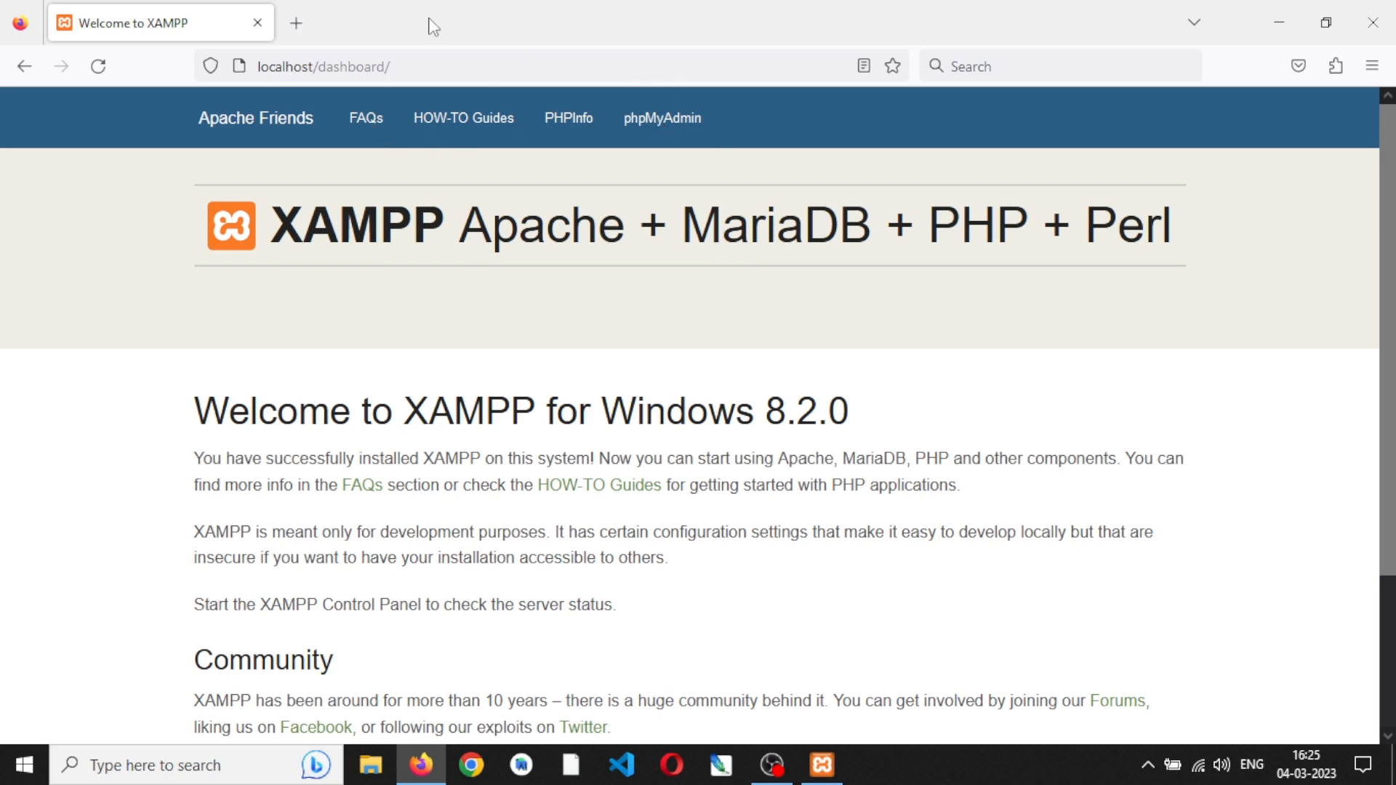
- Try to load localhost/phpmyadmin in the browser
left_click_drag(324, 67, 473, 73)
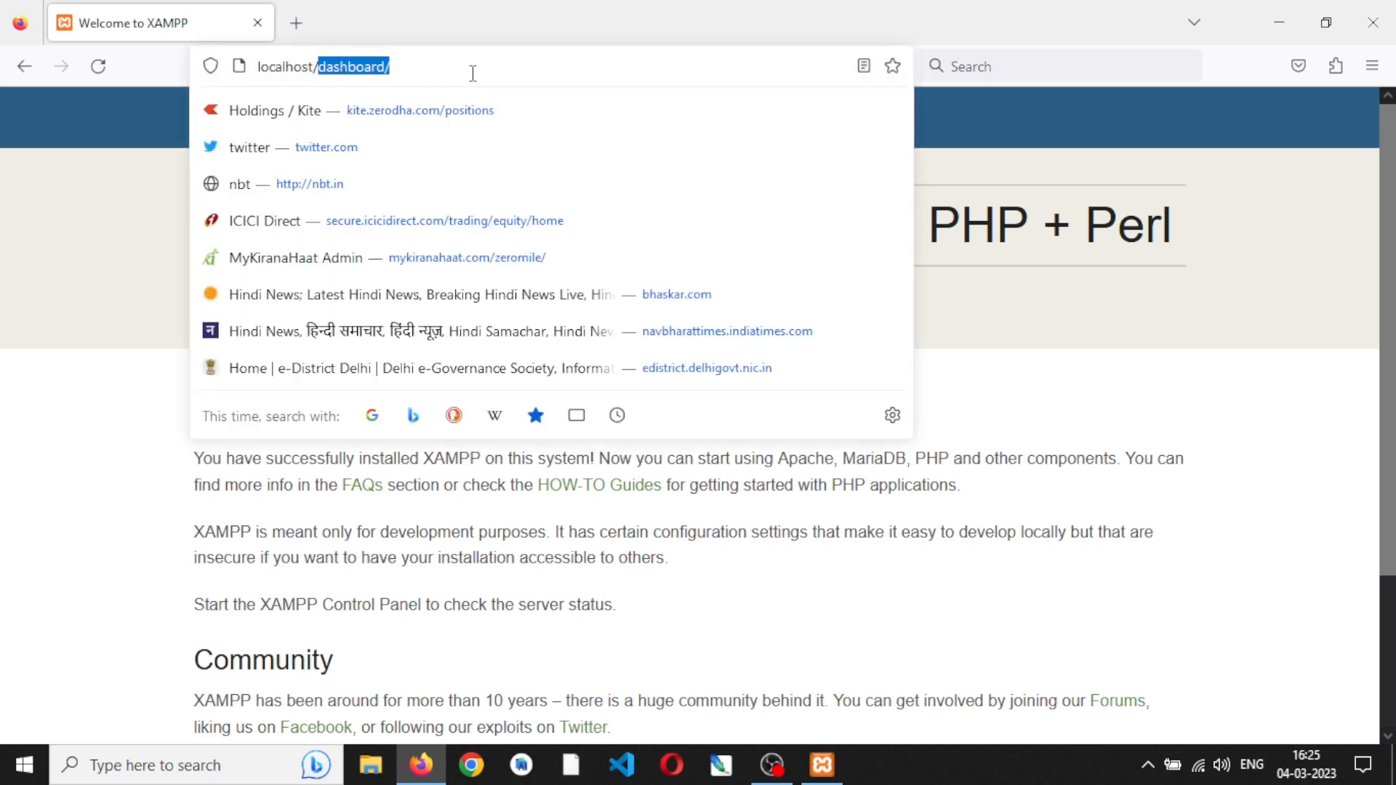
type("php")
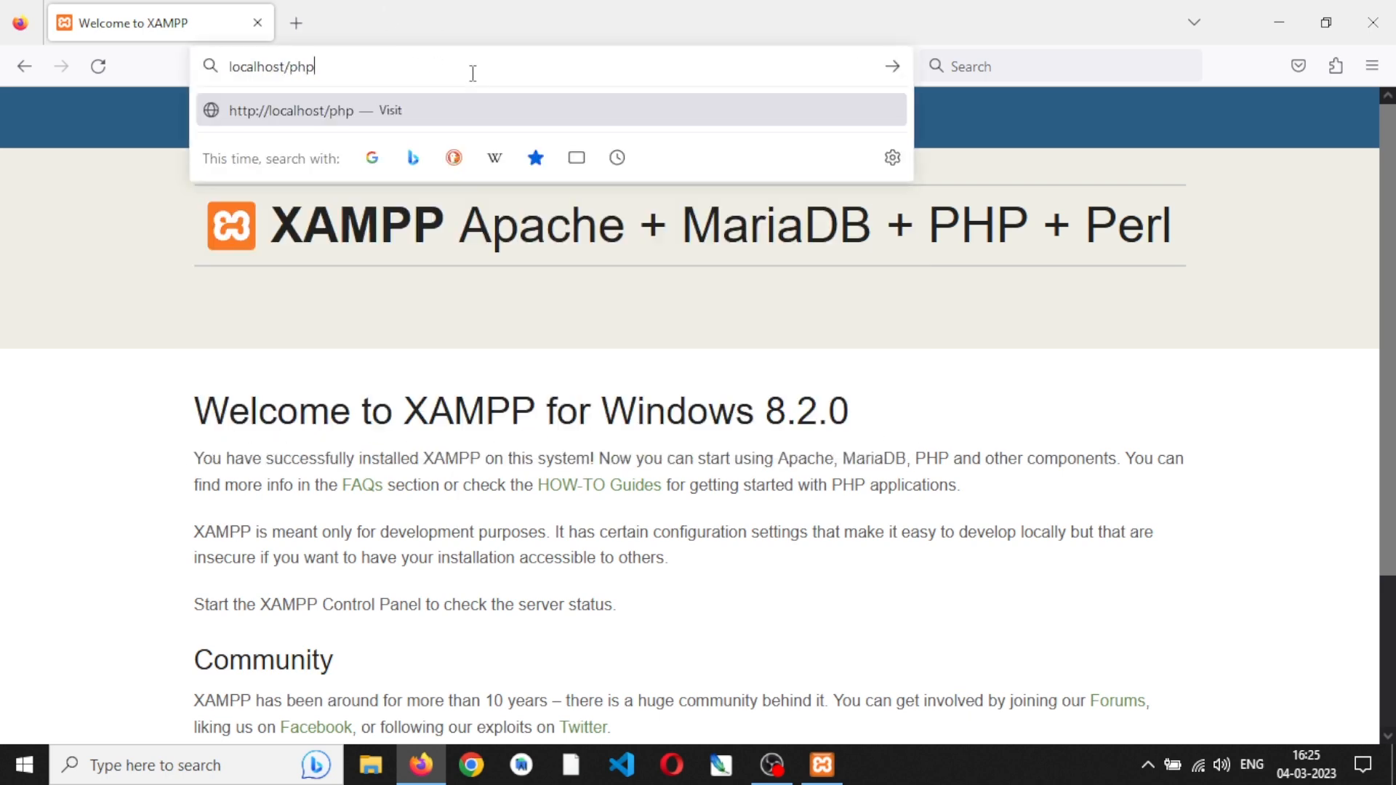
type("myadmin")
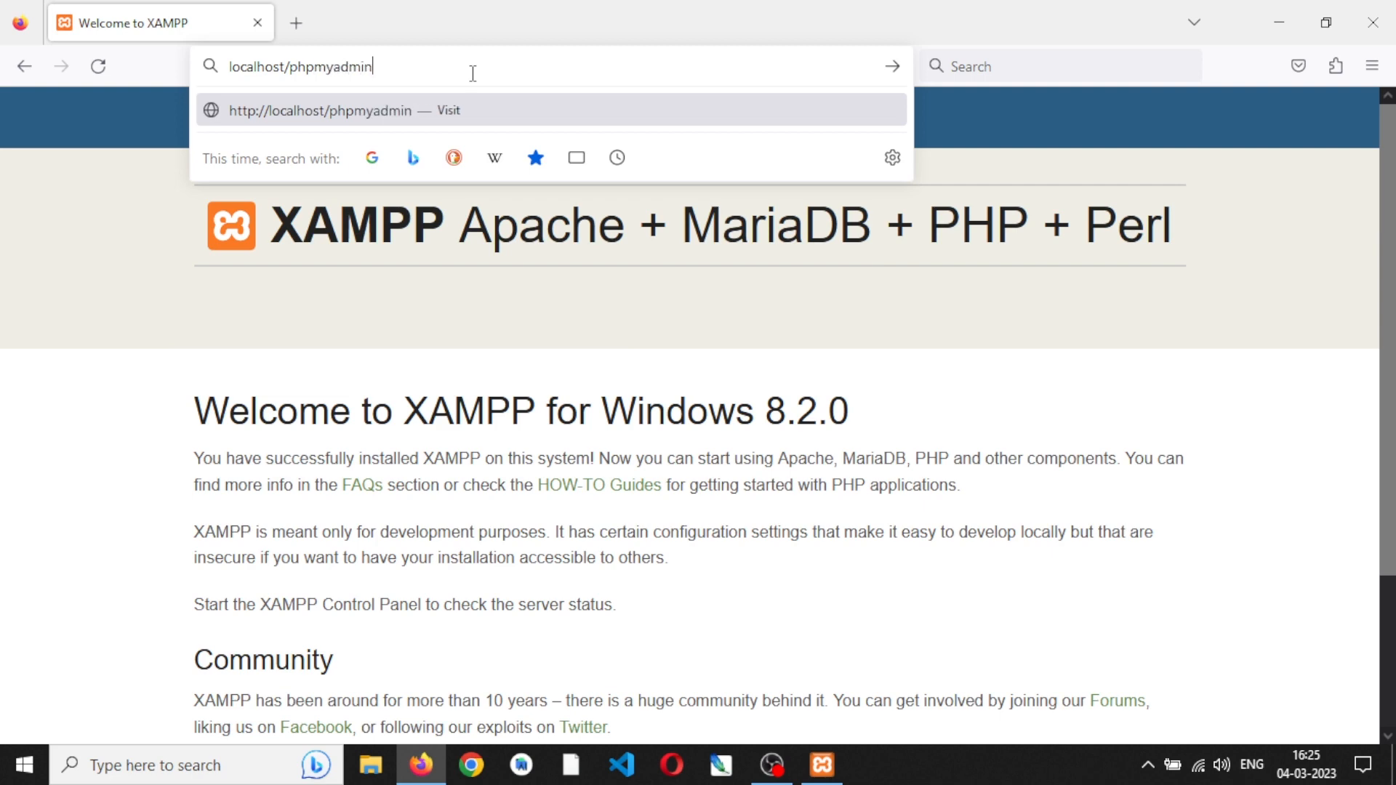
key("Return")
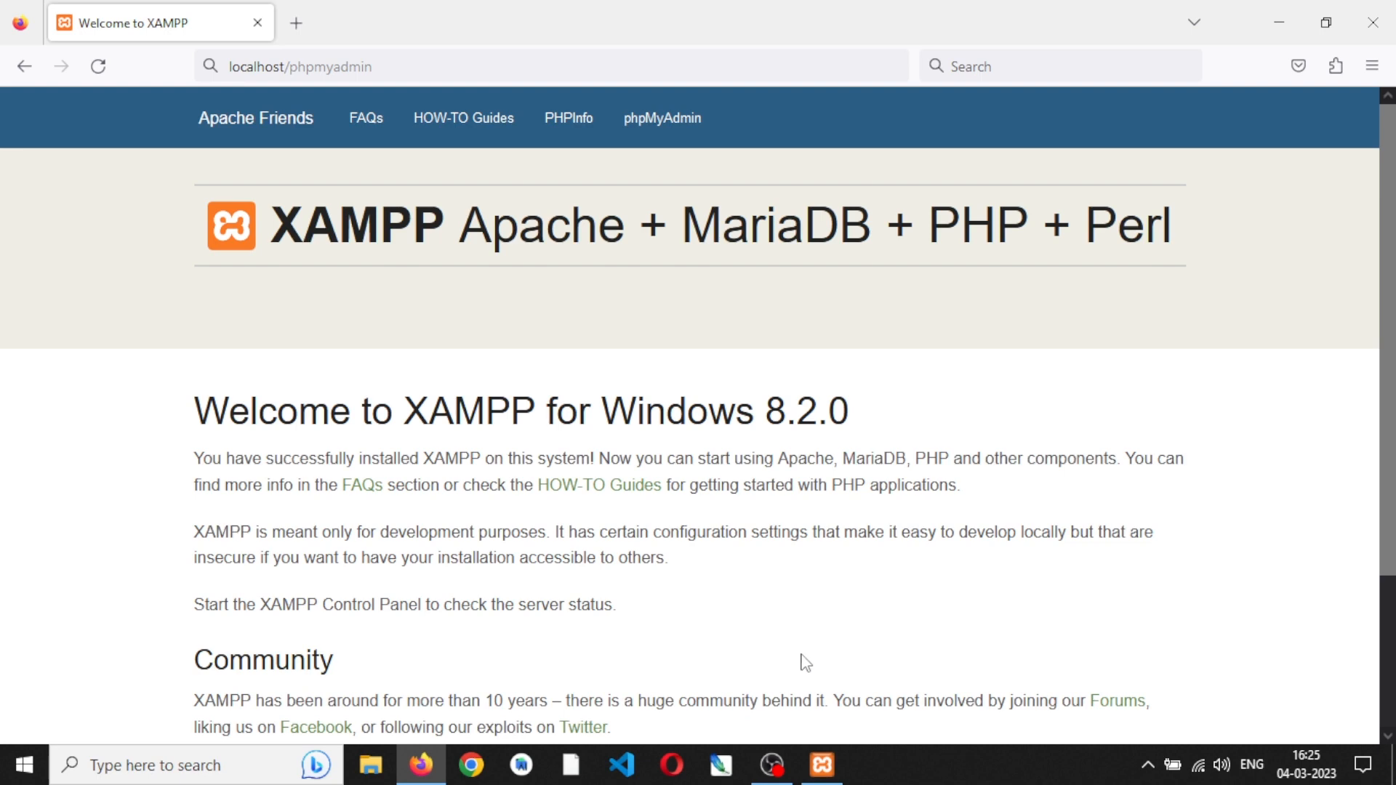
- Switch to XAMPP Control Panel and open phpMyAdmin through the MySQL module's admin link
left_click(825, 764)
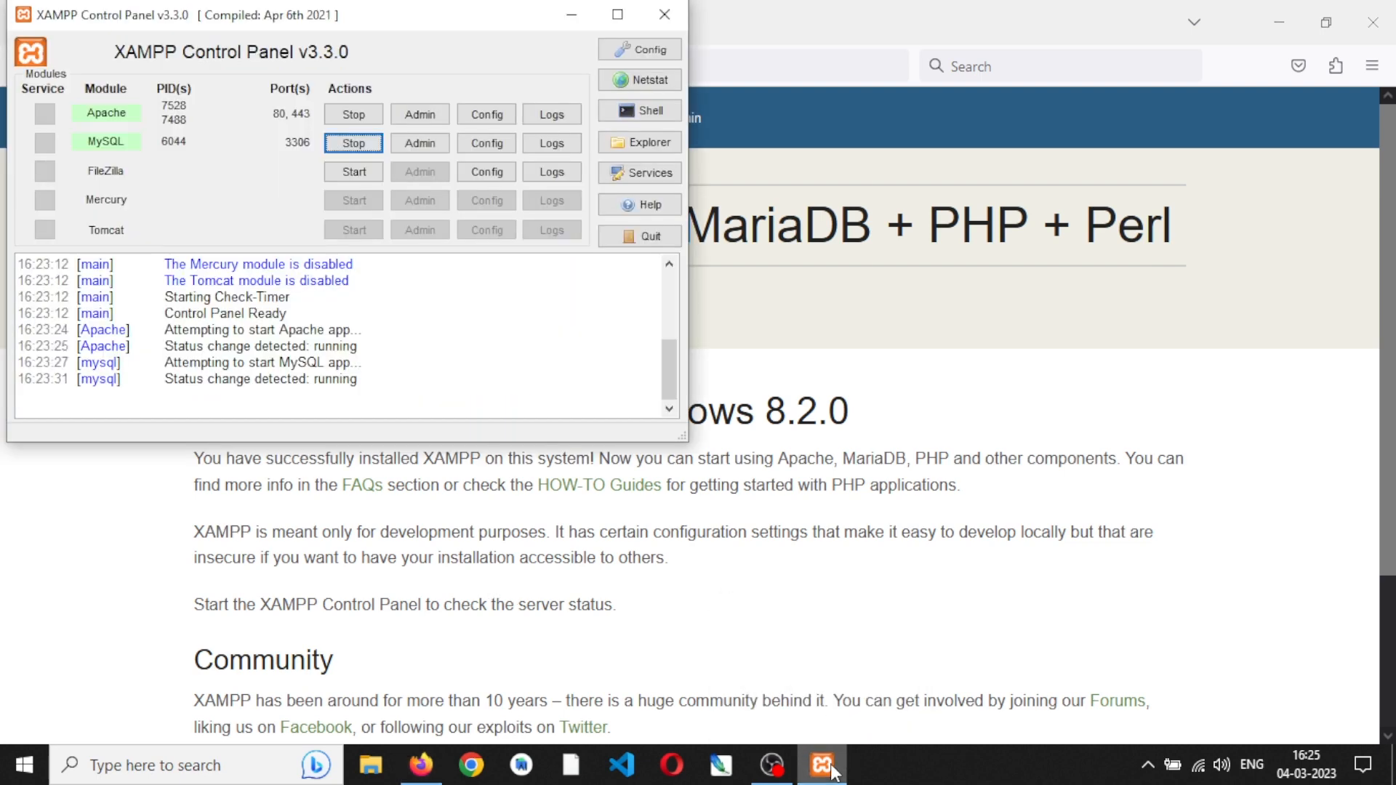
left_click(418, 143)
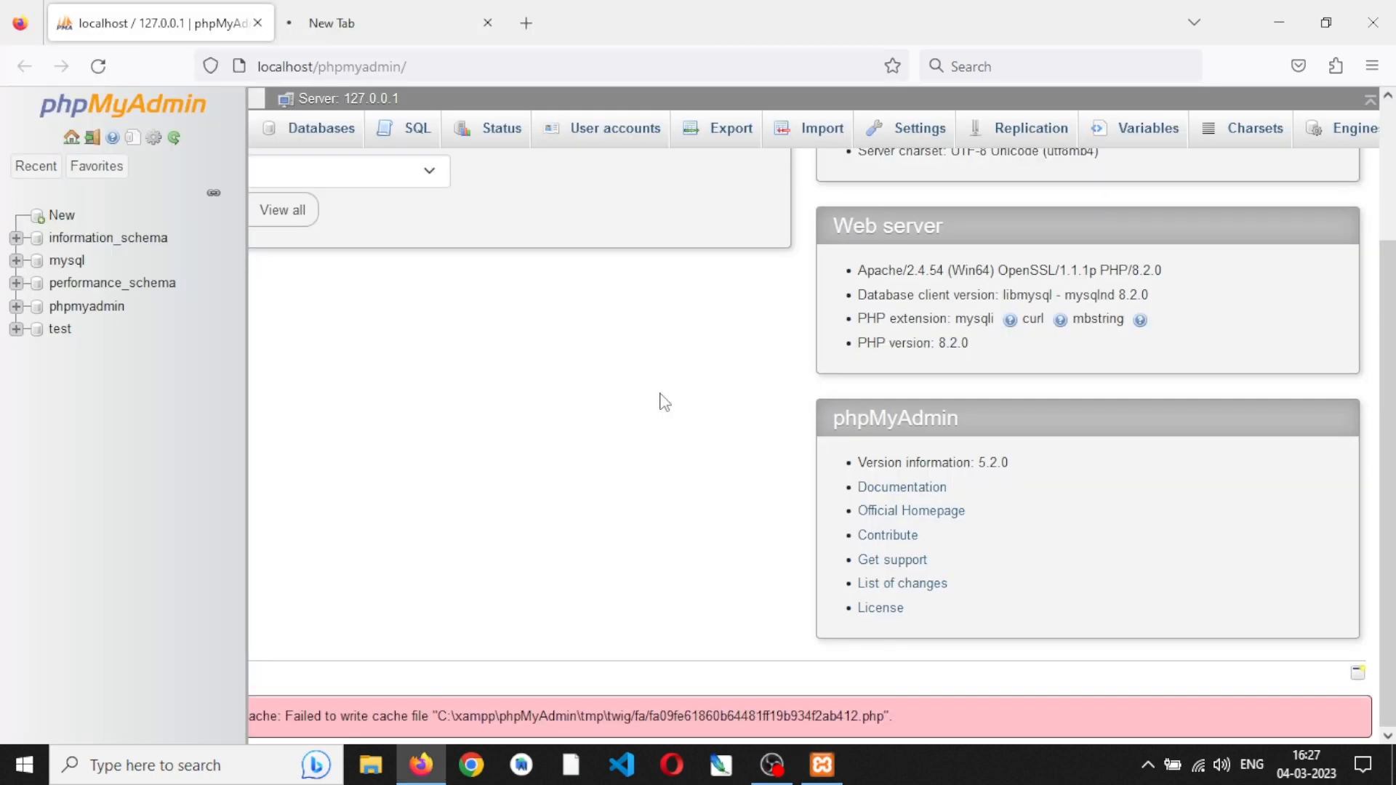
scroll(663, 402, "up", 3)
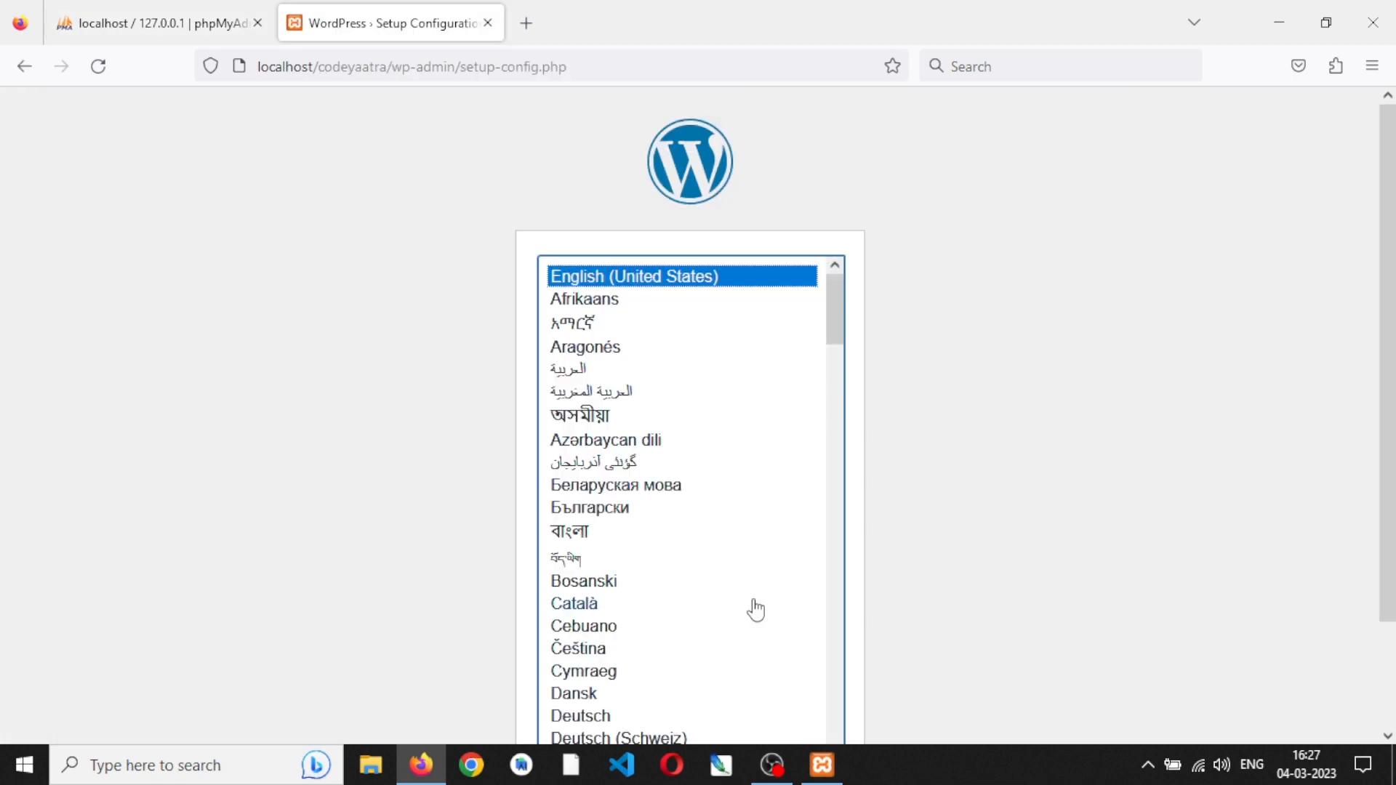
- Continue the WordPress setup at localhost/codeyaatra in a second browser tab with English (United States) as the language
scroll(755, 609, "down", 20)
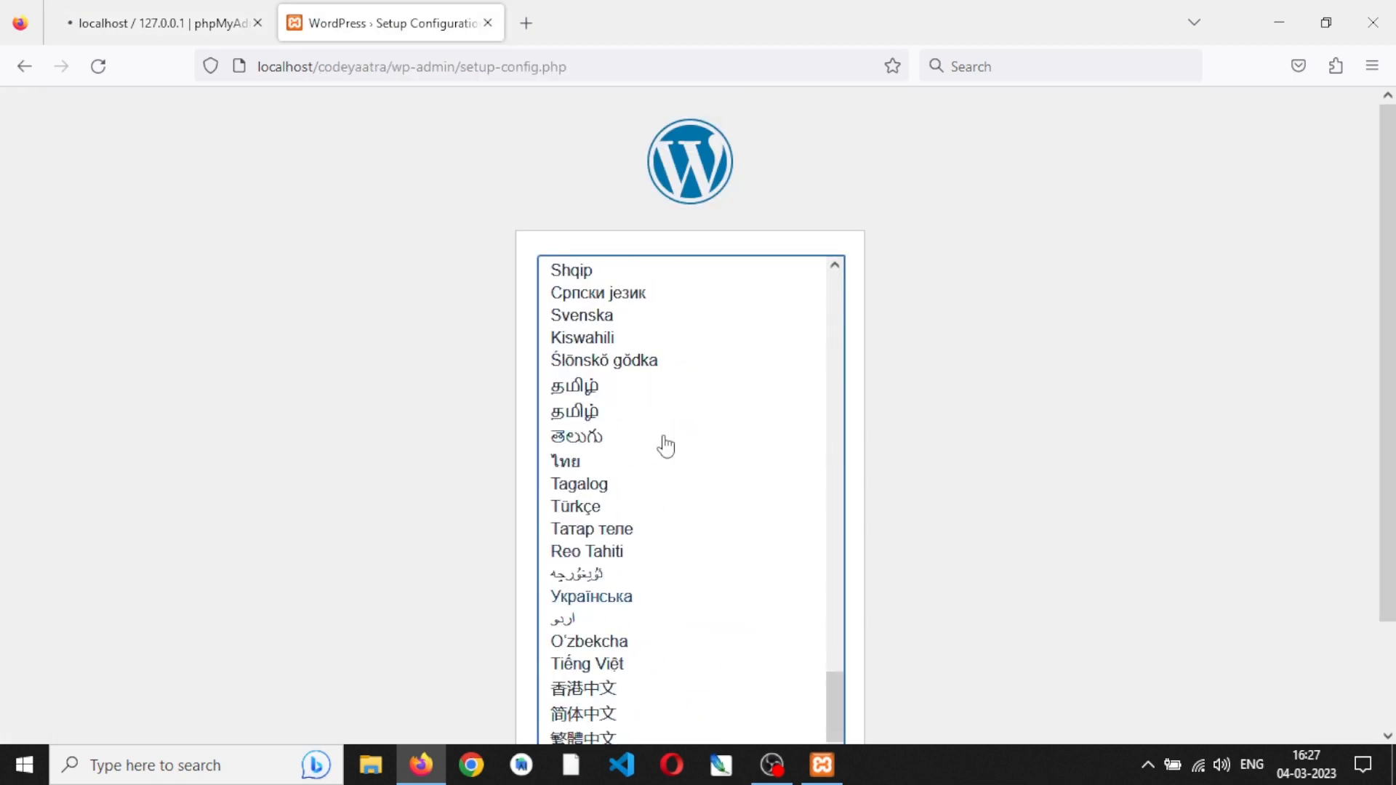
scroll(664, 445, "up", 20)
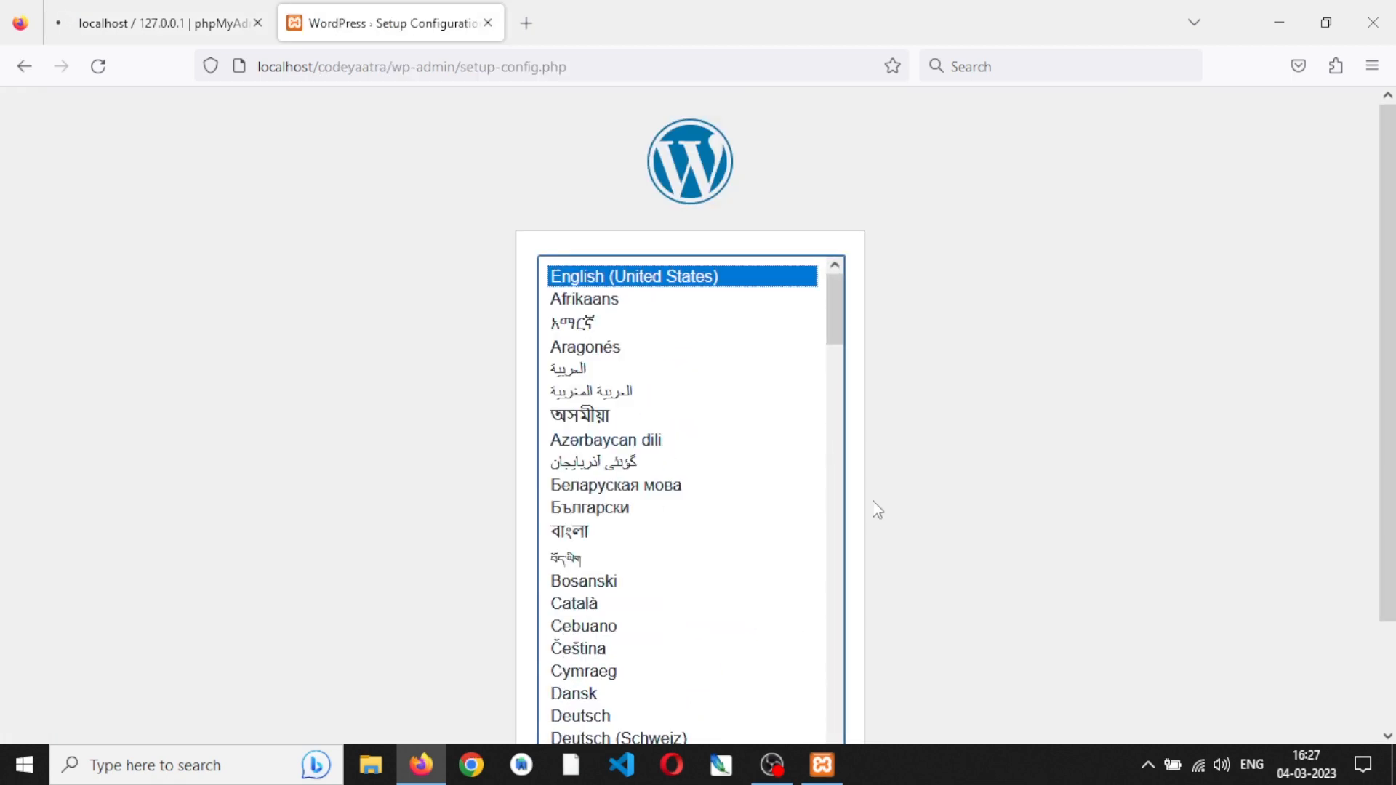
scroll(1385, 363, "down", 2)
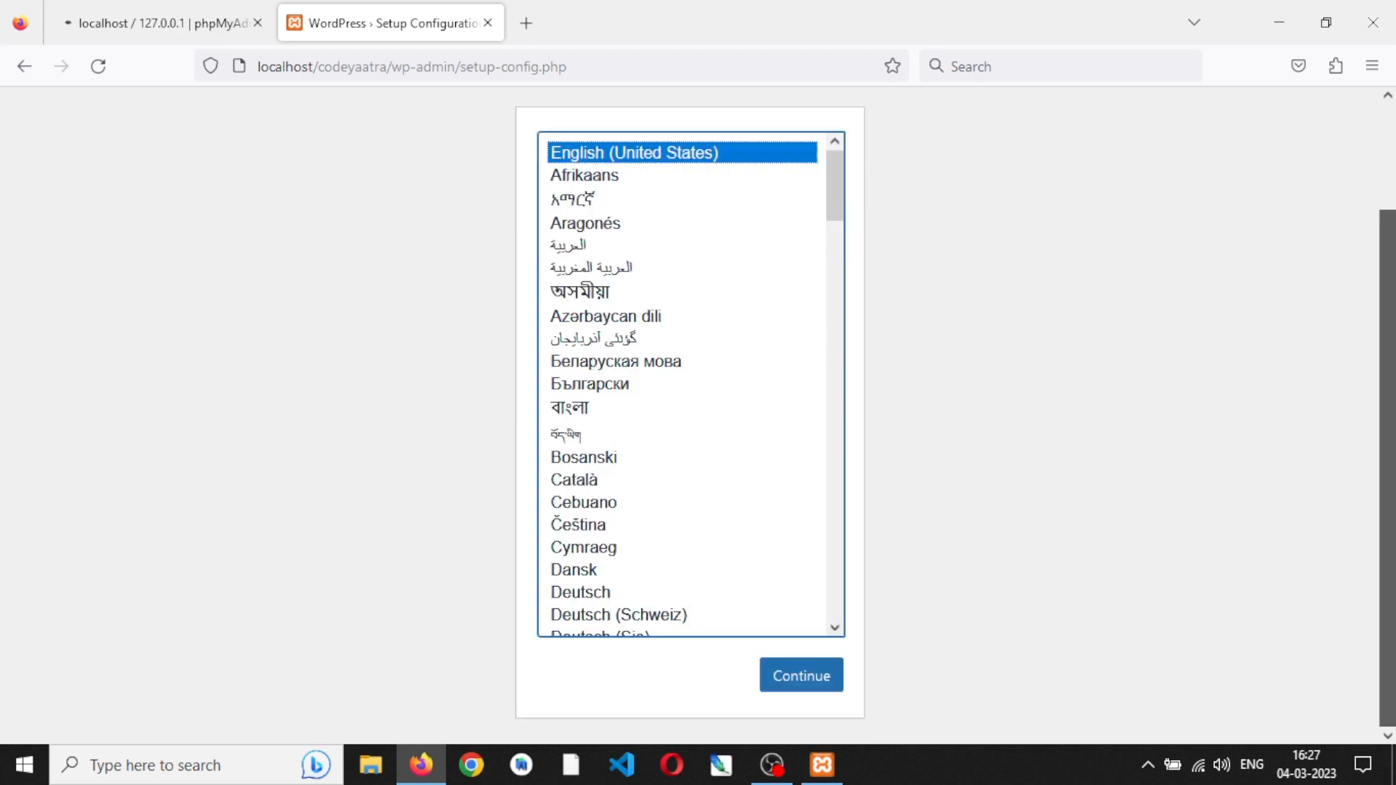
left_click(804, 676)
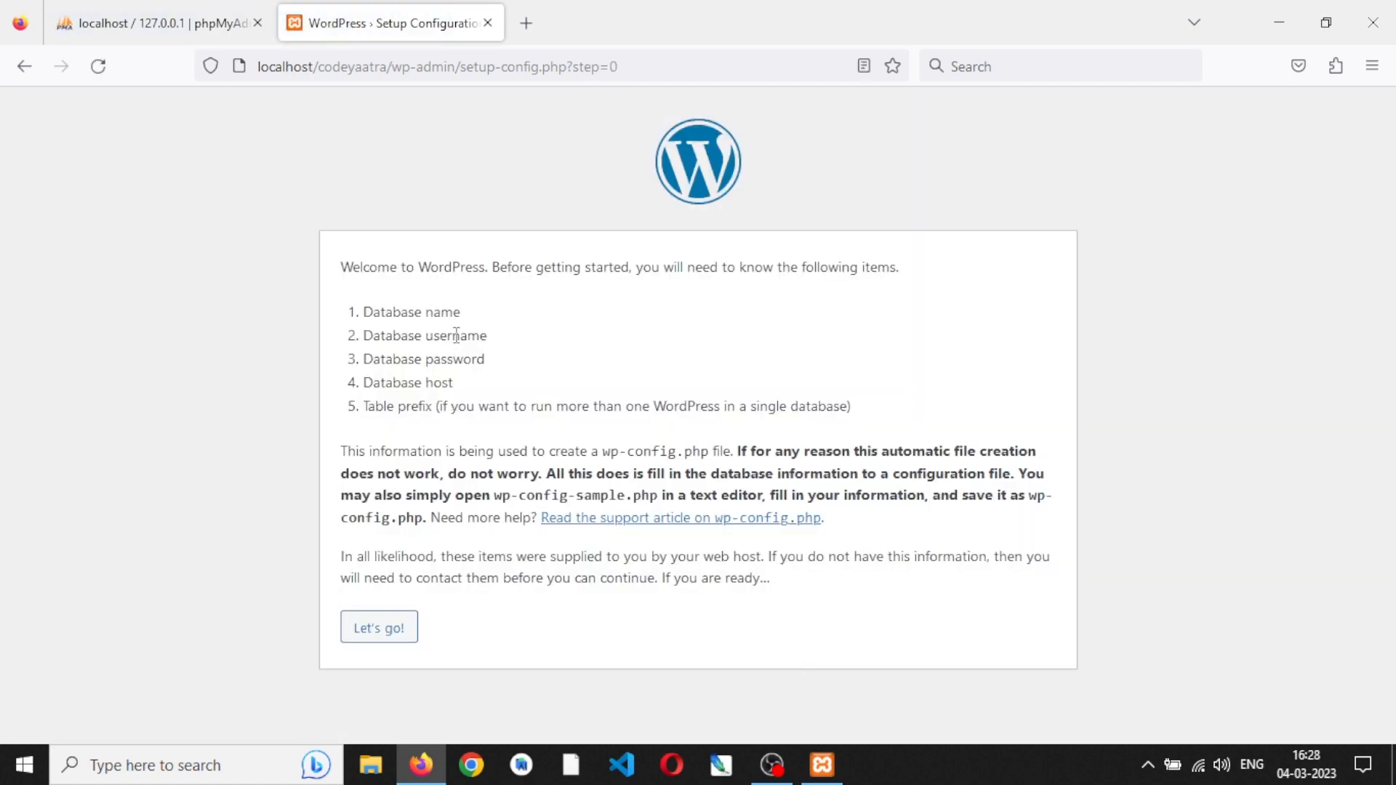
- In phpMyAdmin, create a database named cy_db with the utf8mb4_general_ci collation
left_click(185, 9)
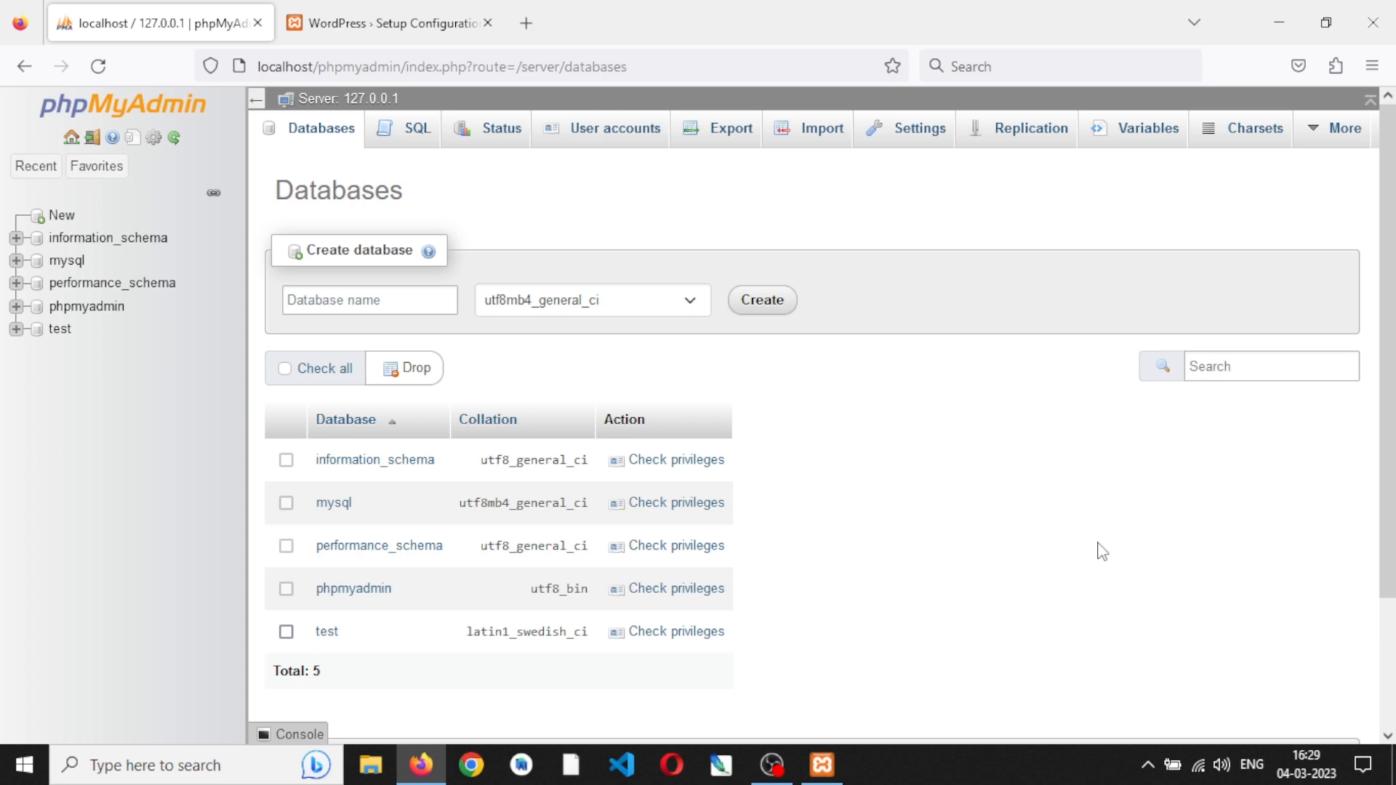
left_click(63, 222)
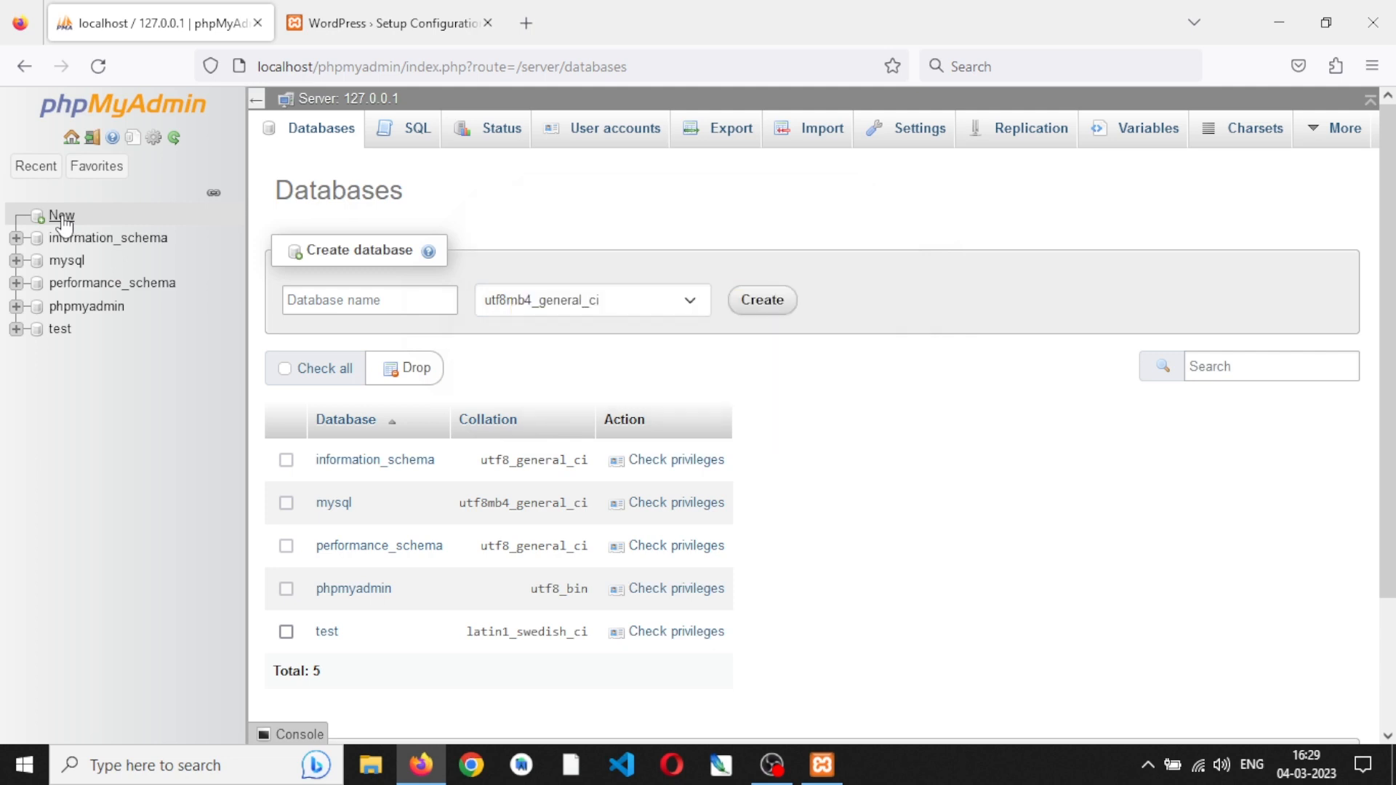
left_click(395, 311)
type("cy")
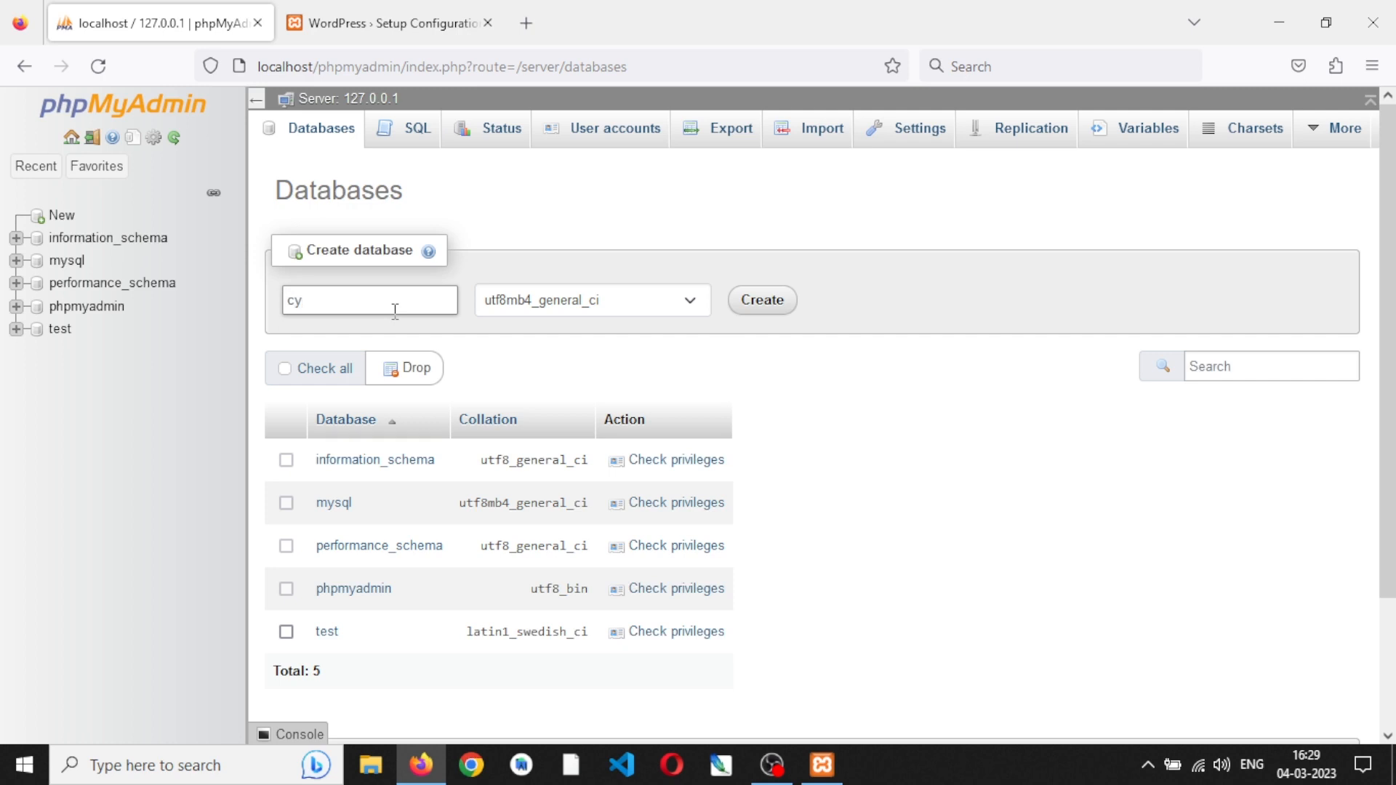
type("_db")
left_click(767, 299)
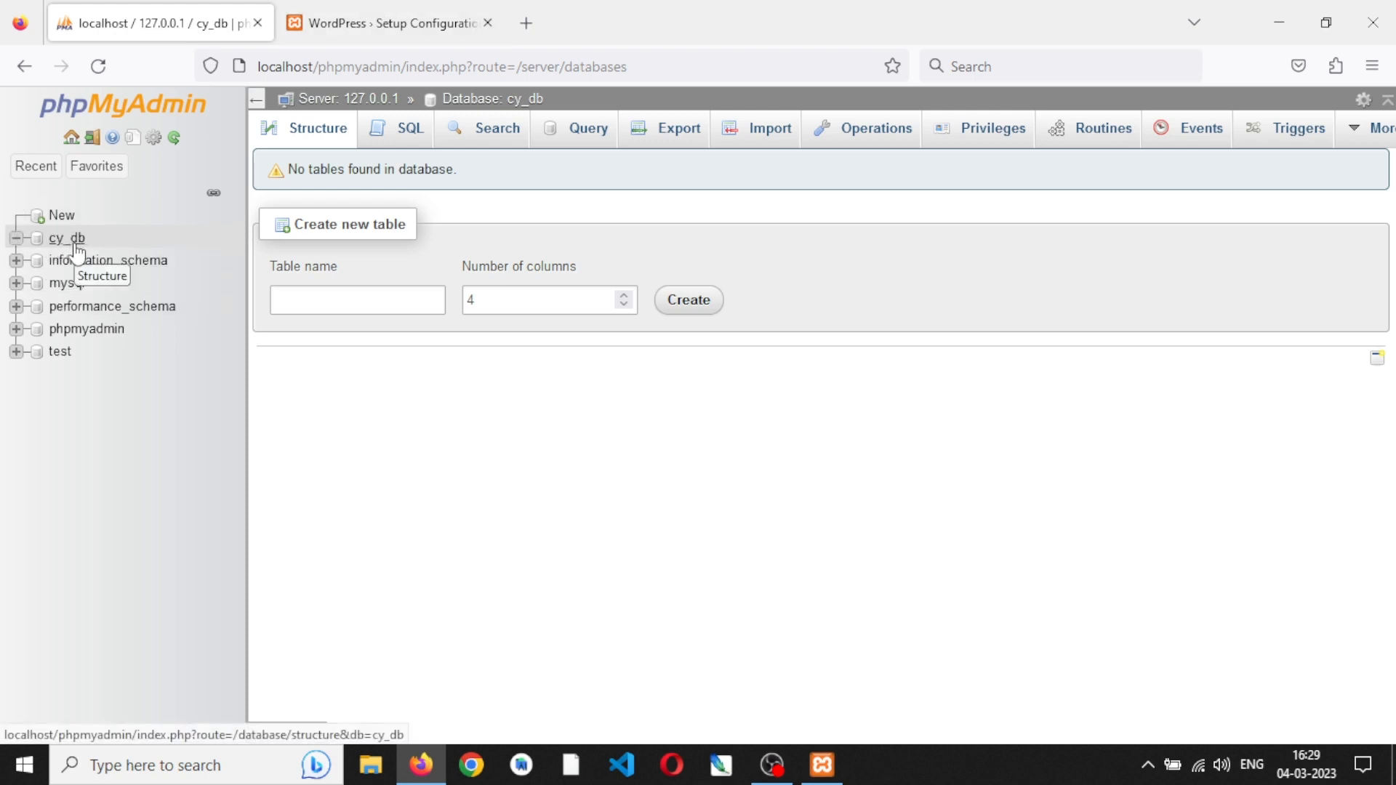
- In the WordPress setup, submit the database connection details with database name cy_db and username root, leaving the remaining fields at their defaults
key("ctrl+Tab")
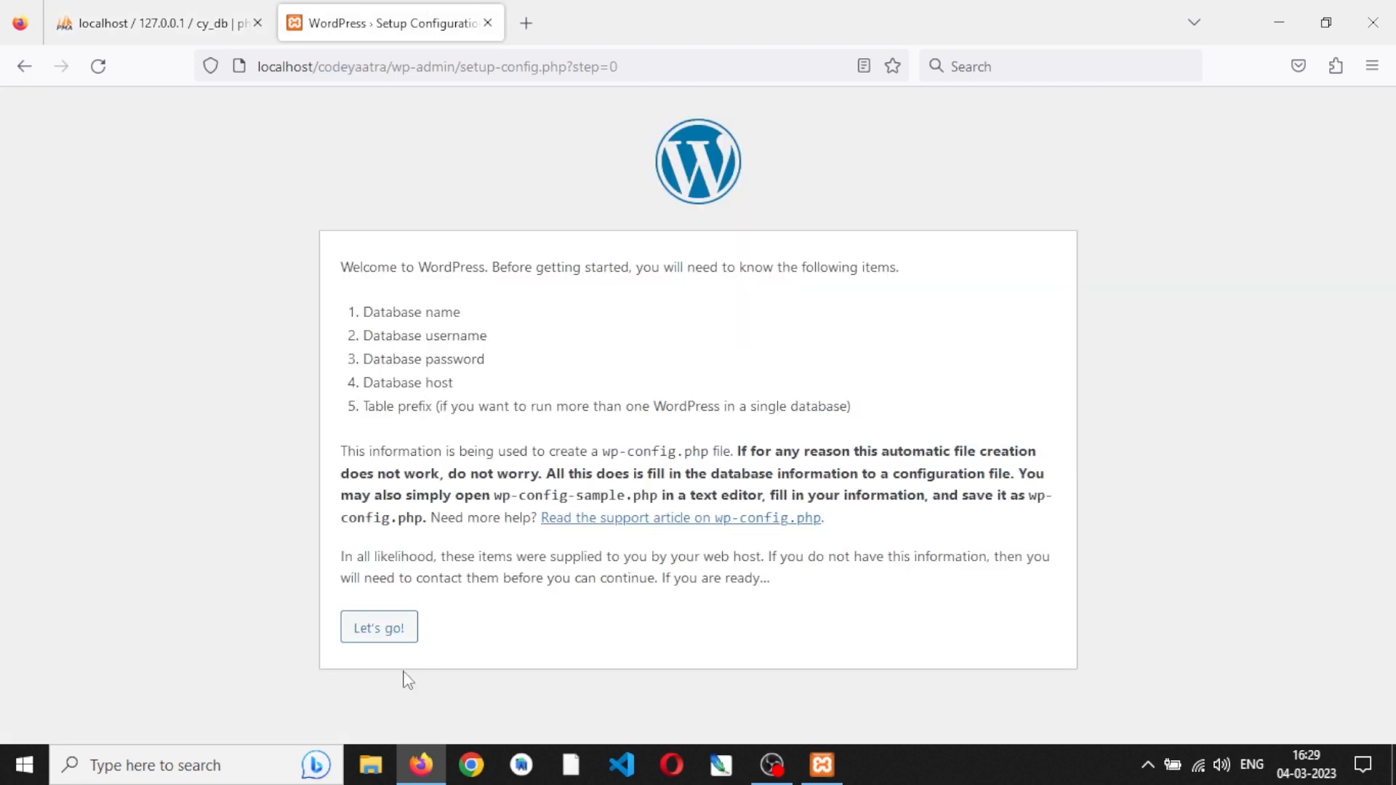
left_click(392, 636)
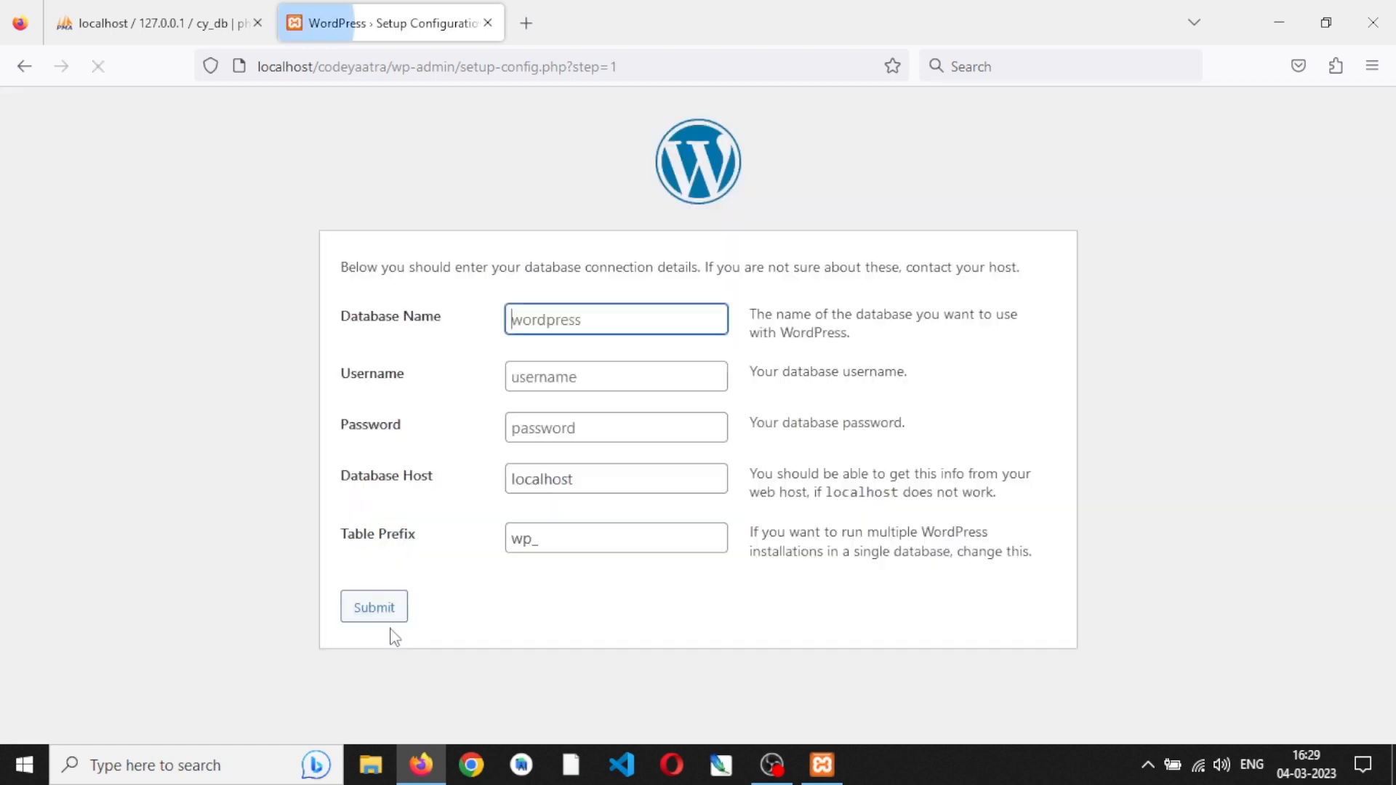
type("cy")
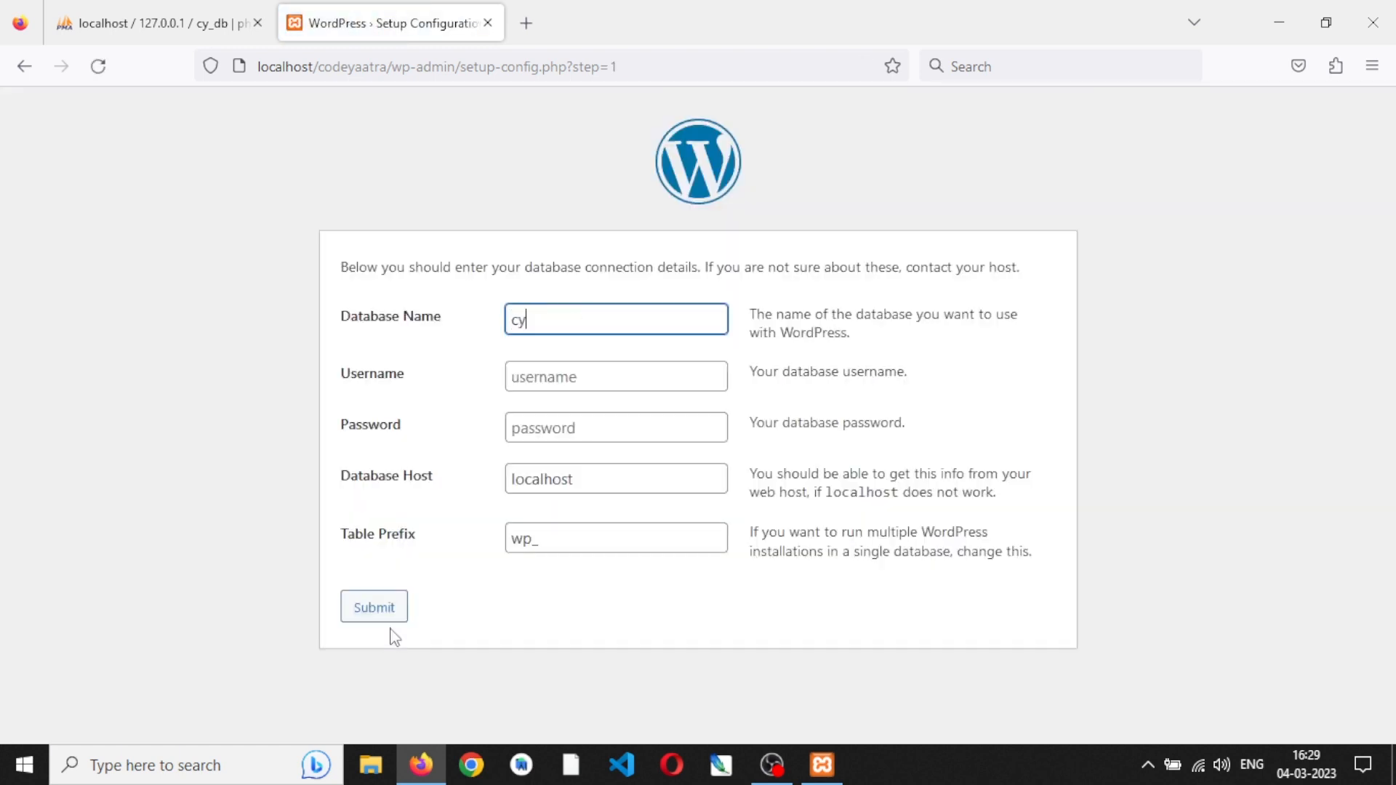
type("_db")
key("Tab")
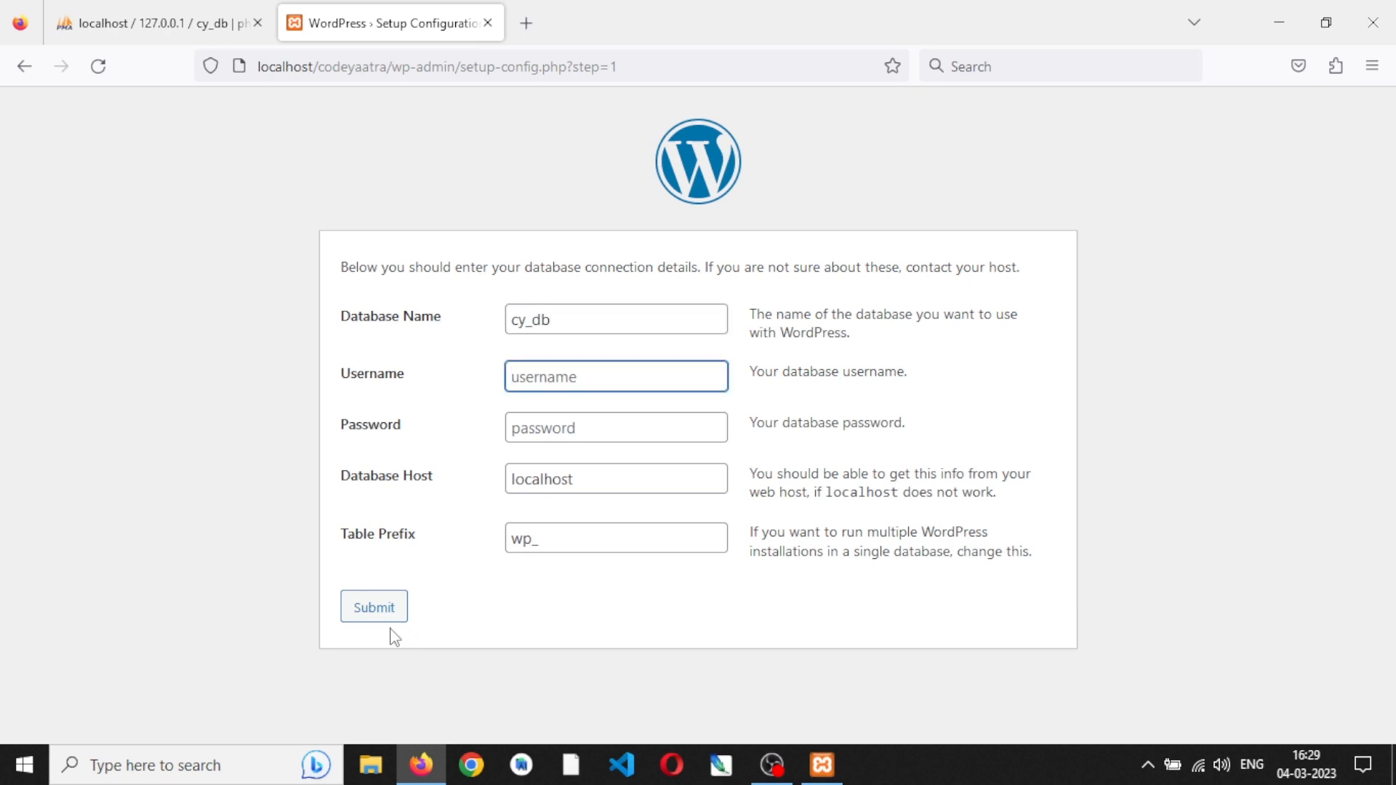
type("root")
key("Tab")
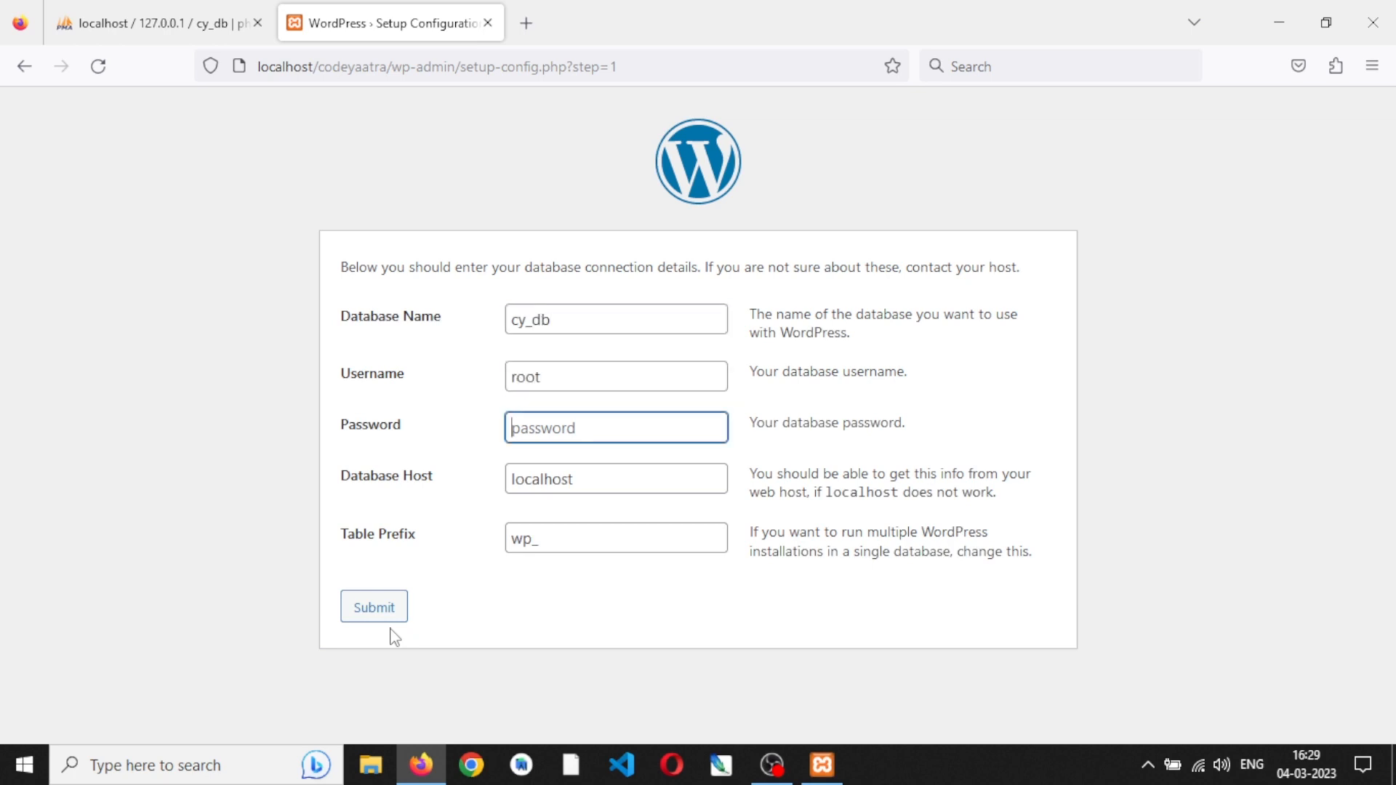
left_click(380, 609)
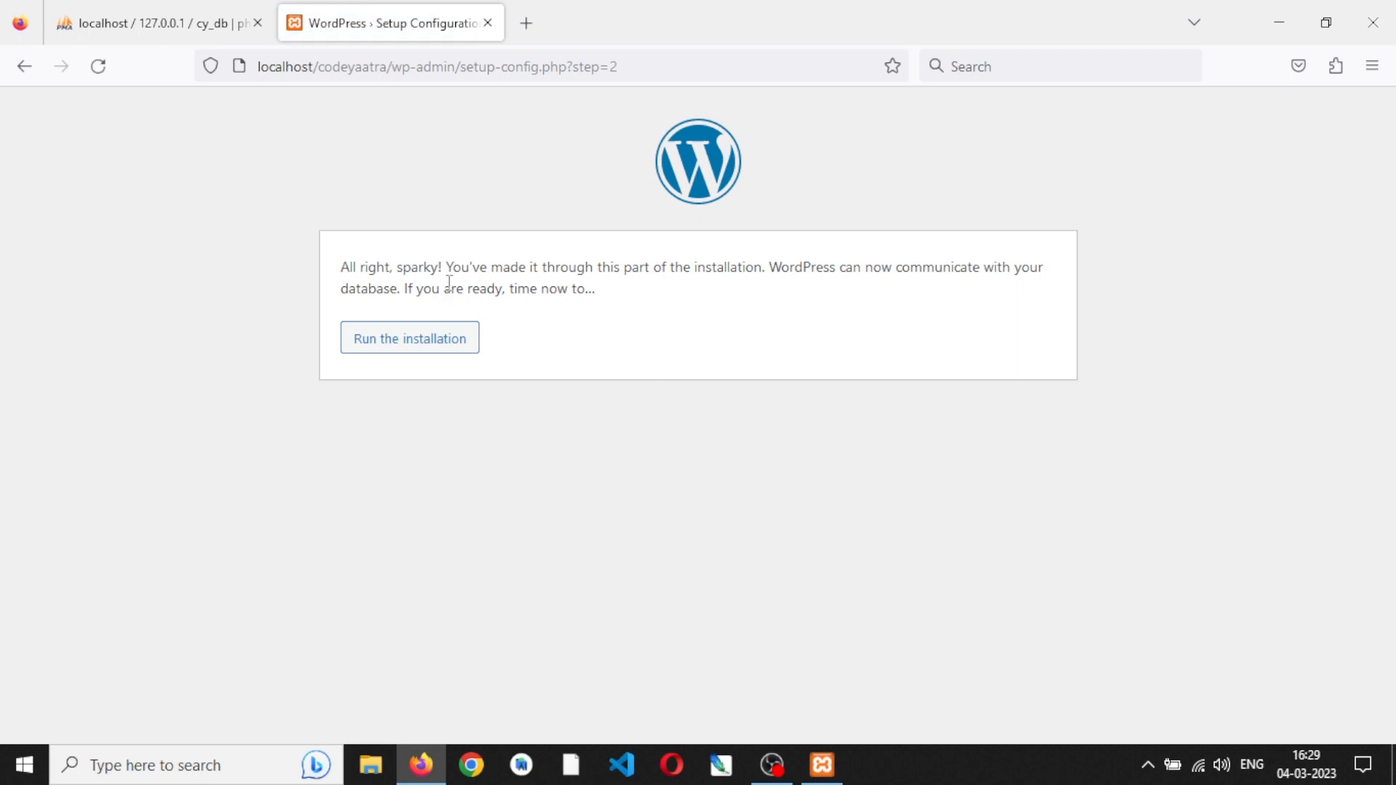
- Run the WordPress installation and enter Code Yaatra as the site title
left_click(415, 350)
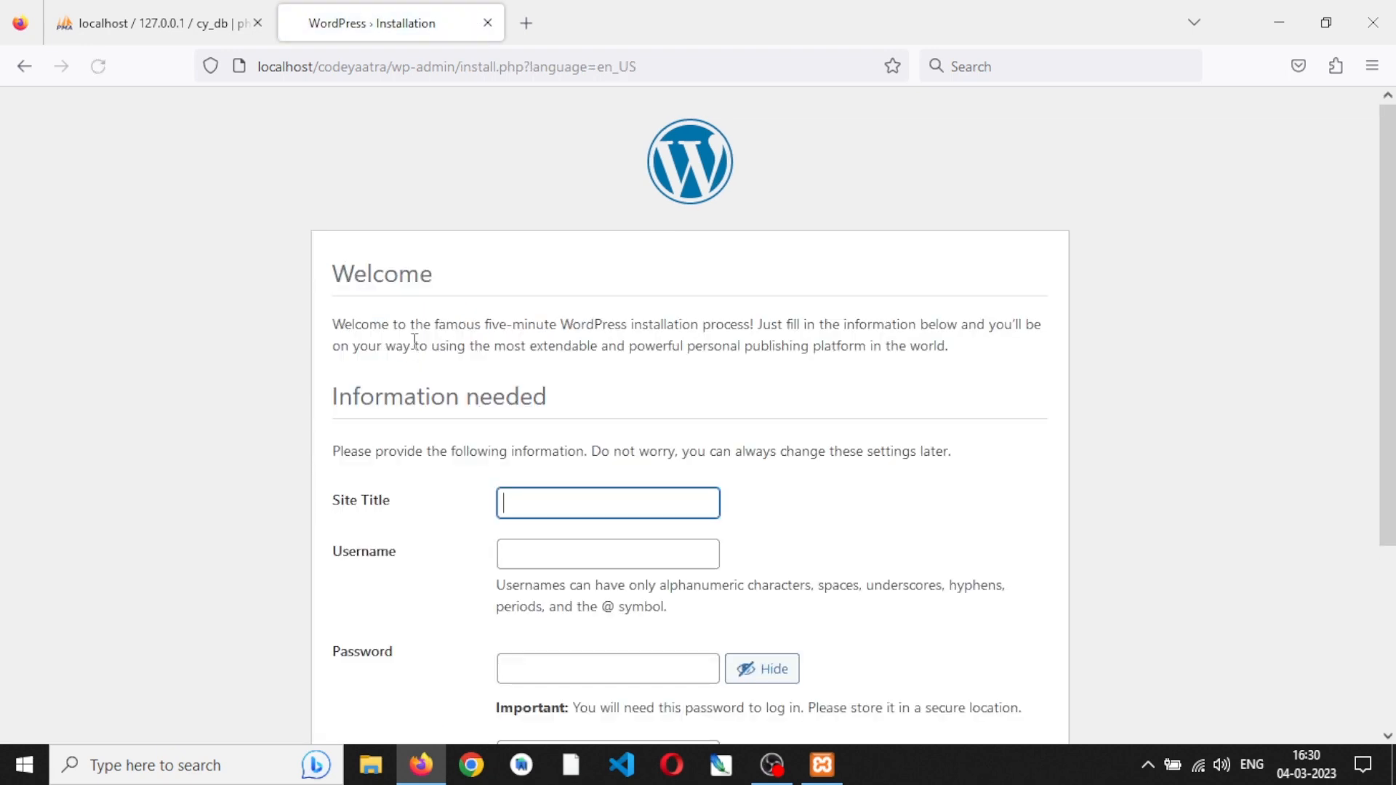
scroll(415, 341, "down", 2)
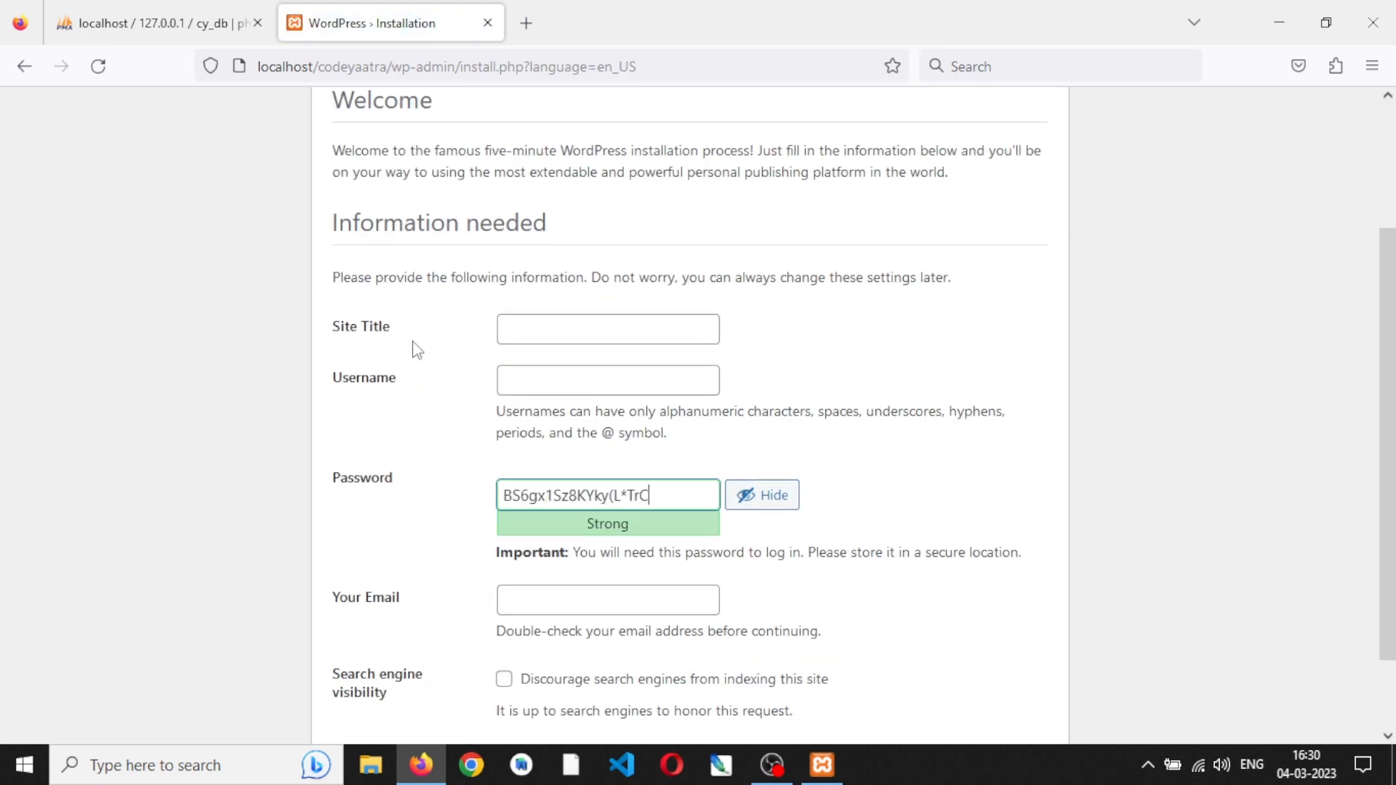
type("ode")
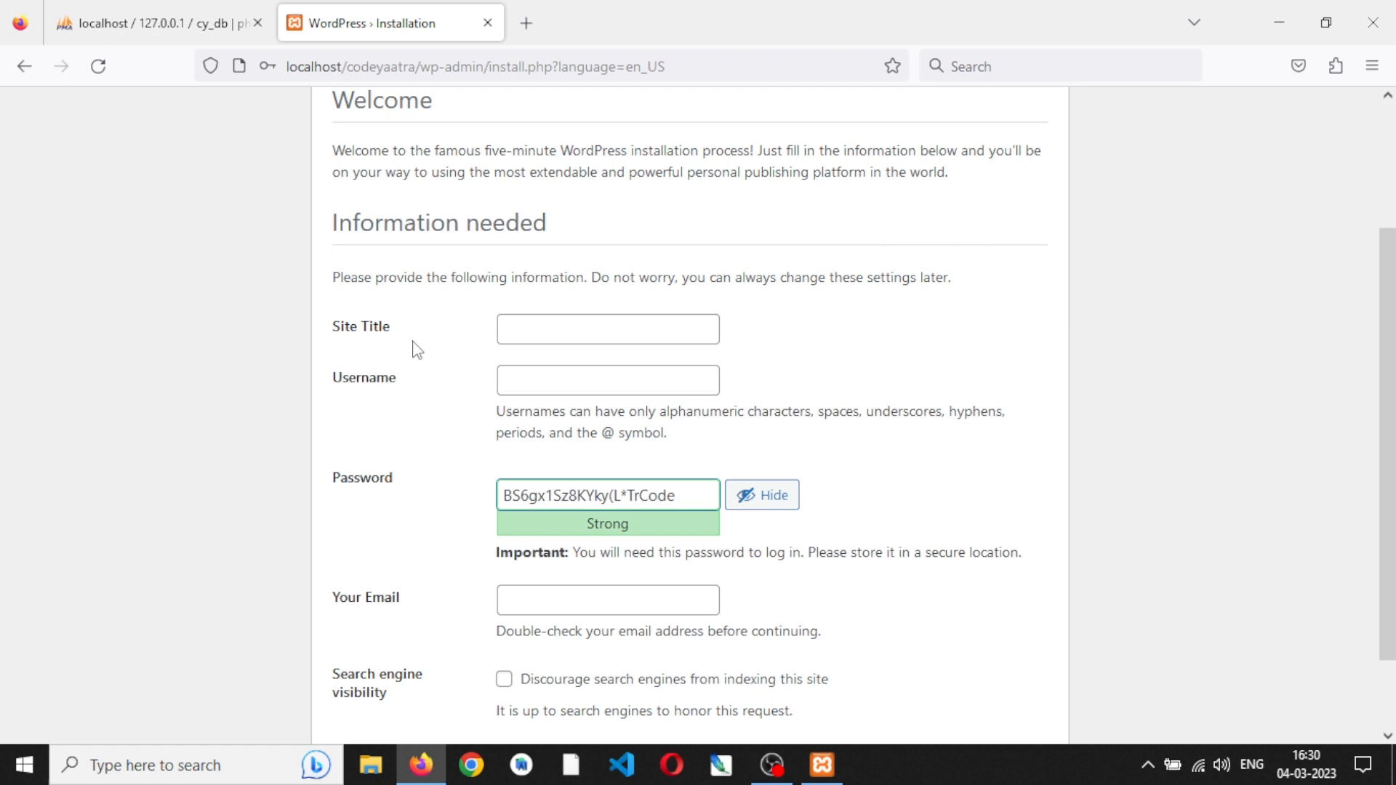
left_click(577, 328)
type("Code")
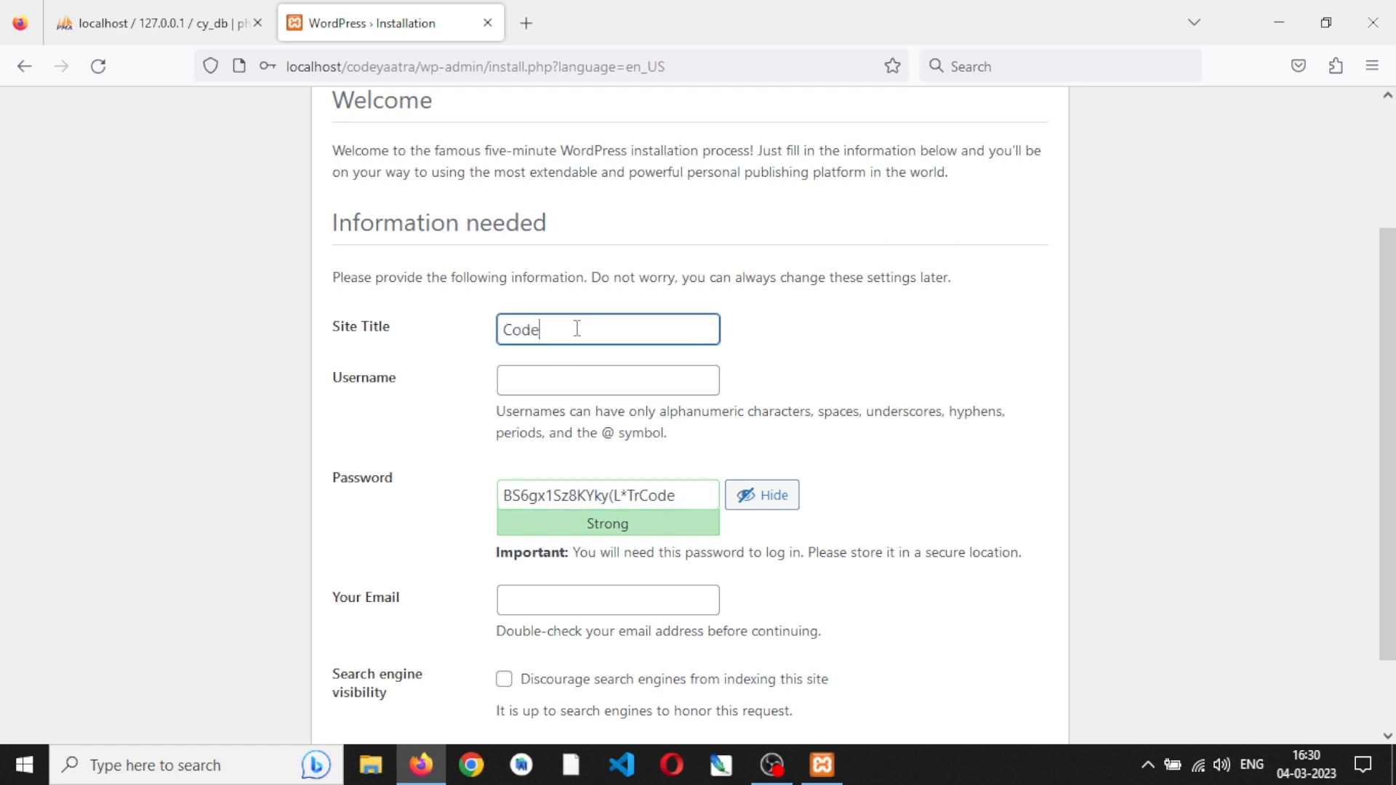
type(" yaatra")
key("BackSpace")
key("BackSpace")
key("BackSpace")
key("BackSpace")
key("BackSpace")
key("BackSpace")
type("Yaatra")
key("Tab")
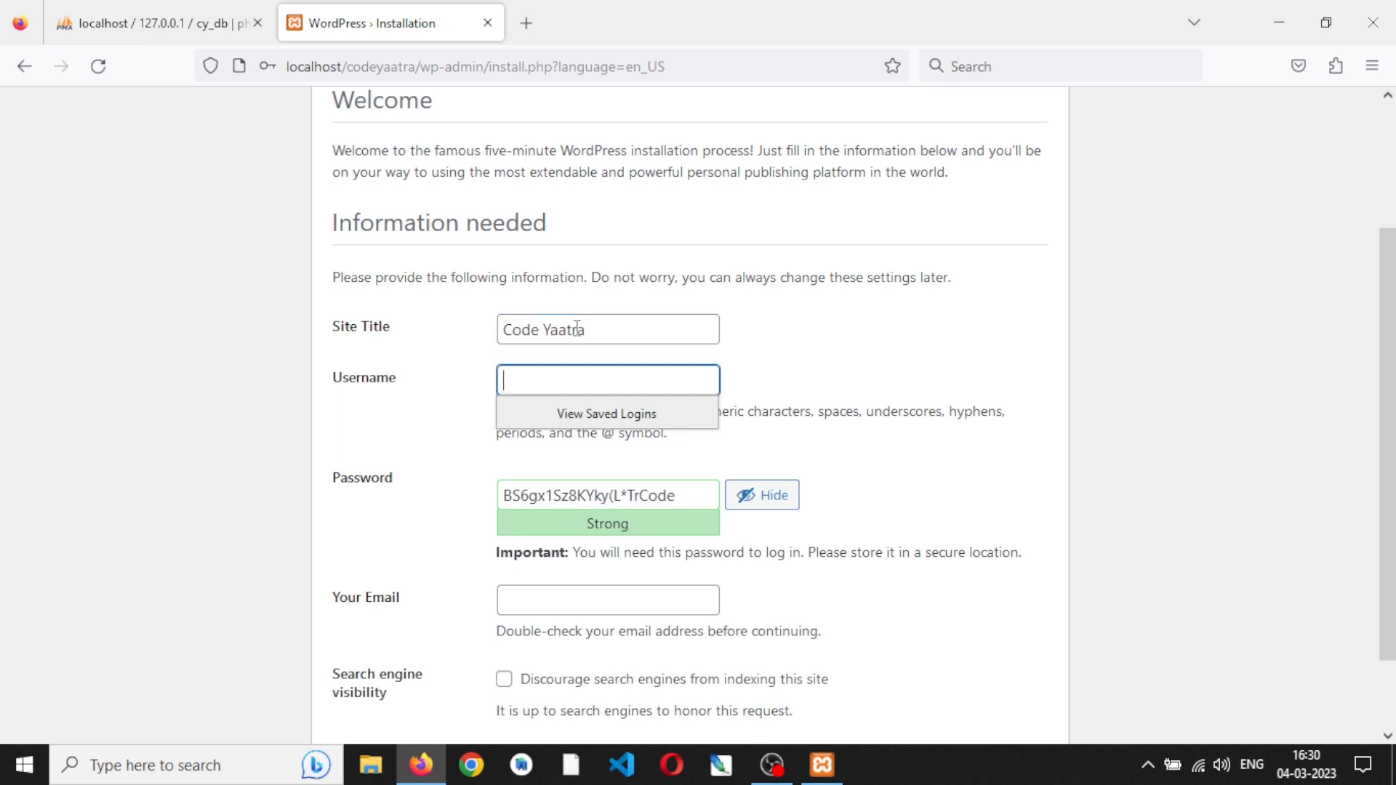
- Enter cy_user as the WordPress administrator username
type("code")
key("BackSpace")
key("BackSpace")
key("BackSpace")
type("y_username")
key("BackSpace")
key("BackSpace")
key("BackSpace")
key("BackSpace")
- Replace the generated password with a custom administrator account password
left_click(682, 495)
key("ctrl+a")
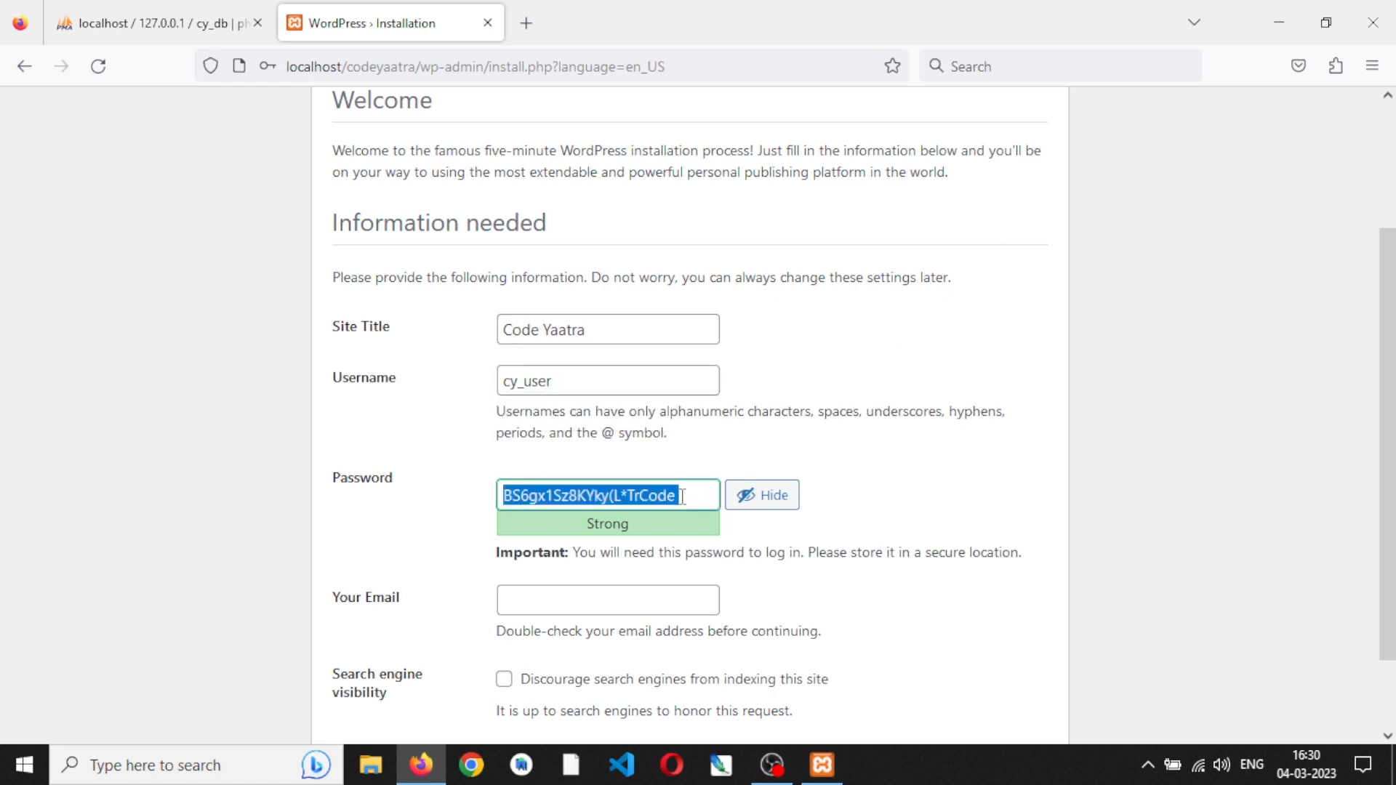
type("cy_")
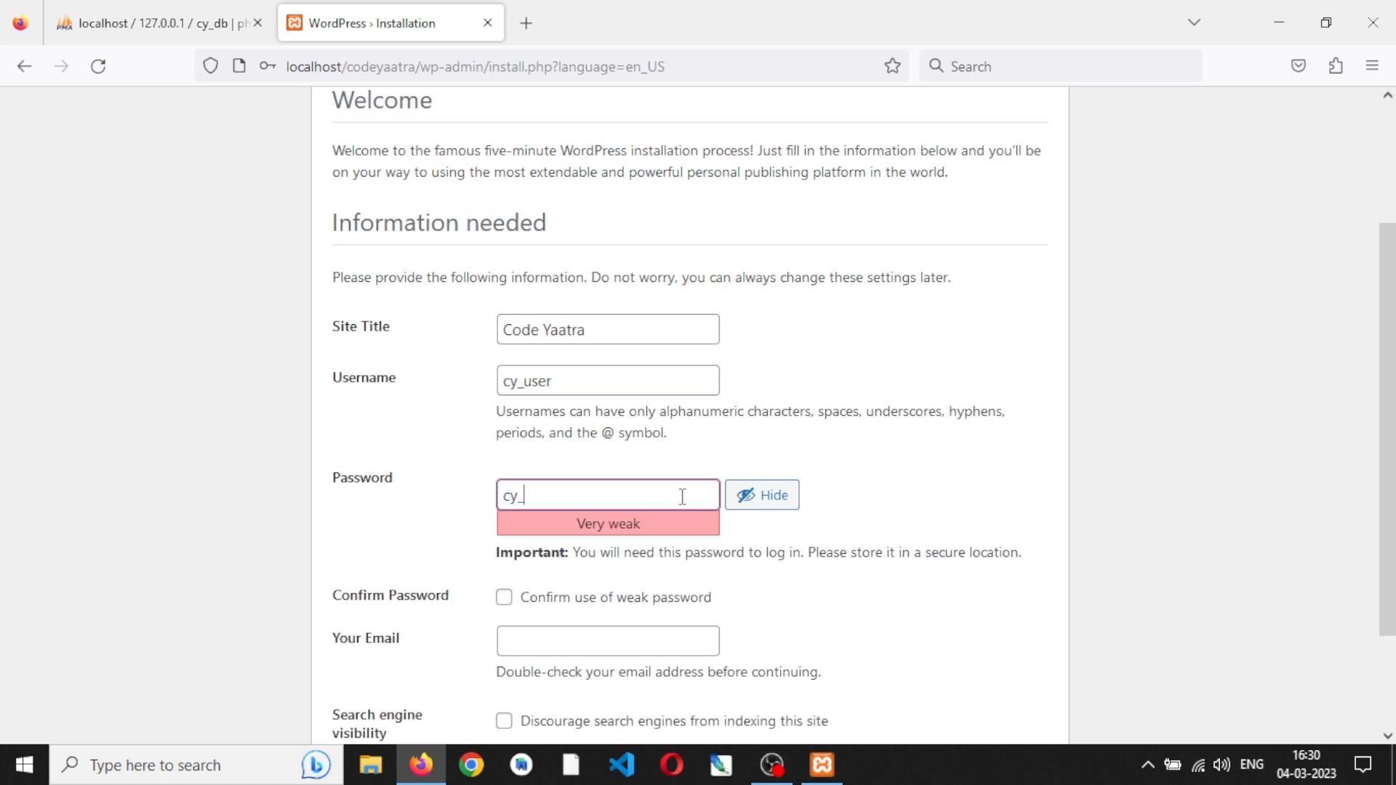
type("pass")
left_click(869, 444)
scroll(868, 444, "down", 2)
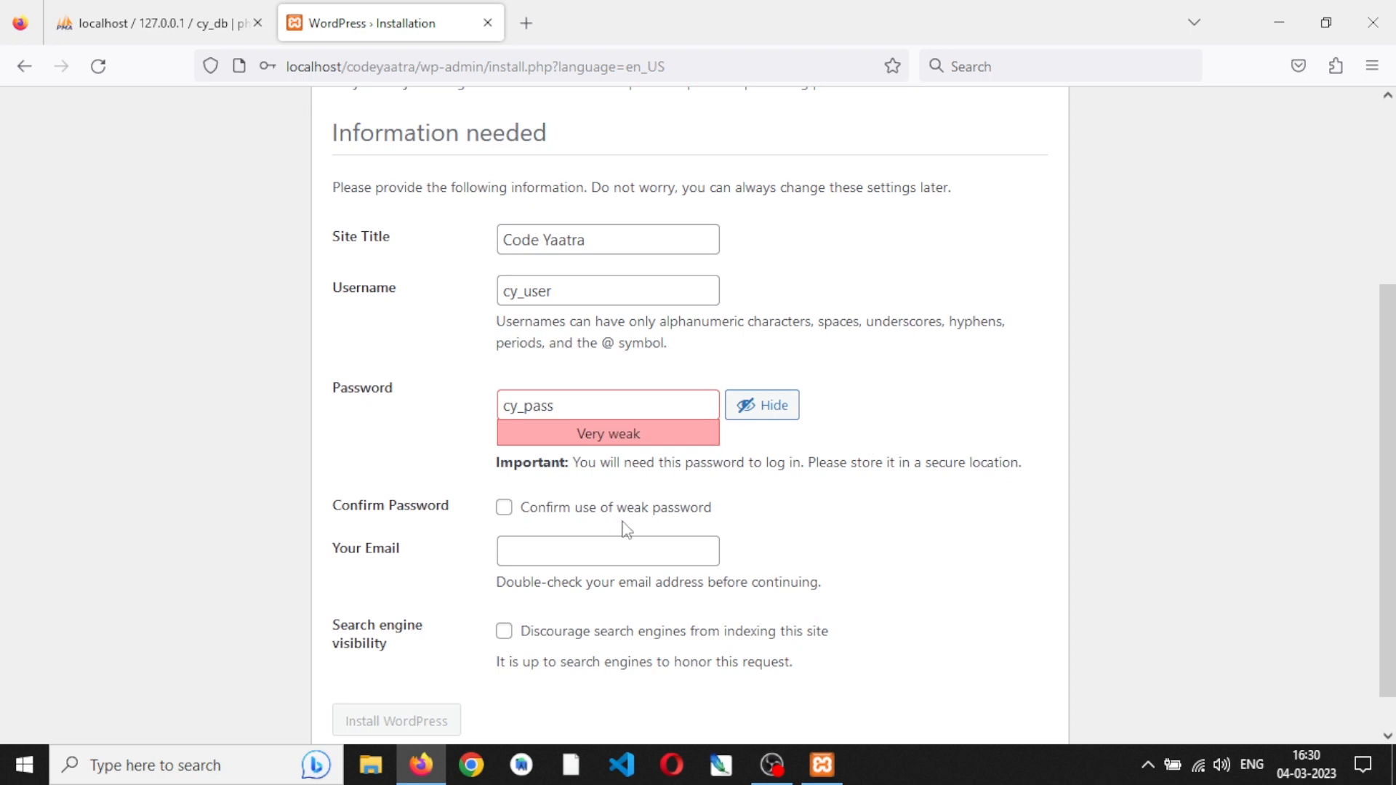
- Fill in the administrator's email address in the installation form
left_click(535, 555)
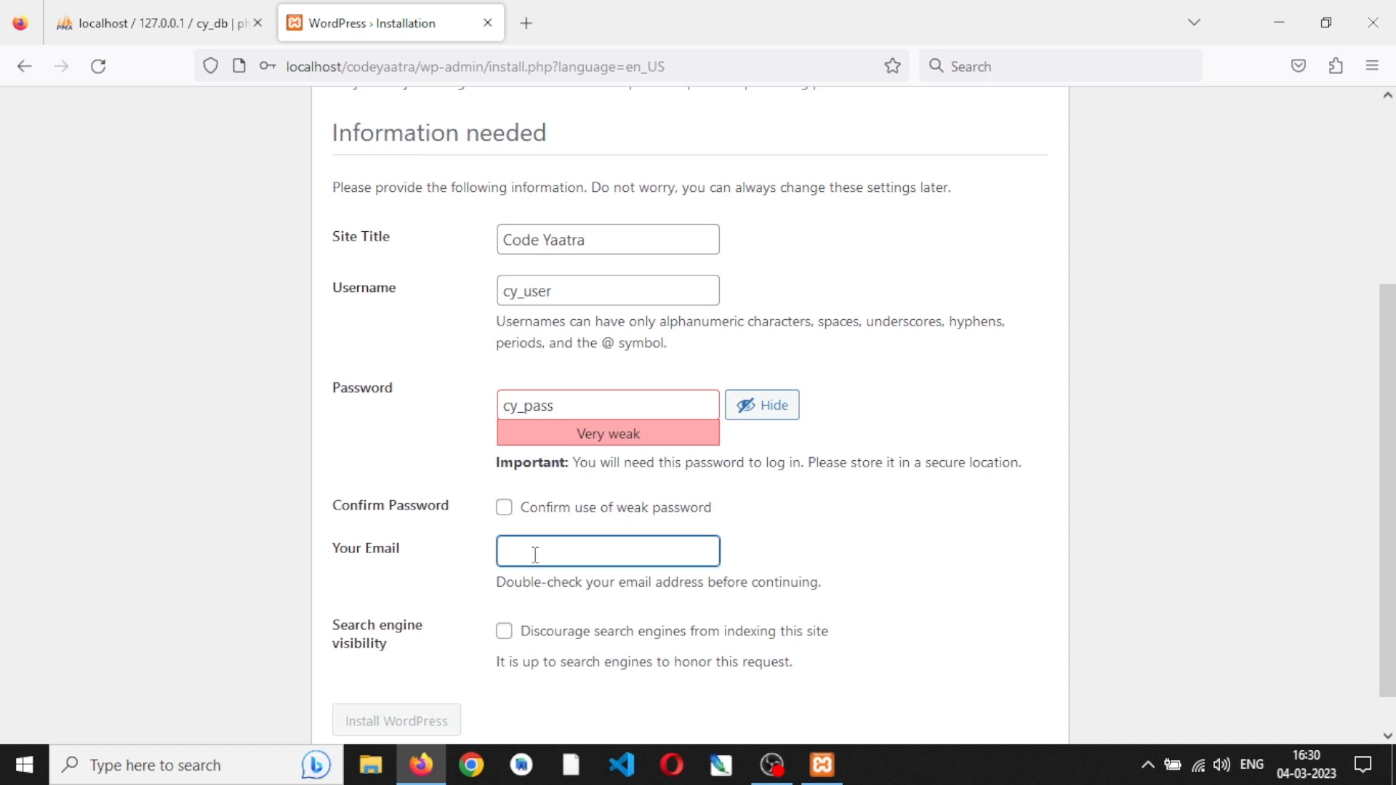
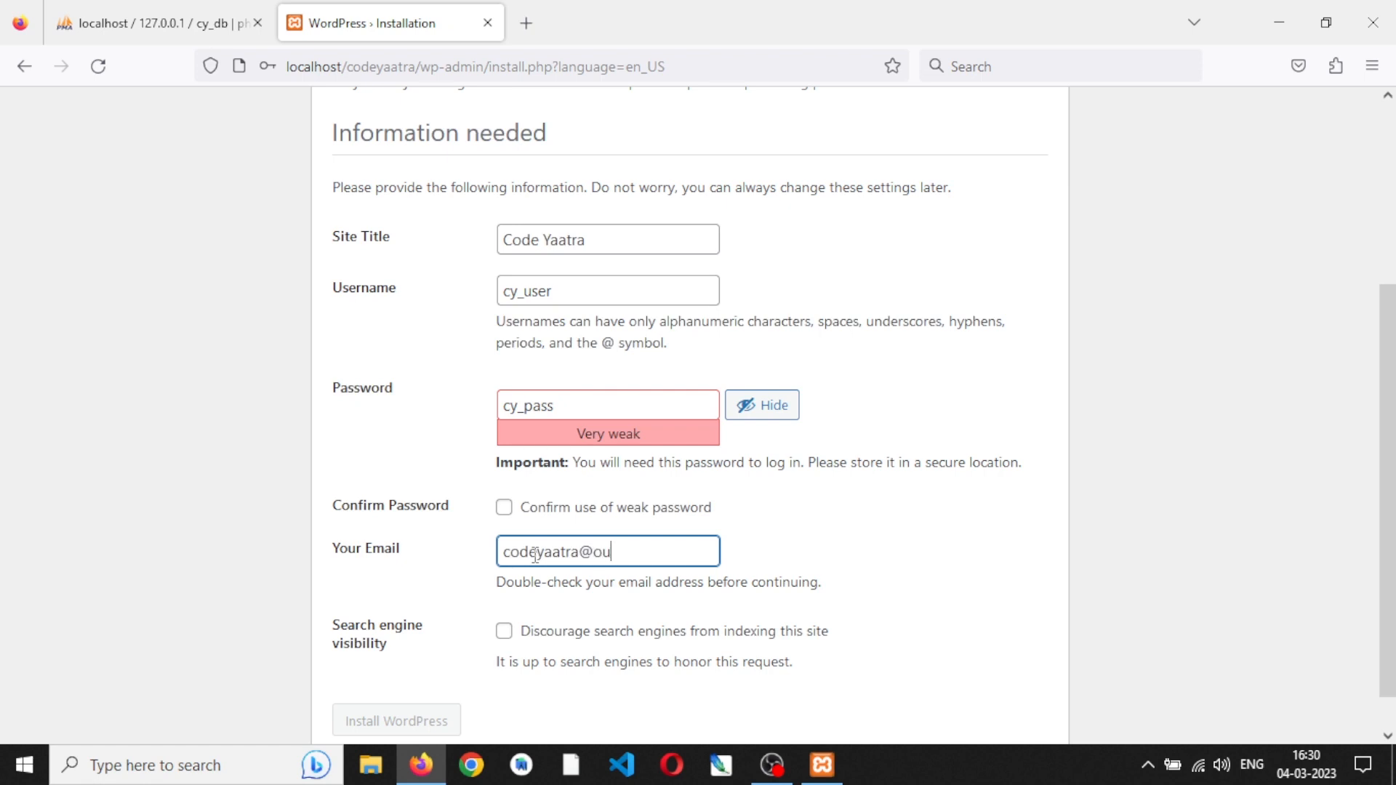
scroll(818, 585, "down", 1)
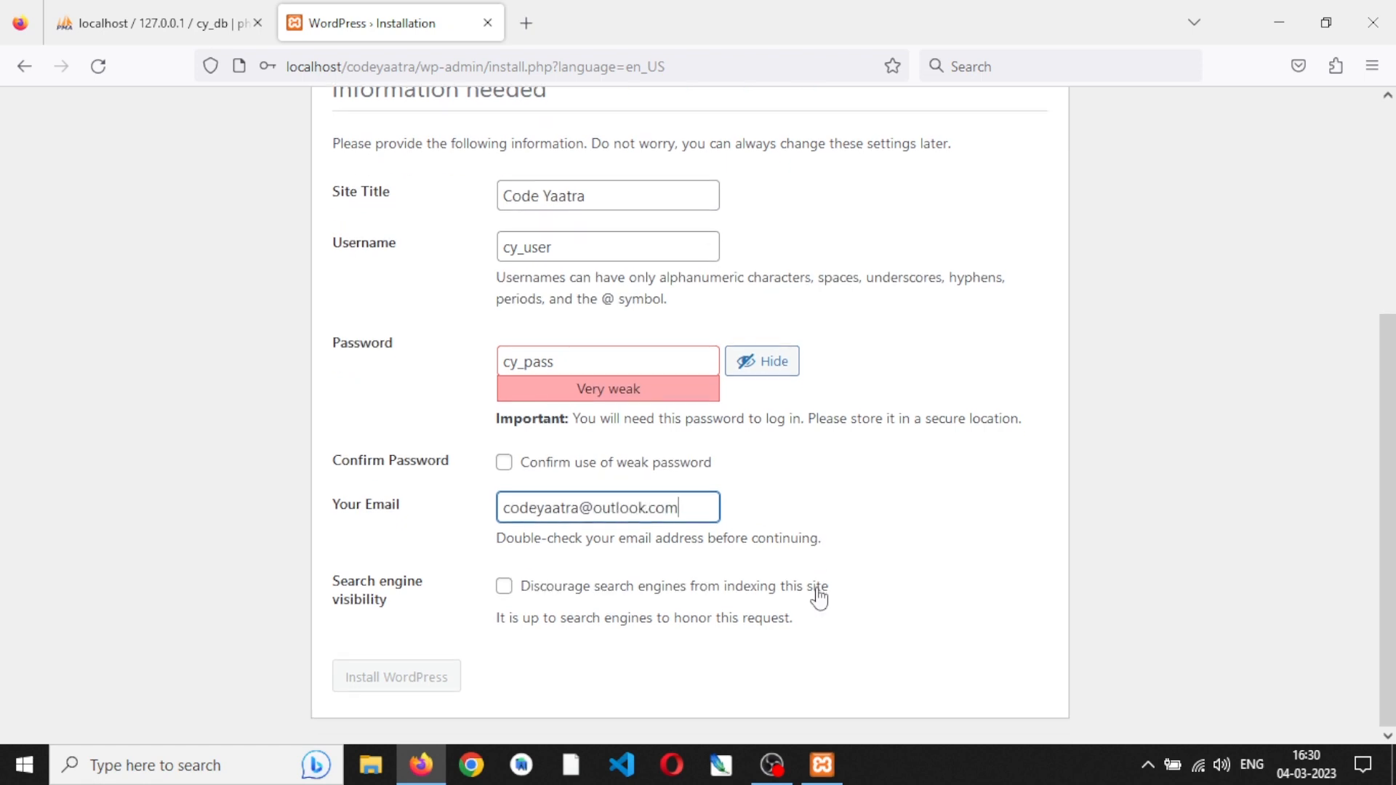
- Confirm the use of a weak password and install WordPress without saving the login in the browser
left_click(504, 465)
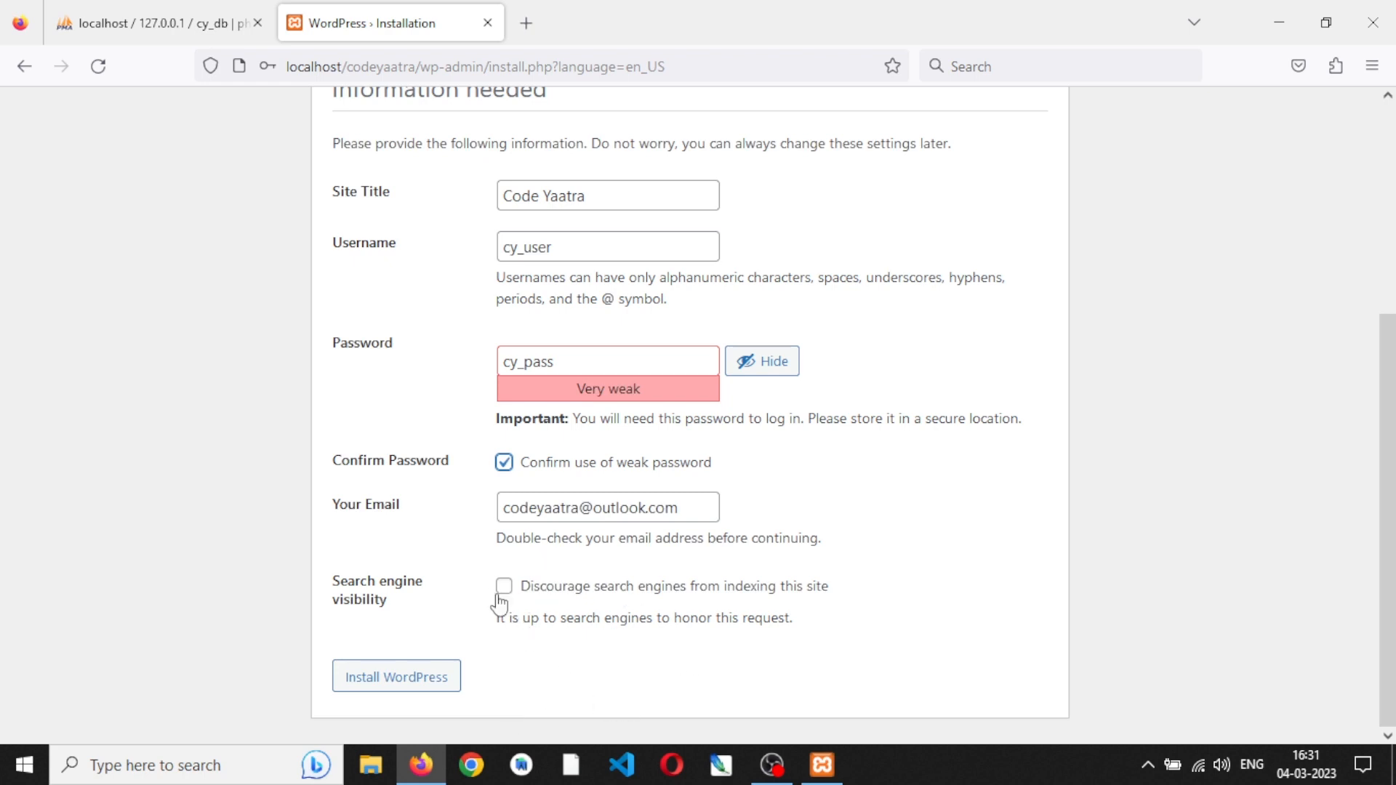
left_click(392, 677)
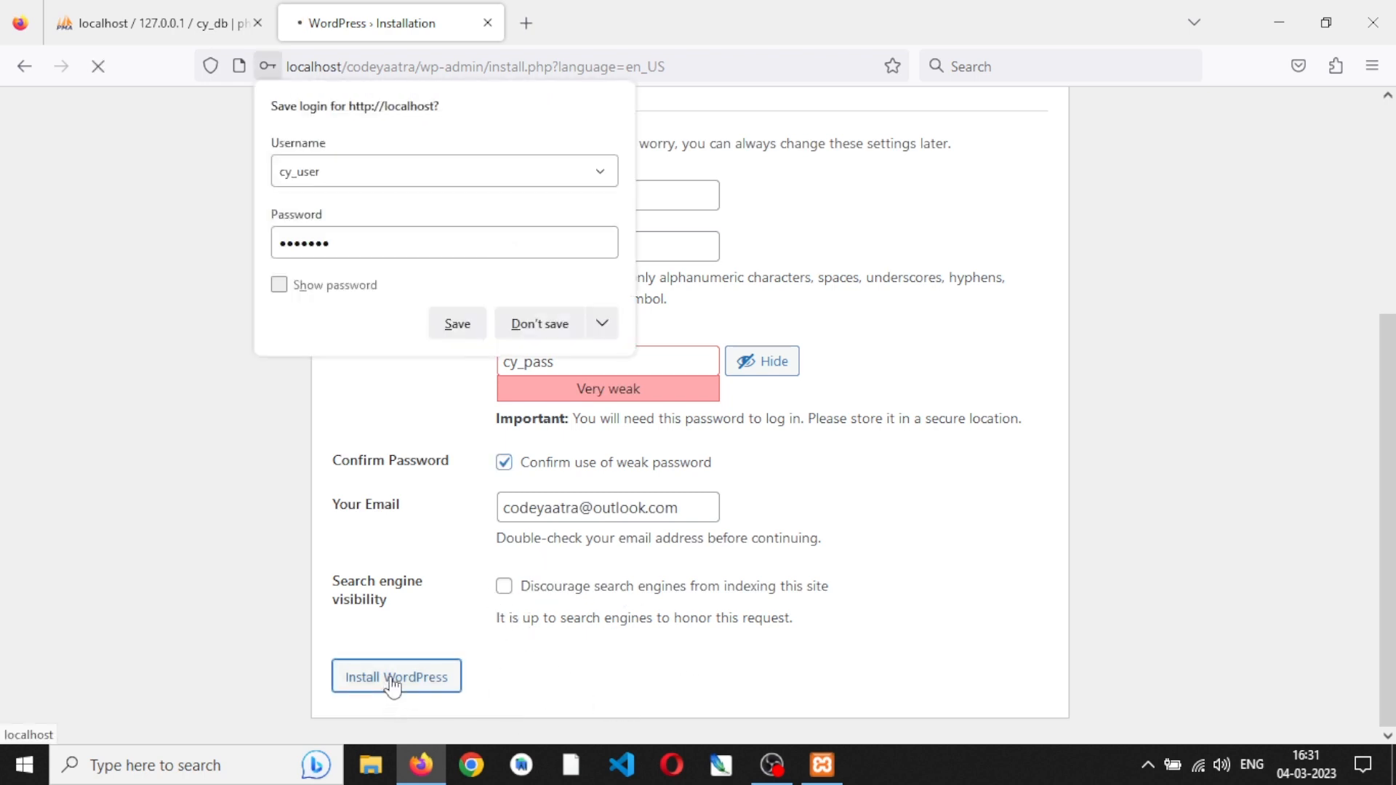
left_click(540, 324)
- In phpMyAdmin, open the cy_db database and look through its list of tables
left_click(95, 10)
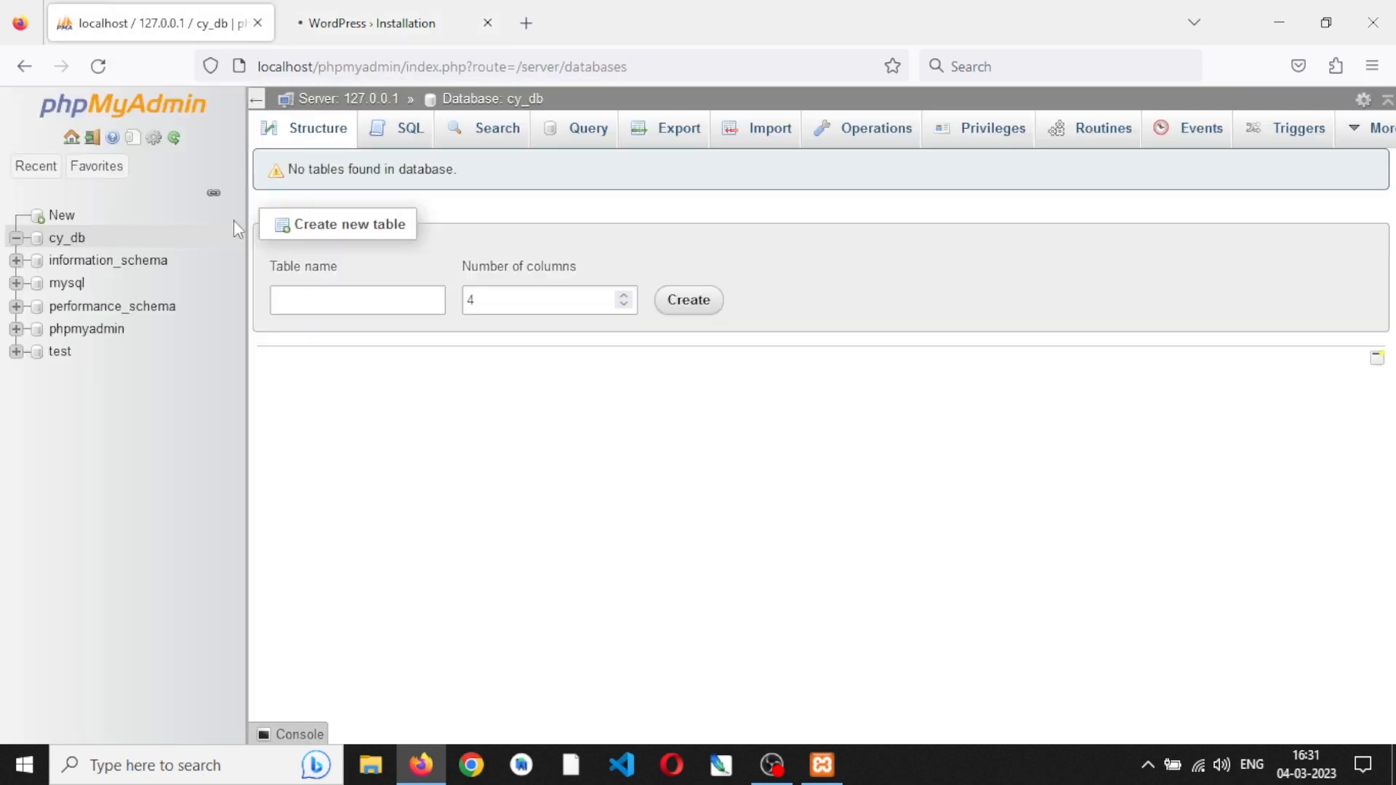
left_click(64, 237)
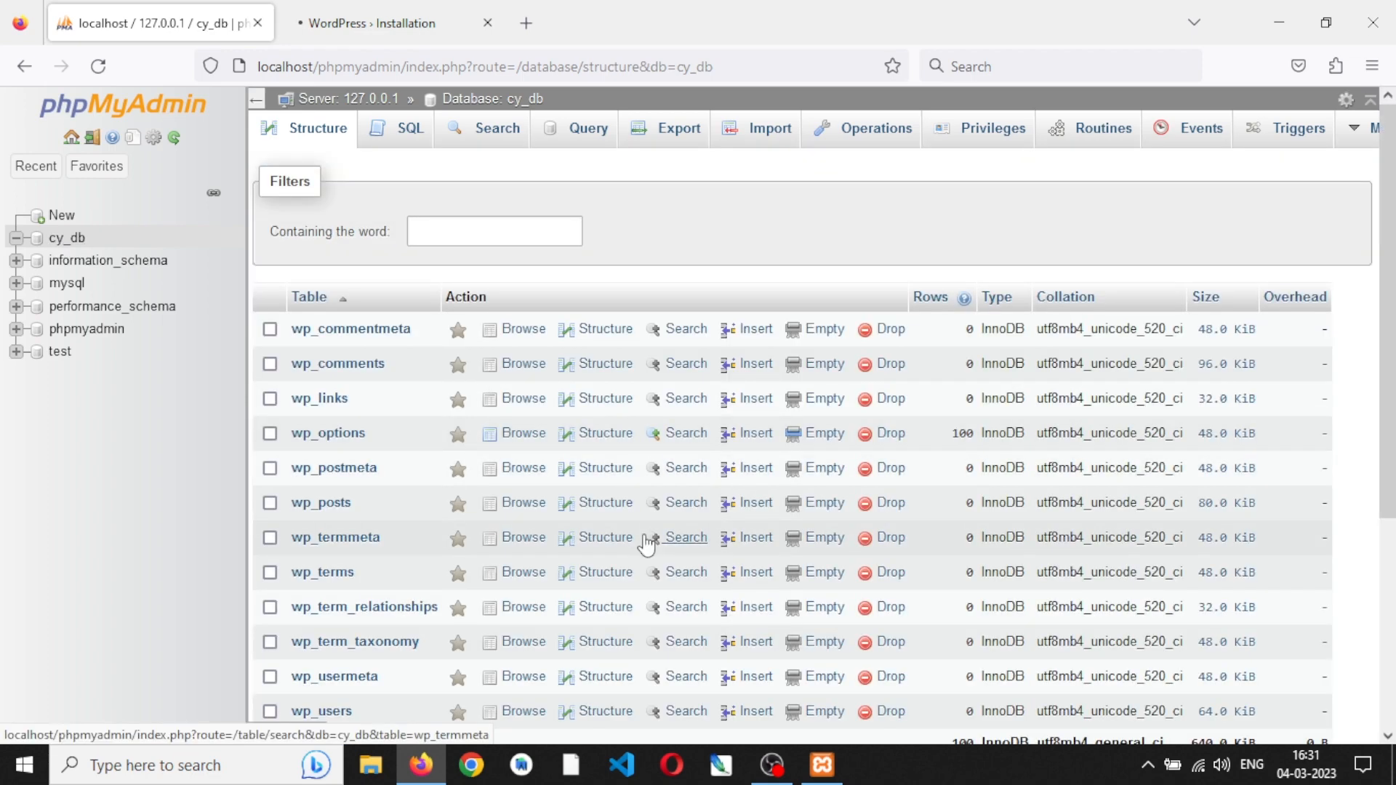
scroll(647, 544, "down", 4)
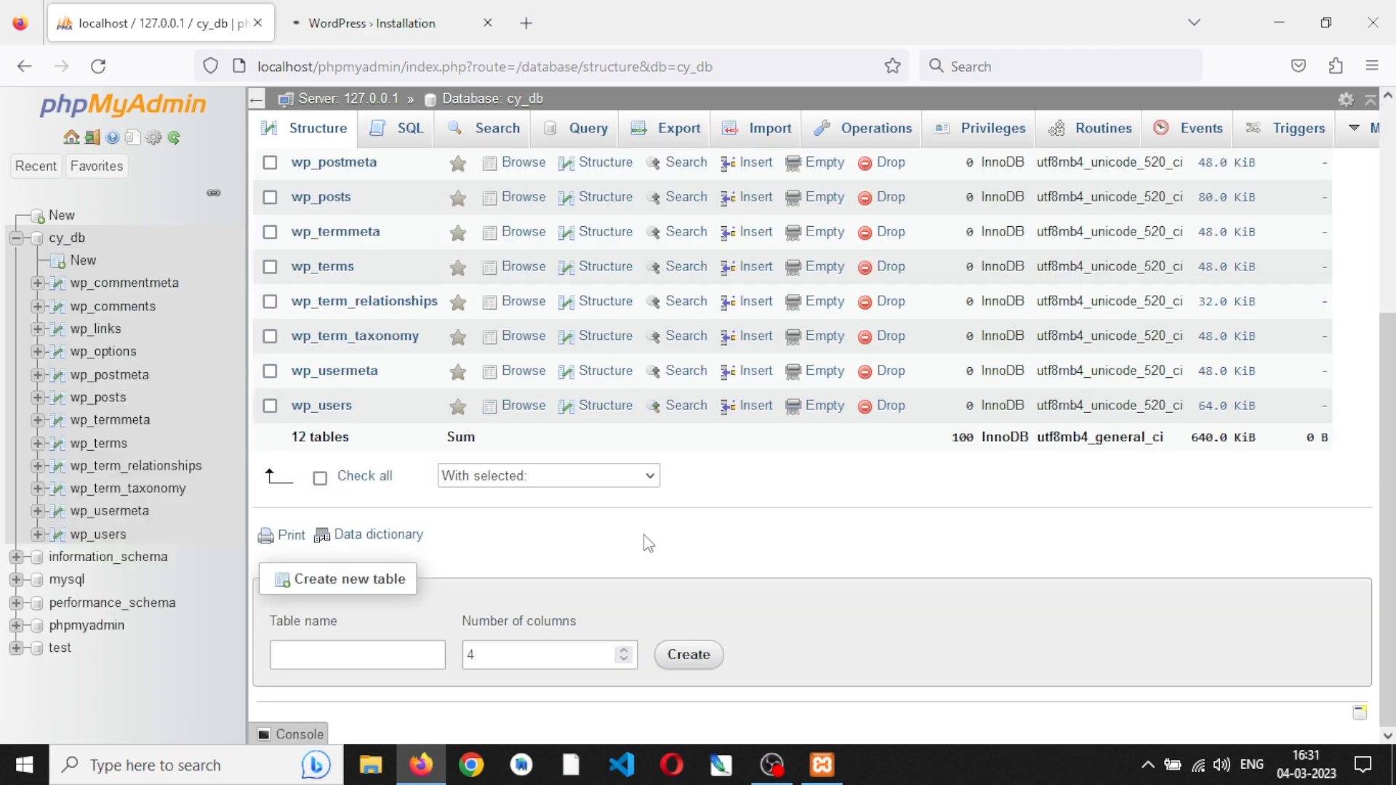
scroll(646, 542, "up", 2)
scroll(643, 538, "up", 1)
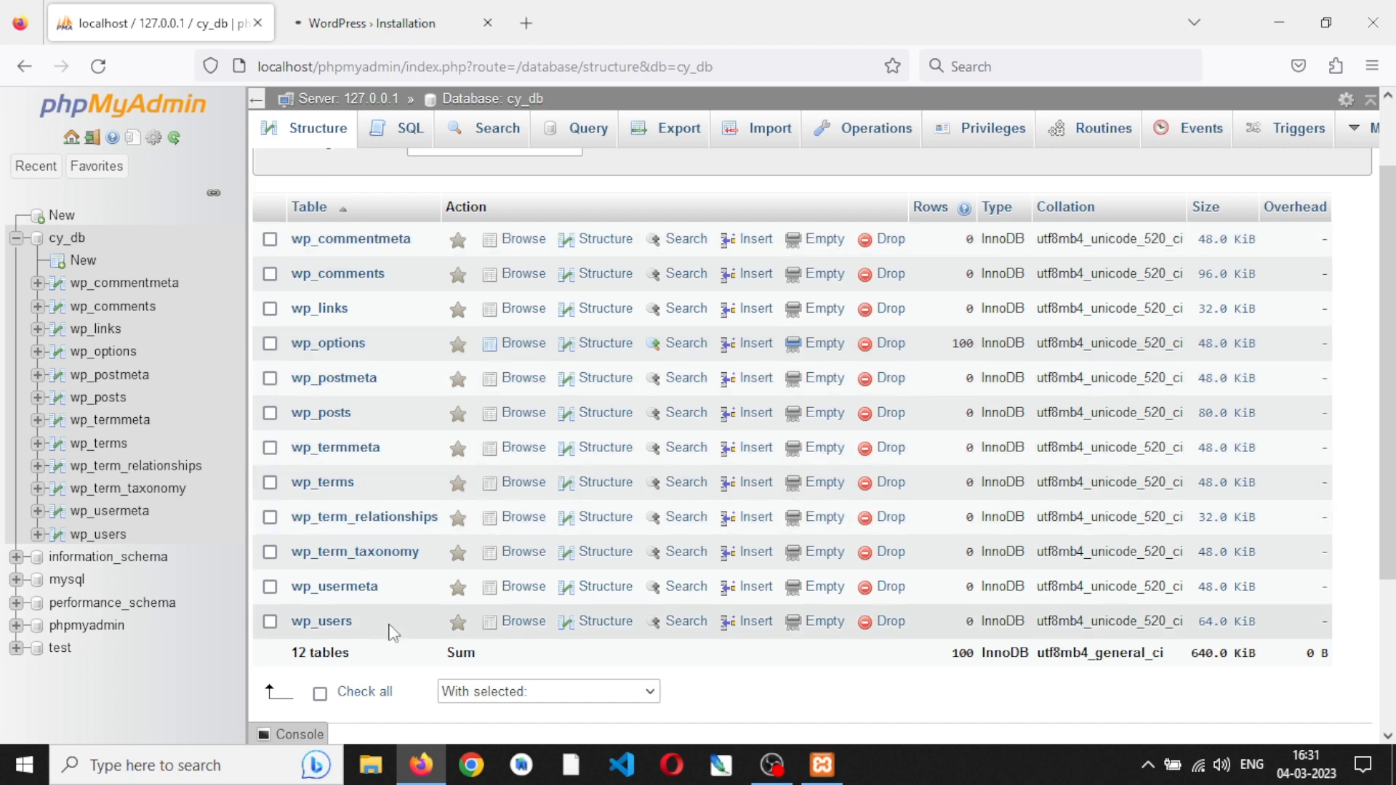
scroll(393, 632, "up", 2)
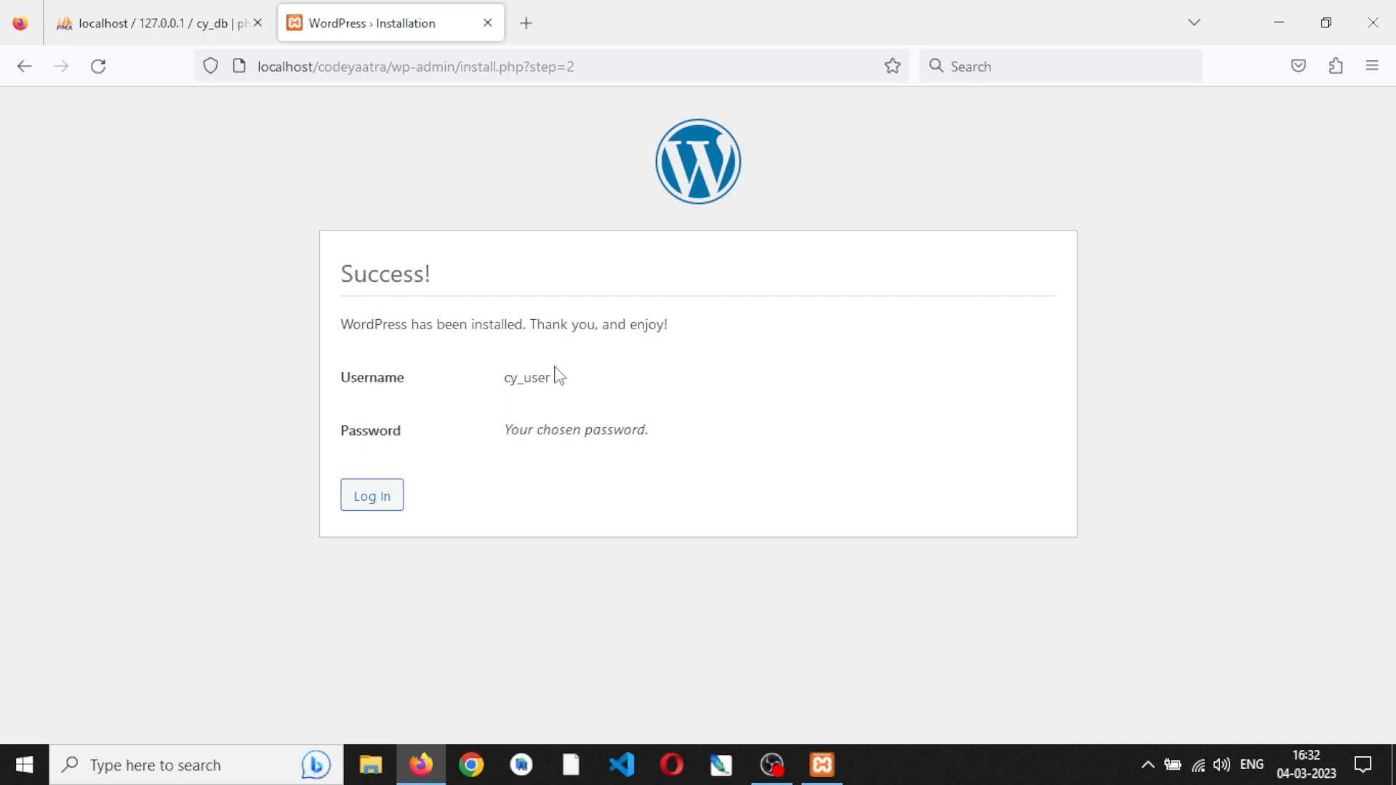
- Open the login page from the WordPress installation result and enter cy_user as the username
left_click(377, 504)
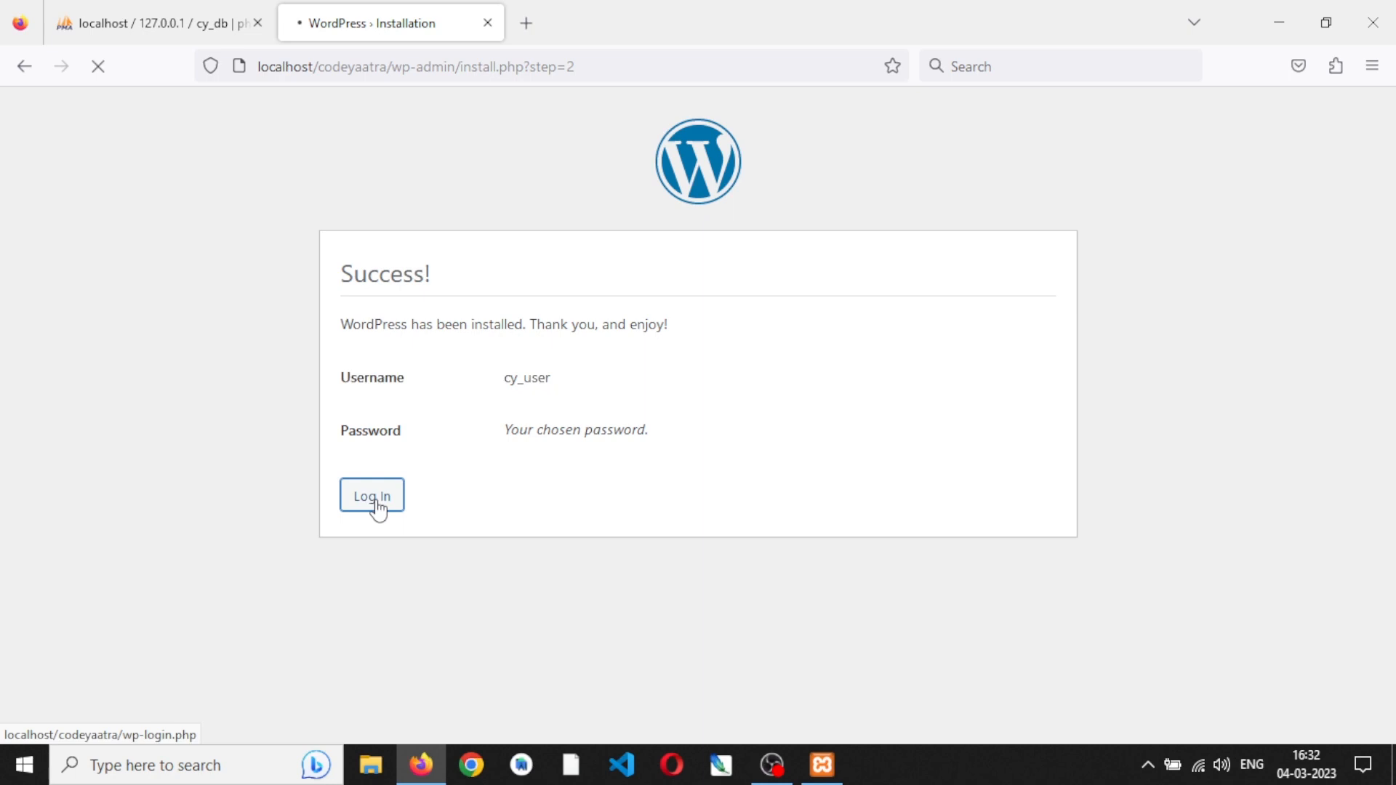
type("cy")
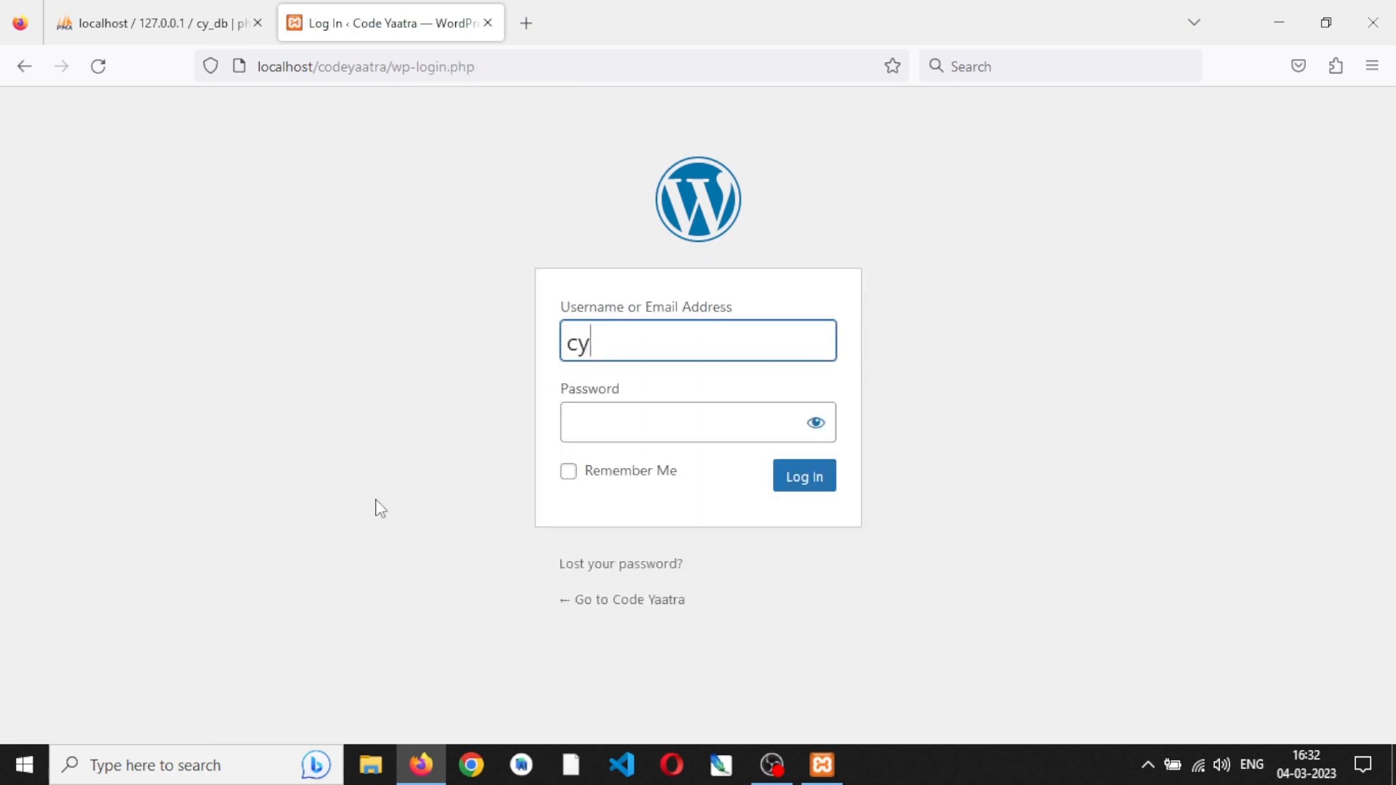
type("_user")
key("Tab")
- Try to log in to WordPress by entering a password and revealing it before submitting
type("•••")
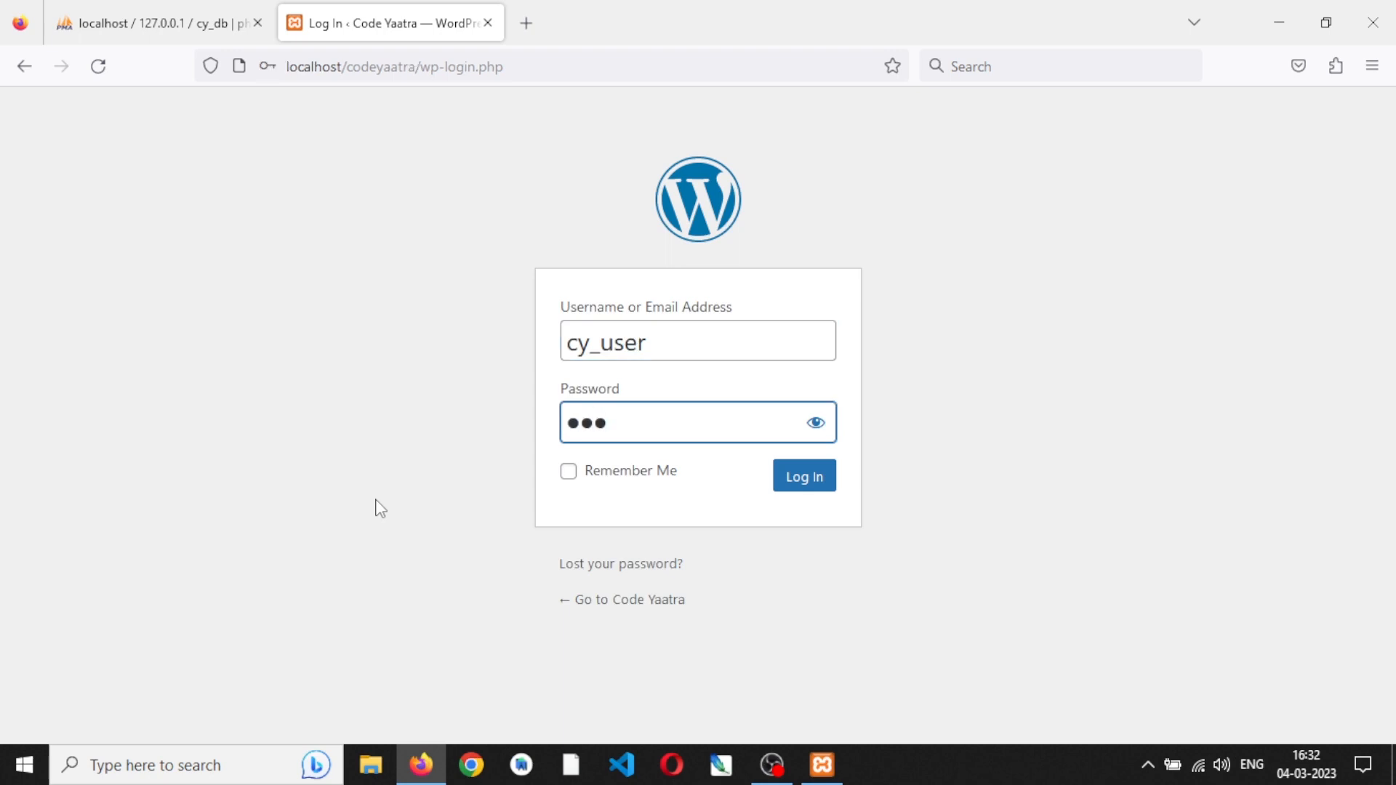
type("••••••••")
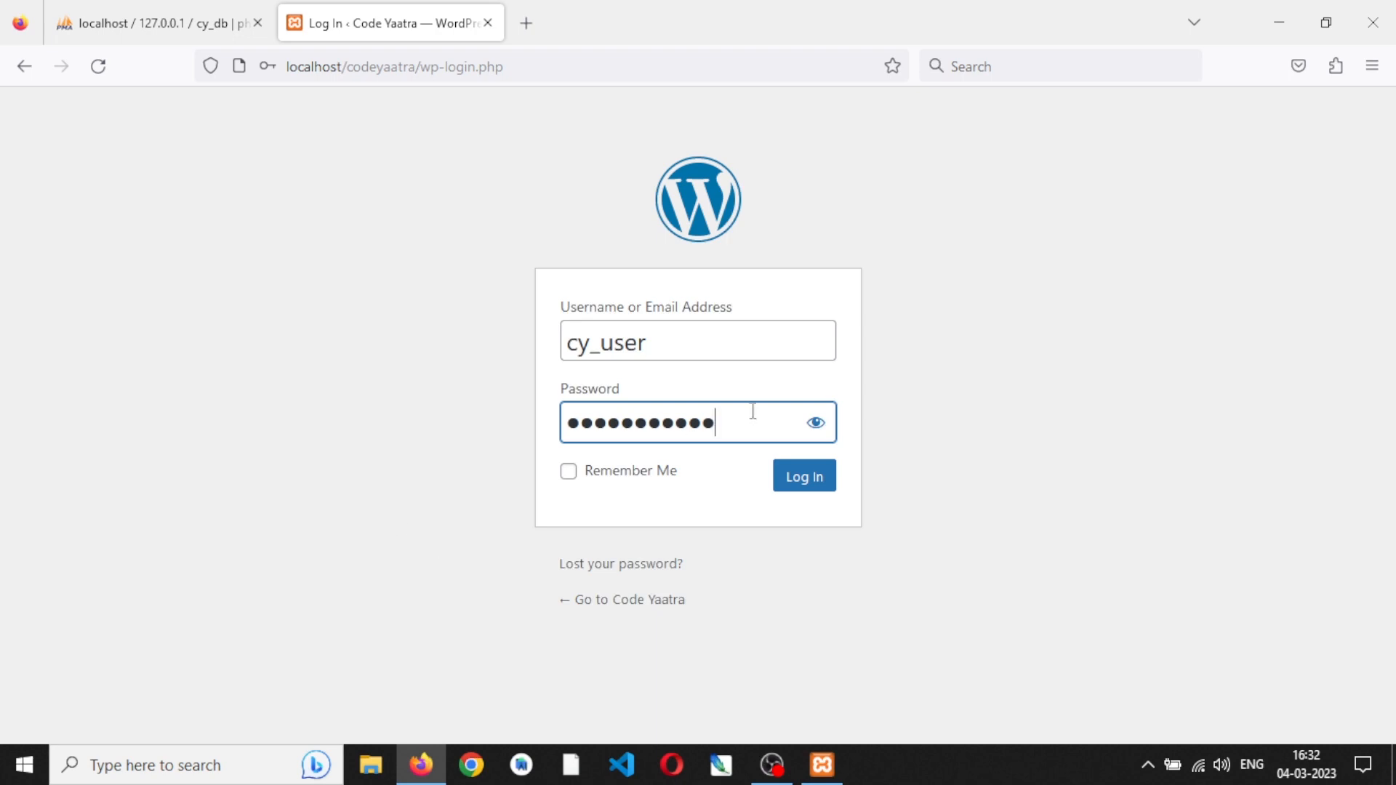
left_click(817, 426)
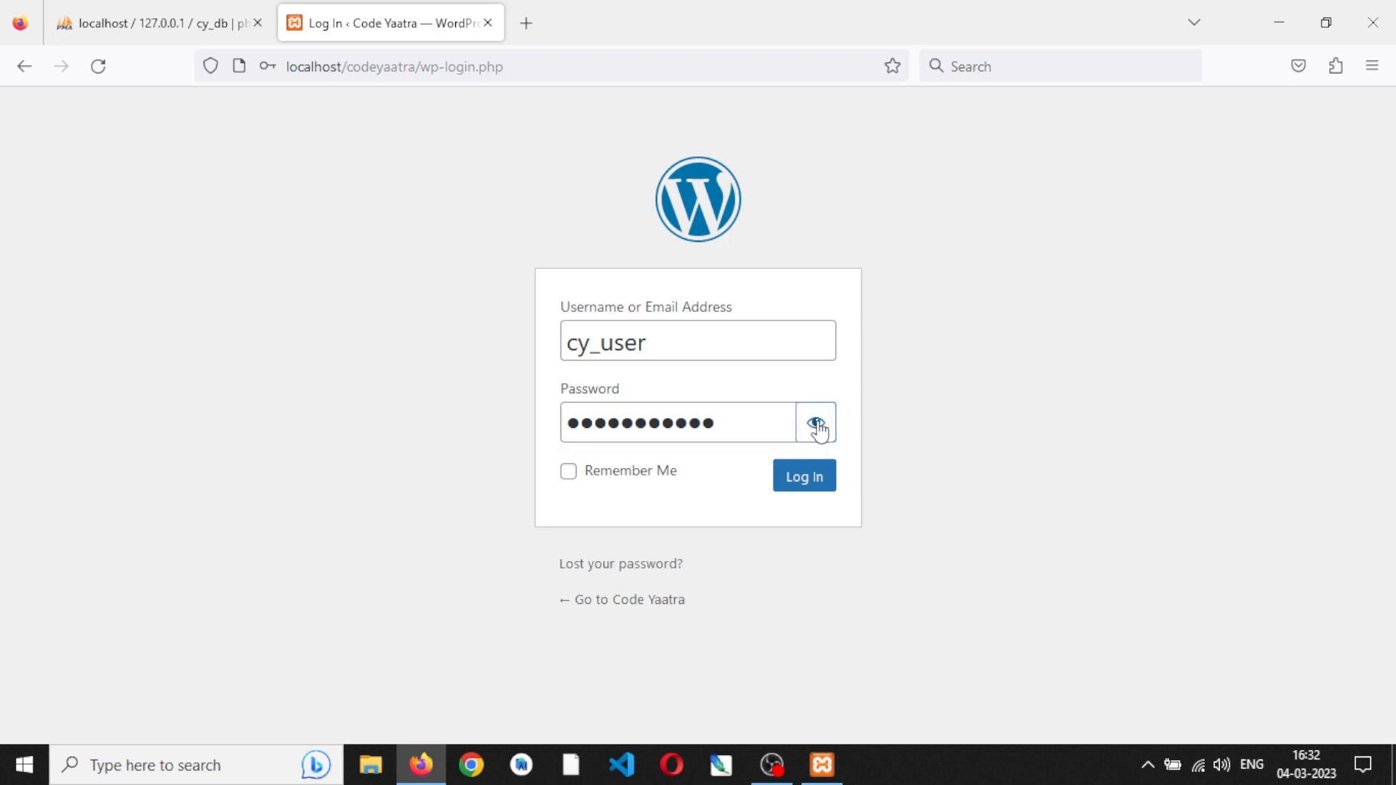
left_click(804, 477)
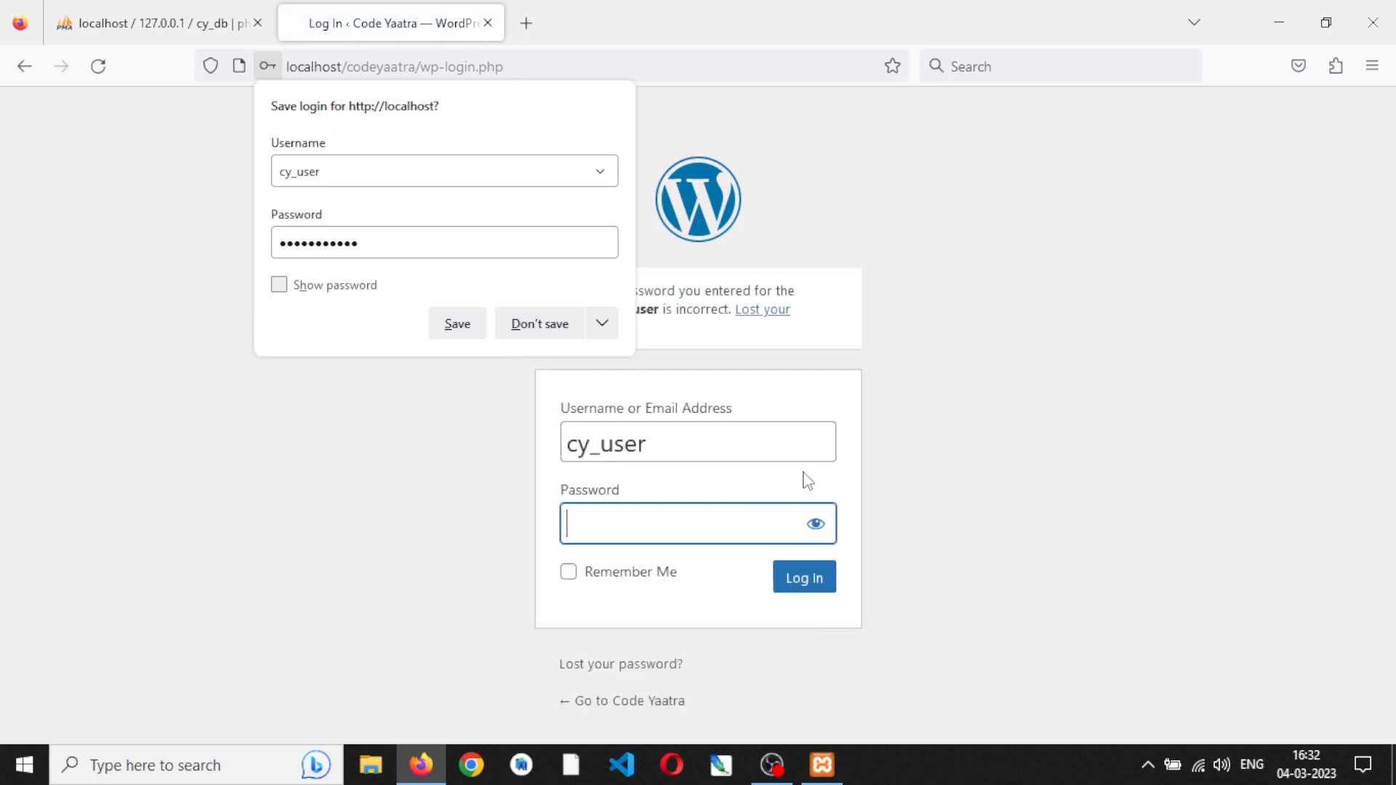
- Log in as cy_user with the administrator account password and decline saving the login in the browser
type("*******")
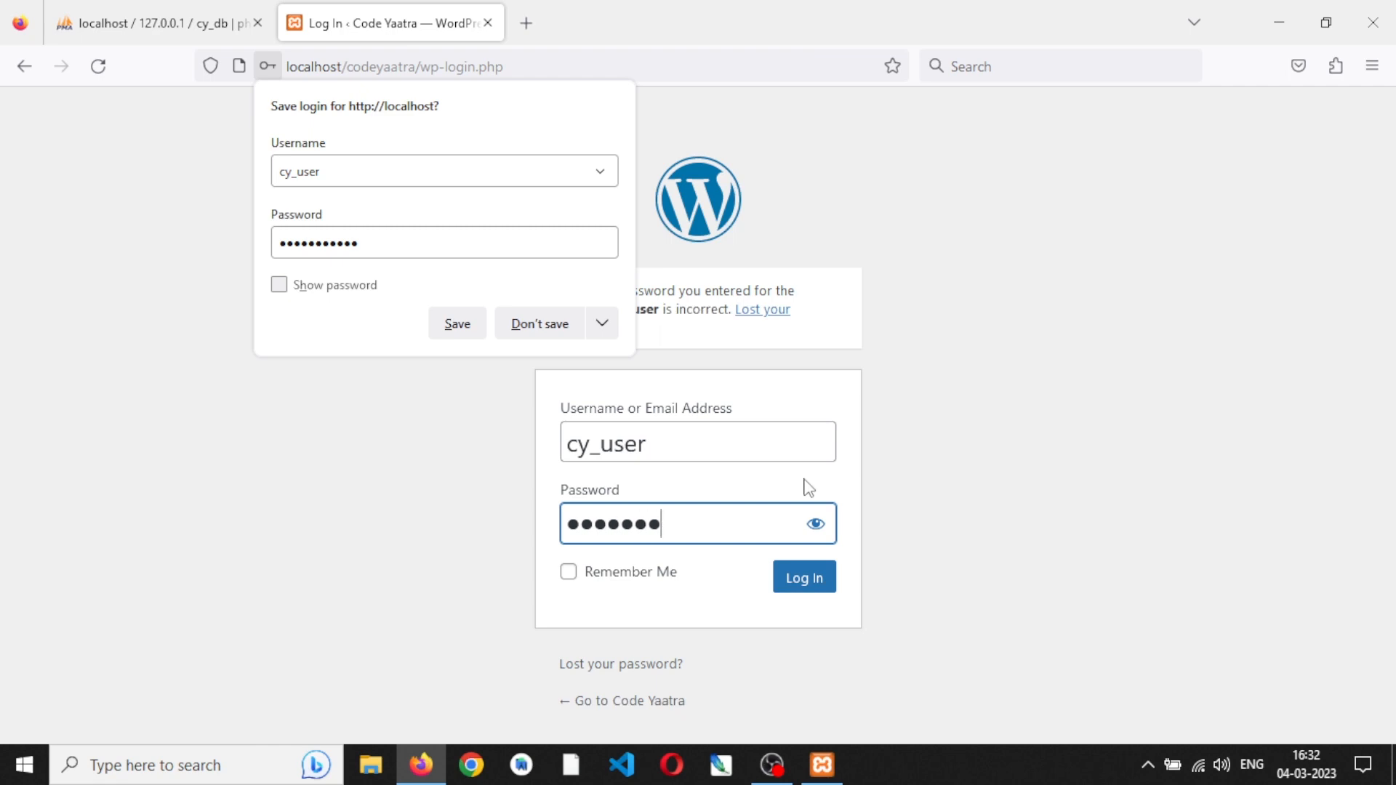
left_click(808, 579)
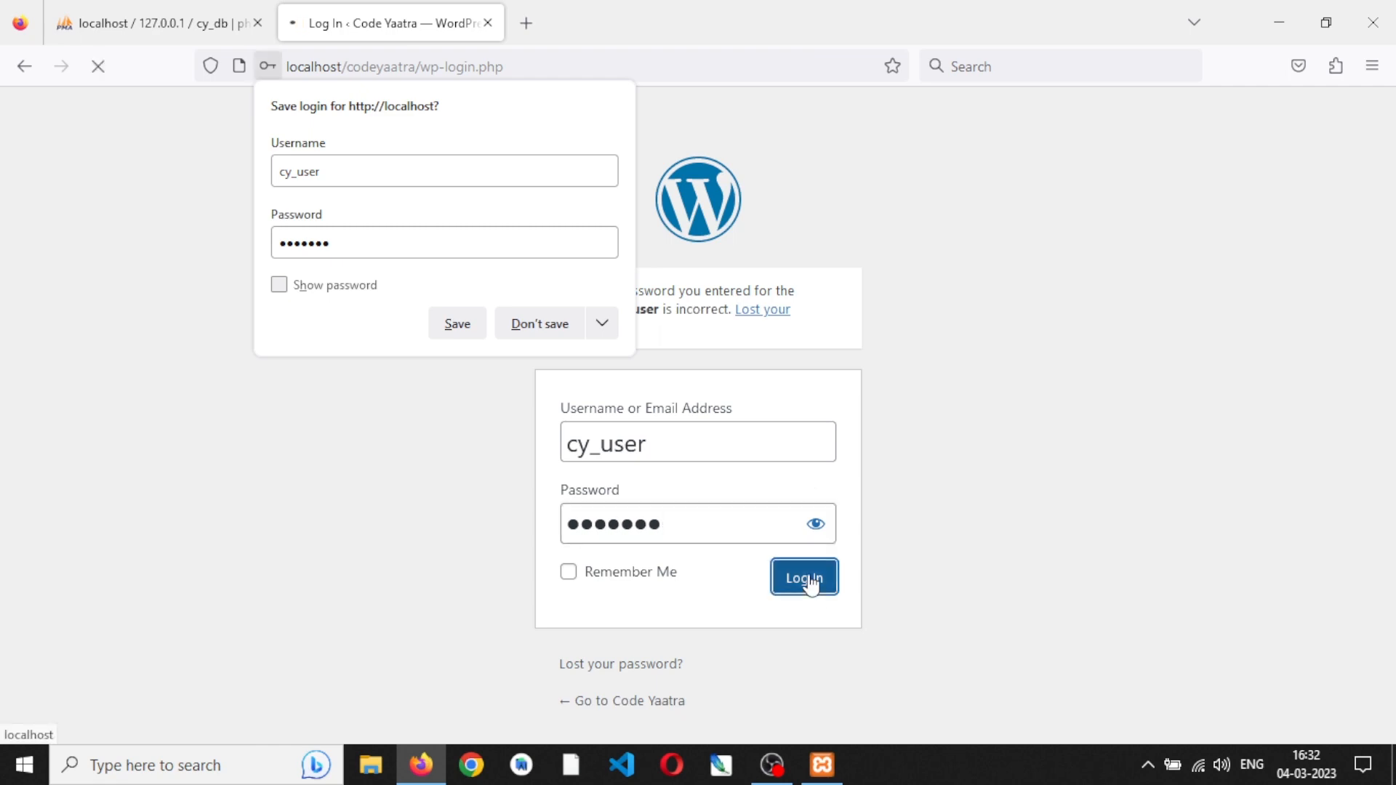
left_click(547, 325)
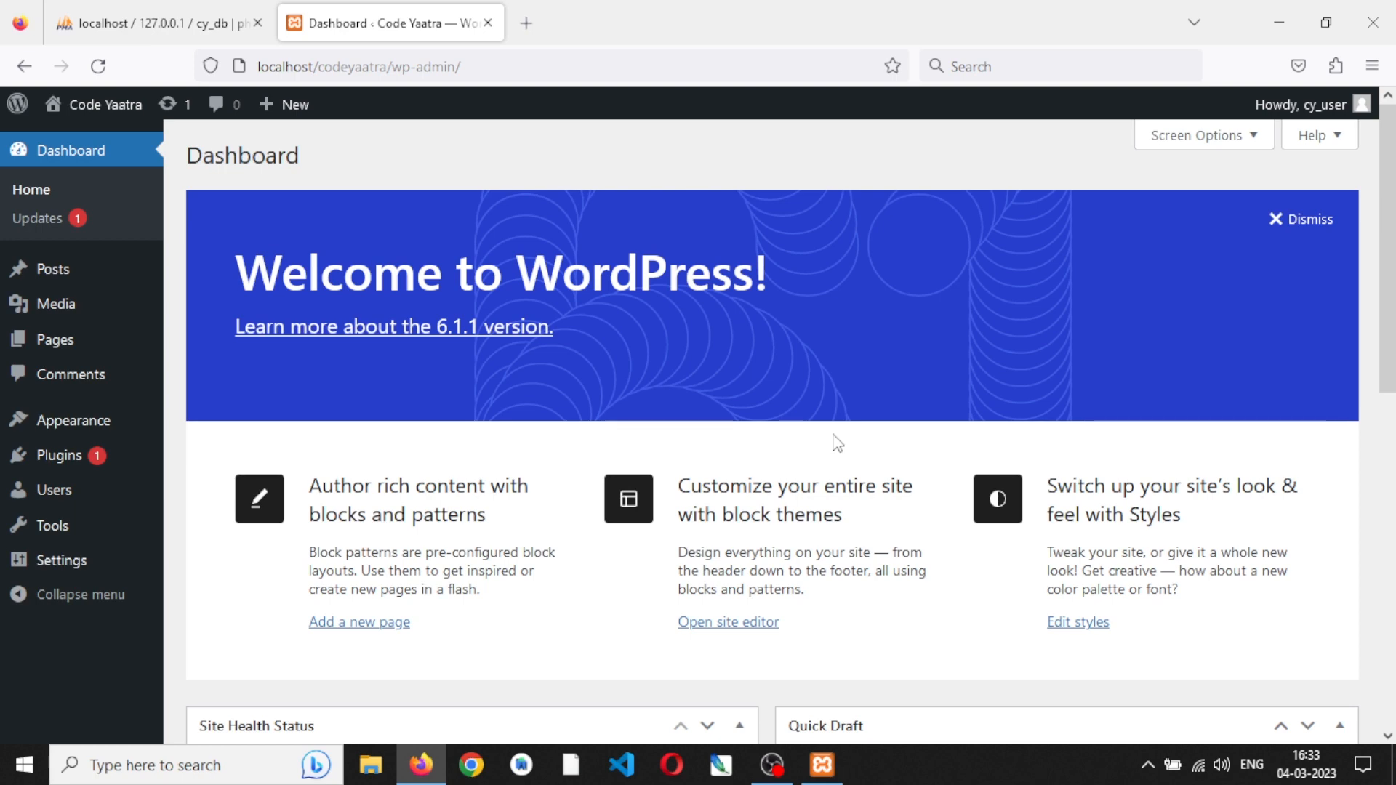
- Dismiss the dashboard's welcome banner and open the list of installed plugins
left_click(1305, 231)
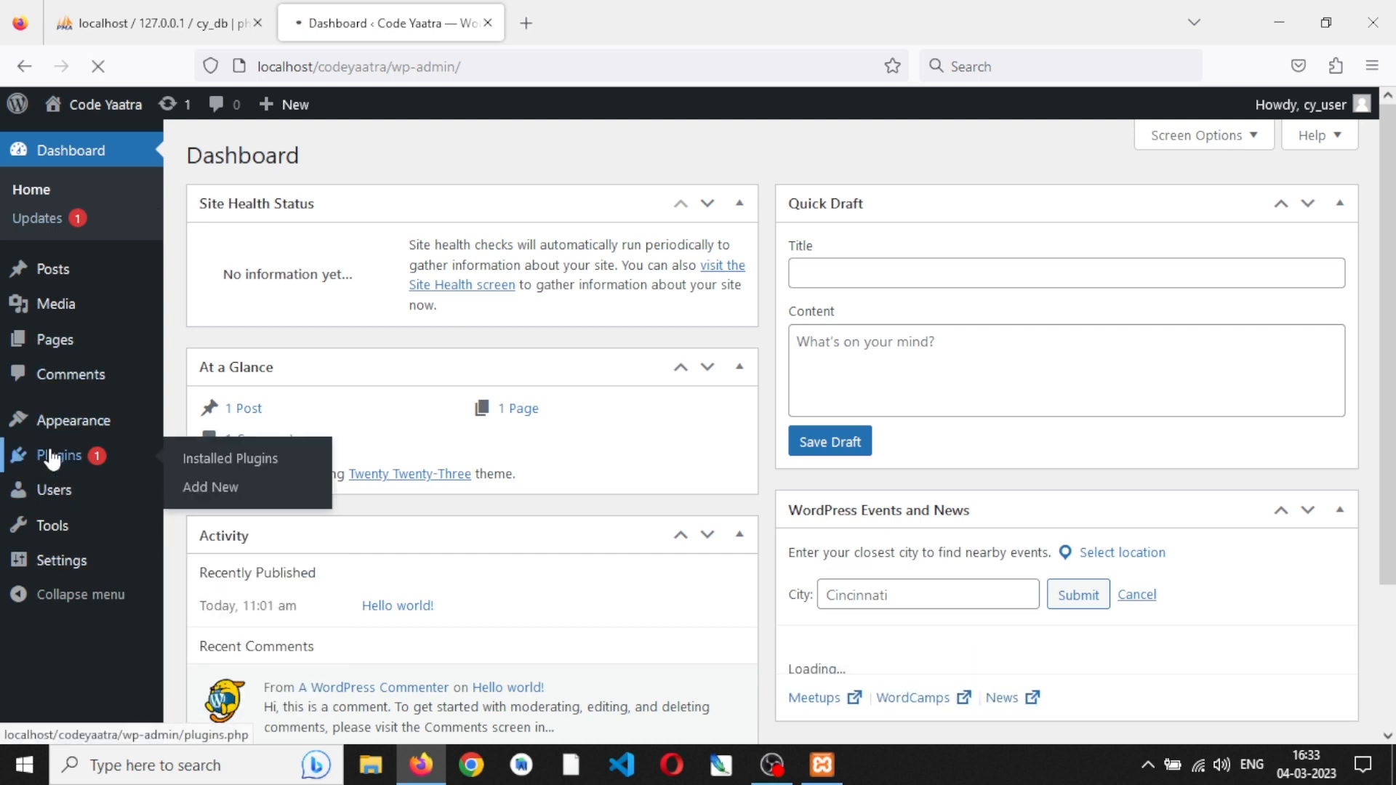
left_click(53, 458)
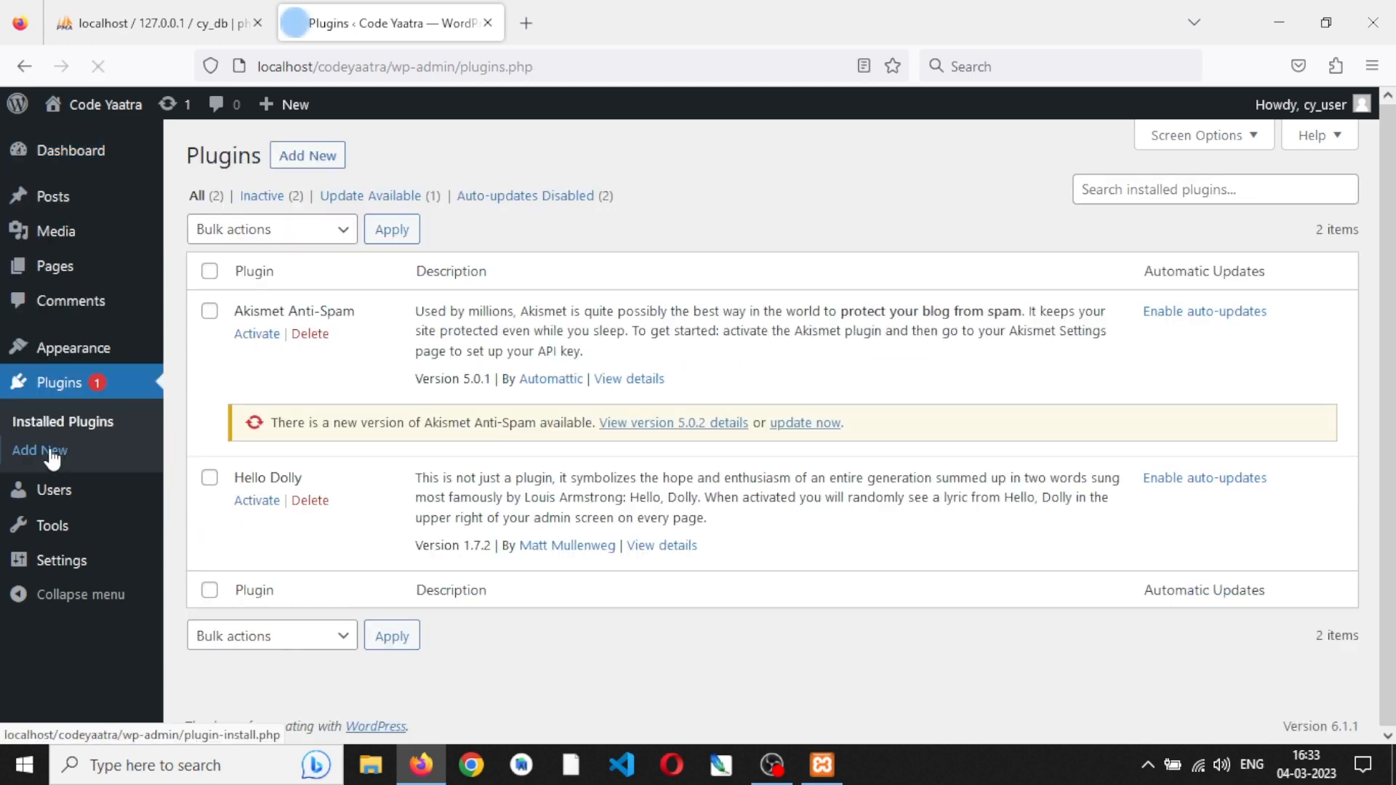
- Delete the Akismet Anti-Spam and Hello Dolly plugins, confirming each deletion
left_click(305, 334)
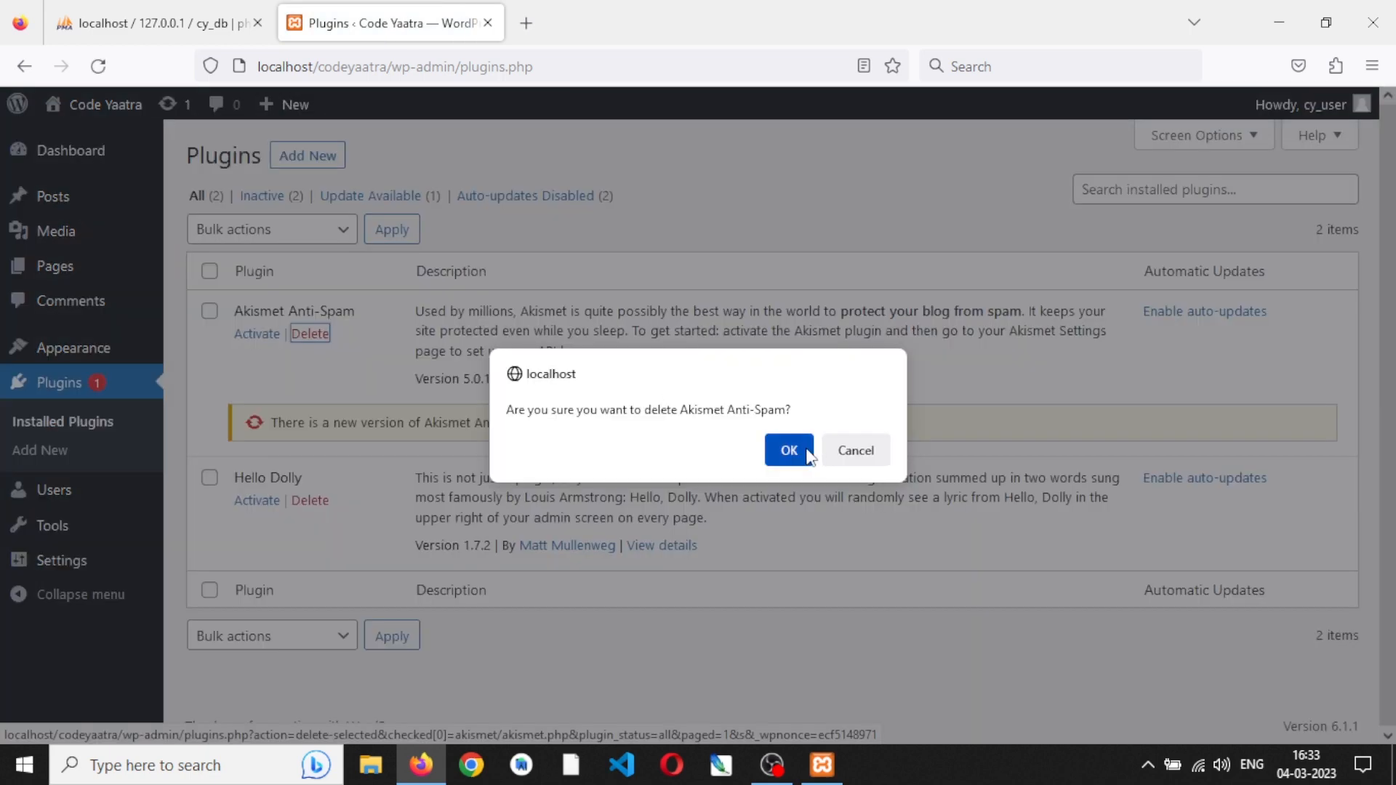
left_click(807, 453)
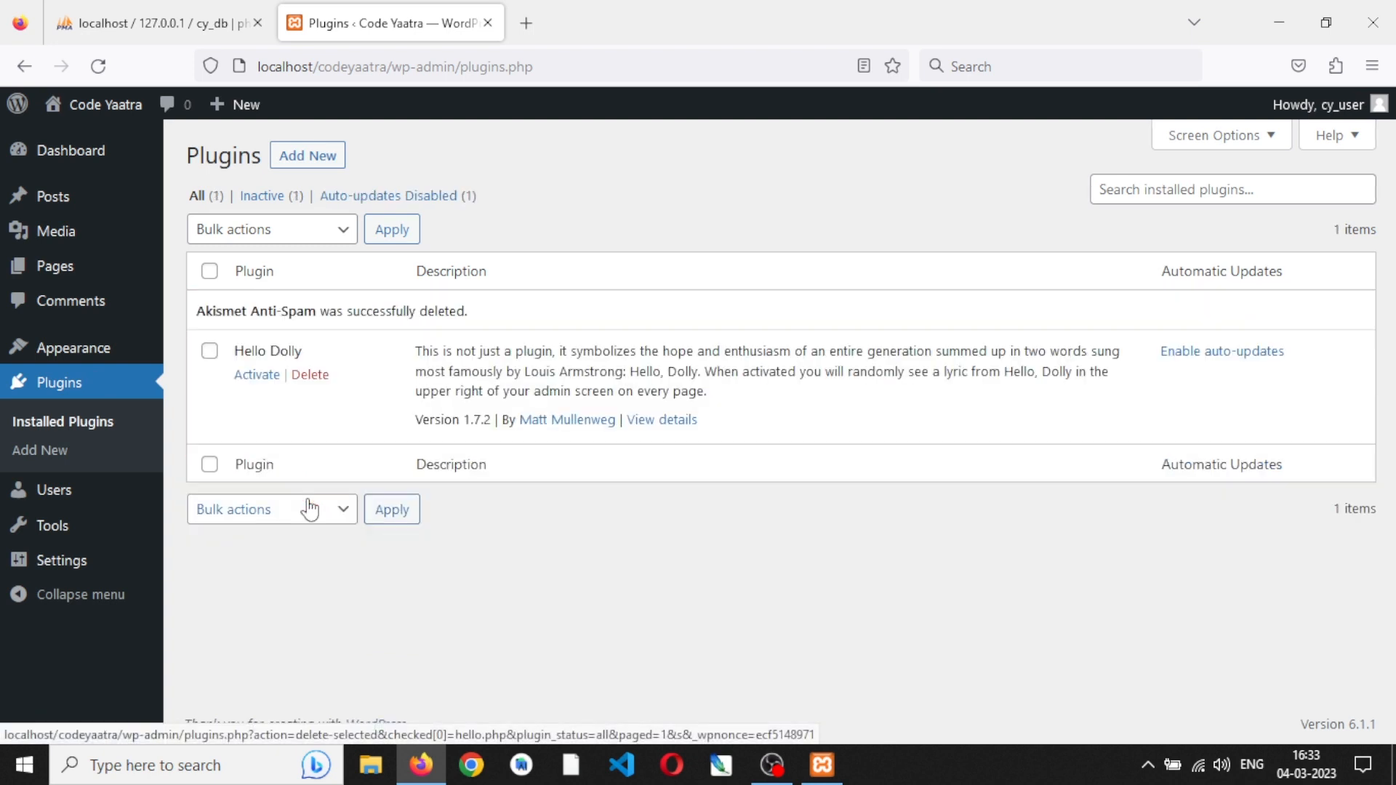
left_click(317, 375)
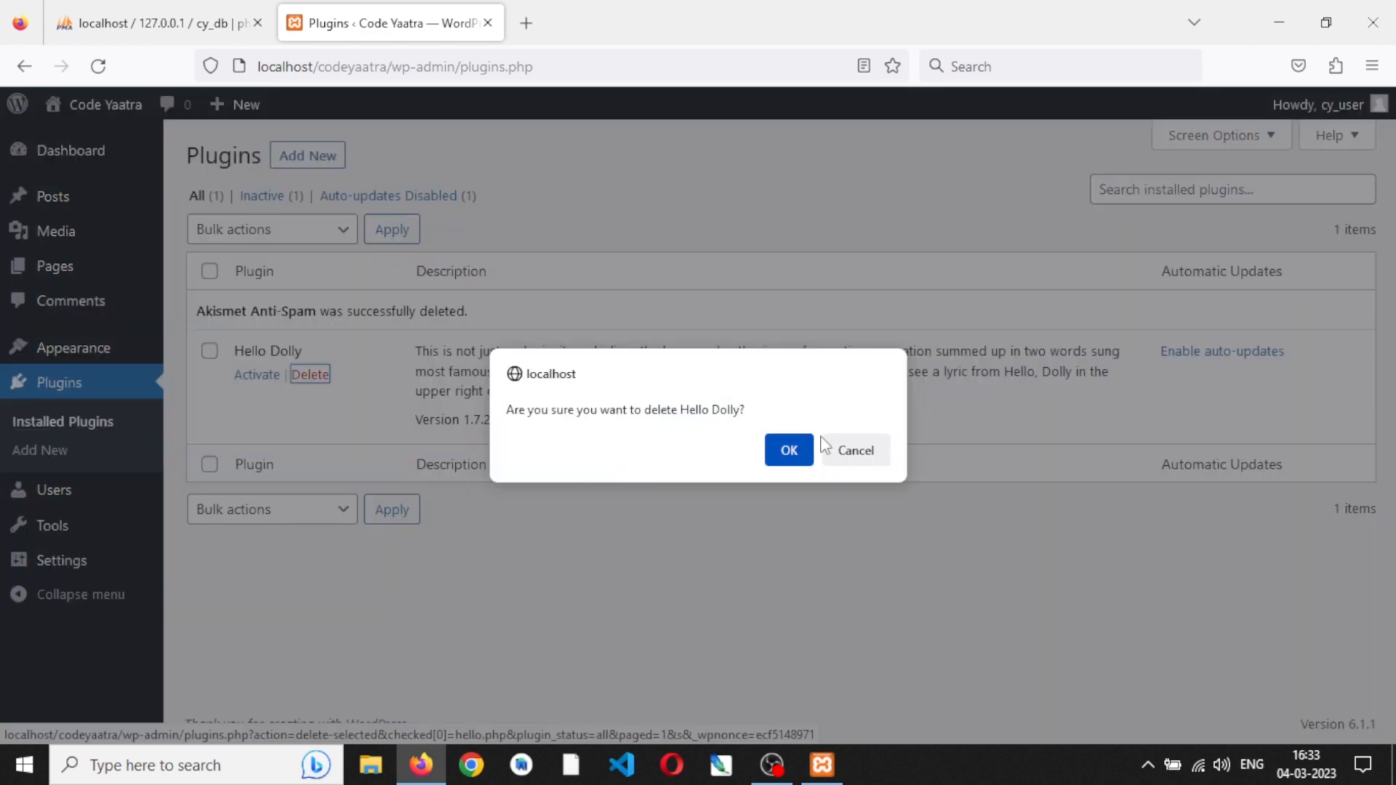
left_click(786, 451)
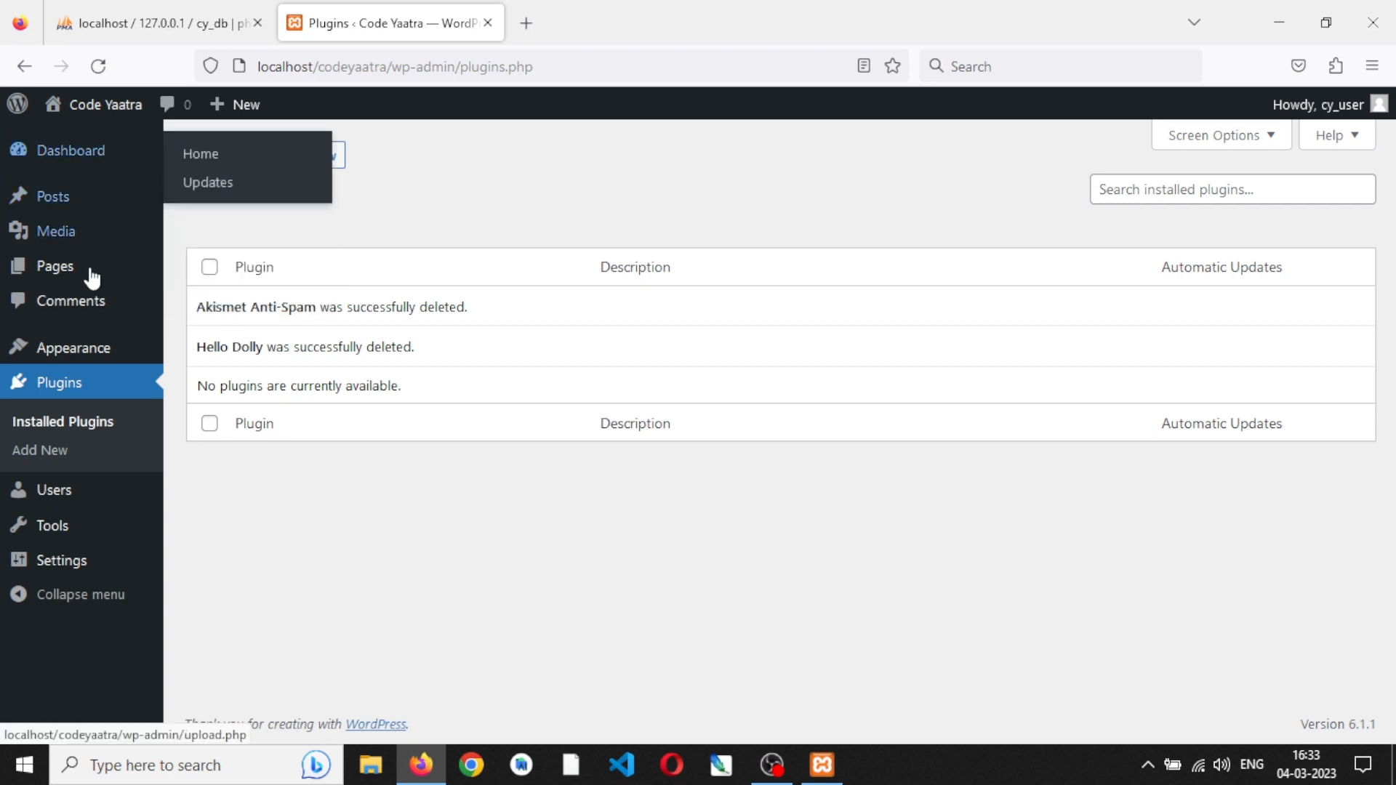
- Open the installed themes page and view the details of the active Twenty Twenty-Three theme, then close them
left_click(209, 356)
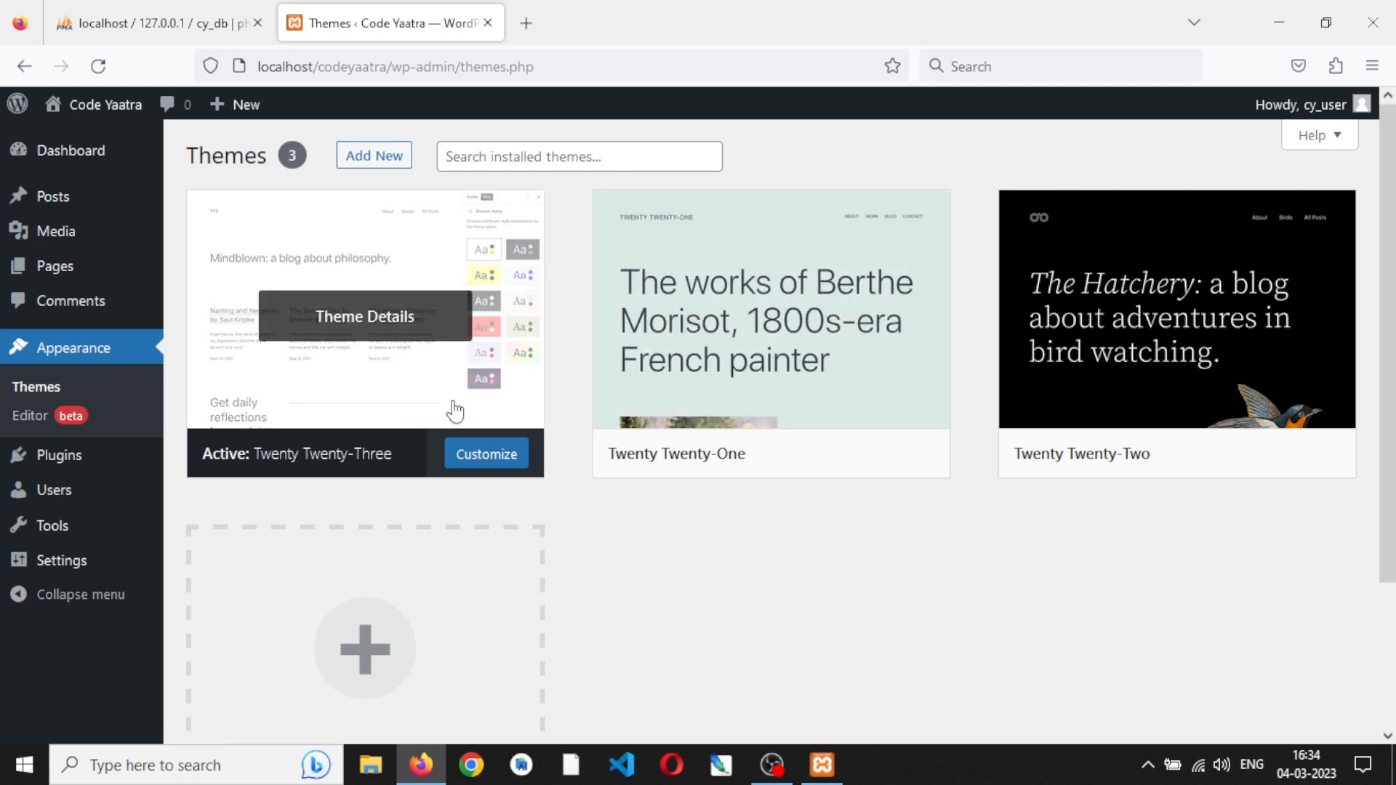
left_click(454, 412)
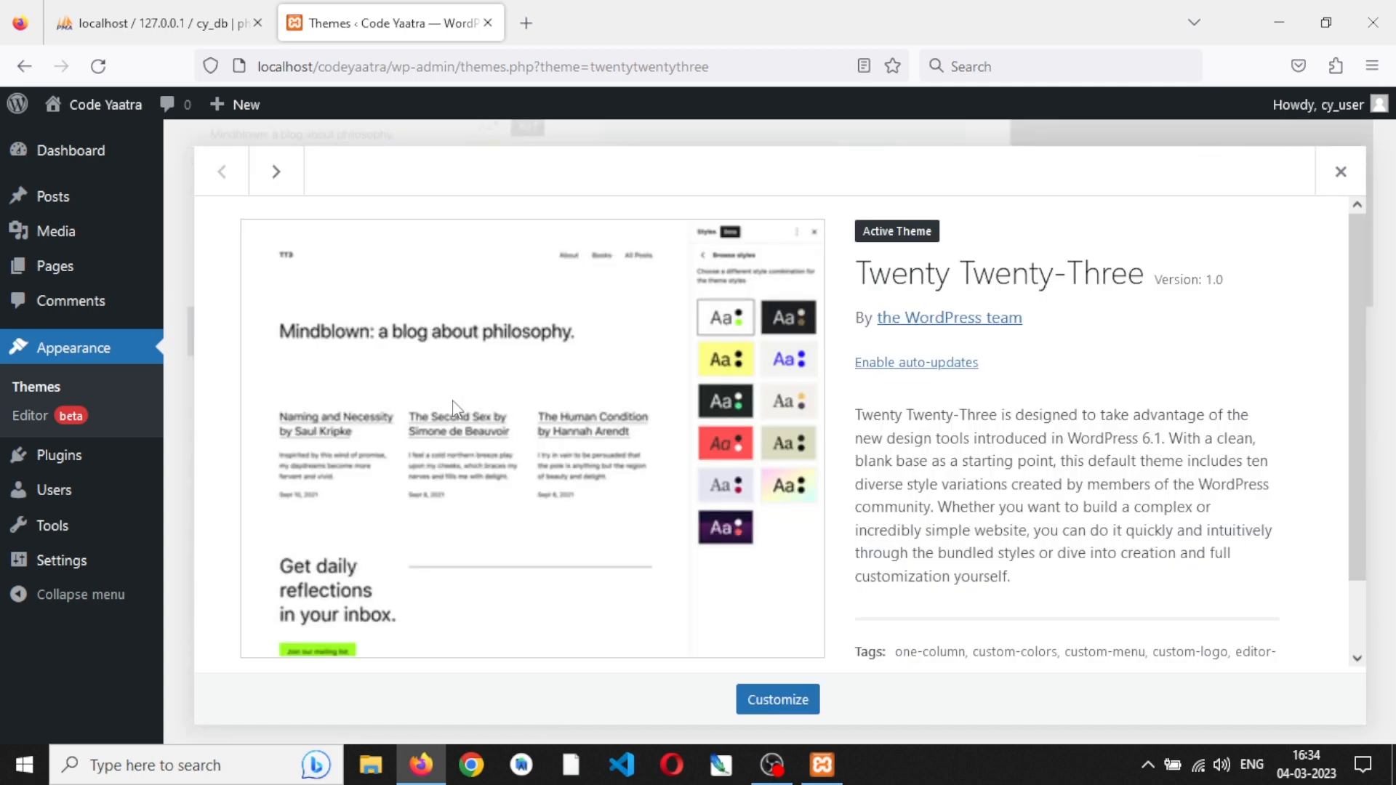
left_click(1349, 175)
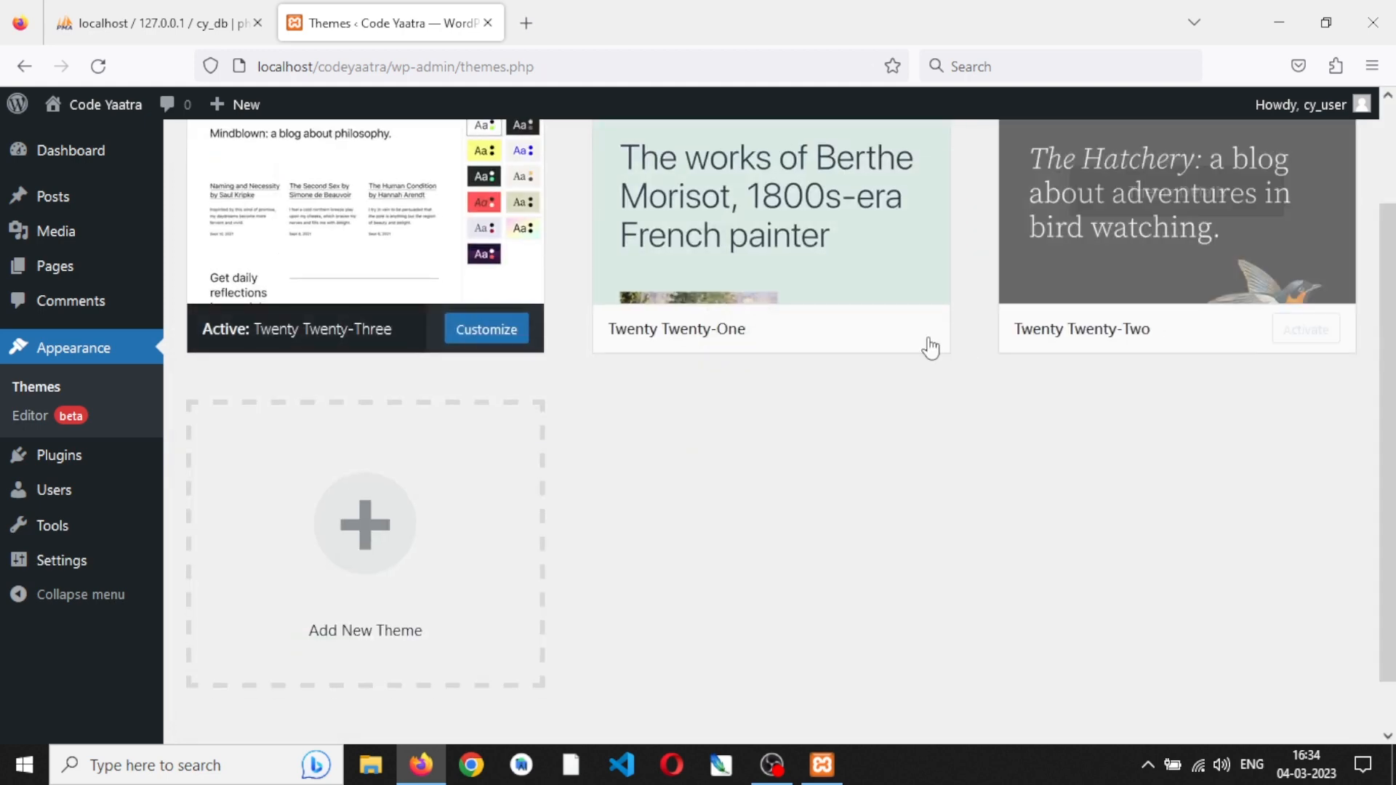
scroll(929, 346, "up", 2)
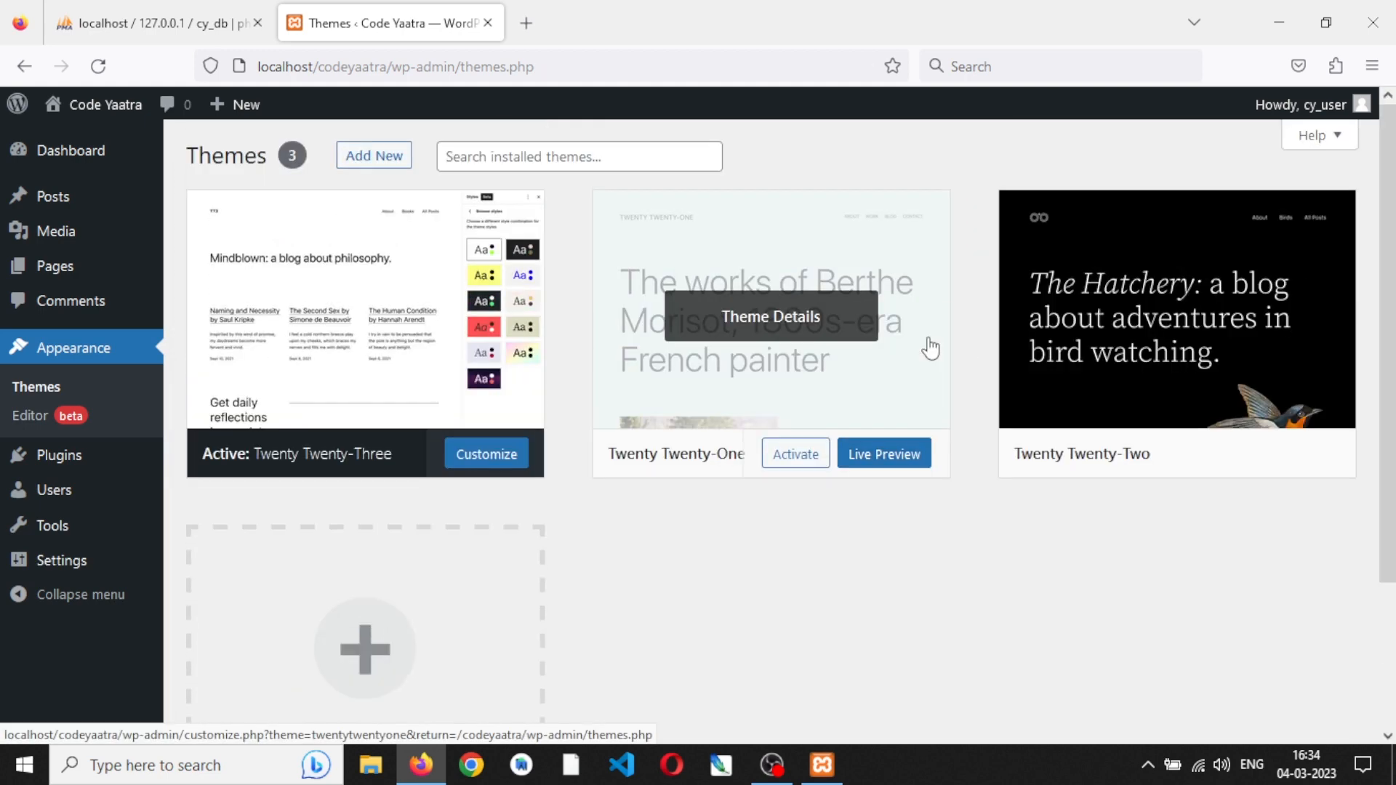
- Delete the Twenty Twenty-One theme from its theme details and confirm the deletion
left_click(887, 380)
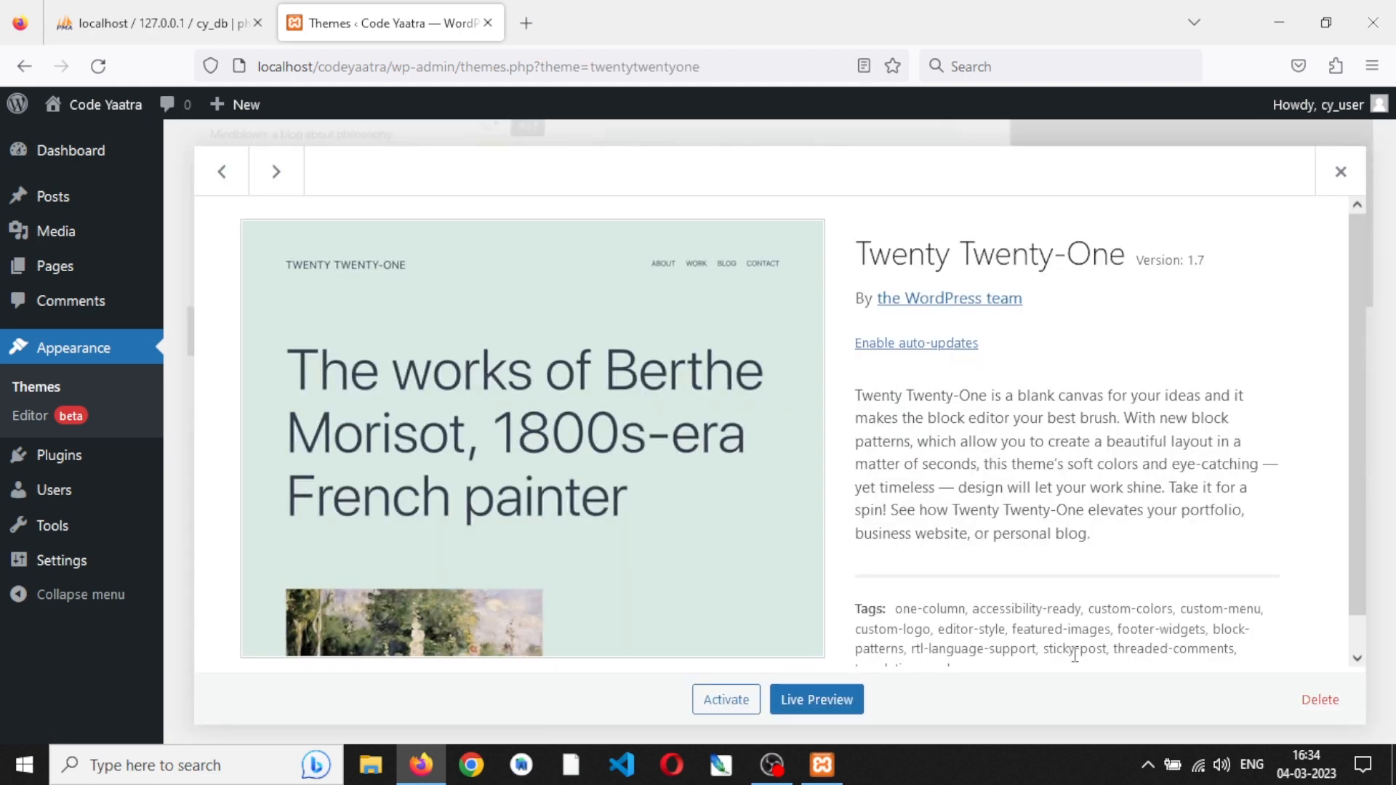
left_click(1320, 700)
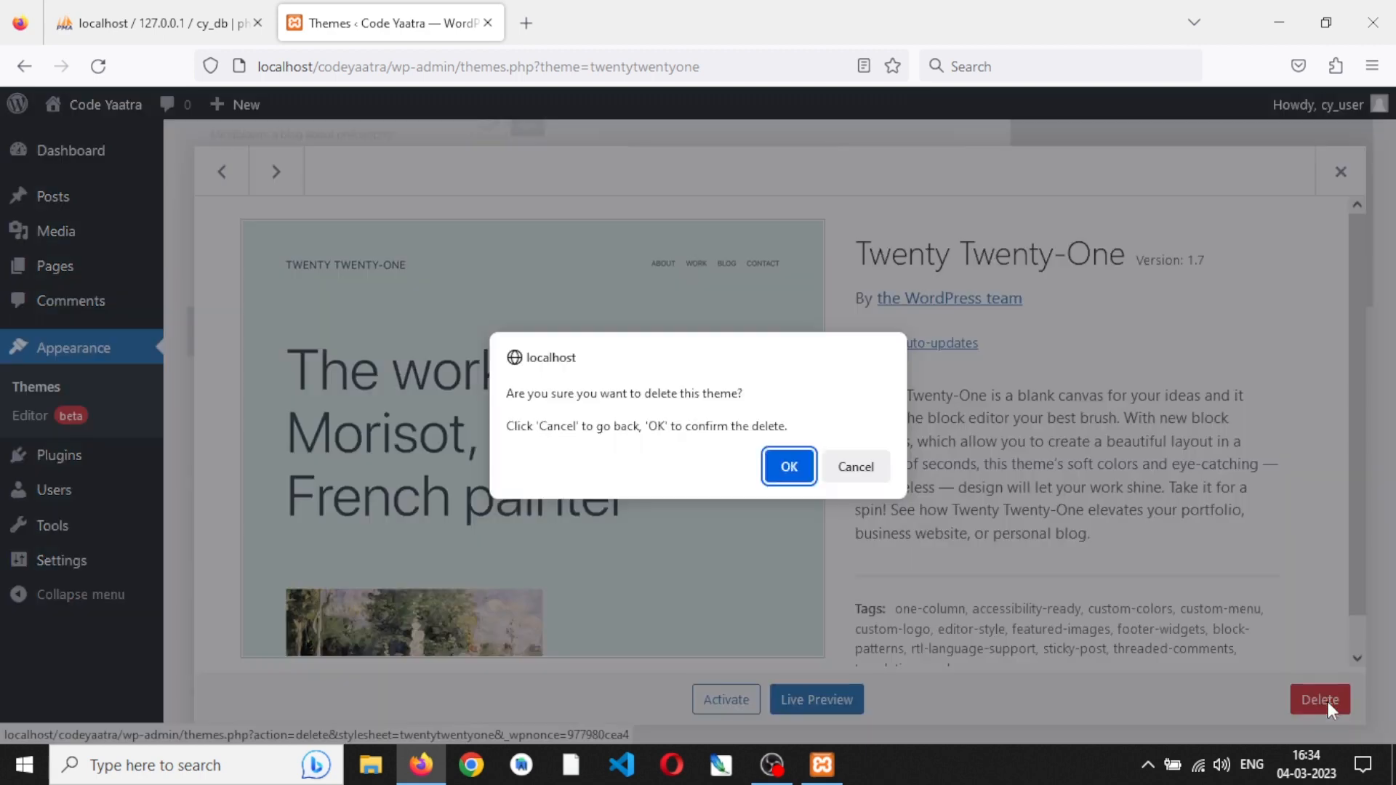
left_click(790, 466)
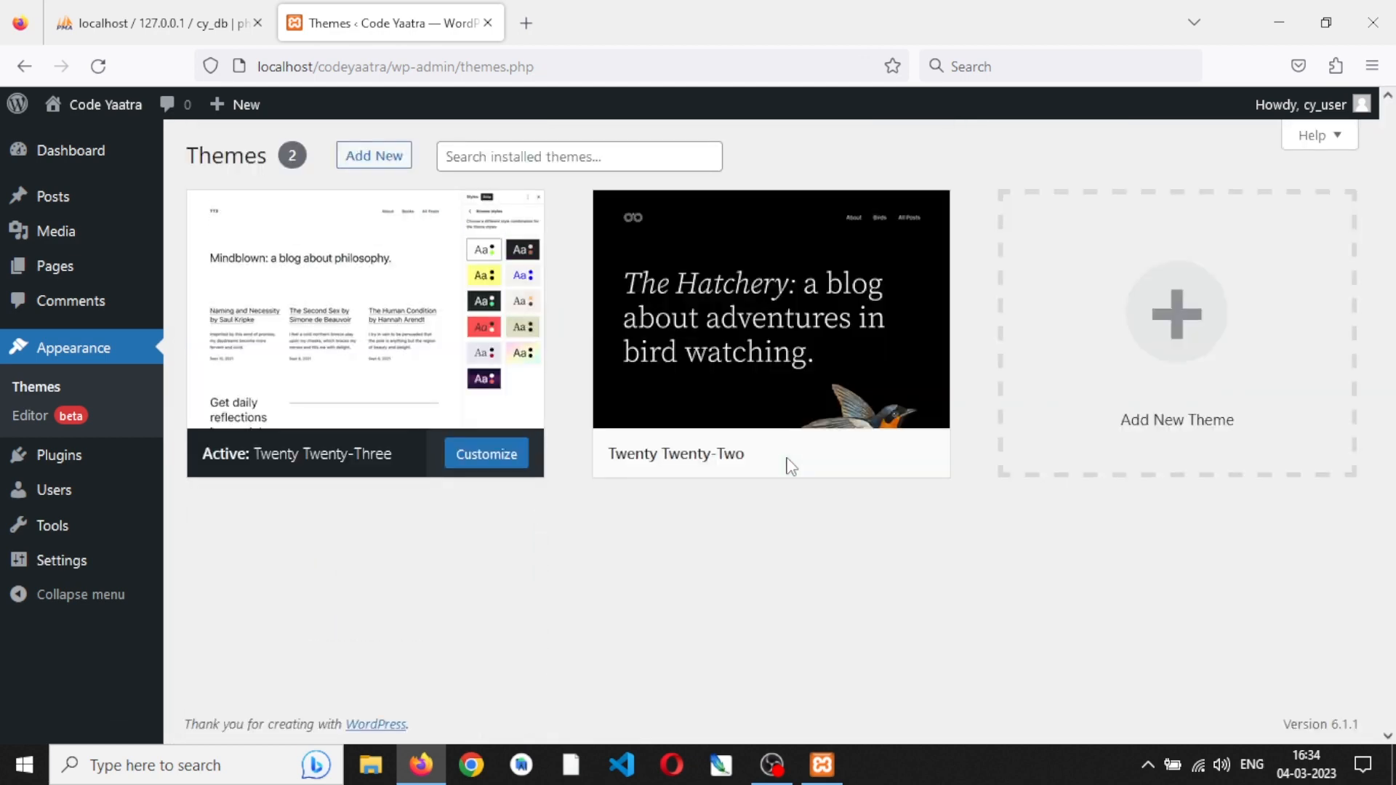
- Switch to File Explorer and open the site's themes folder at C:\xampp\htdocs\codeyaatra\wp-content\themes
left_click(371, 765)
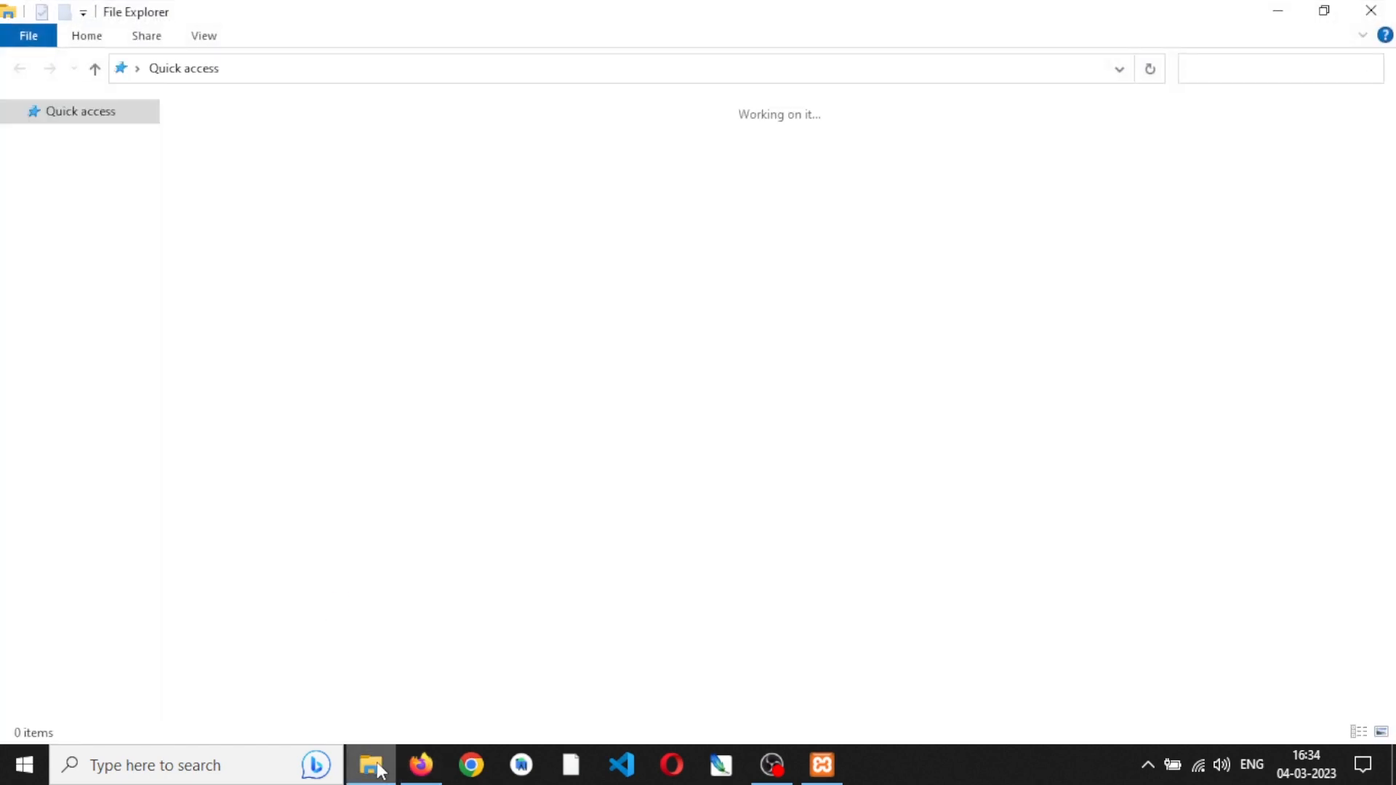
left_click(106, 350)
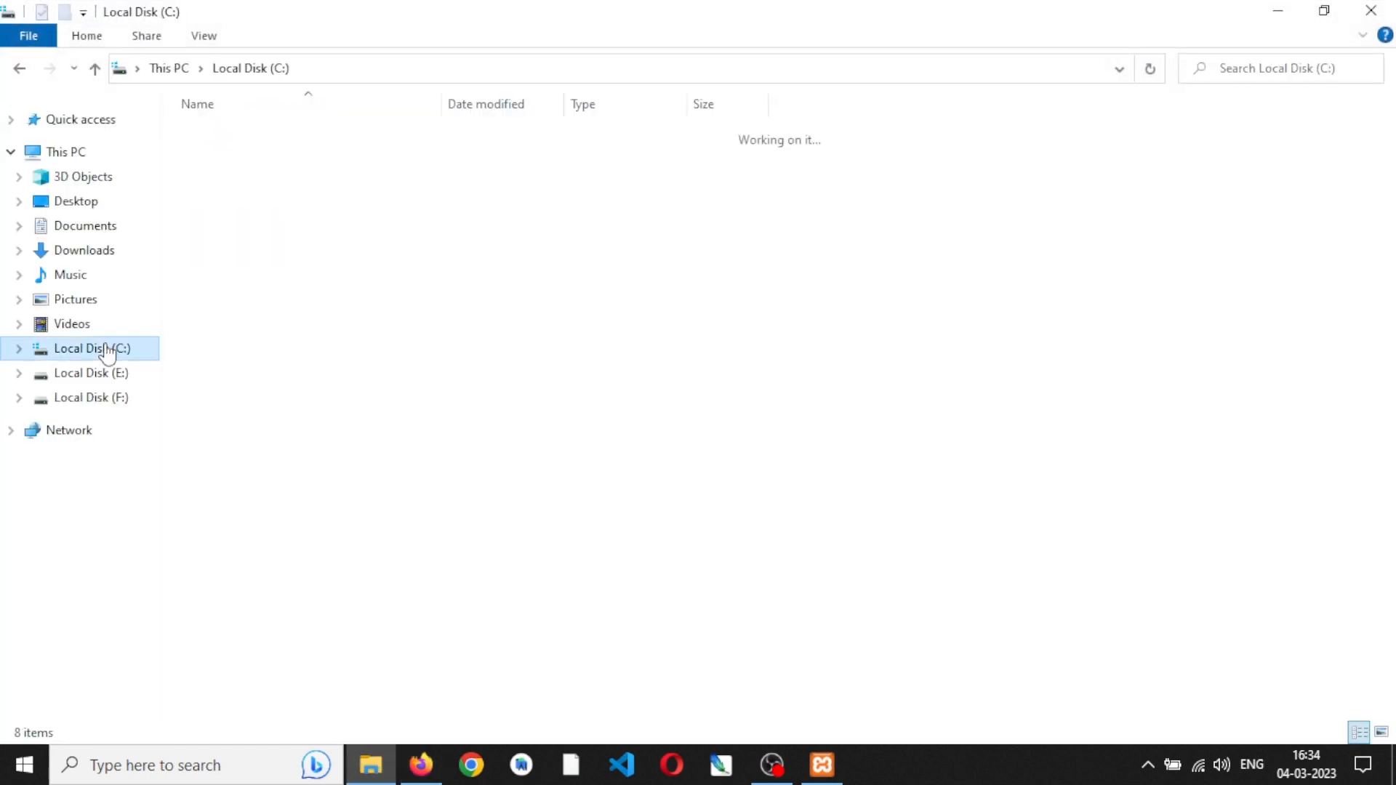
double_click(259, 289)
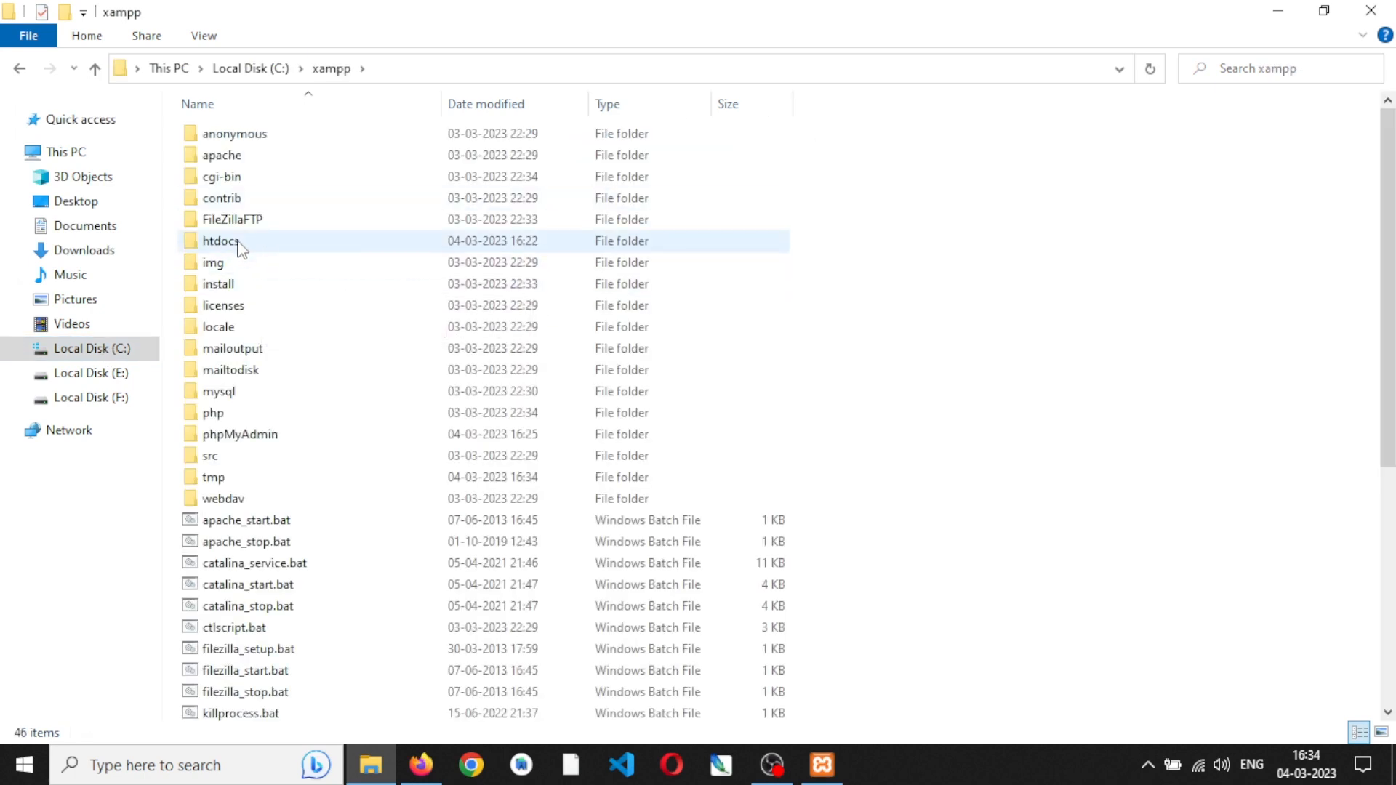
double_click(243, 242)
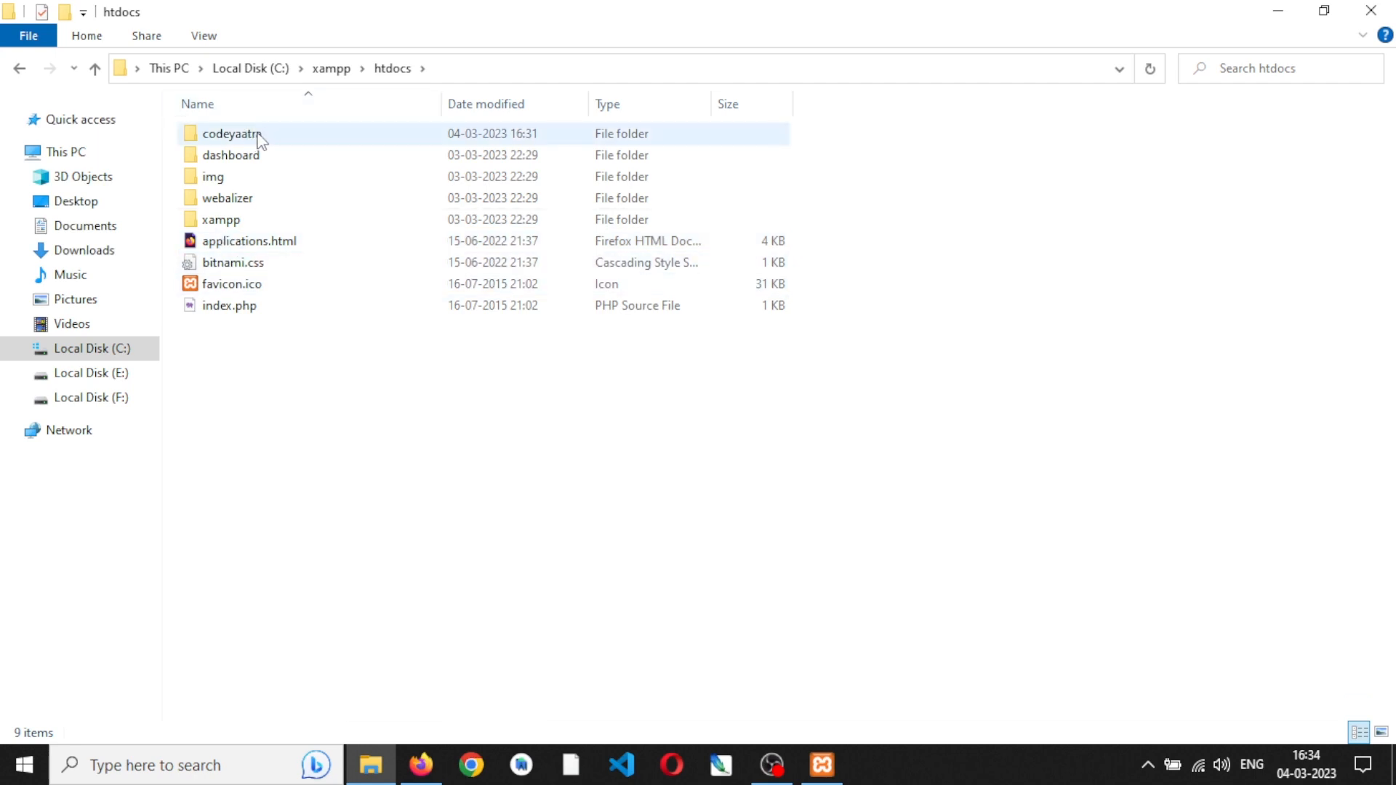
double_click(259, 137)
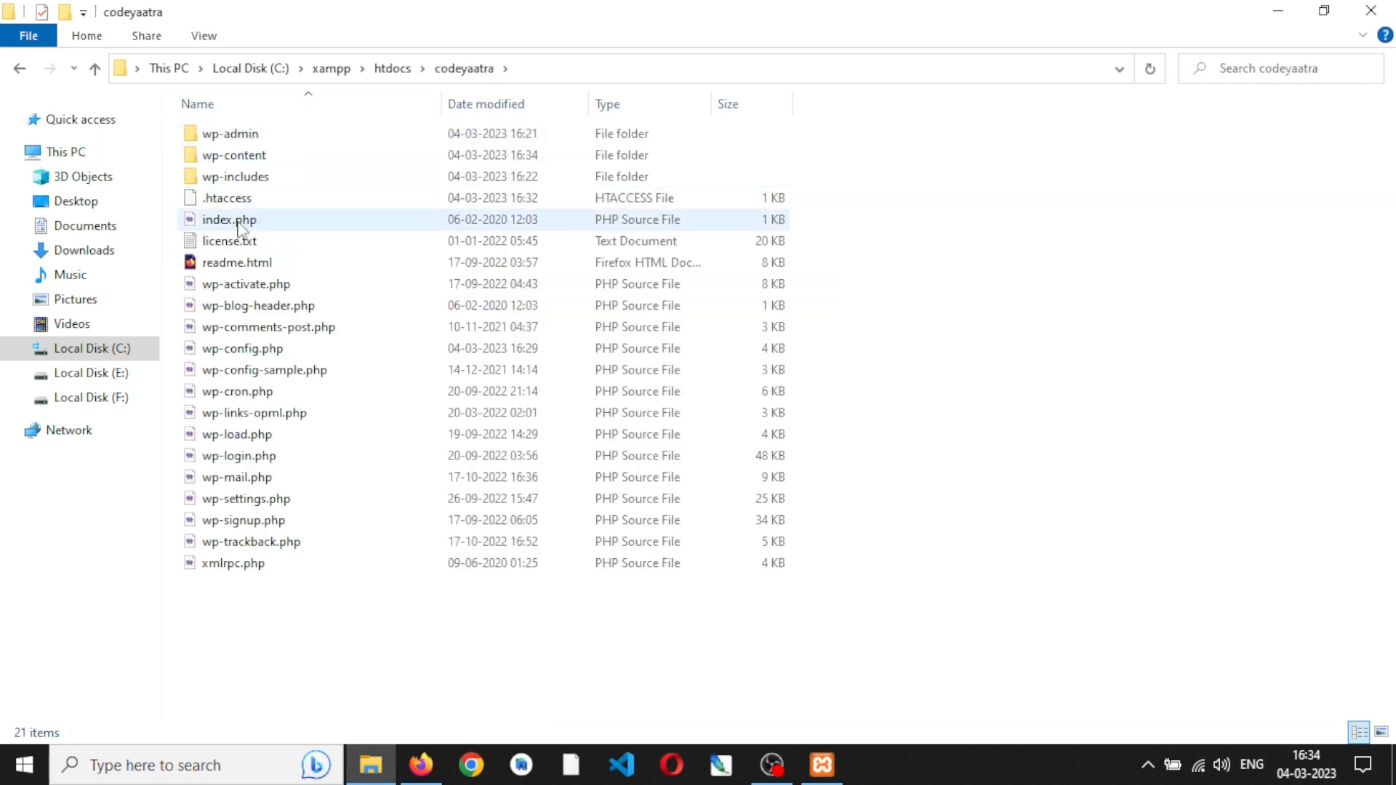
double_click(248, 156)
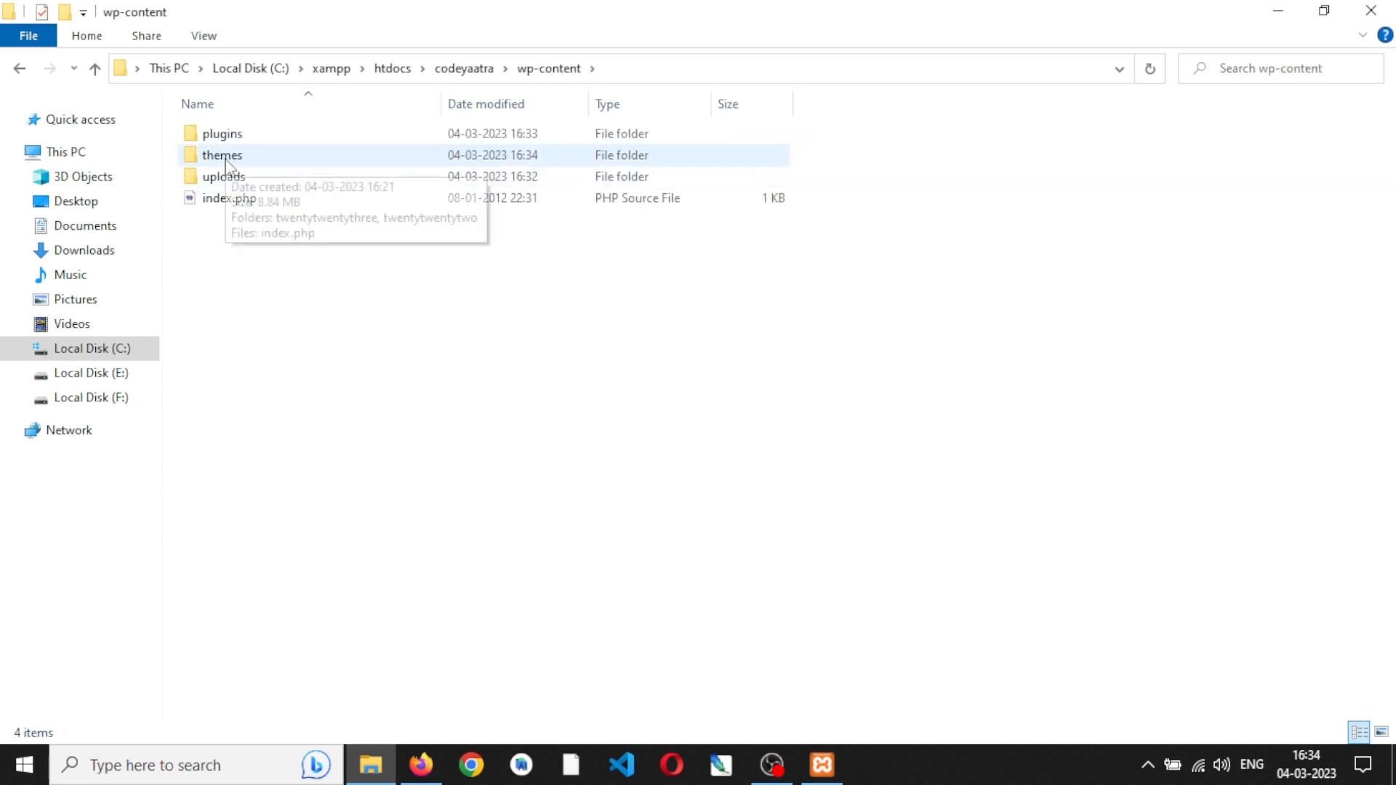
double_click(224, 163)
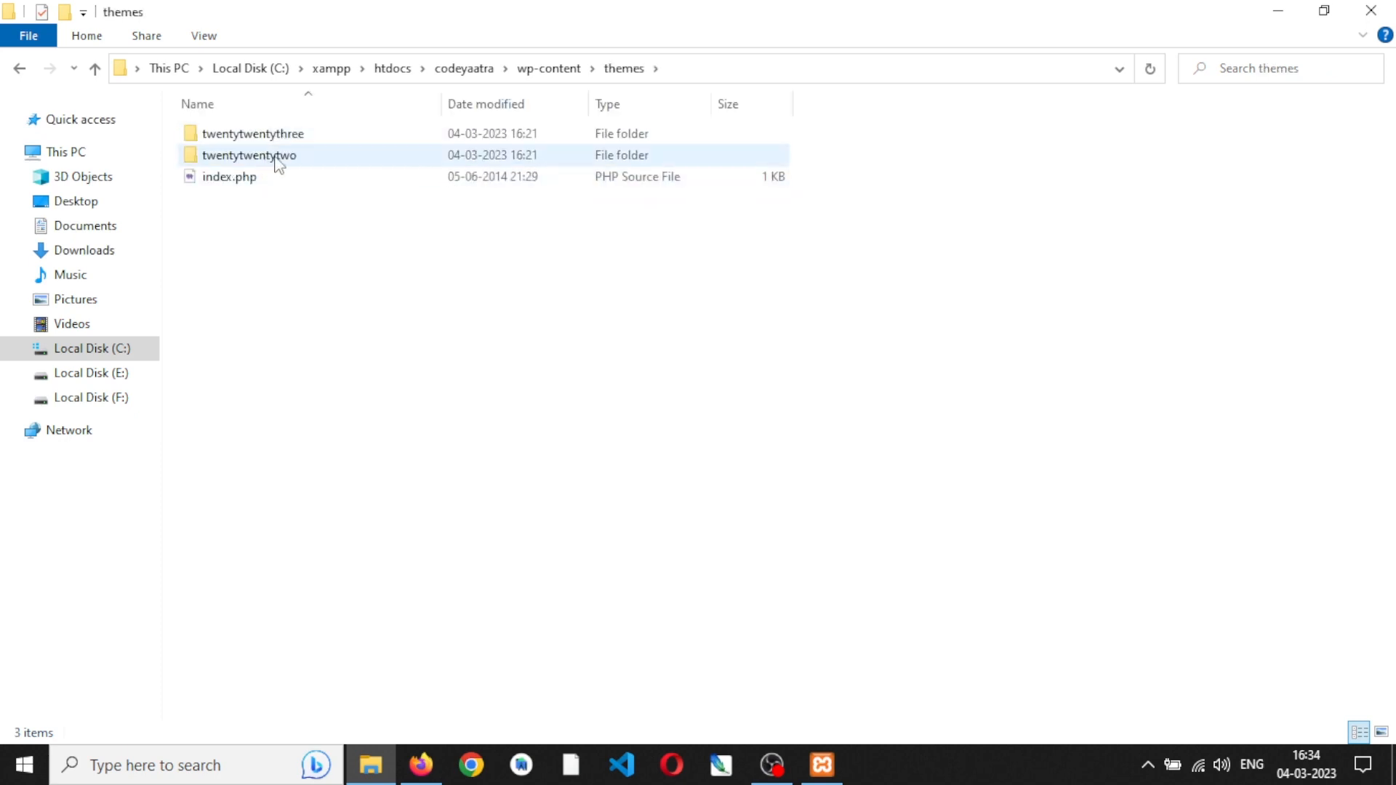
- Compare the folder with the WordPress themes page, and delete the twentytwentytwo folder in File Explorer
left_click(436, 763)
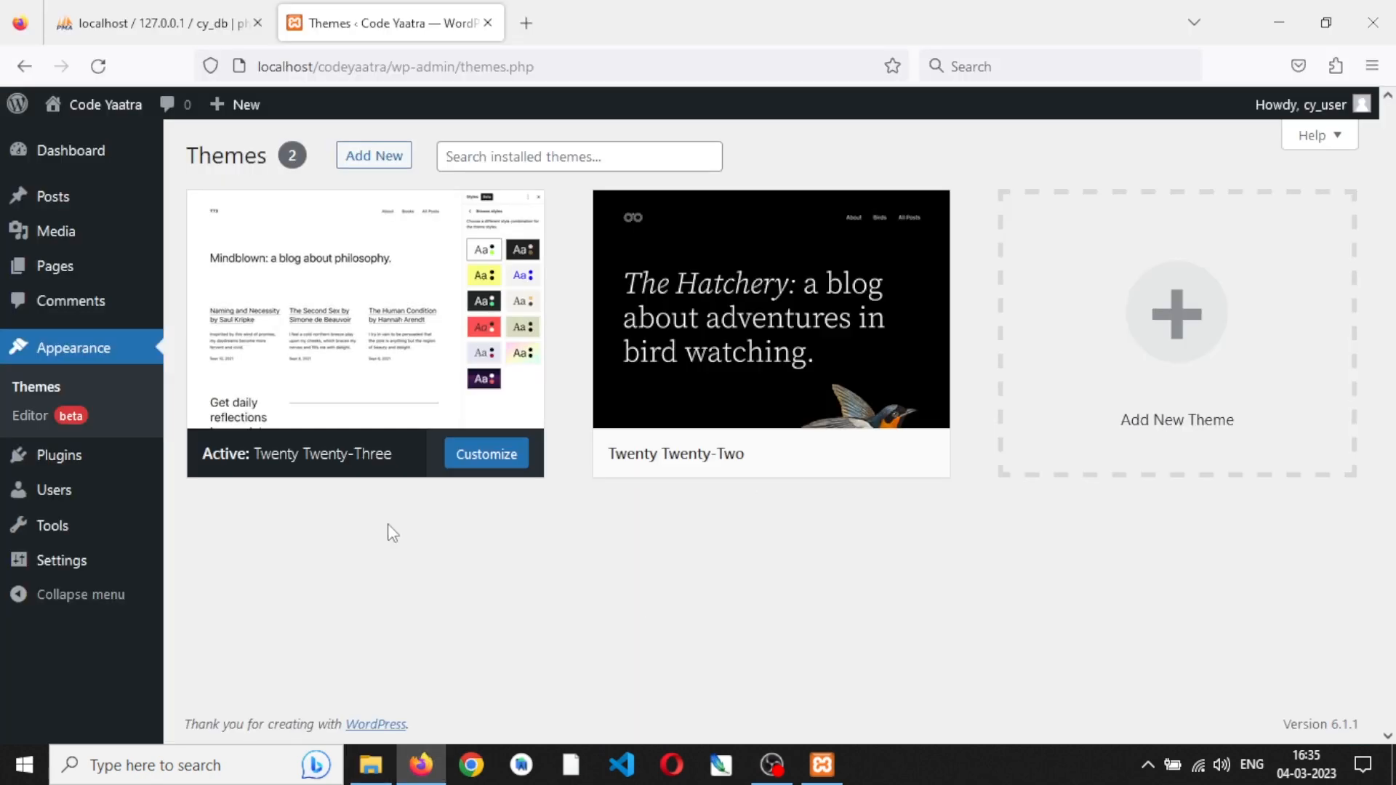
left_click(369, 759)
left_click(291, 158)
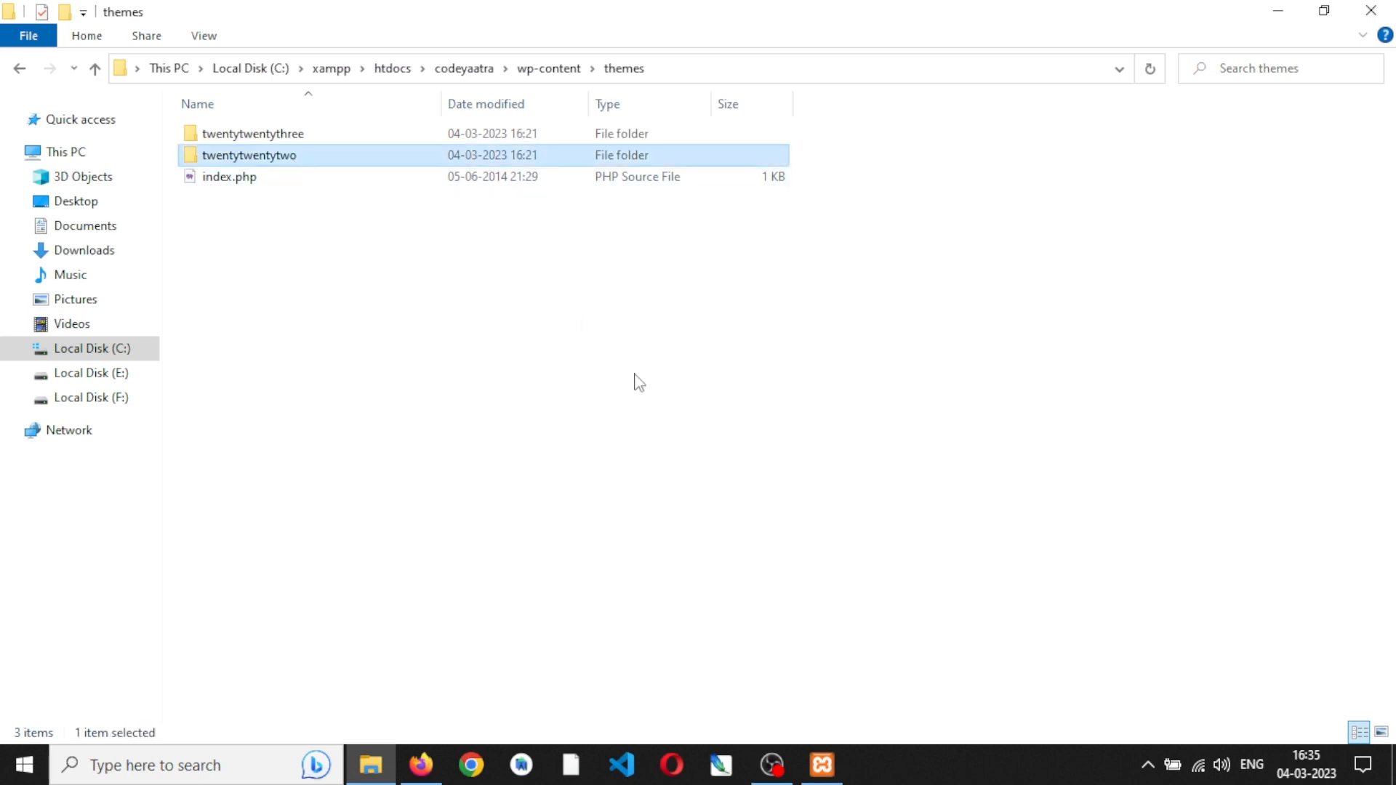
right_click(269, 167)
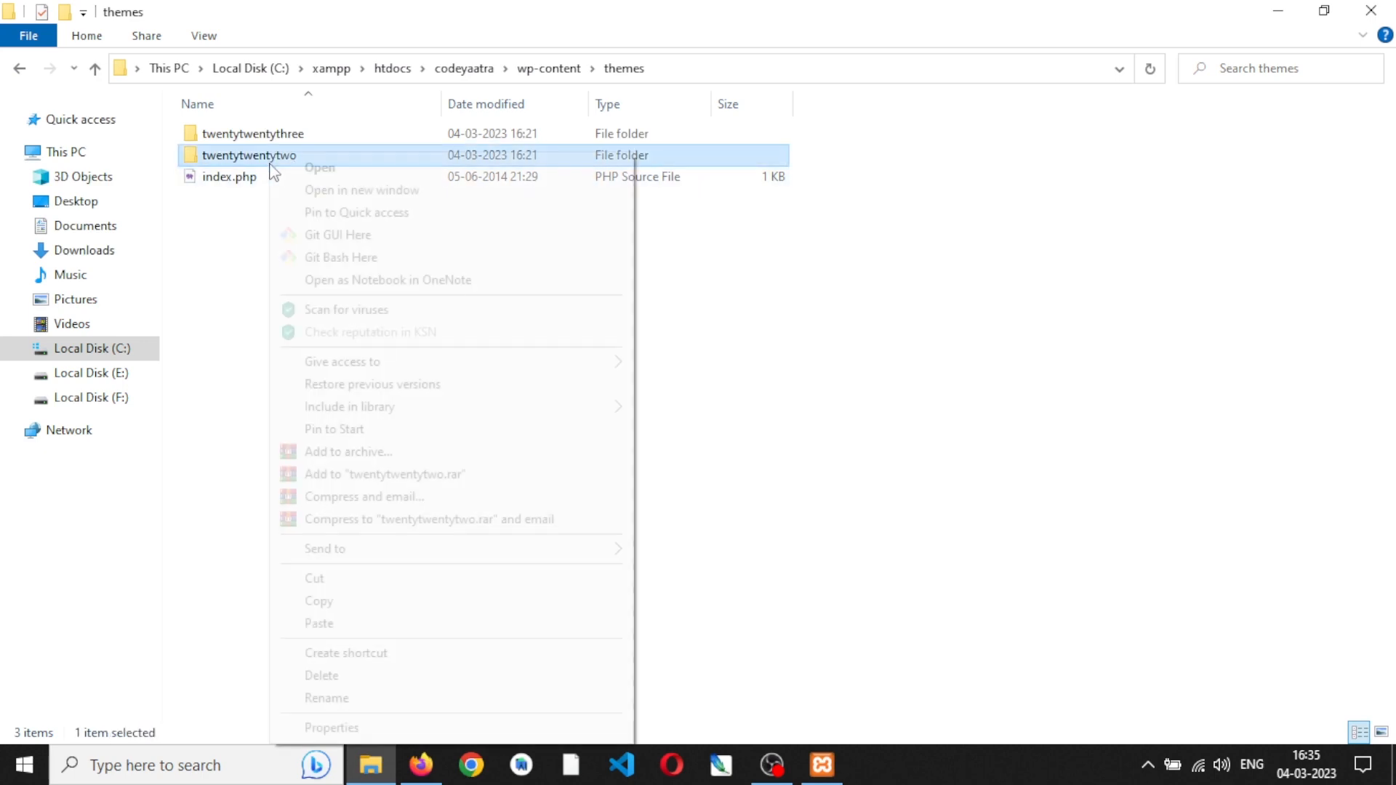
left_click(355, 678)
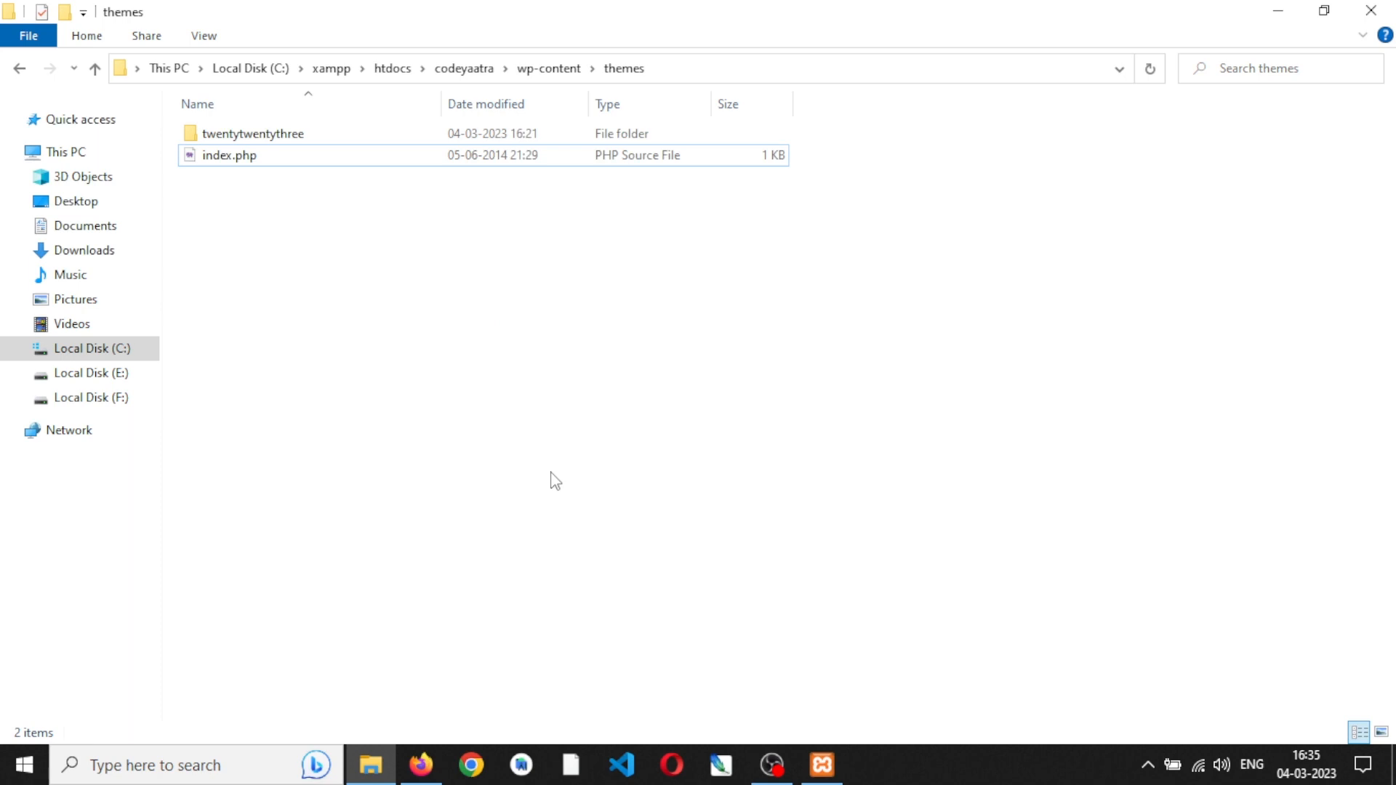
- Switch to Firefox, reload the WordPress themes page and compare its themes with the themes folder
left_click(422, 765)
left_click(98, 67)
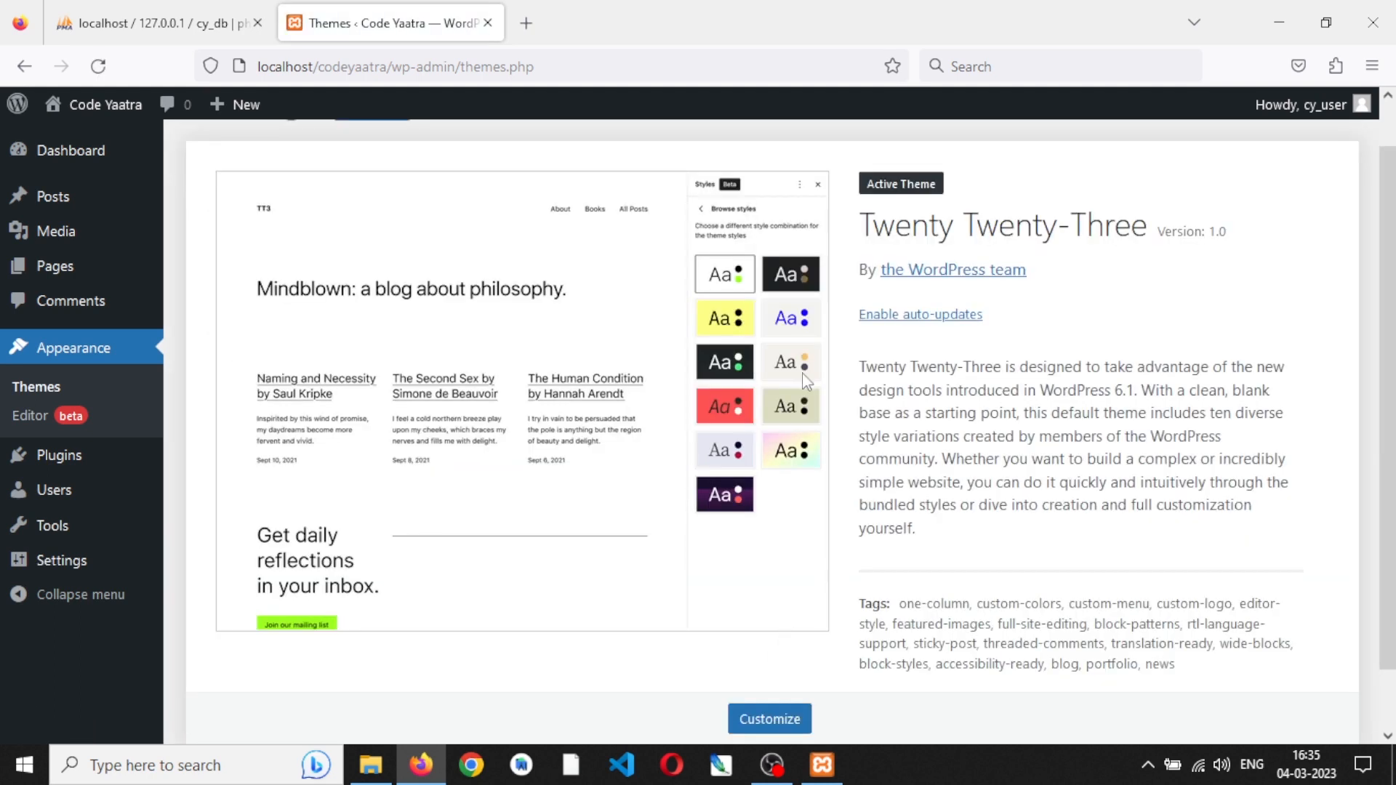
scroll(557, 429, "up", 1)
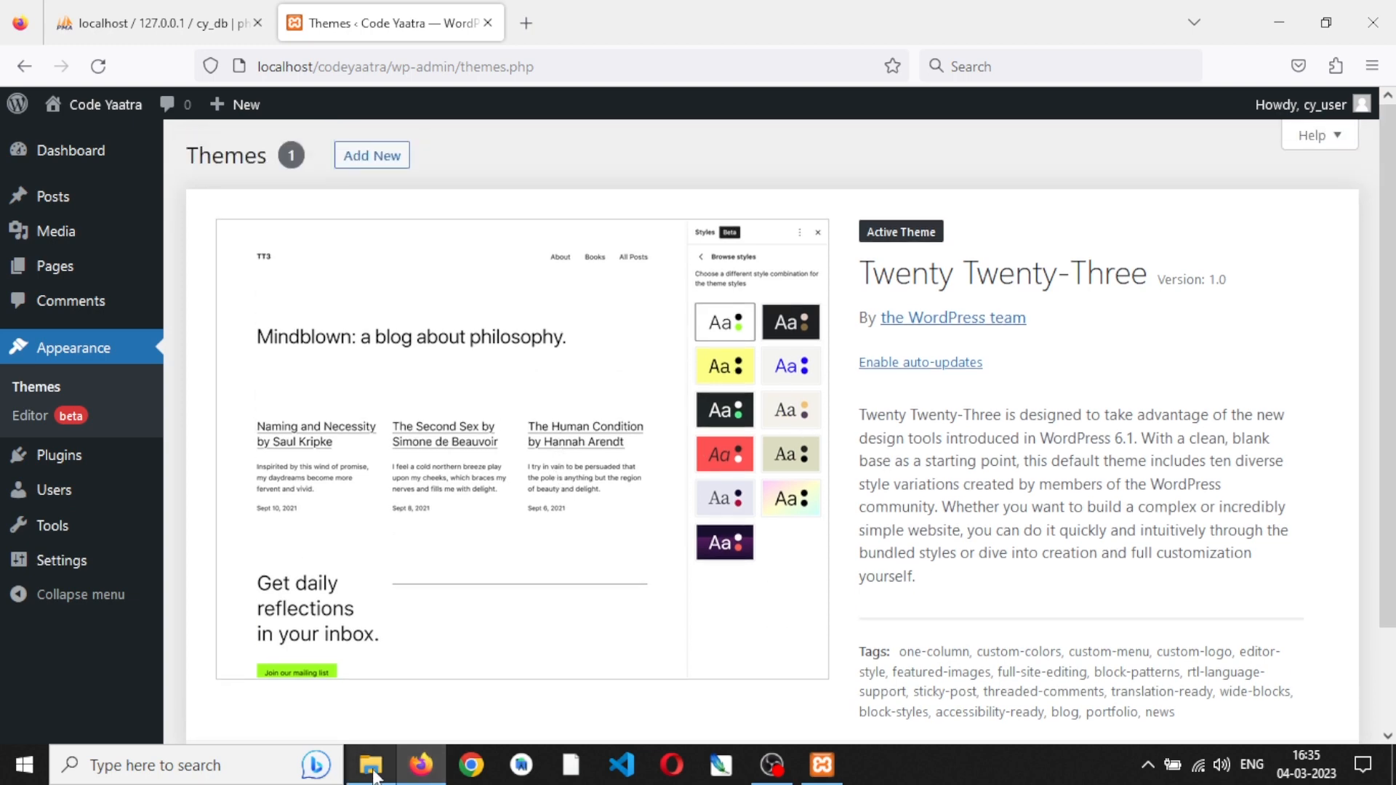
key("alt+Tab")
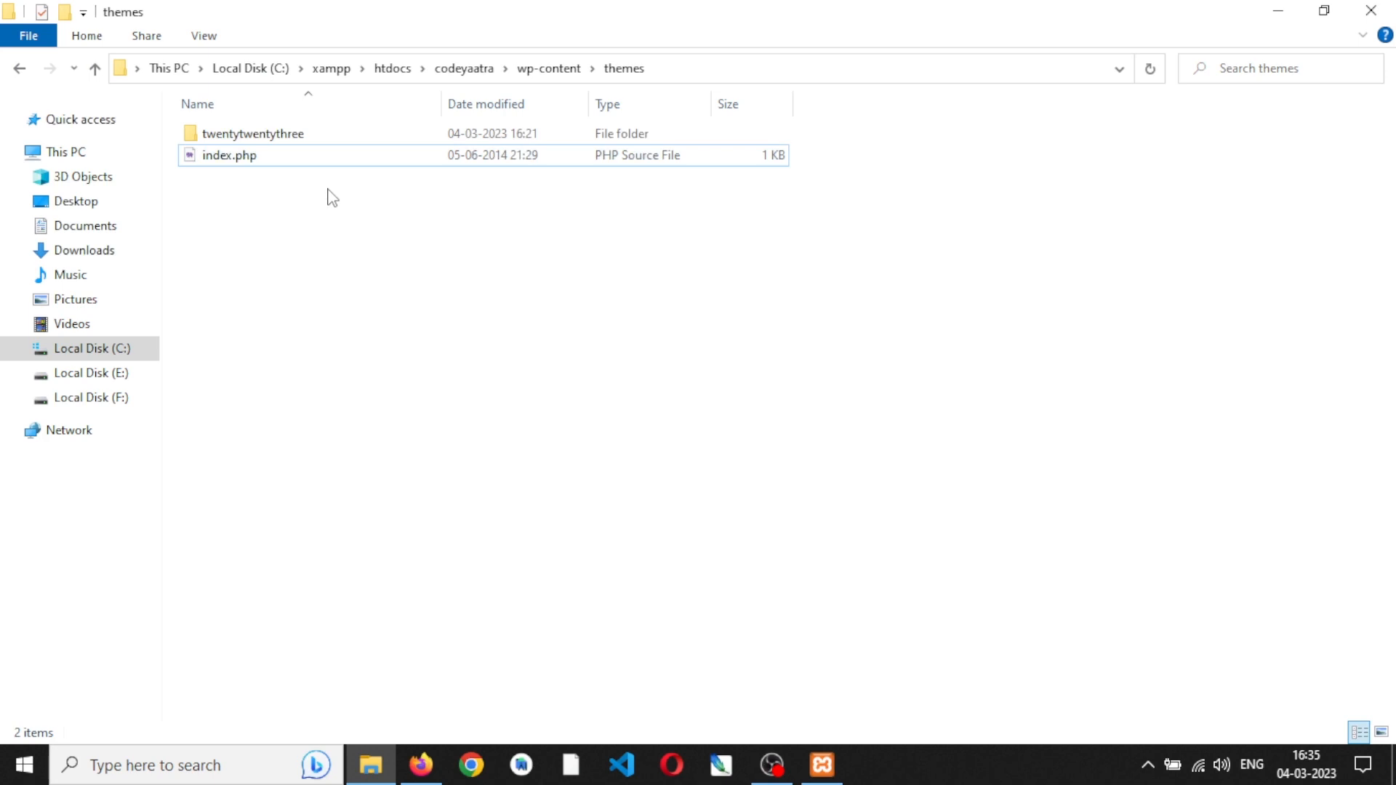
left_click(421, 764)
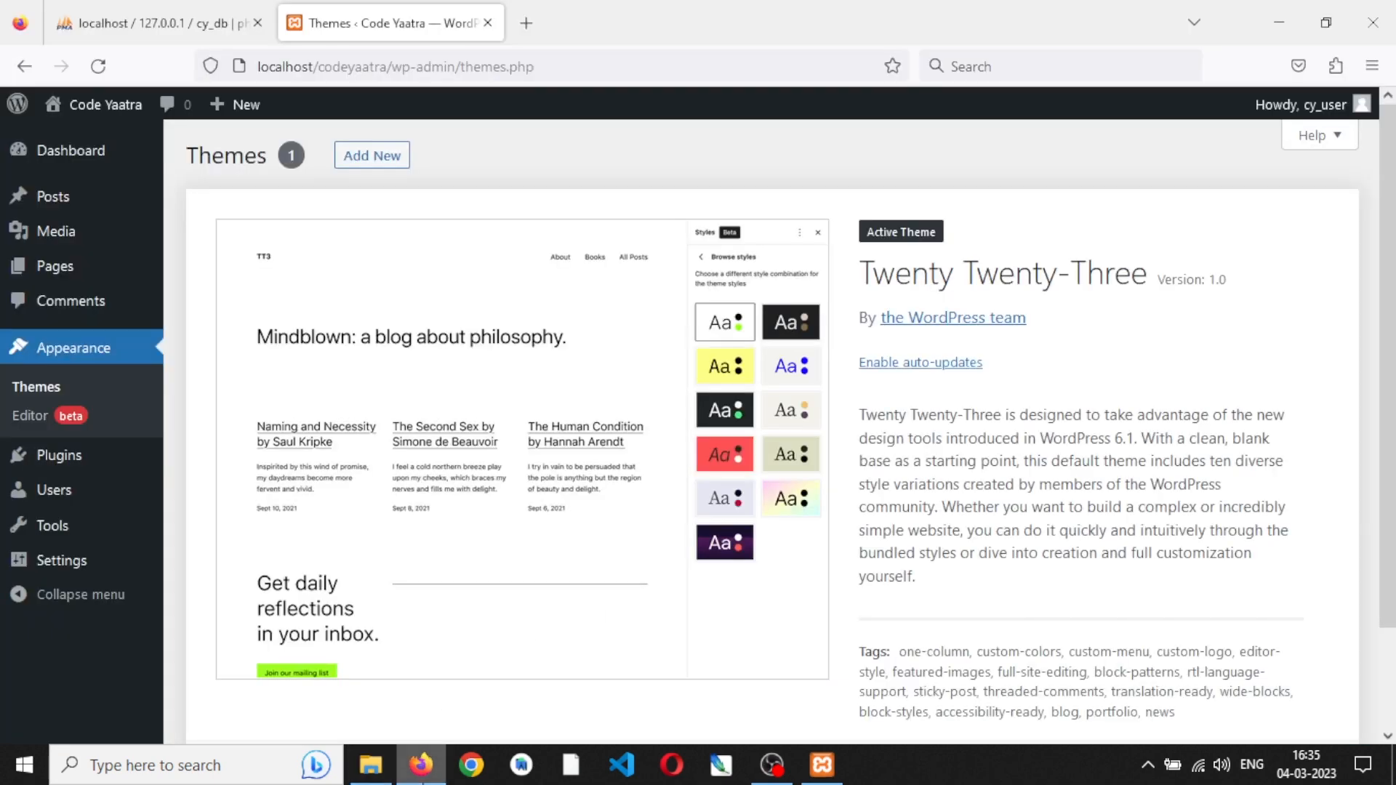
- Open the Add Themes page, show the zip upload form and browse the popular themes
left_click(386, 163)
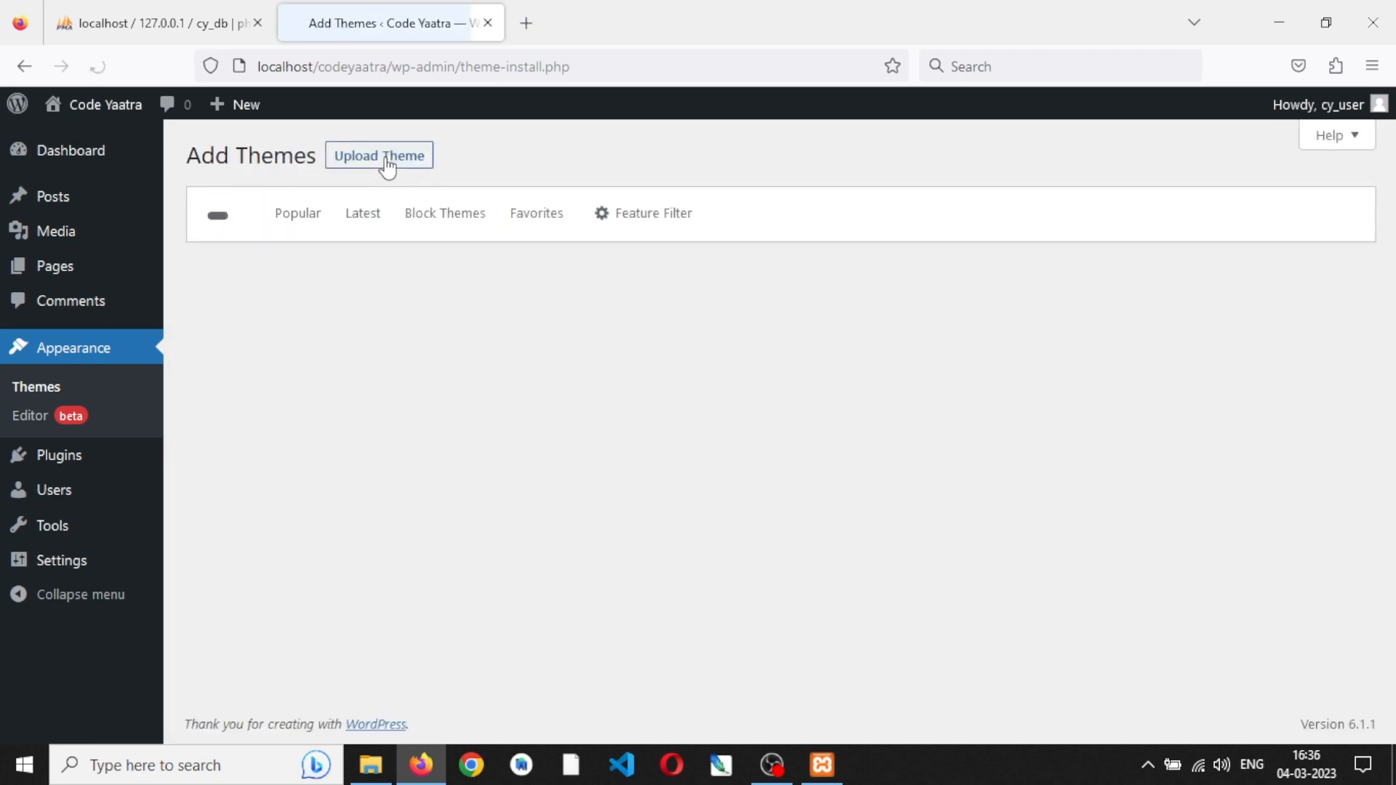
left_click(386, 166)
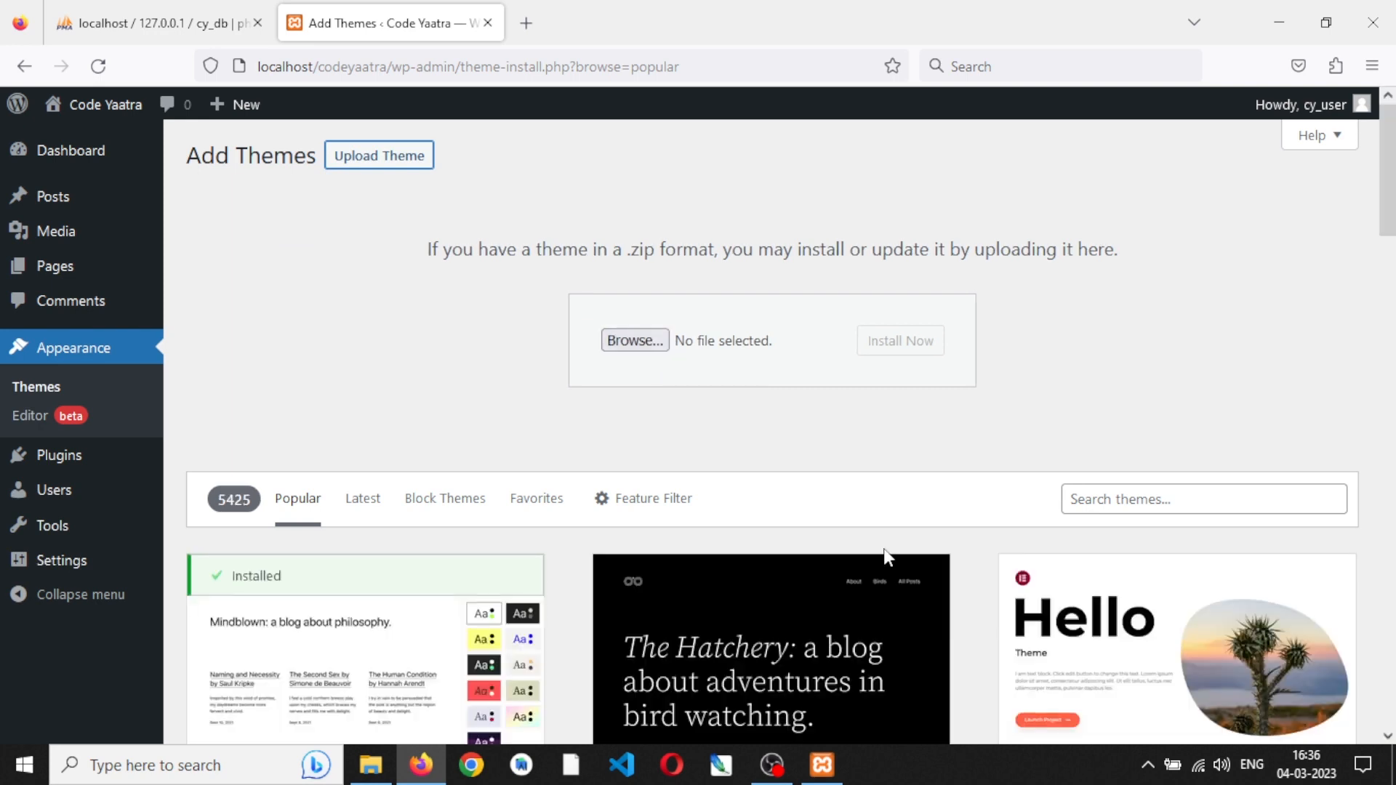
scroll(884, 556, "down", 3)
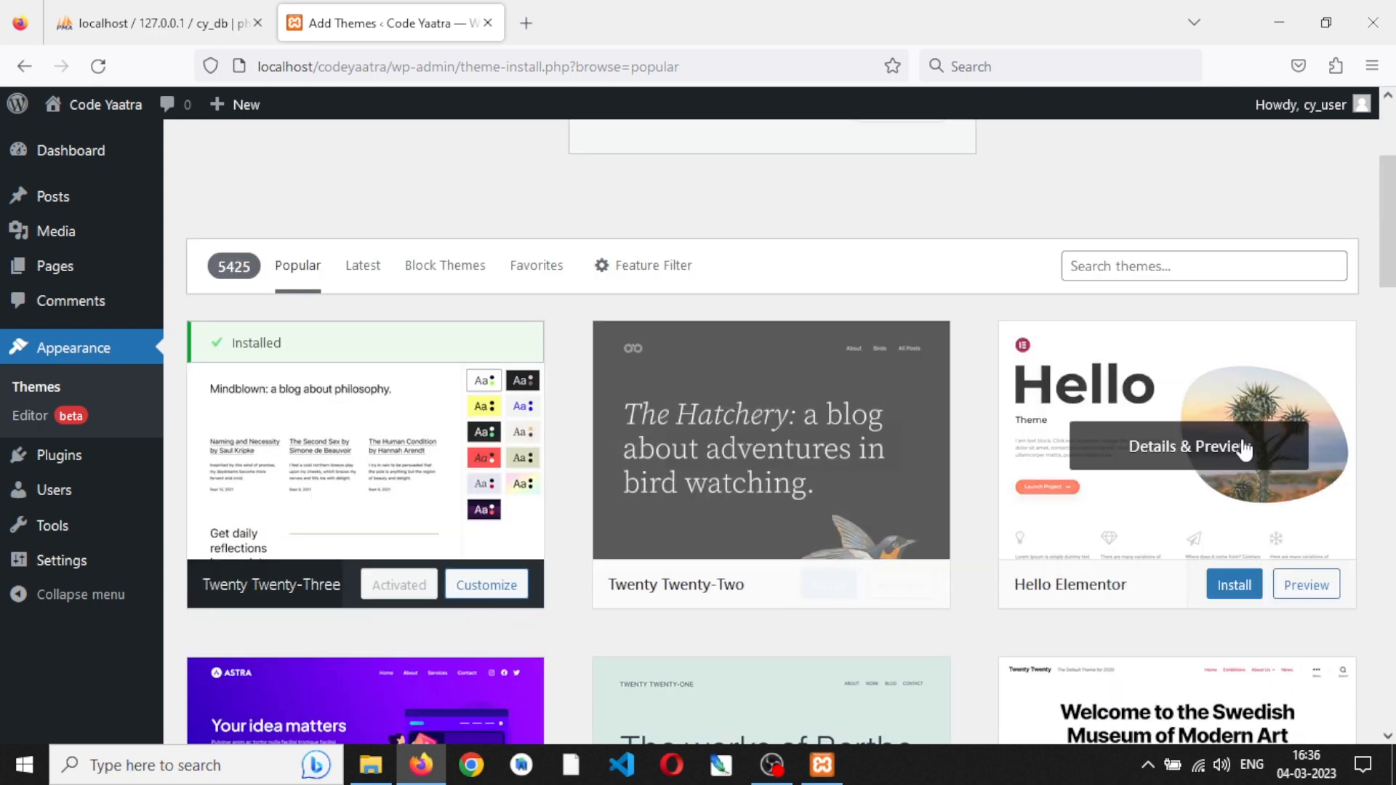
scroll(1137, 443, "down", 3)
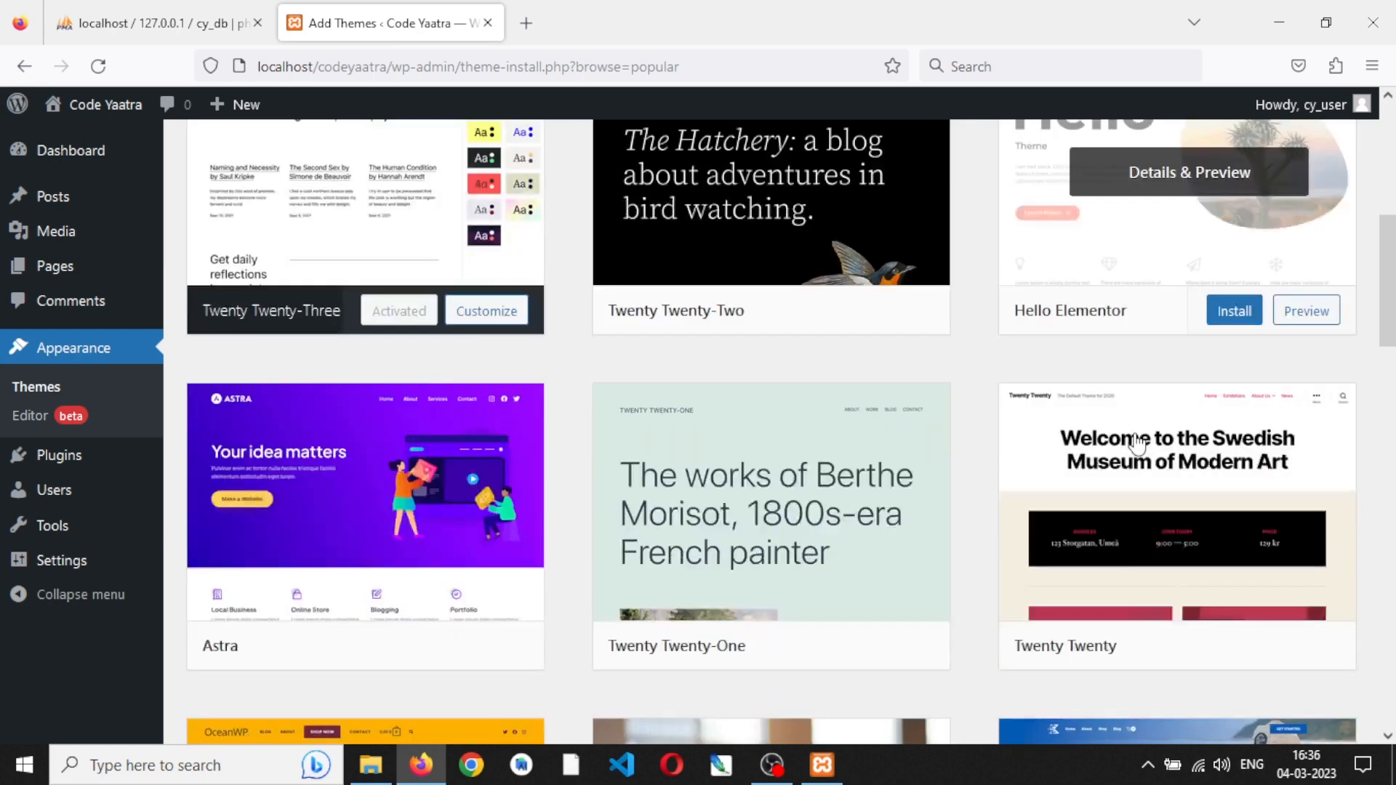
scroll(761, 463, "down", 2)
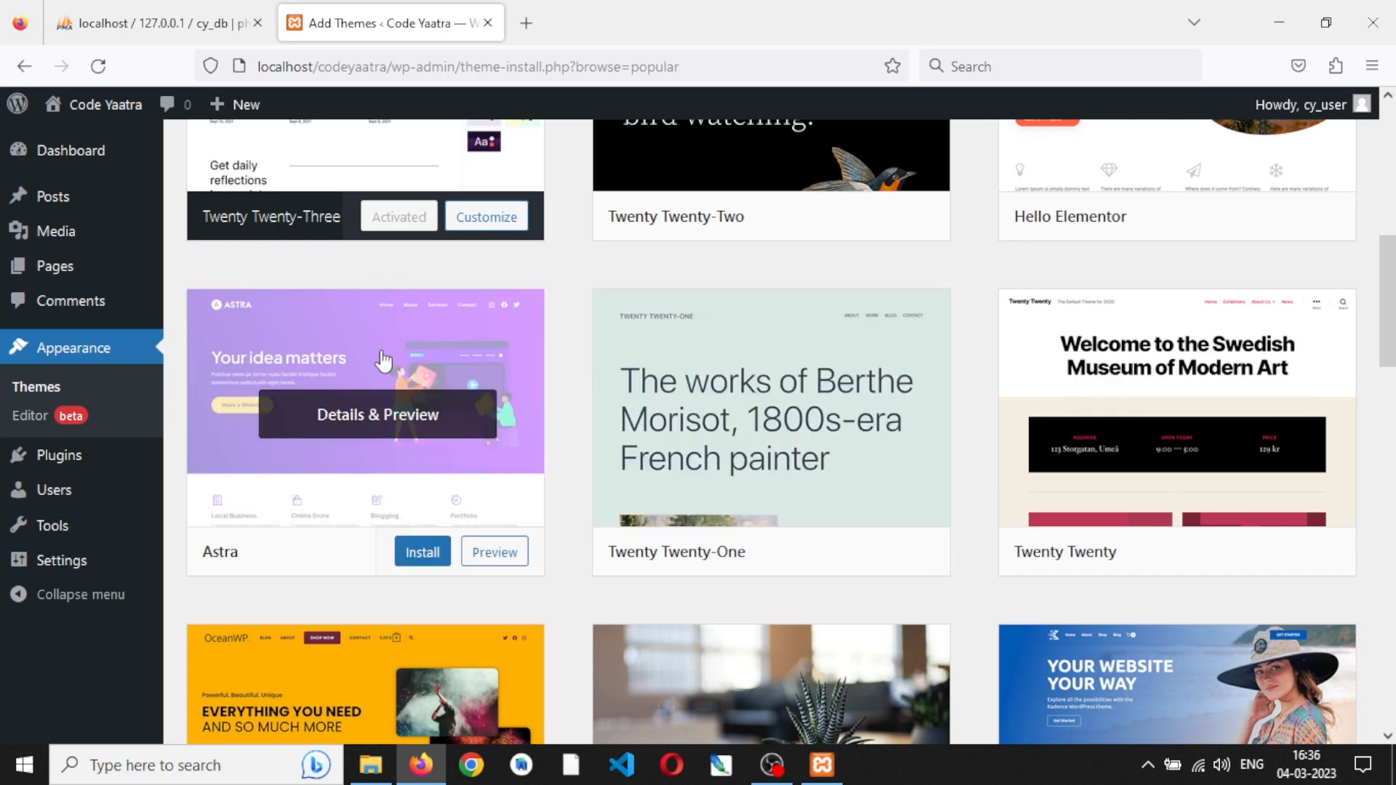
- Open the Astra theme's preview and look through its demo page from header to footer
left_click(382, 354)
scroll(783, 588, "down", 10)
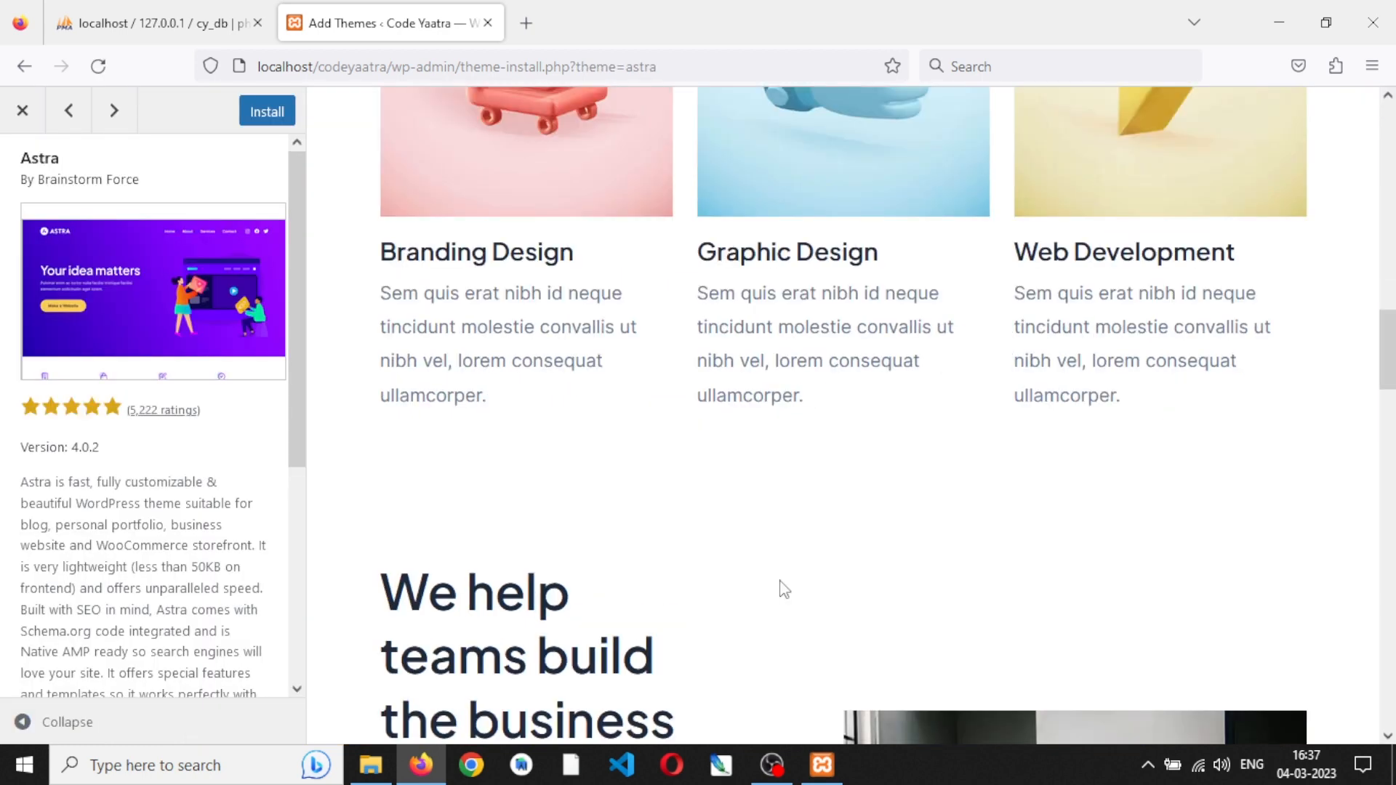
scroll(783, 589, "down", 10)
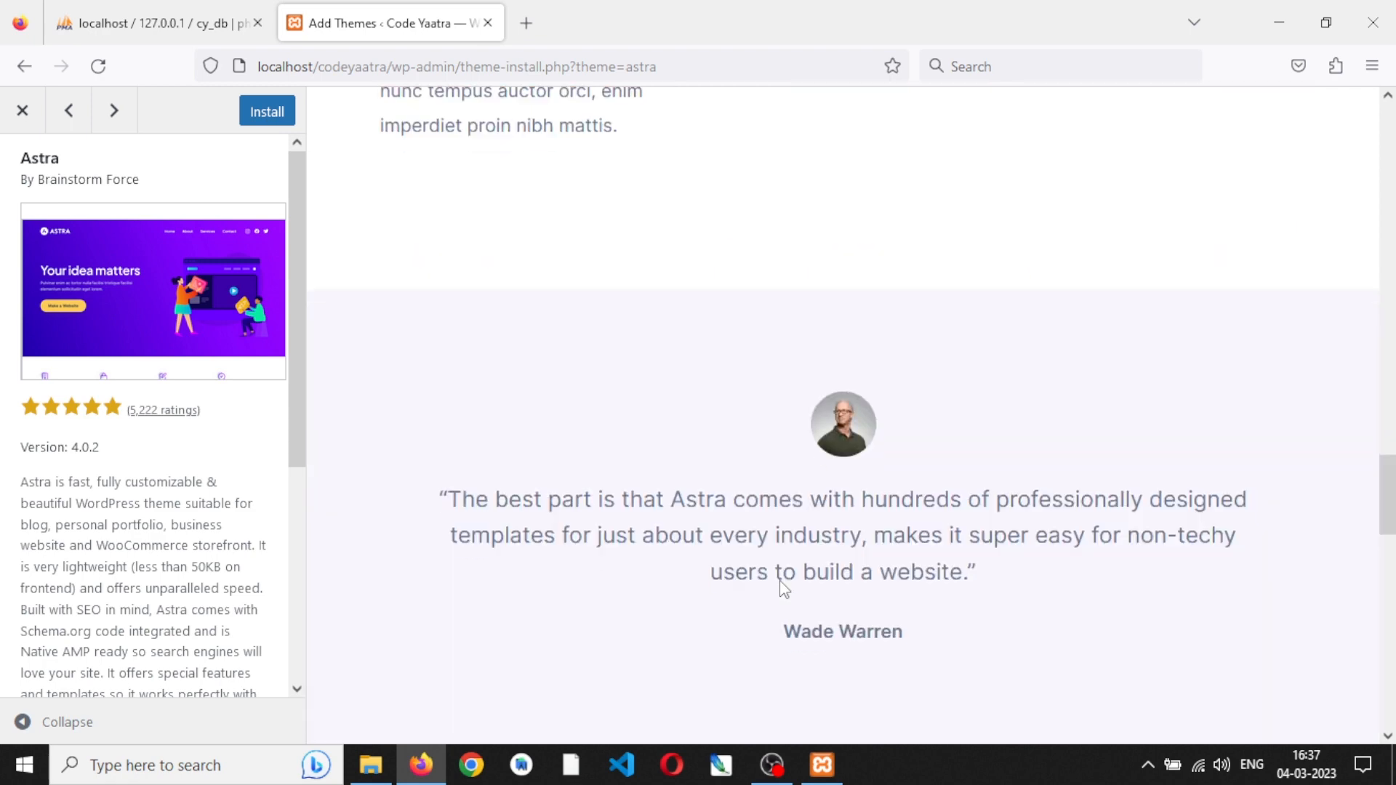
scroll(782, 580, "down", 15)
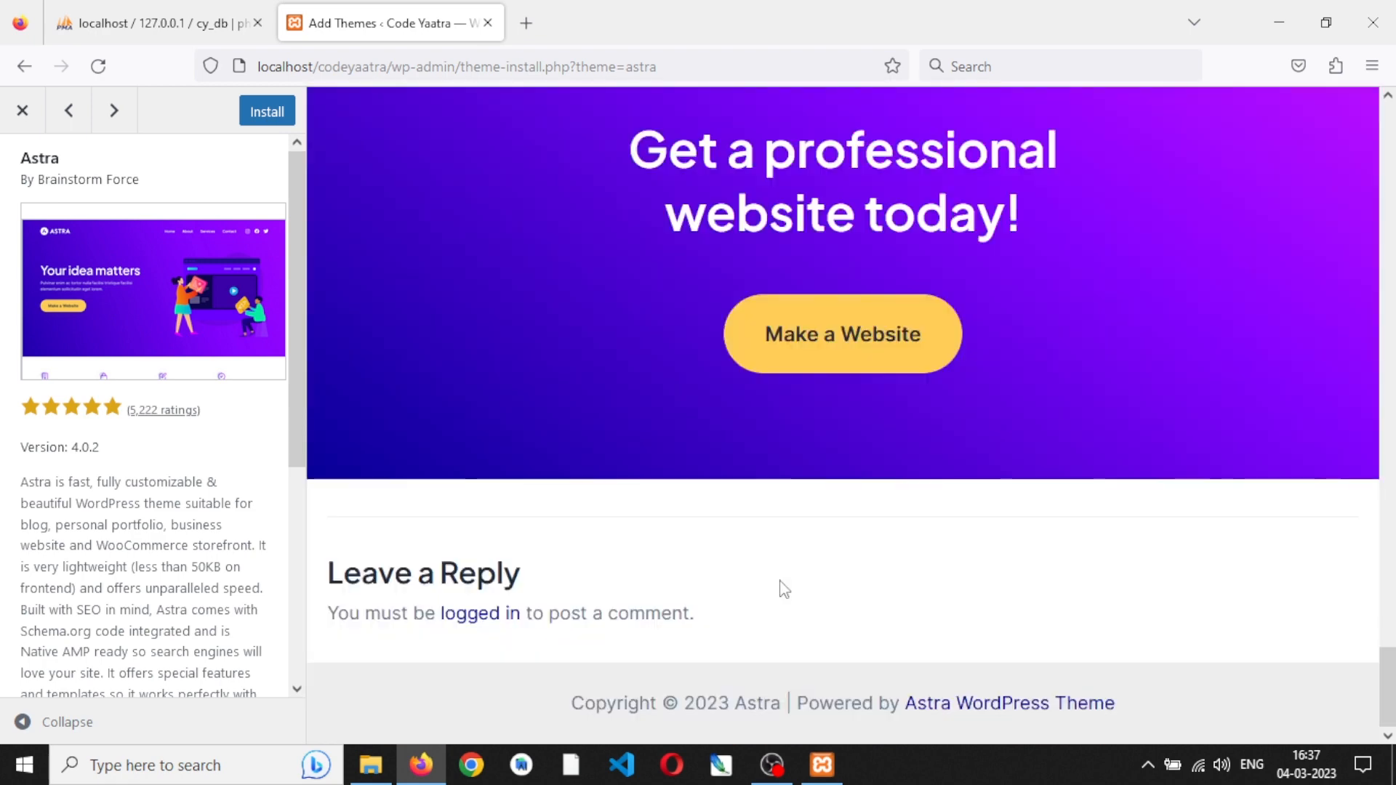
scroll(783, 588, "up", 20)
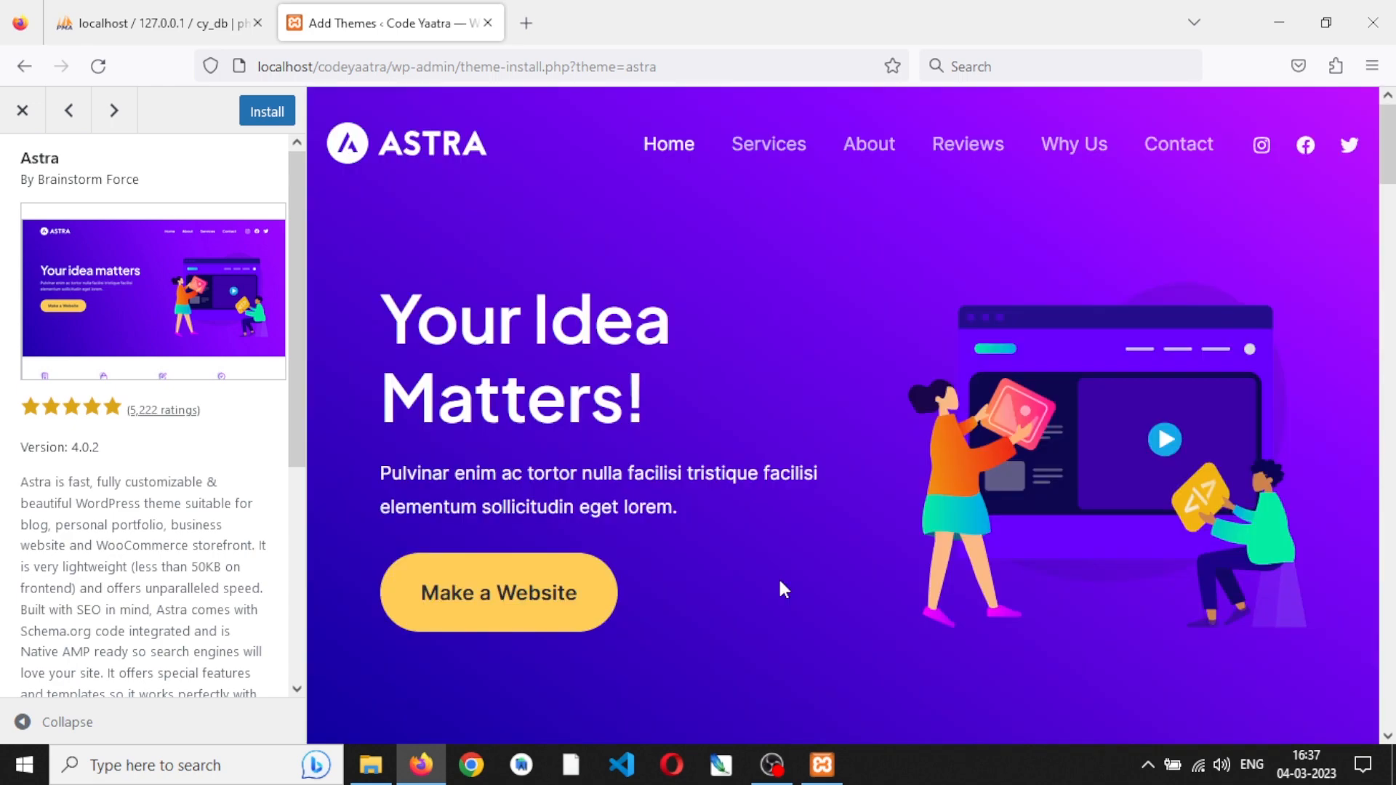
- Leave the Astra preview, then install and activate the Astra theme from the popular themes list
left_click(23, 111)
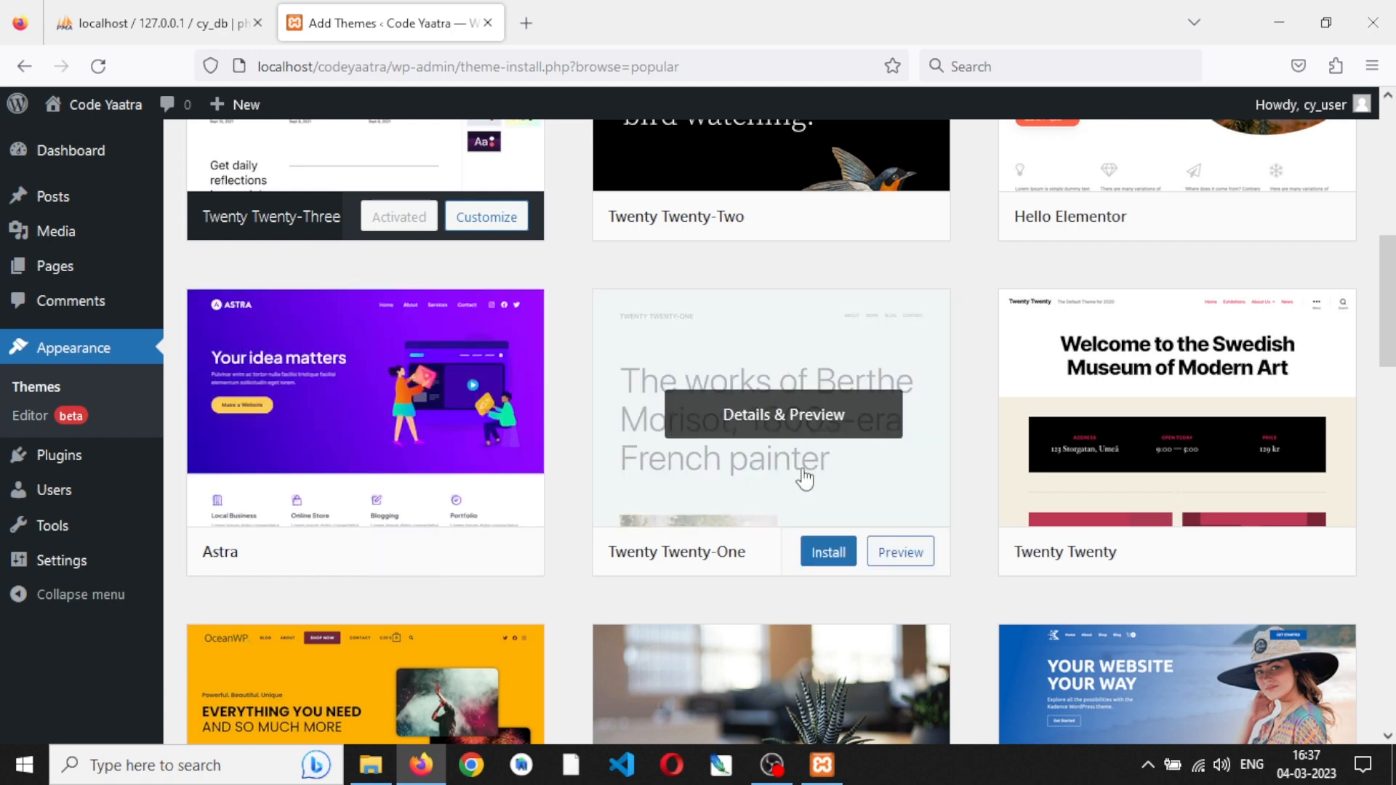
scroll(436, 630, "up", 1)
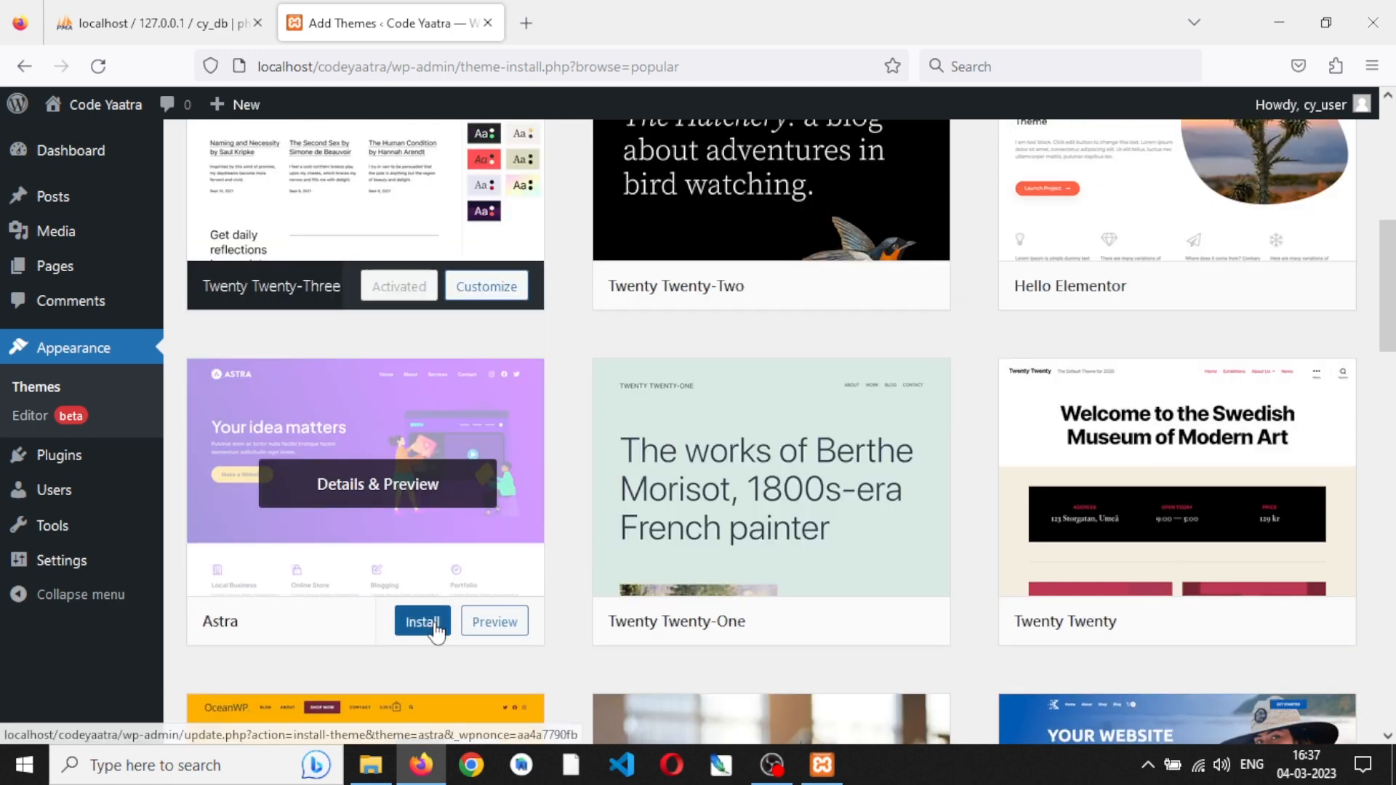
left_click(435, 632)
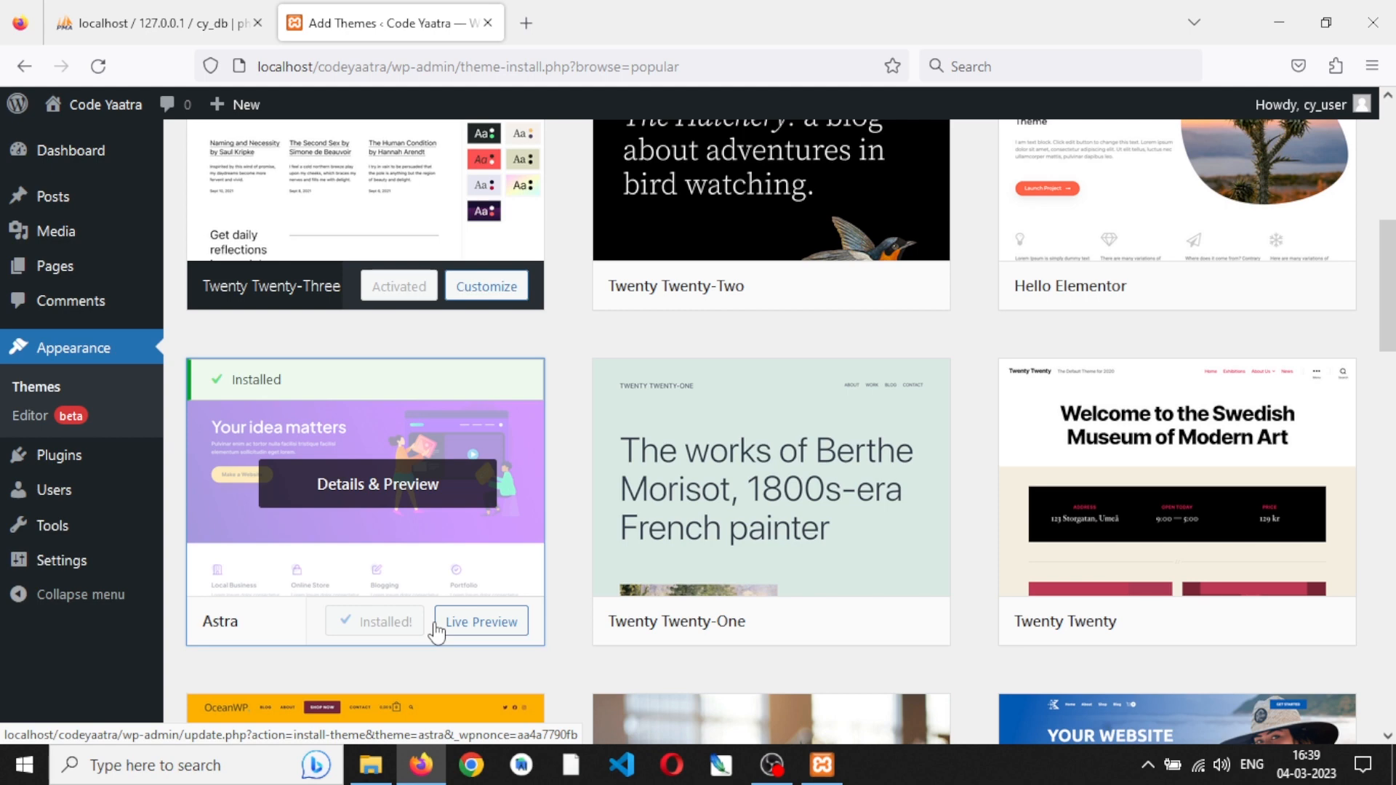
left_click(404, 623)
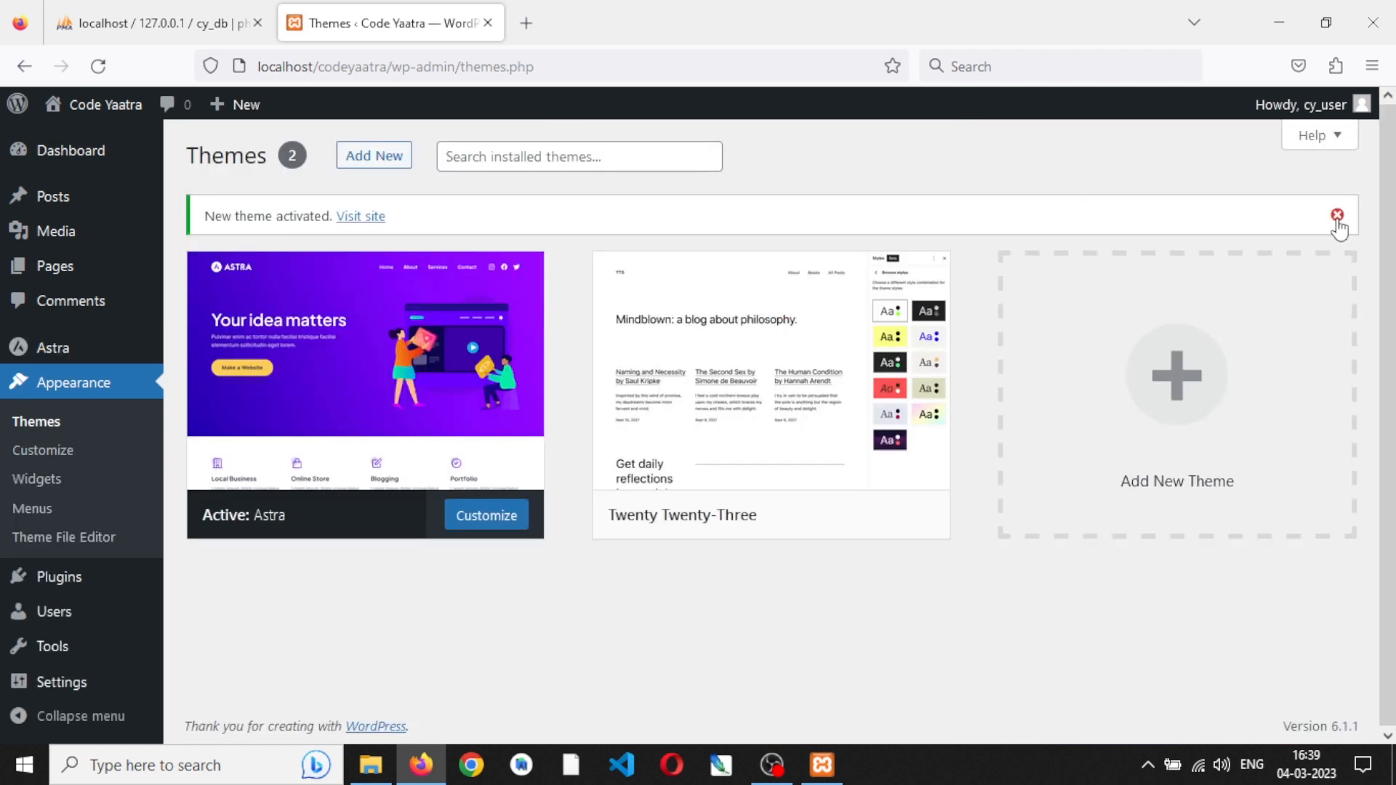
- Delete the Twenty Twenty-Three theme from the WordPress themes page and check the themes folder in File Explorer
left_click(812, 458)
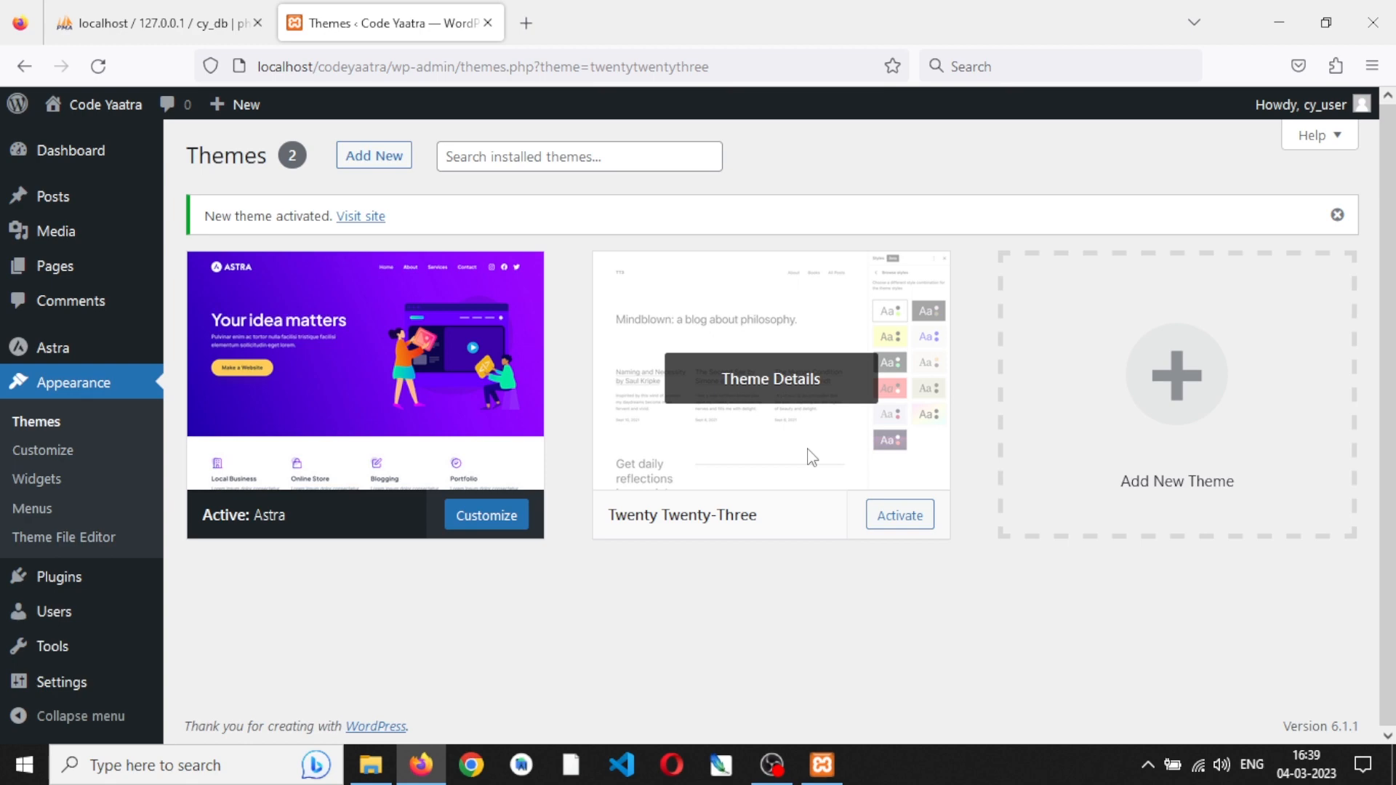
left_click(812, 458)
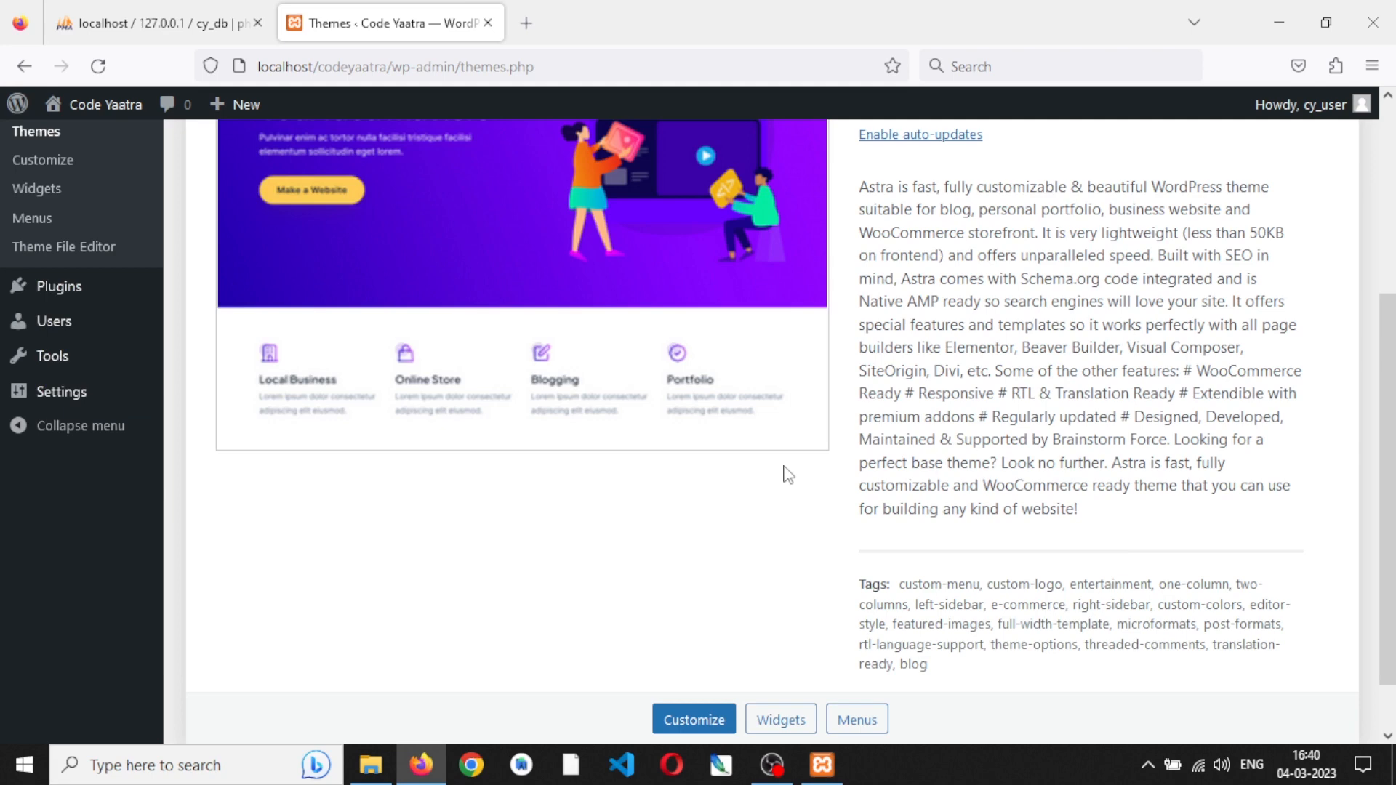
scroll(787, 474, "up", 4)
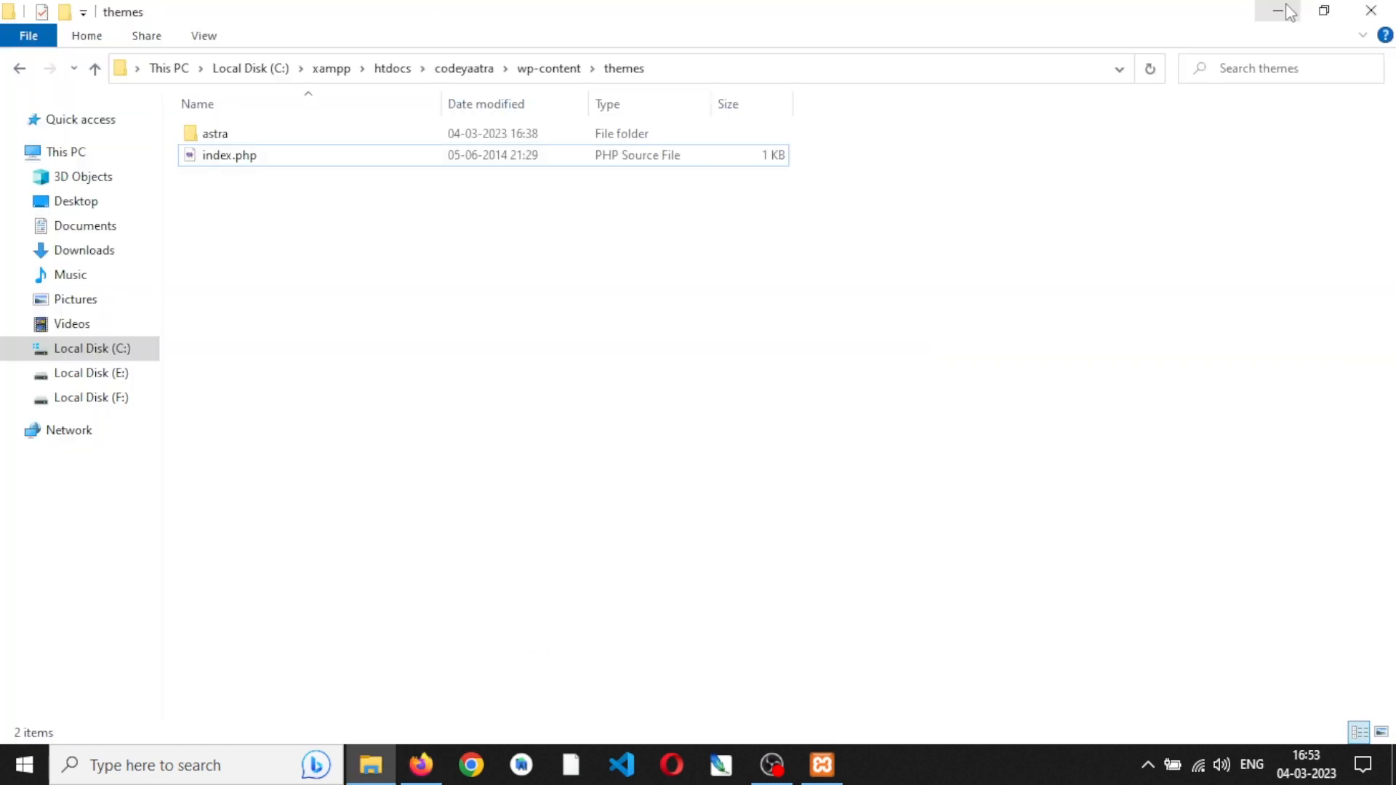
left_click(1278, 11)
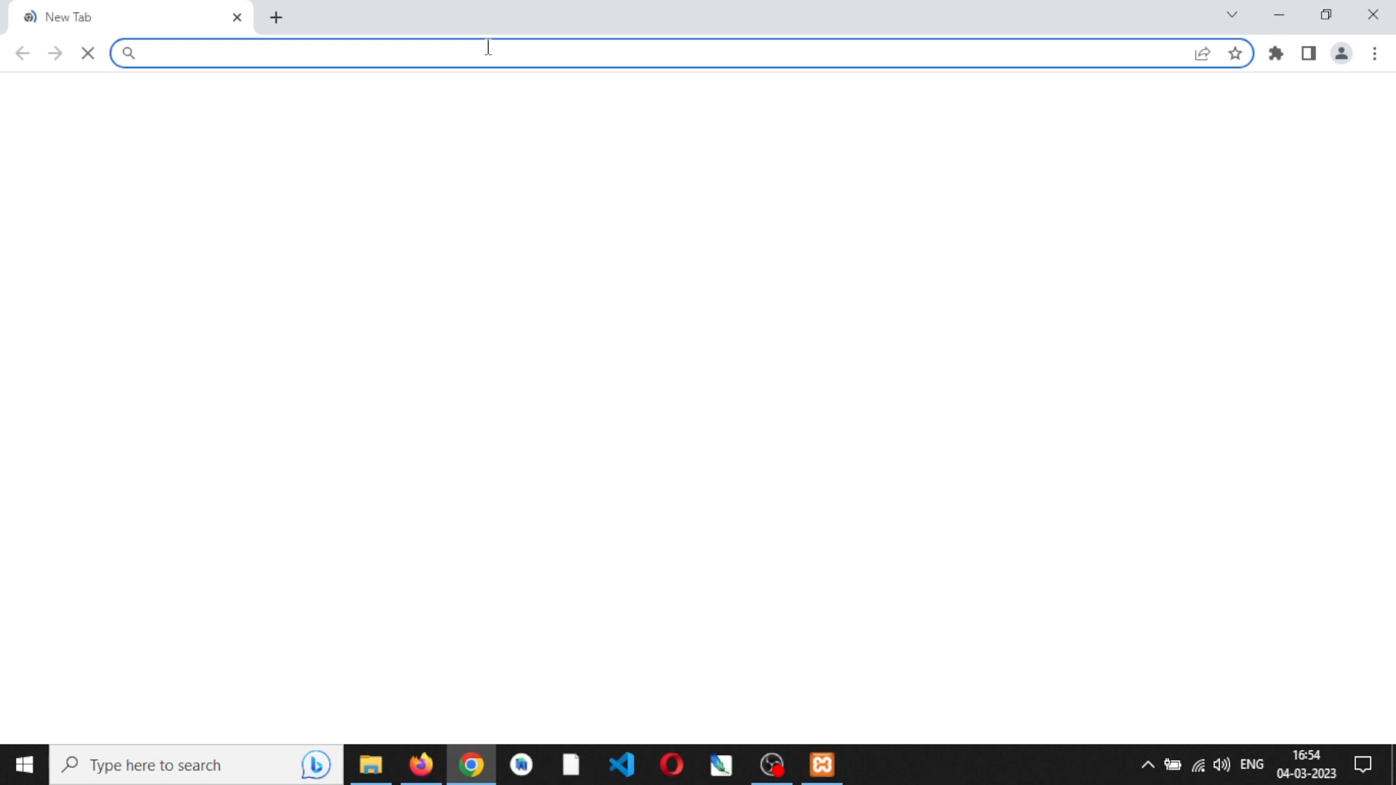
- Load the site's front page in Chrome at localhost:80/codeyaatra
type("localhost:80")
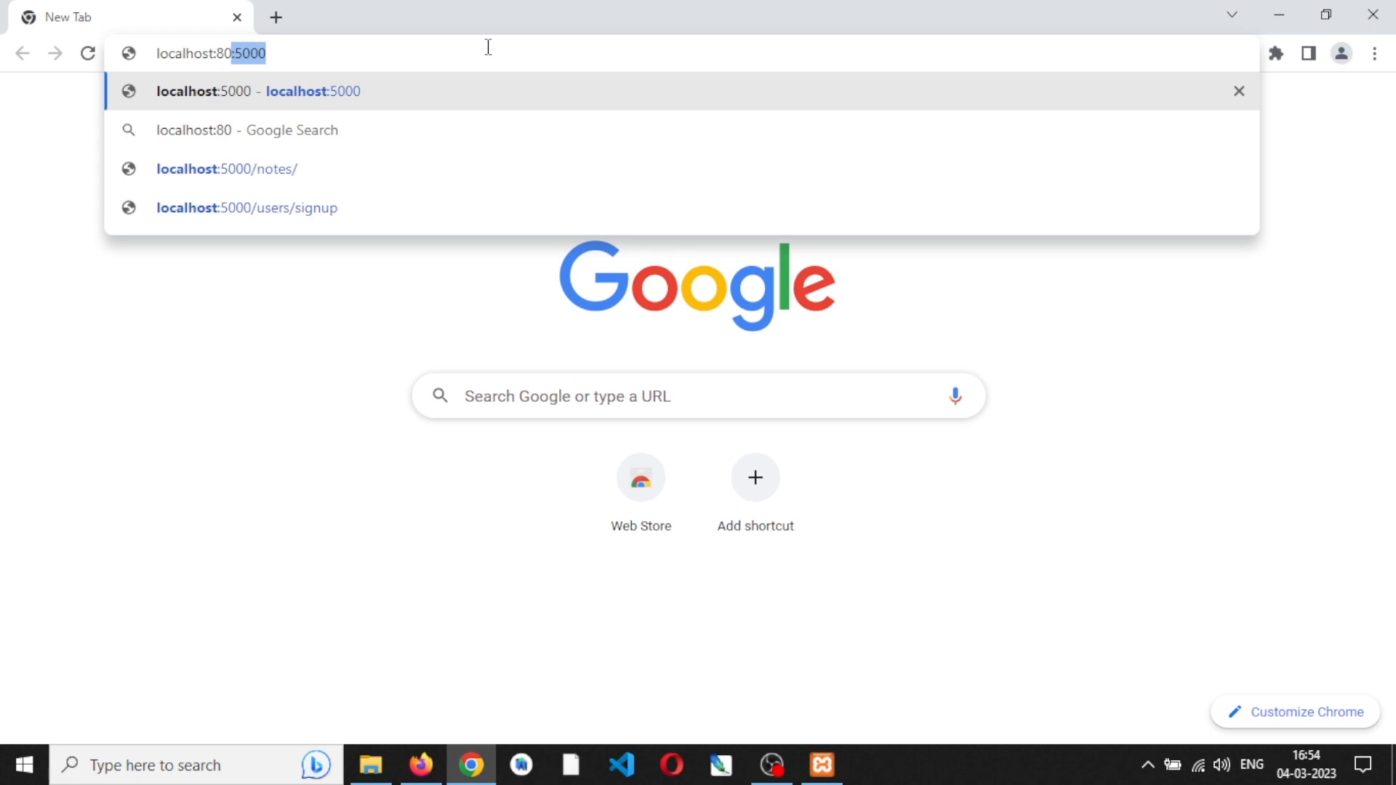
type("/code")
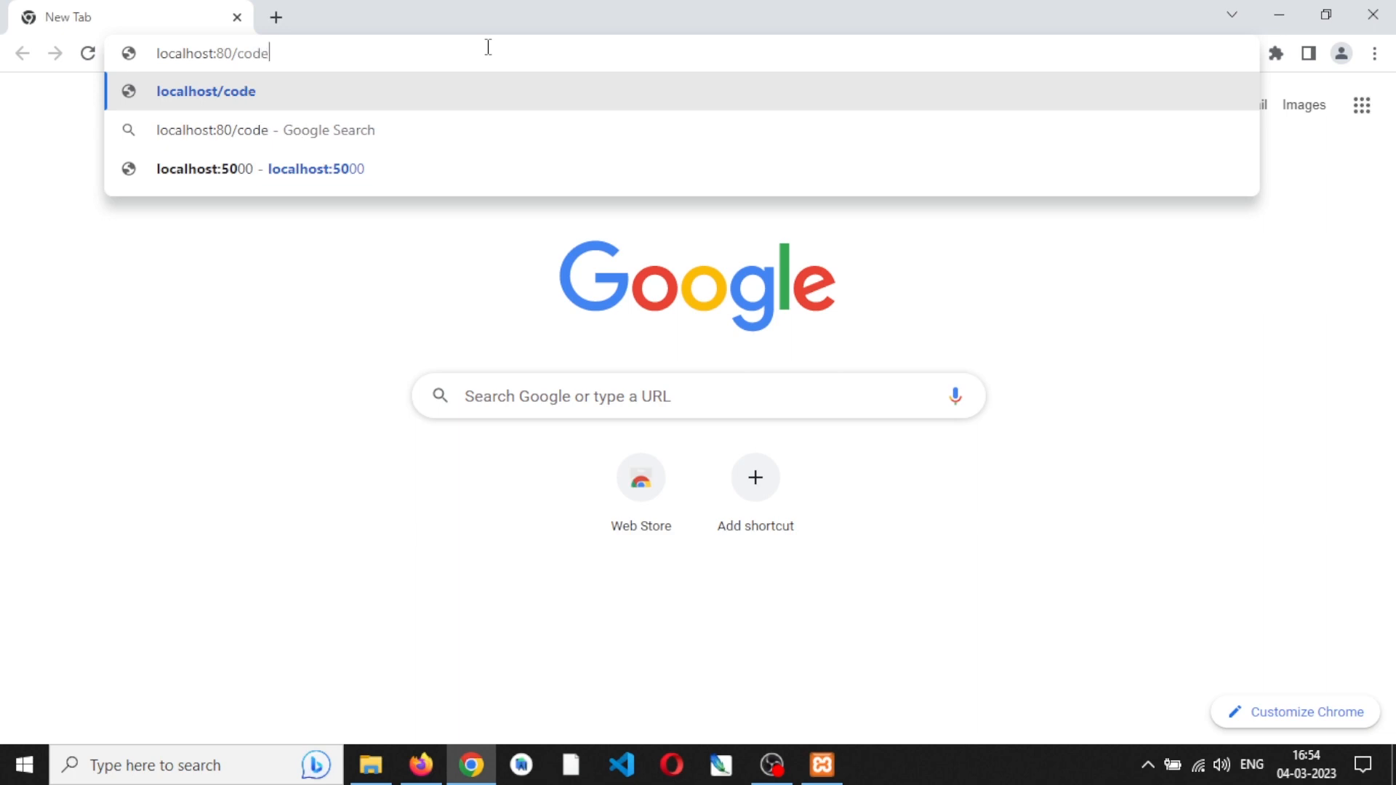
type("ya")
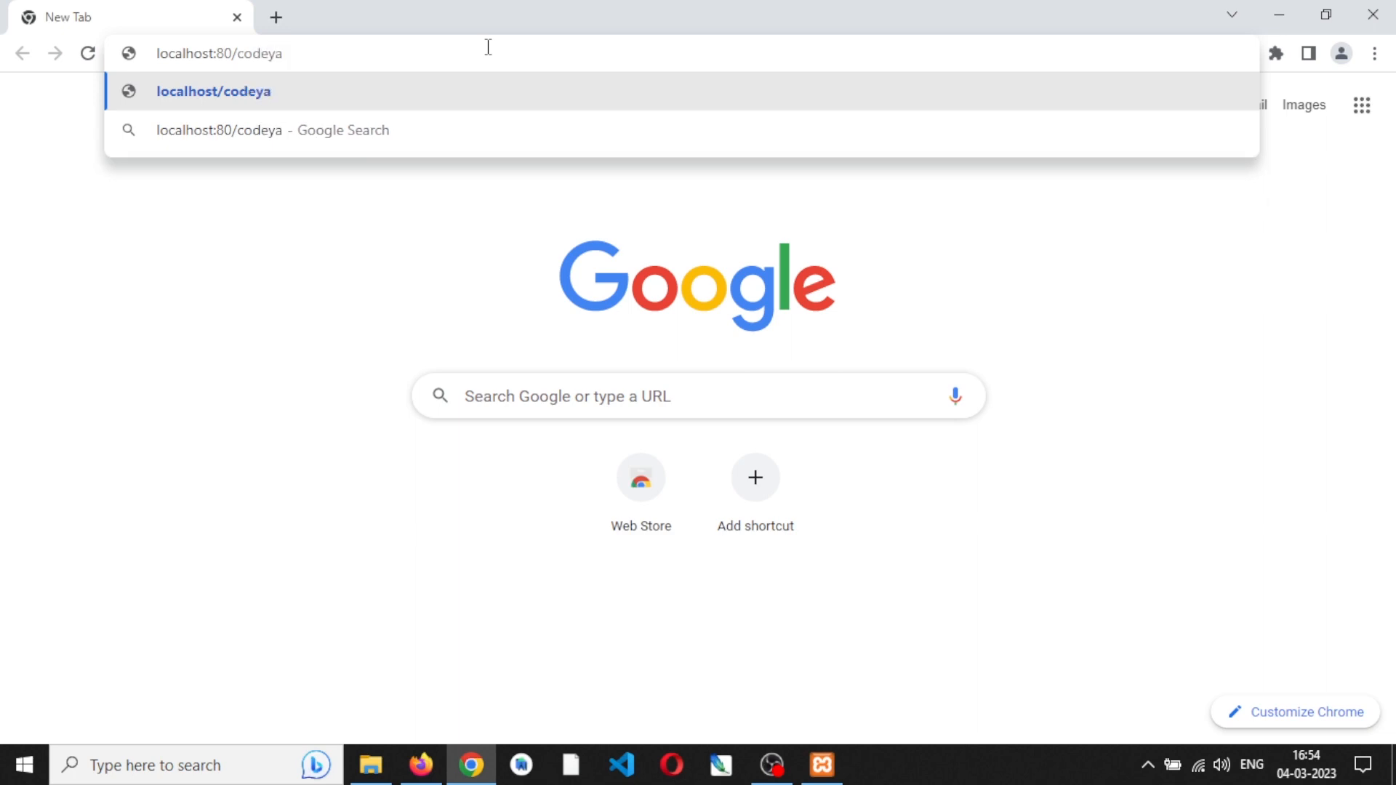
type("tra")
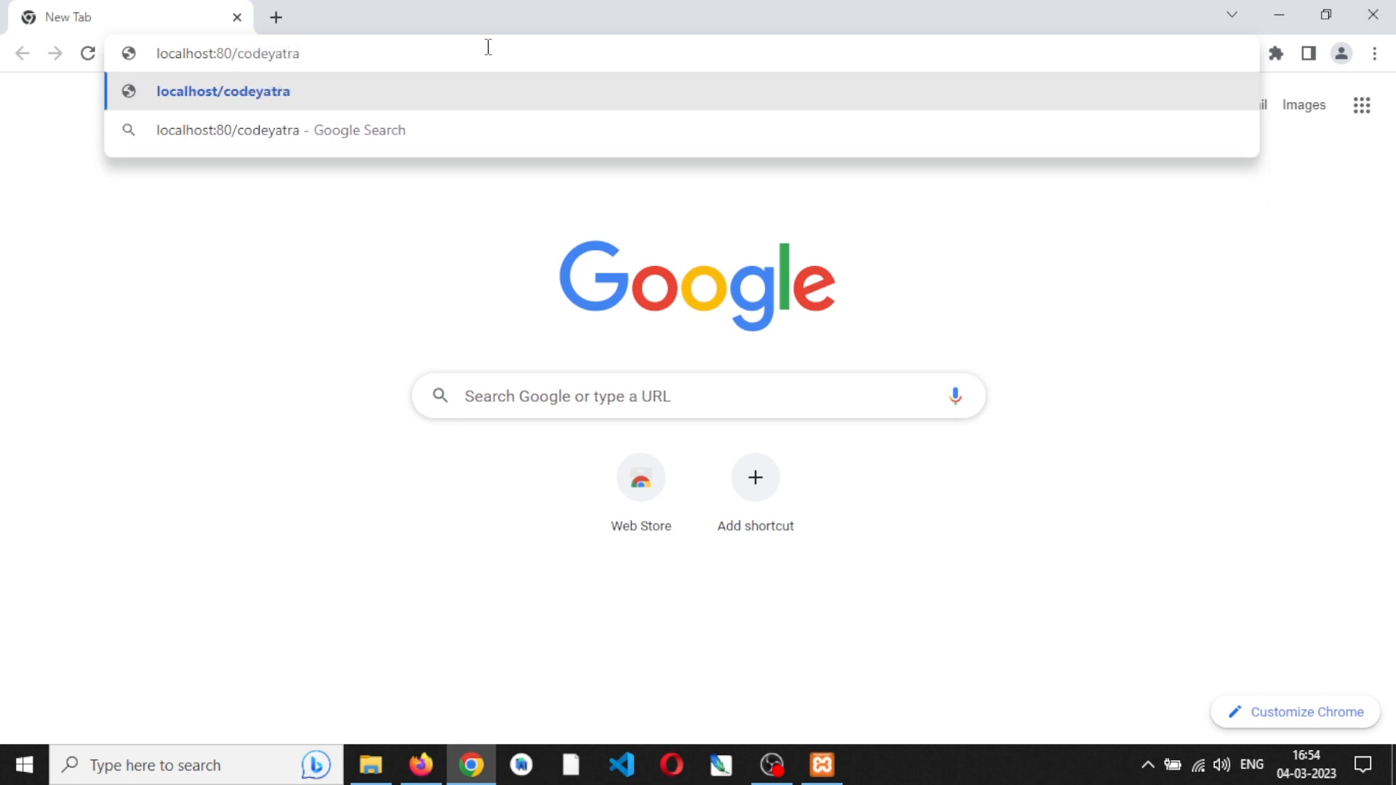
key("Left")
key("Left")
type("a")
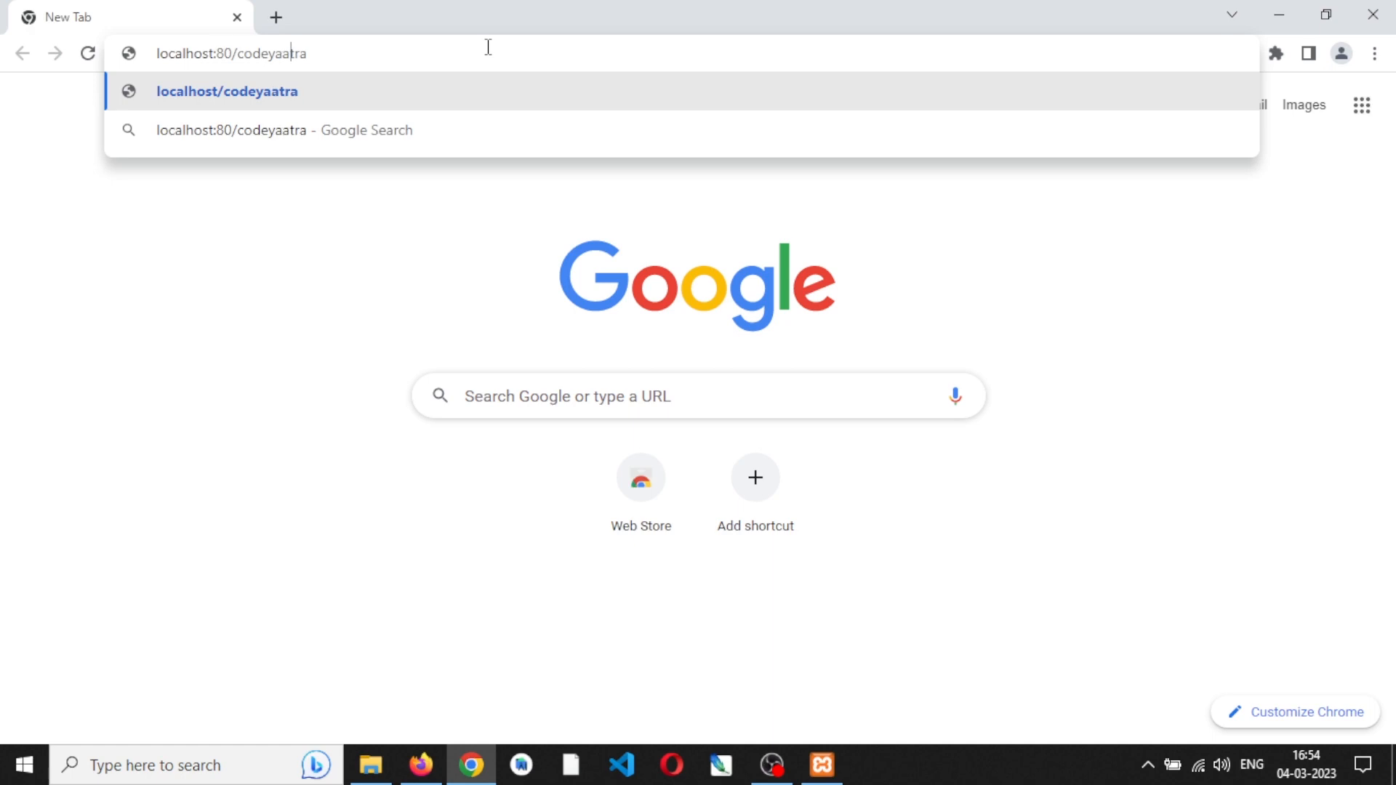
key("Return")
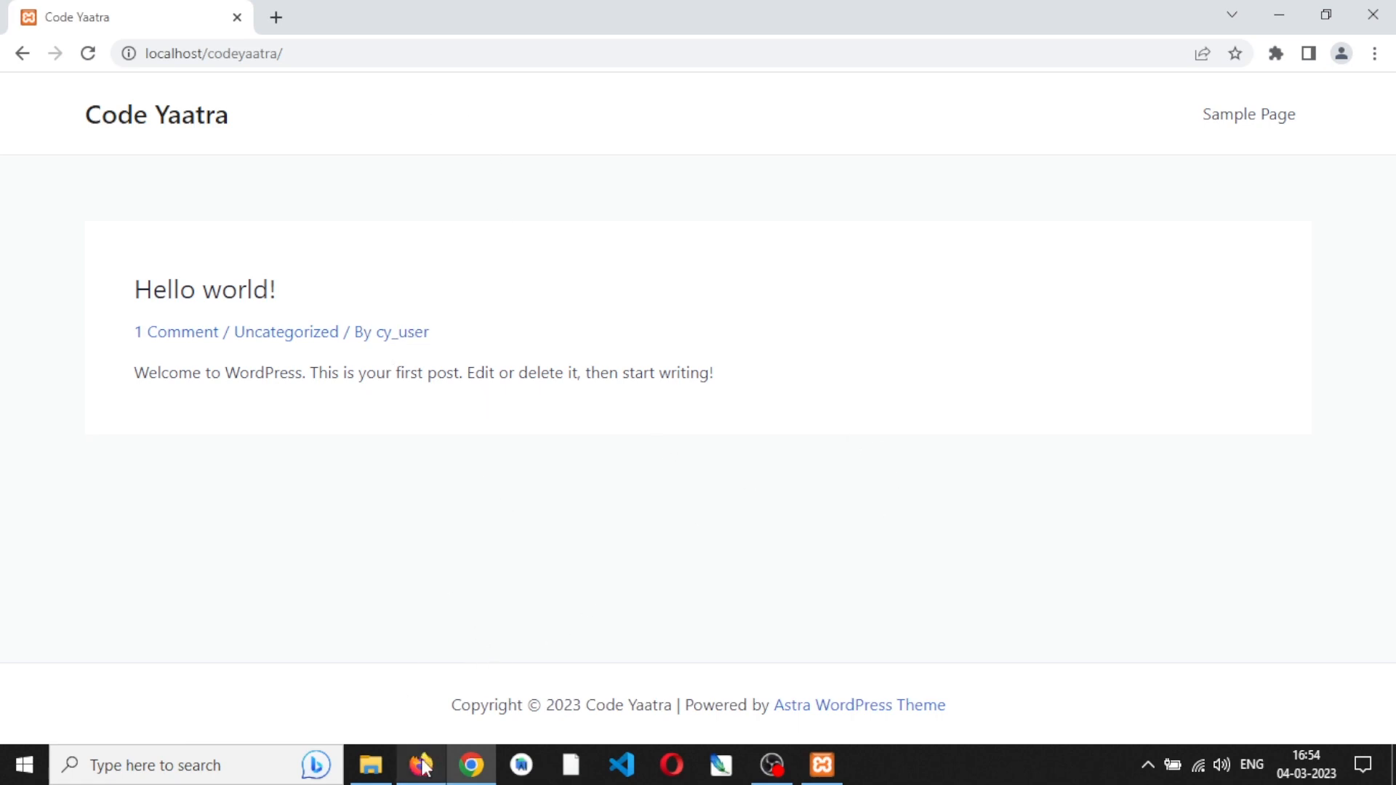
- Switch to Firefox, open the customizer for the active Astra theme and look over its demo page preview
mouse_move(427, 776)
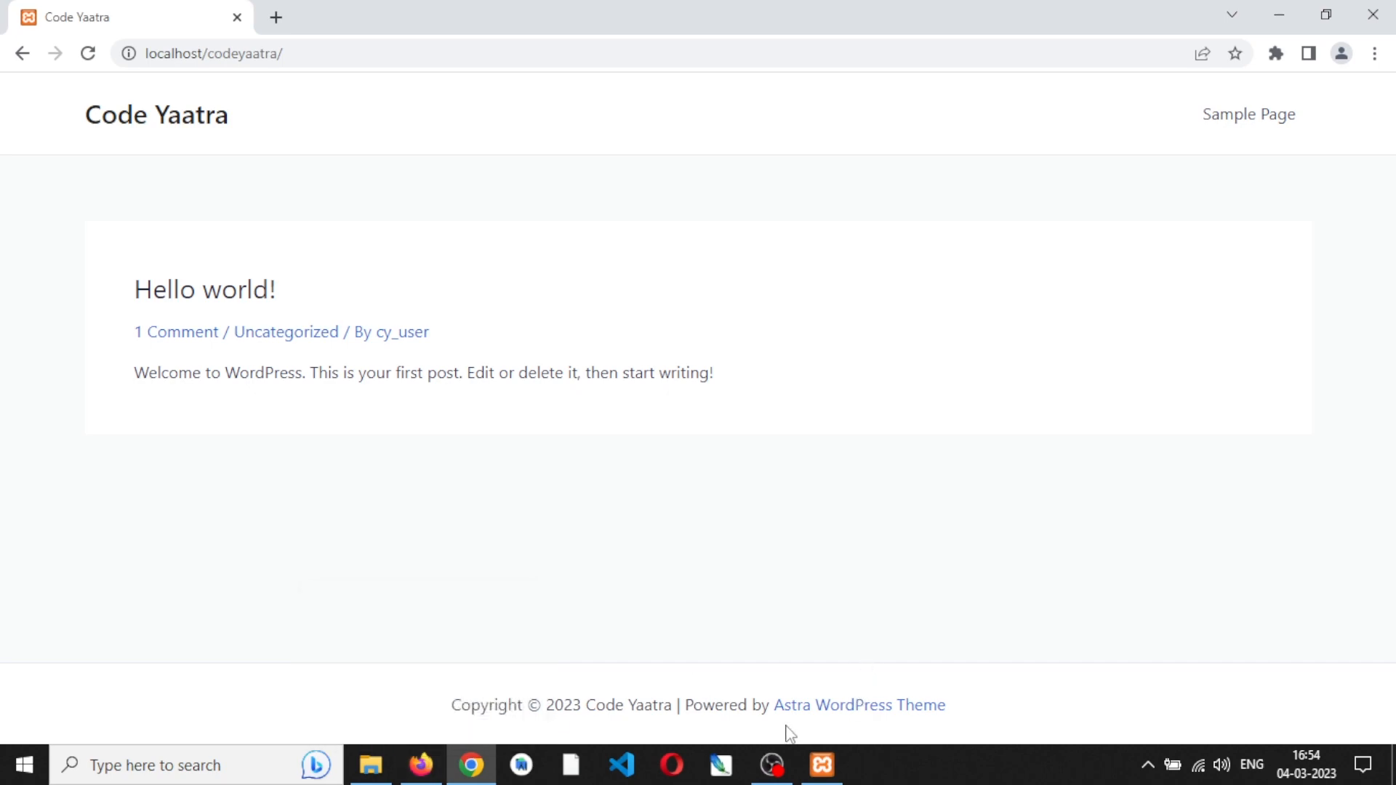
left_click(419, 767)
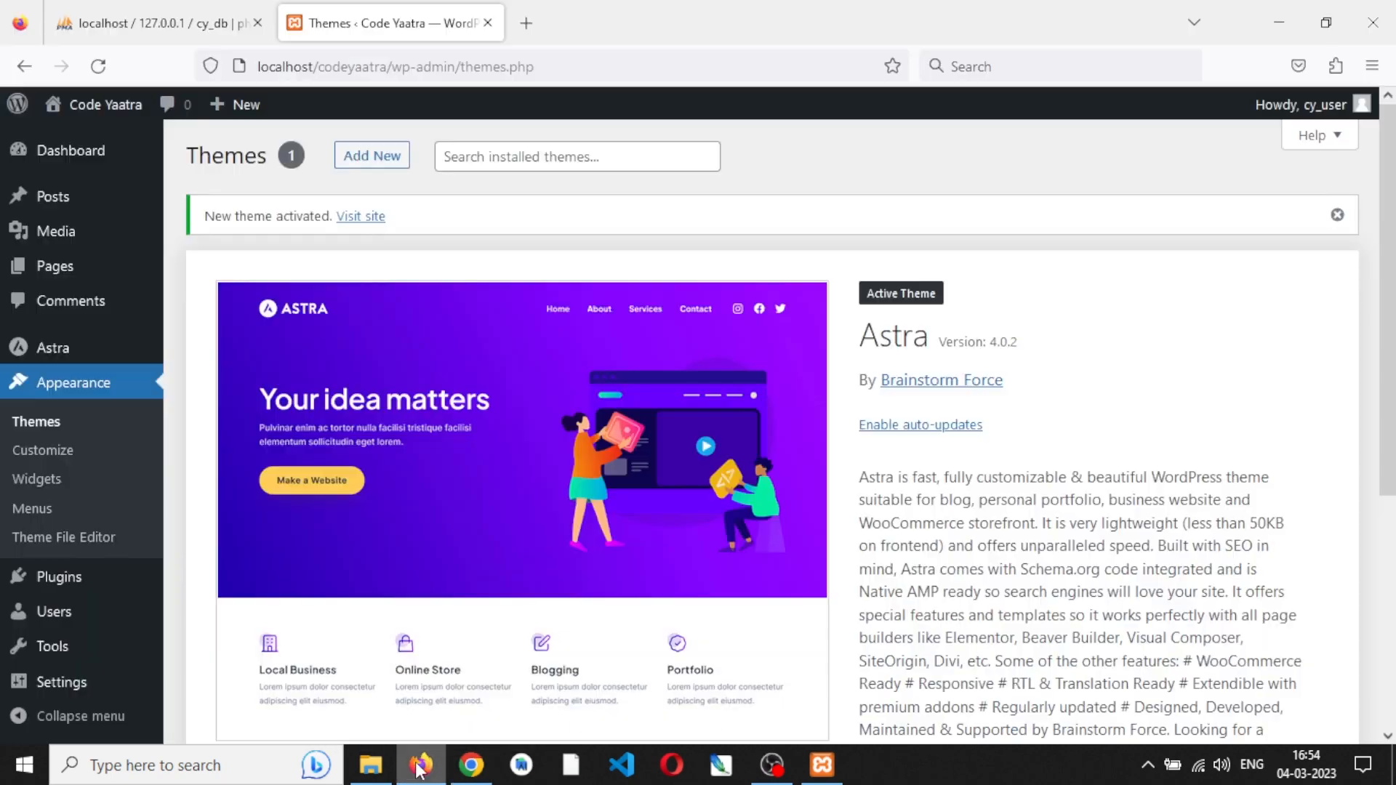
scroll(485, 468, "down", 3)
scroll(488, 480, "down", 2)
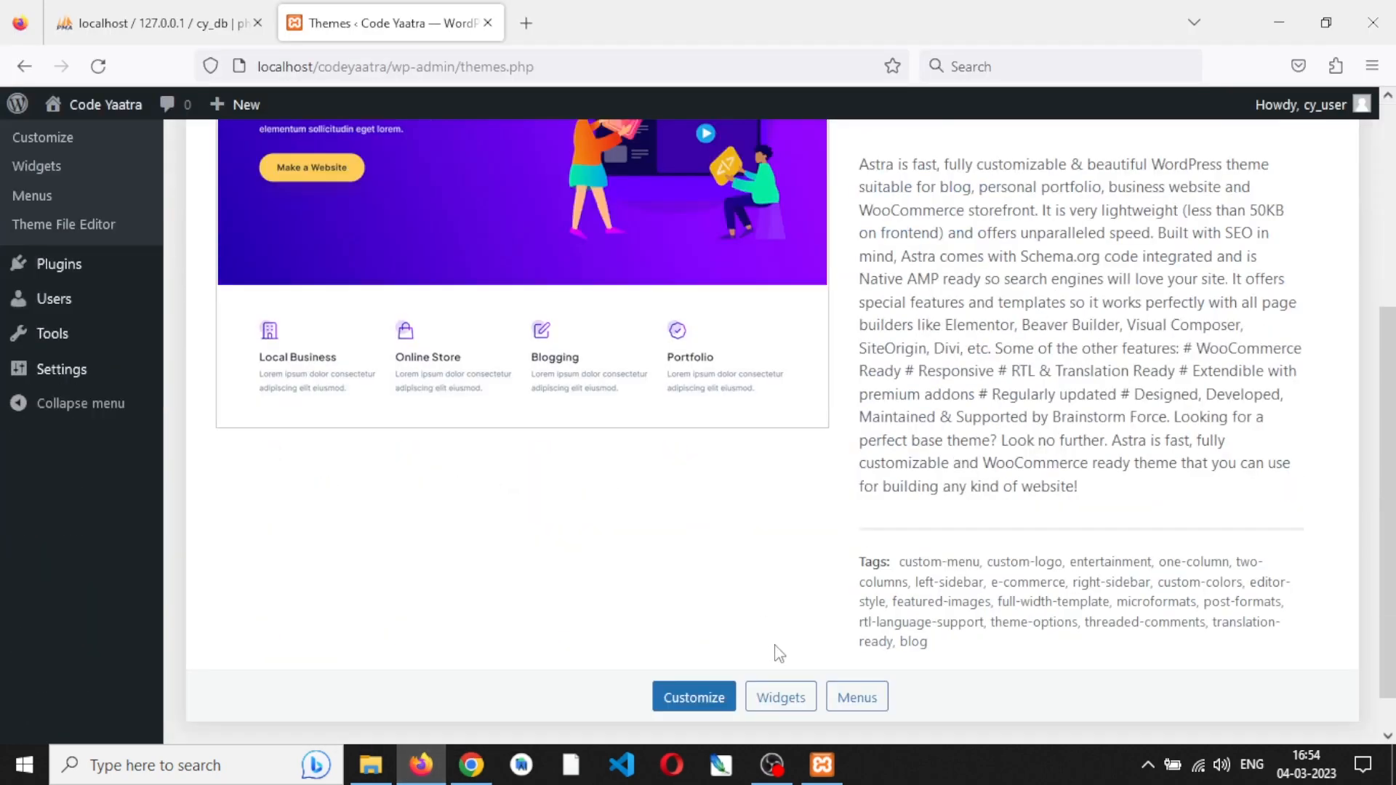
left_click(685, 711)
left_click_drag(305, 395, 289, 324)
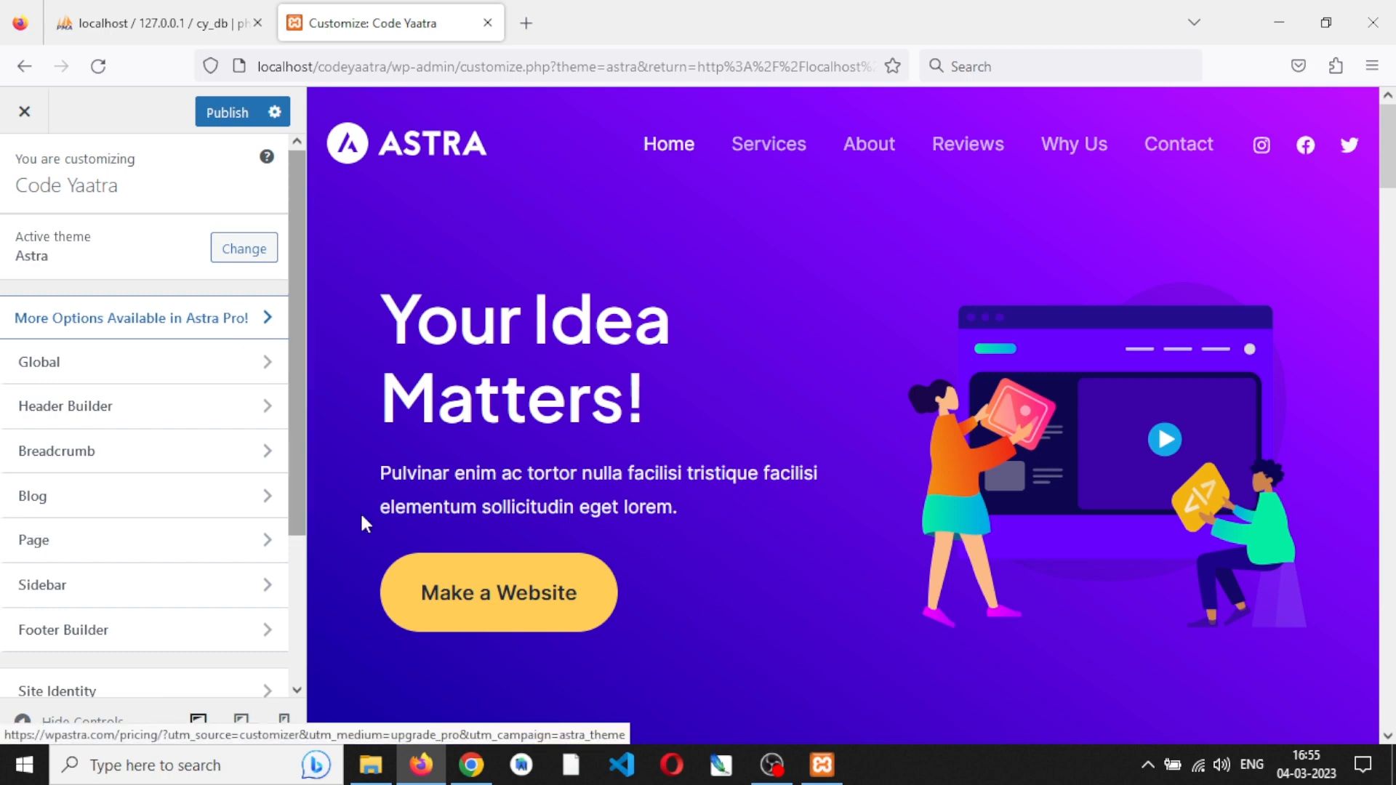
scroll(530, 596, "down", 3)
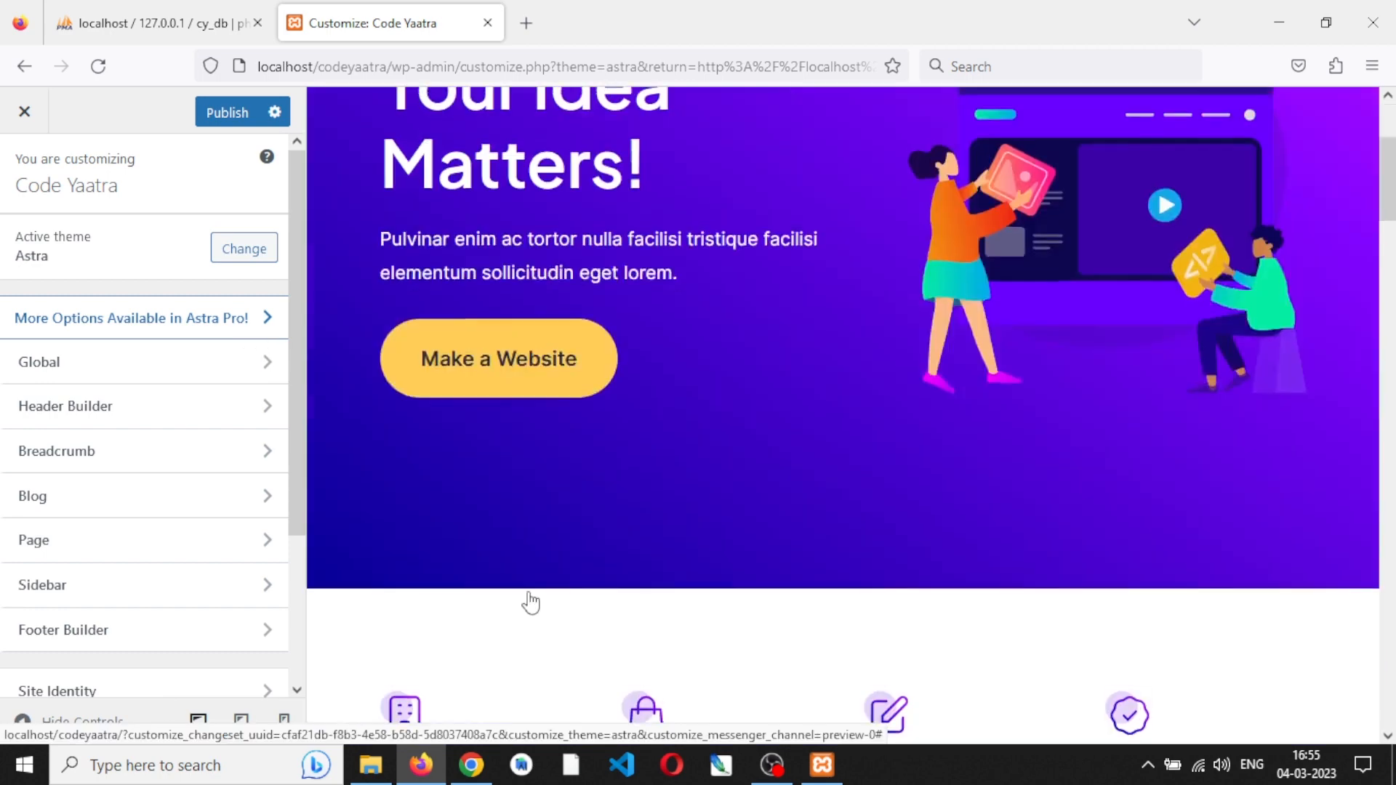
scroll(757, 530, "down", 8)
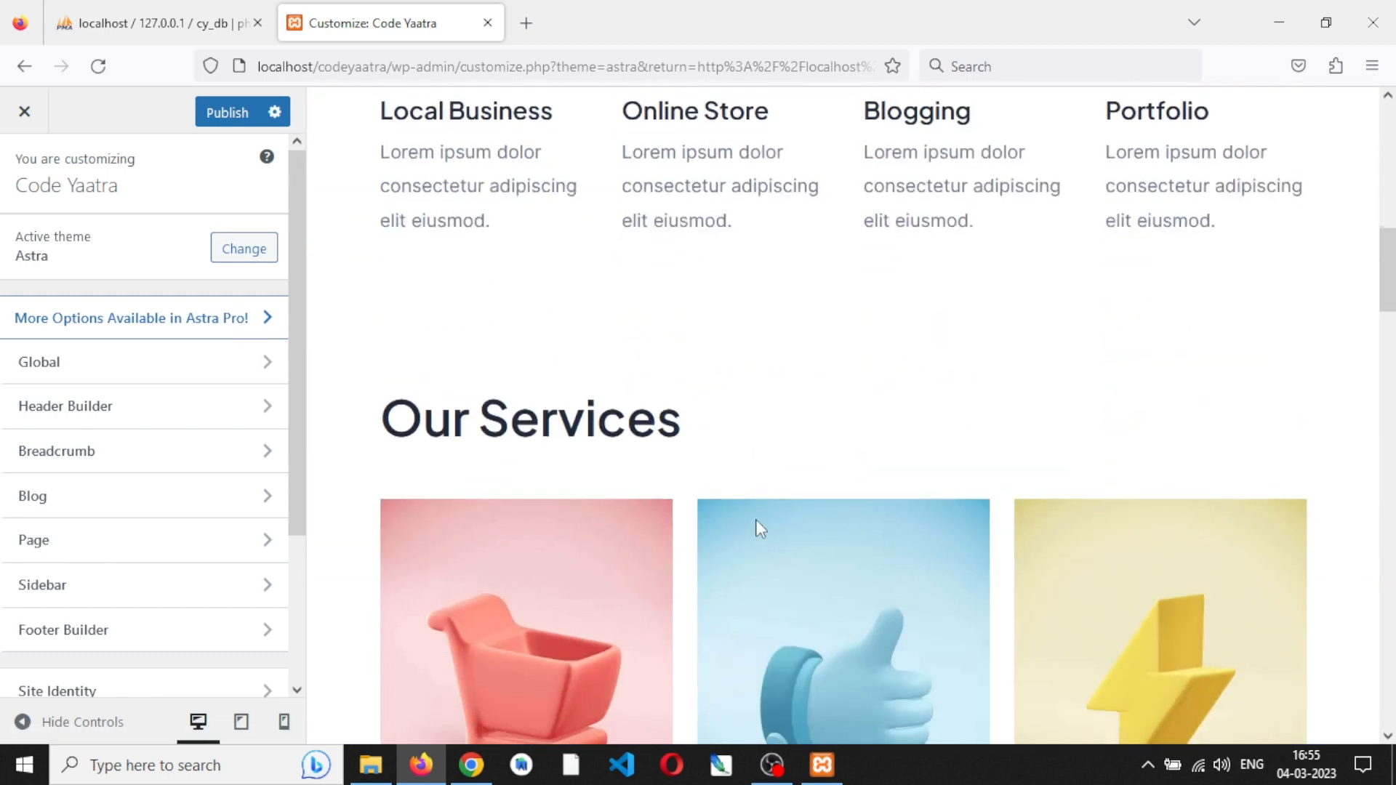
scroll(757, 529, "up", 10)
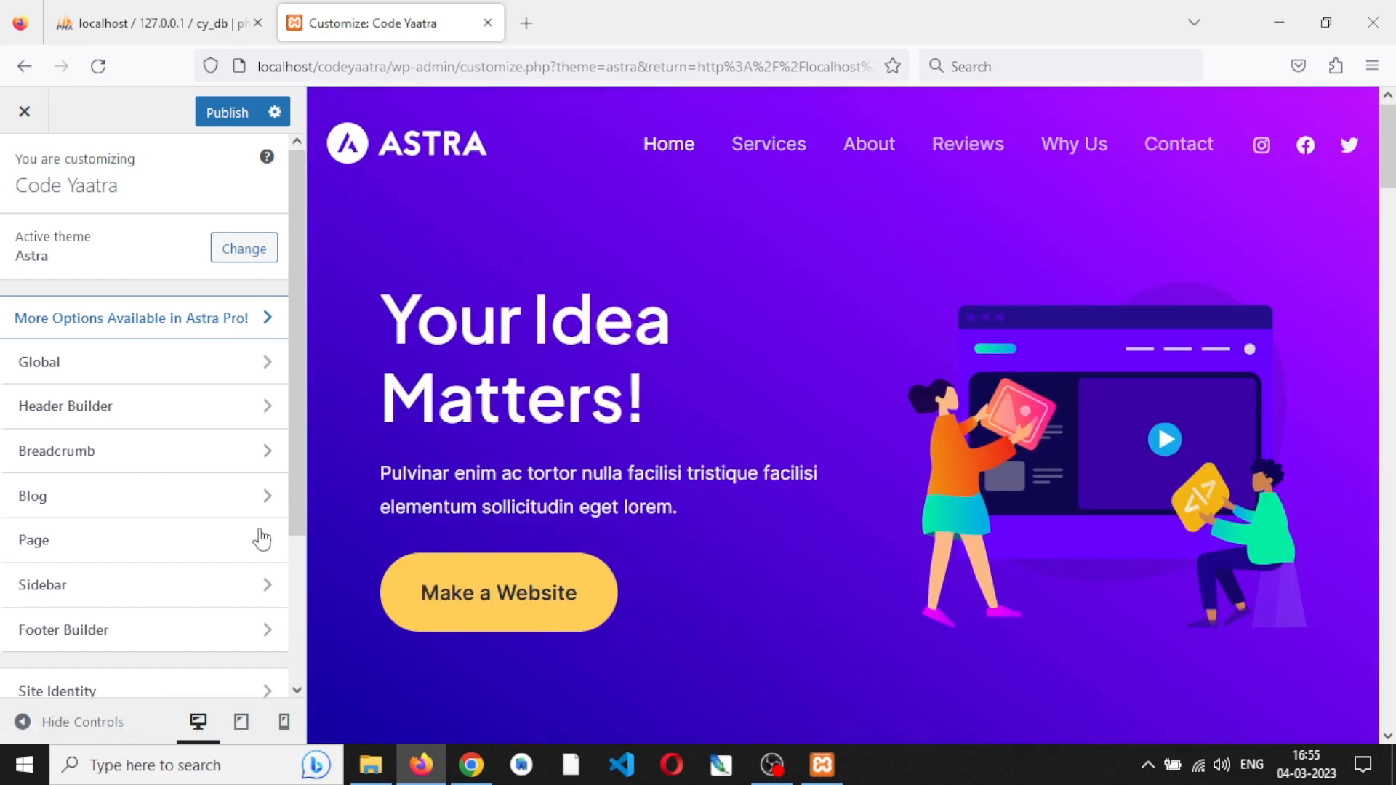
- Open the Header Builder in the customizer and remove the Social element from the header's middle row
scroll(184, 436, "down", 1)
scroll(184, 436, "down", 3)
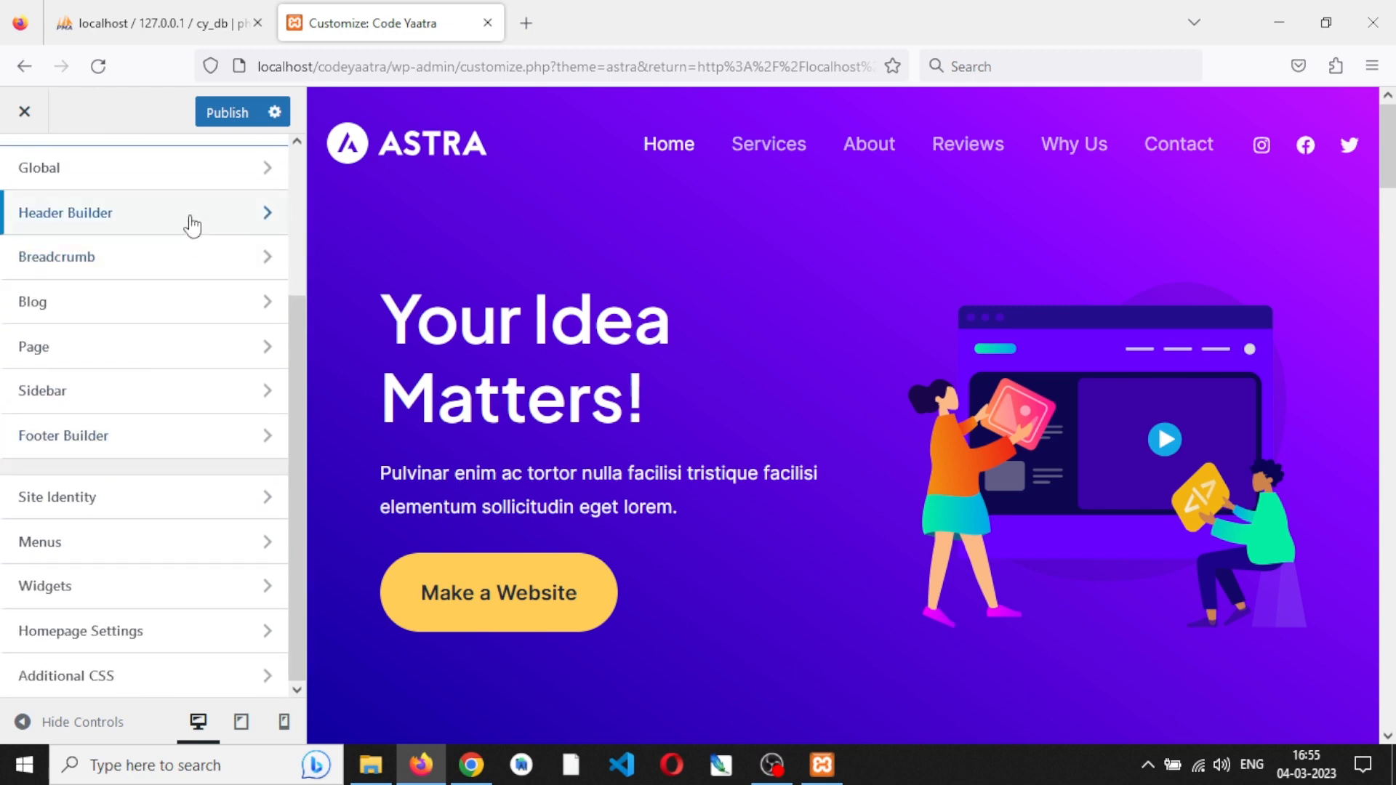
left_click(192, 226)
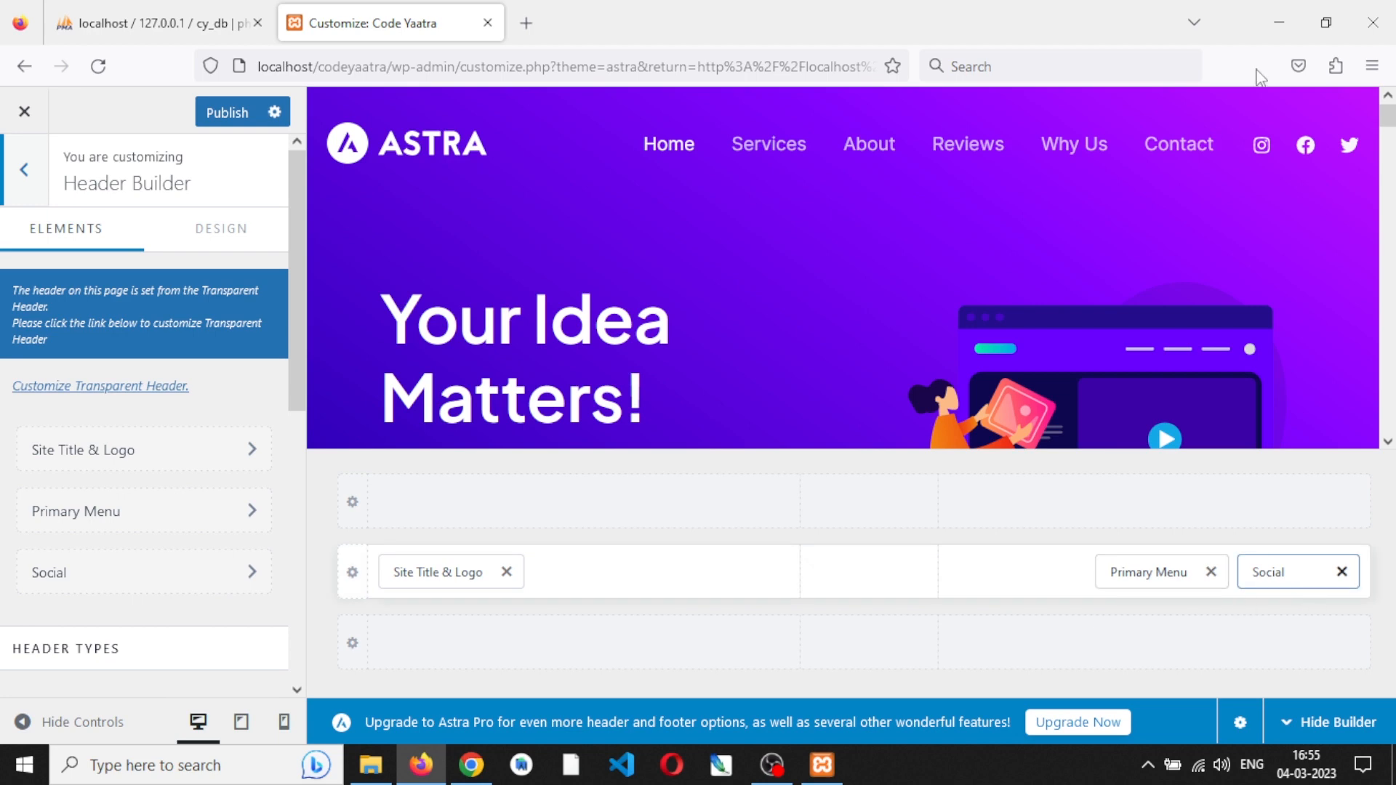
left_click(1341, 572)
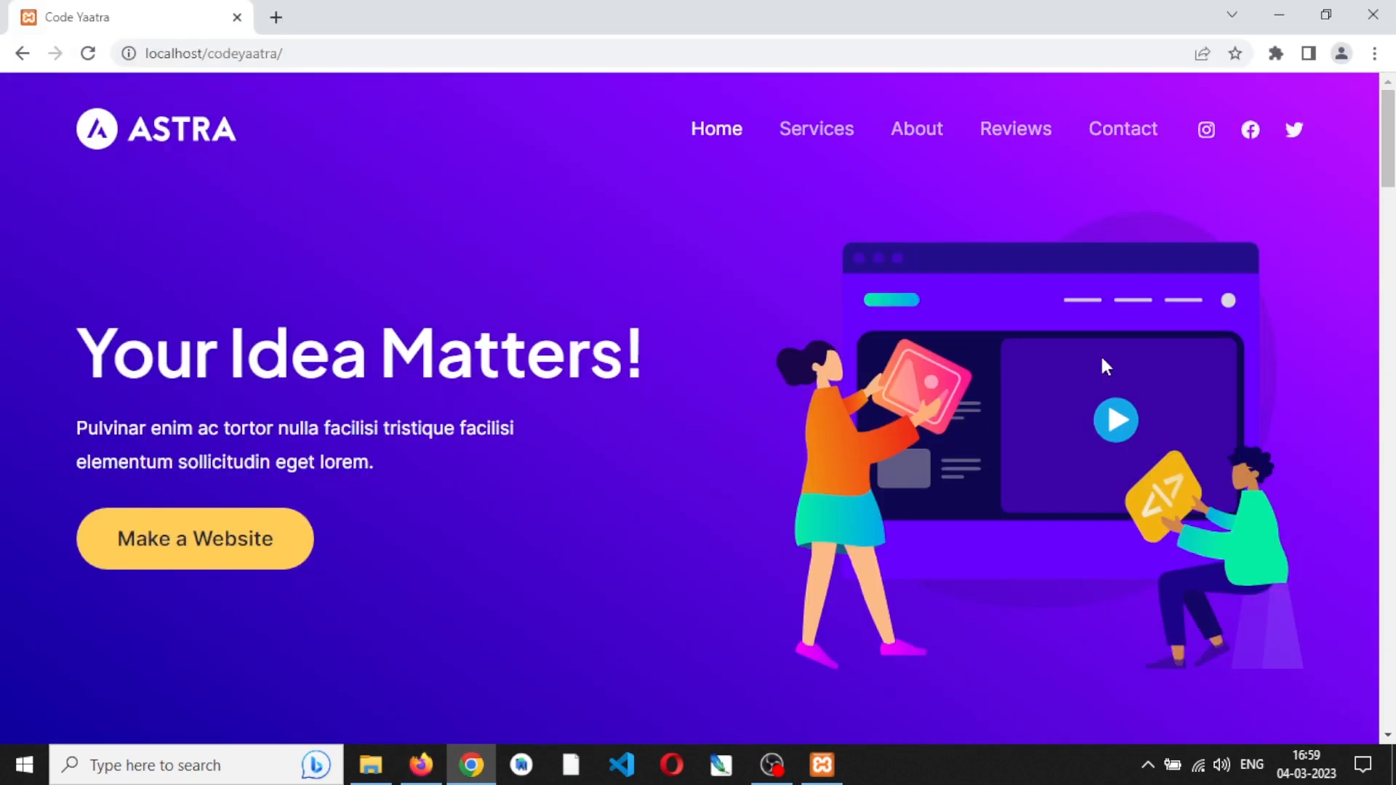
- Examine the Code Yaatra front page in Chrome, from the header and hero through the services to the Why Choose Us section
scroll(1221, 318, "down", 10)
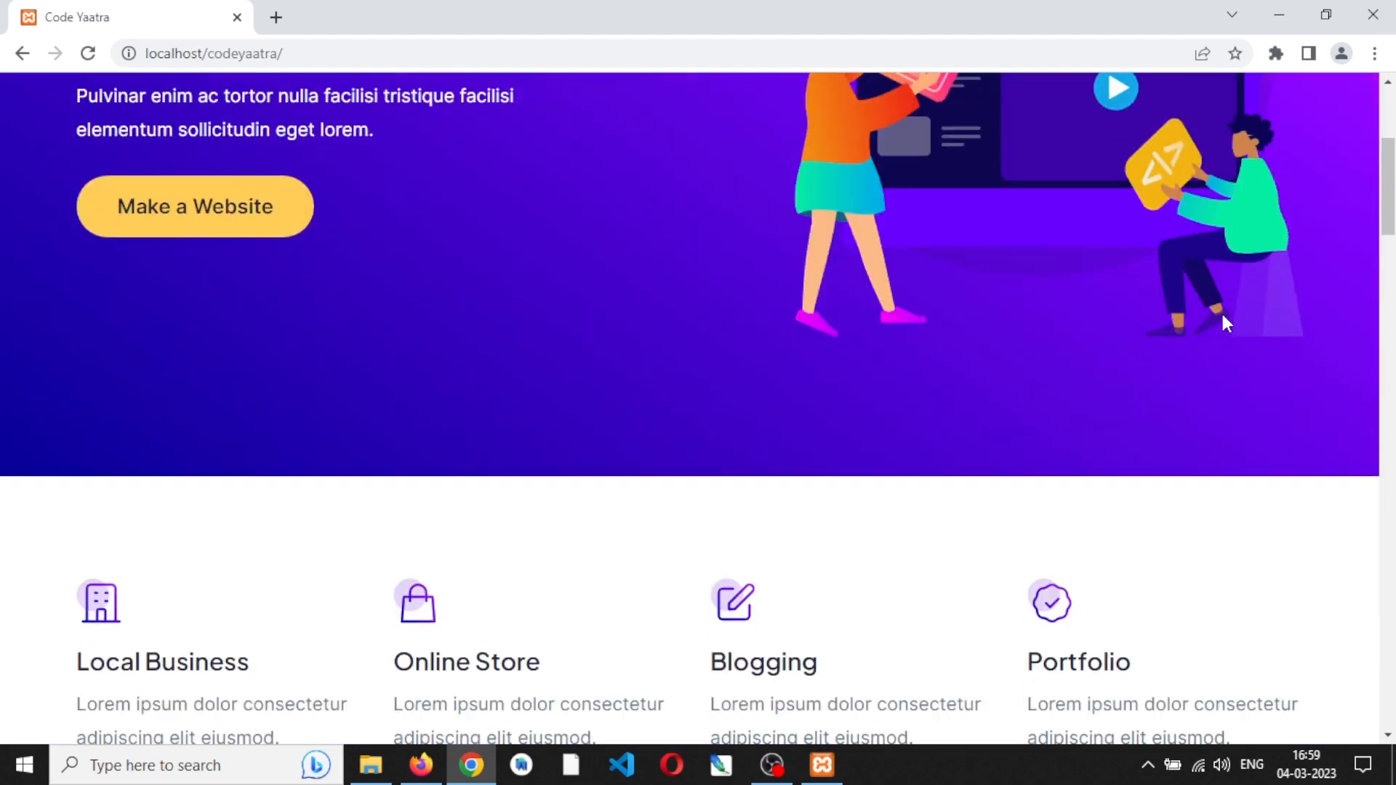
scroll(1228, 324, "down", 5)
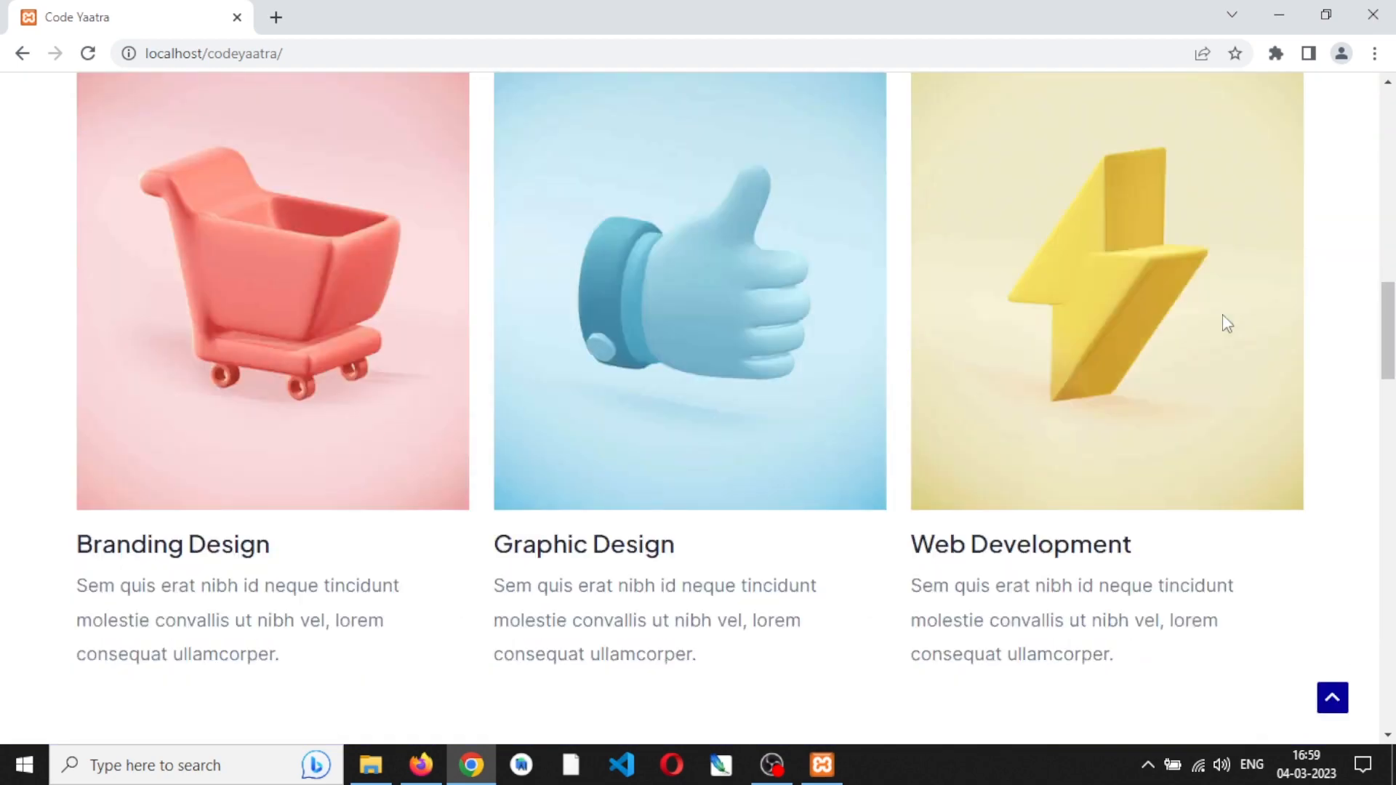
scroll(1222, 317, "down", 12)
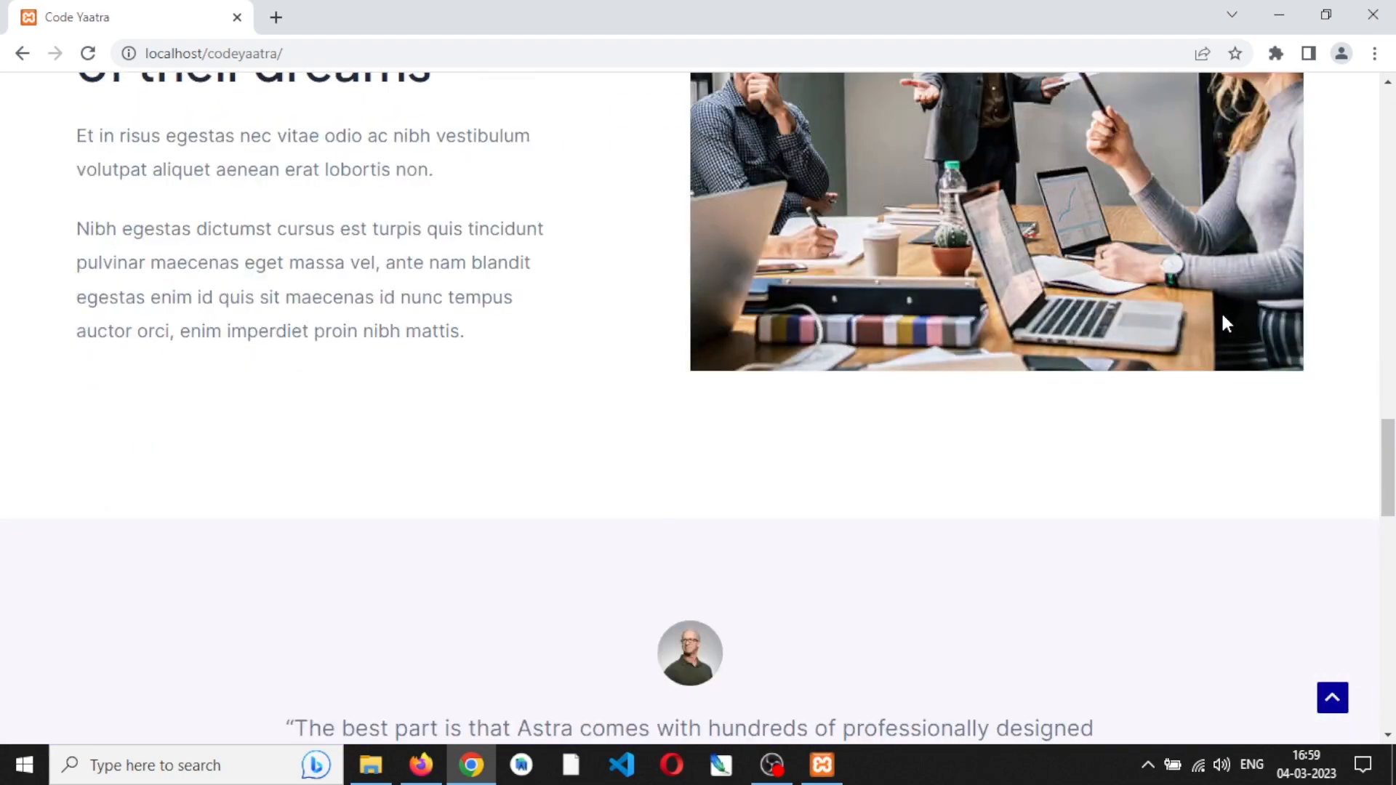
scroll(1226, 322, "up", 2)
scroll(1223, 314, "up", 20)
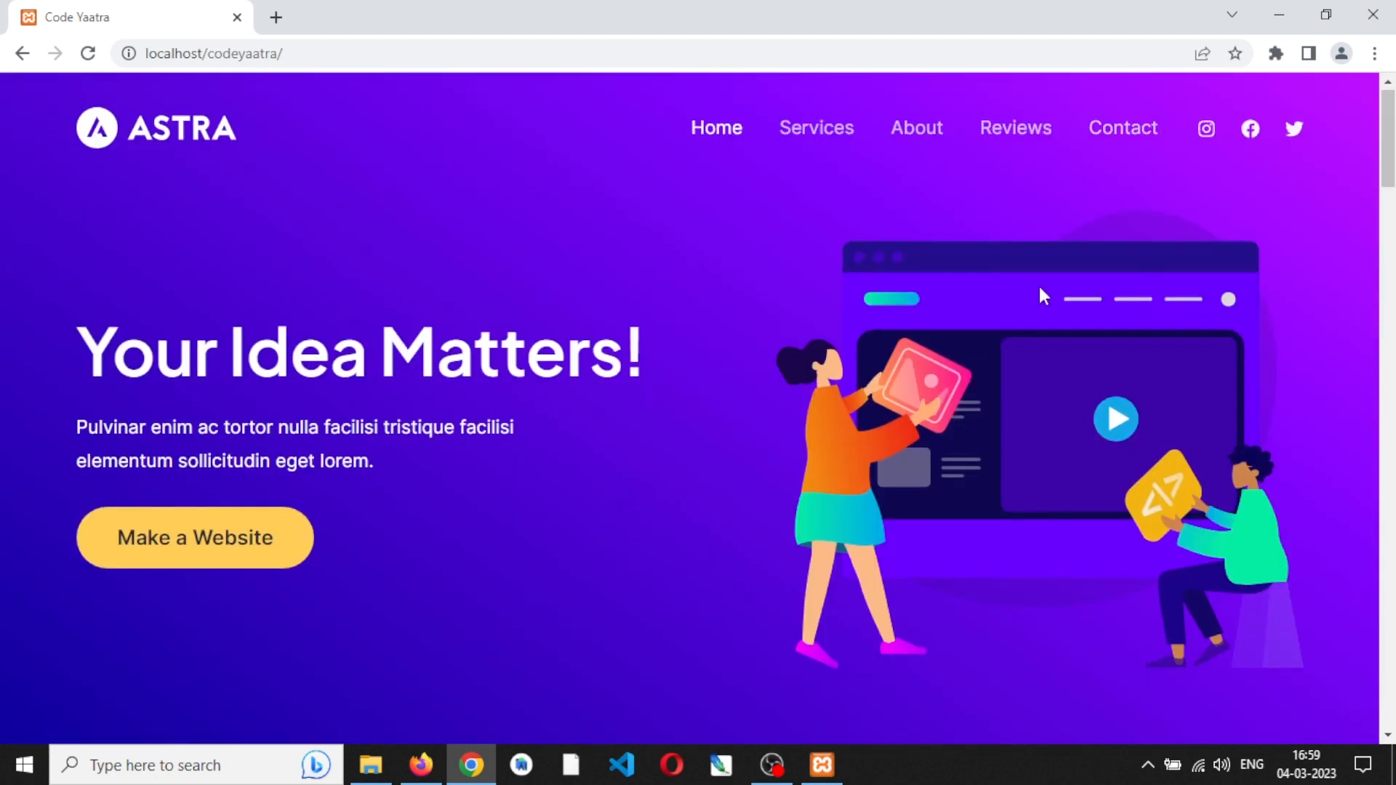
scroll(1040, 289, "down", 10)
scroll(1039, 288, "down", 10)
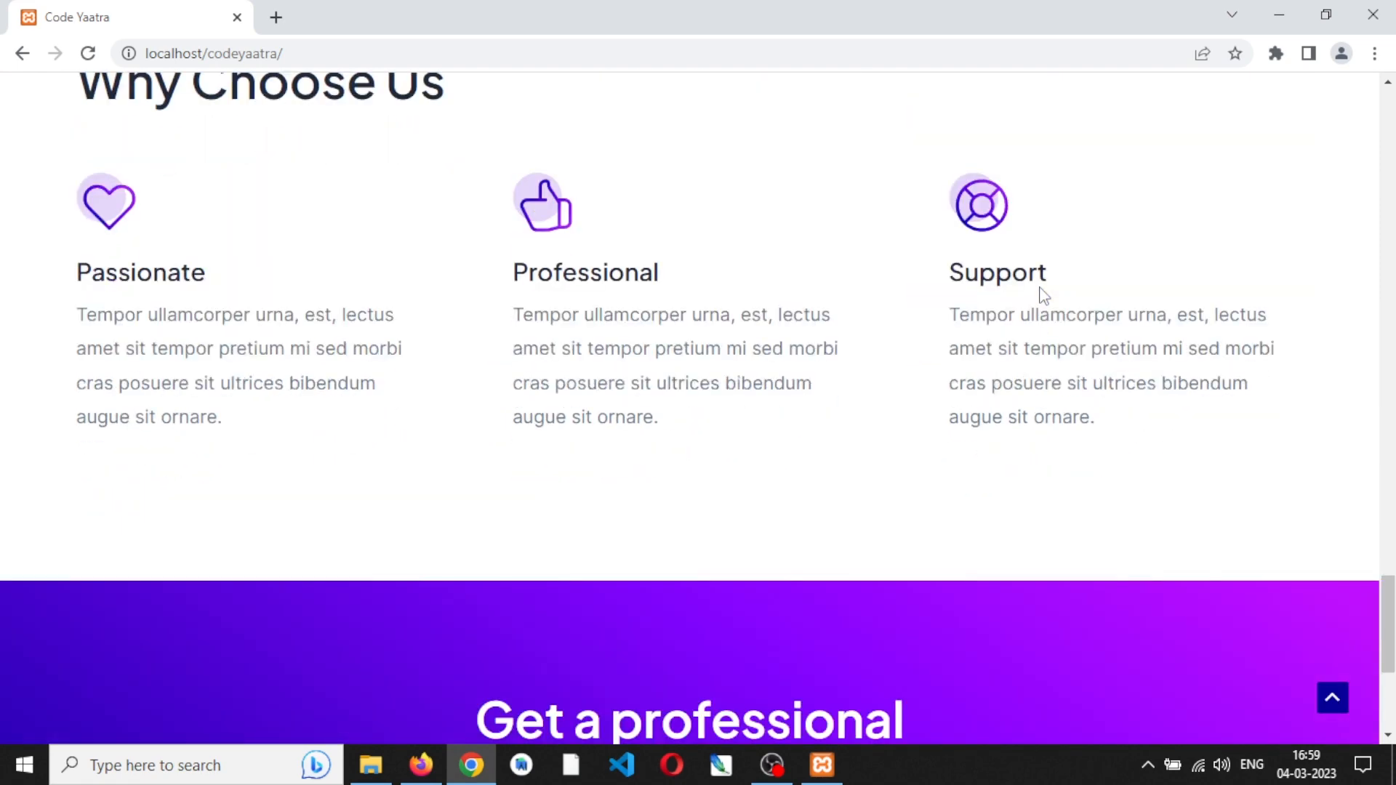
scroll(1040, 288, "up", 20)
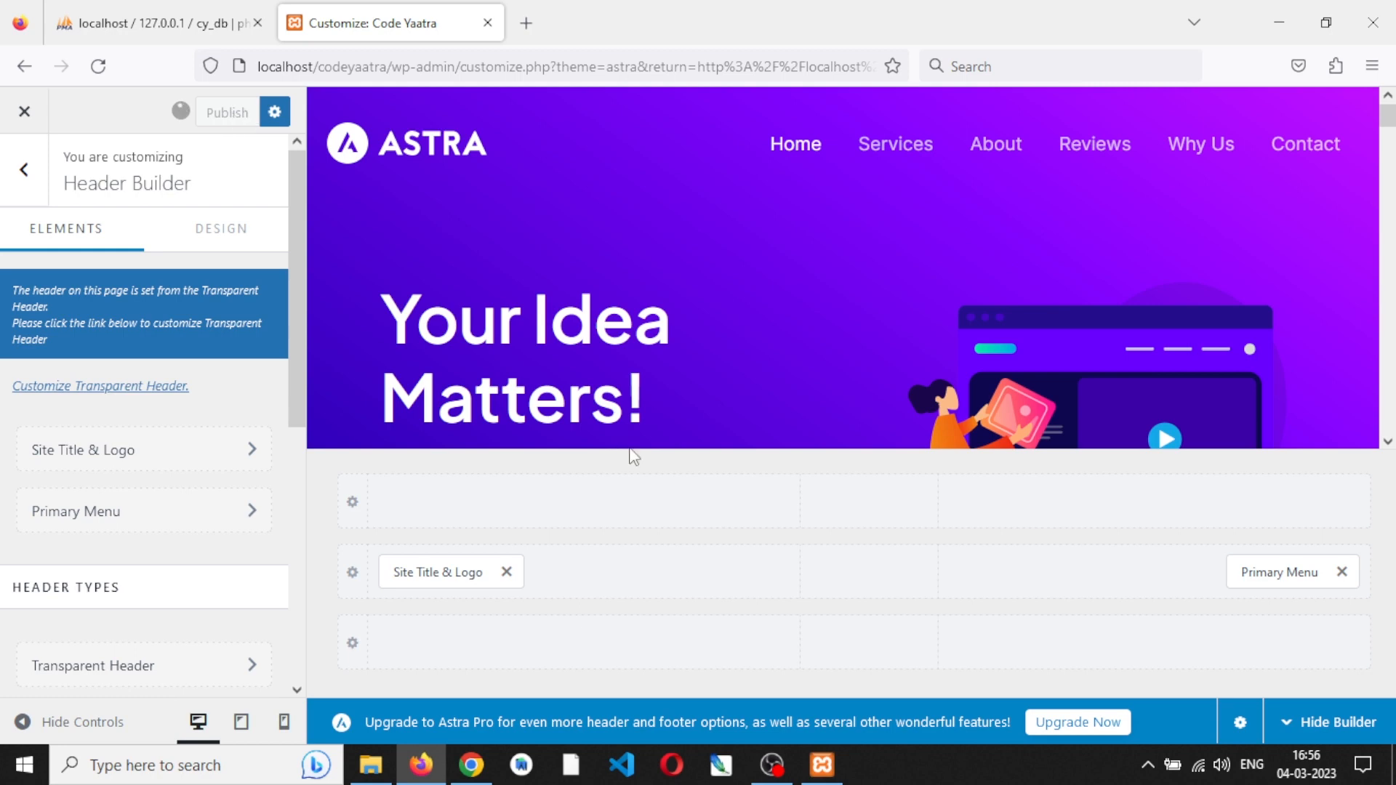
- Switch to Chrome and reload the site's front page to check the customized header
left_click(474, 775)
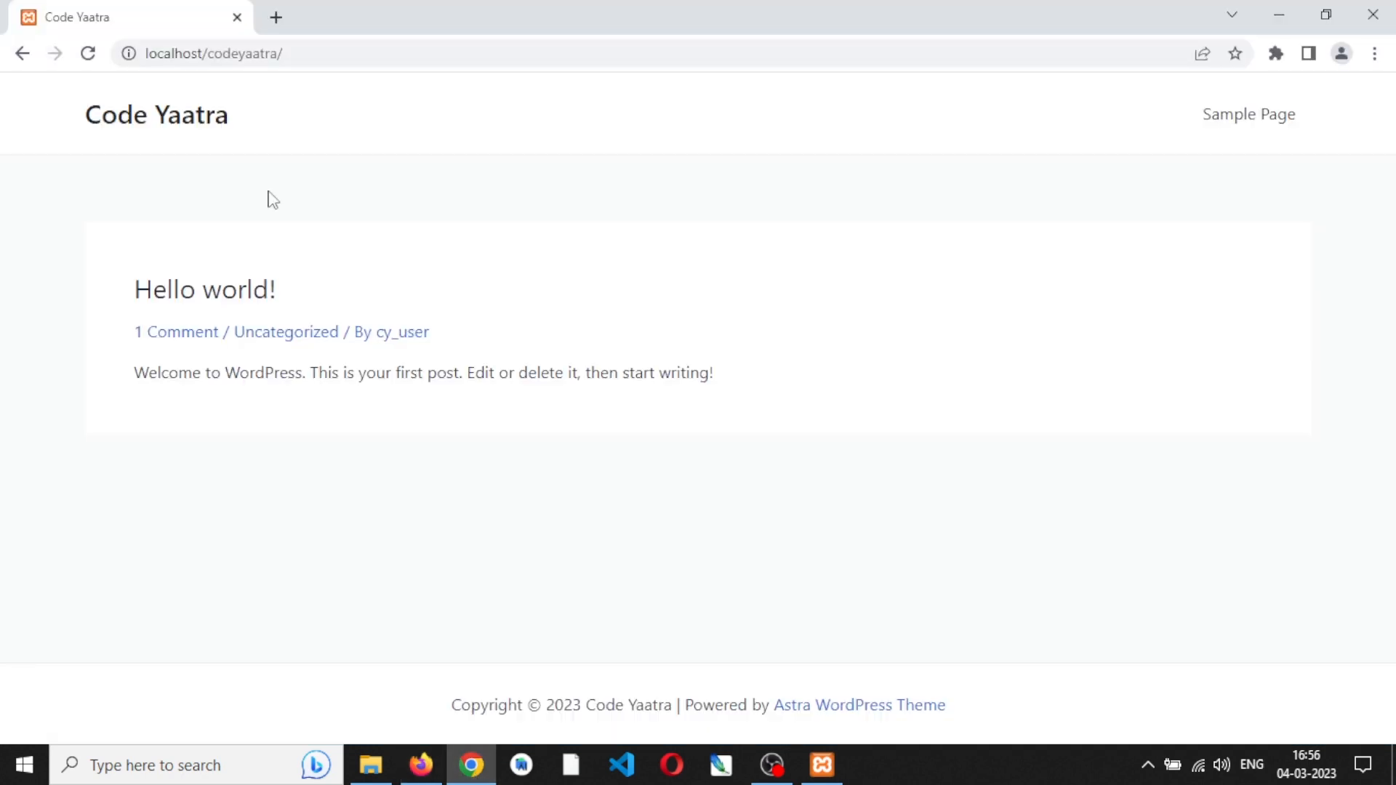
left_click(96, 58)
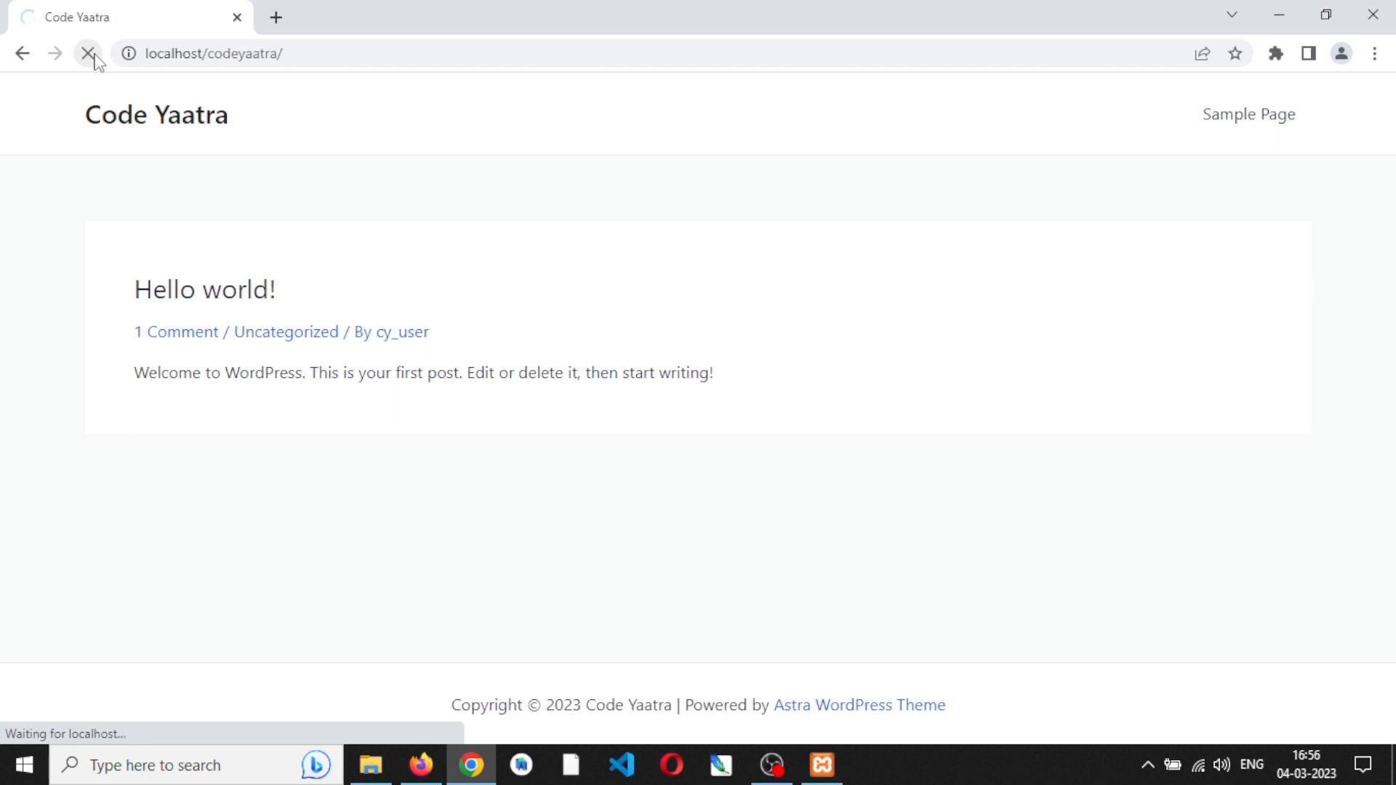
- Return to Firefox and look through the Header Builder's design settings, including width and margin
left_click(423, 766)
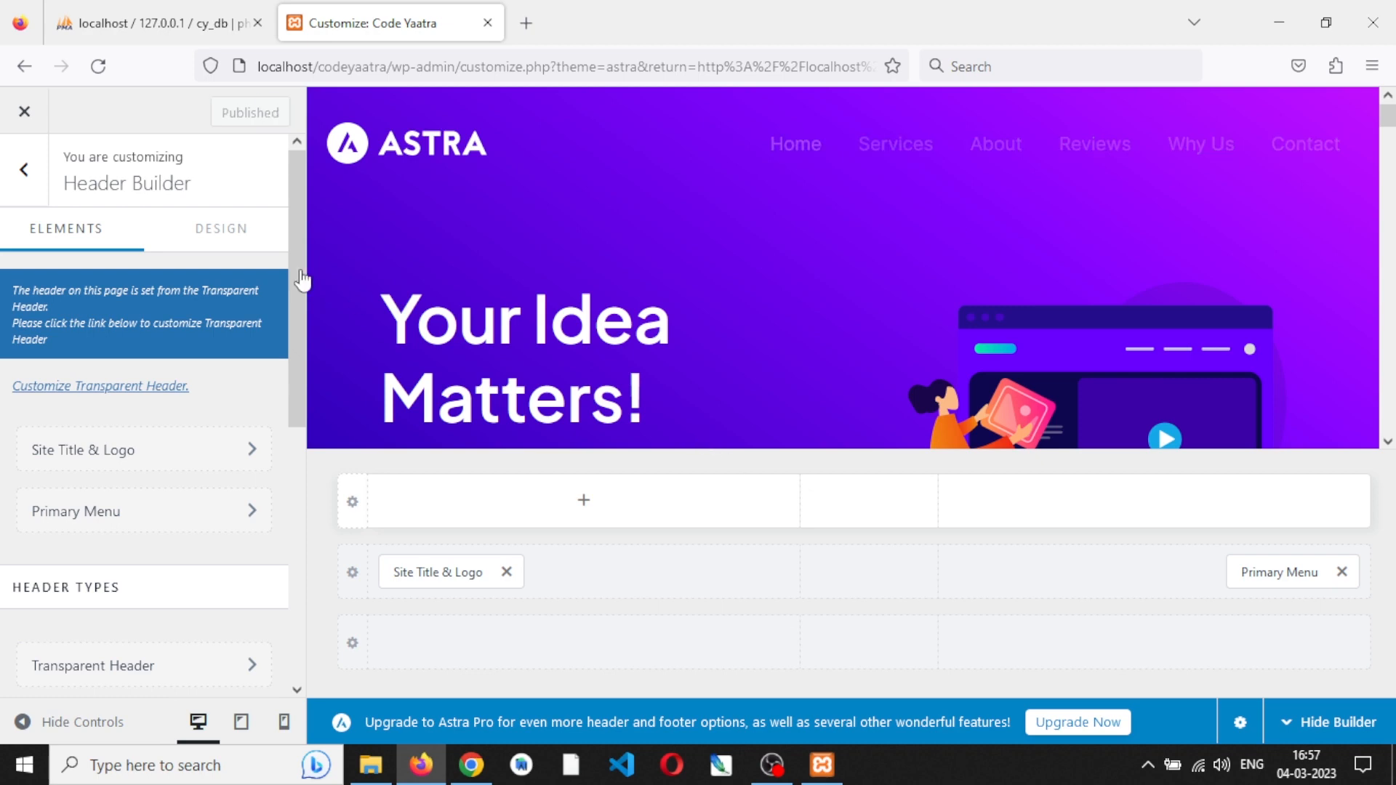
left_click(221, 231)
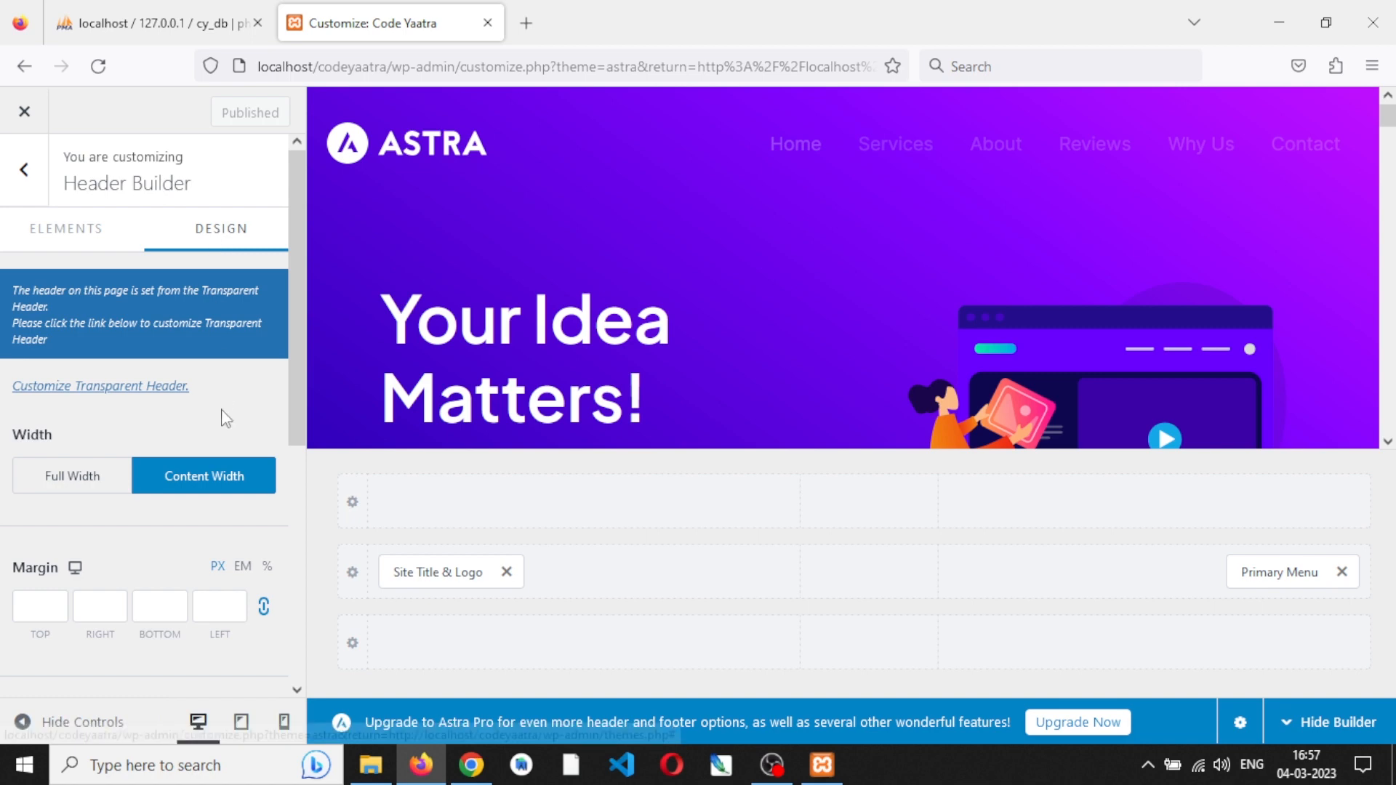
scroll(226, 418, "down", 5)
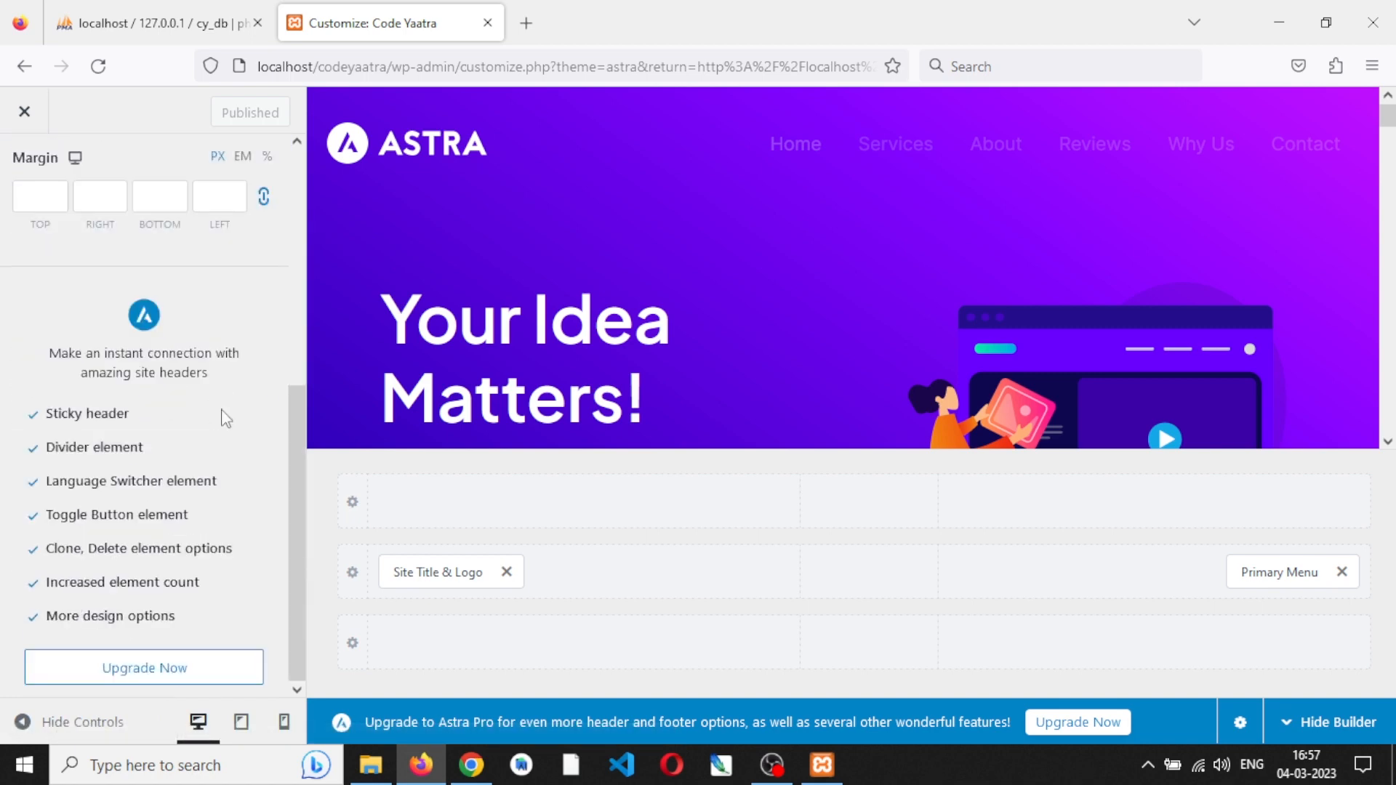
- Leave the Header Builder and look through the customizer's Page settings, including the container layout and sidebar layout
scroll(226, 418, "up", 5)
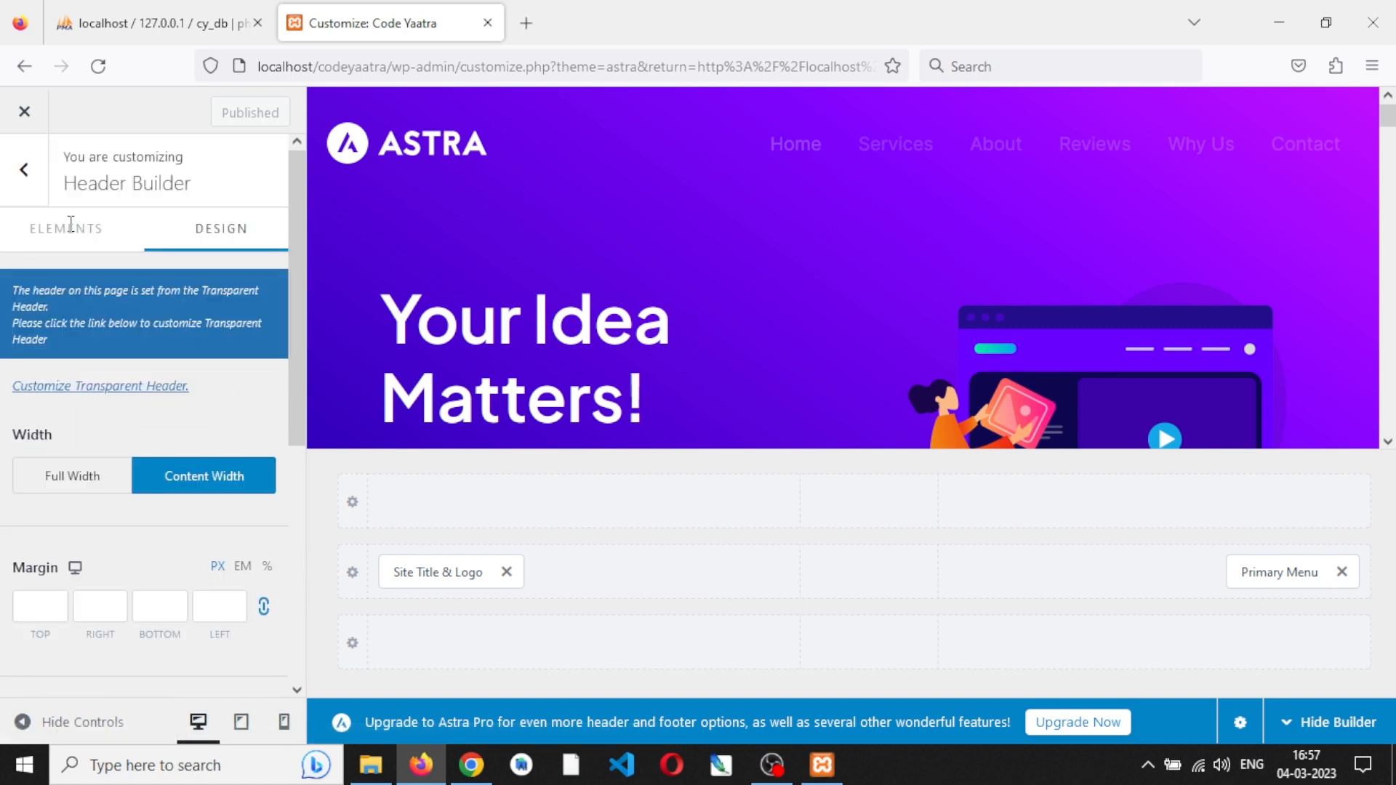
left_click(23, 185)
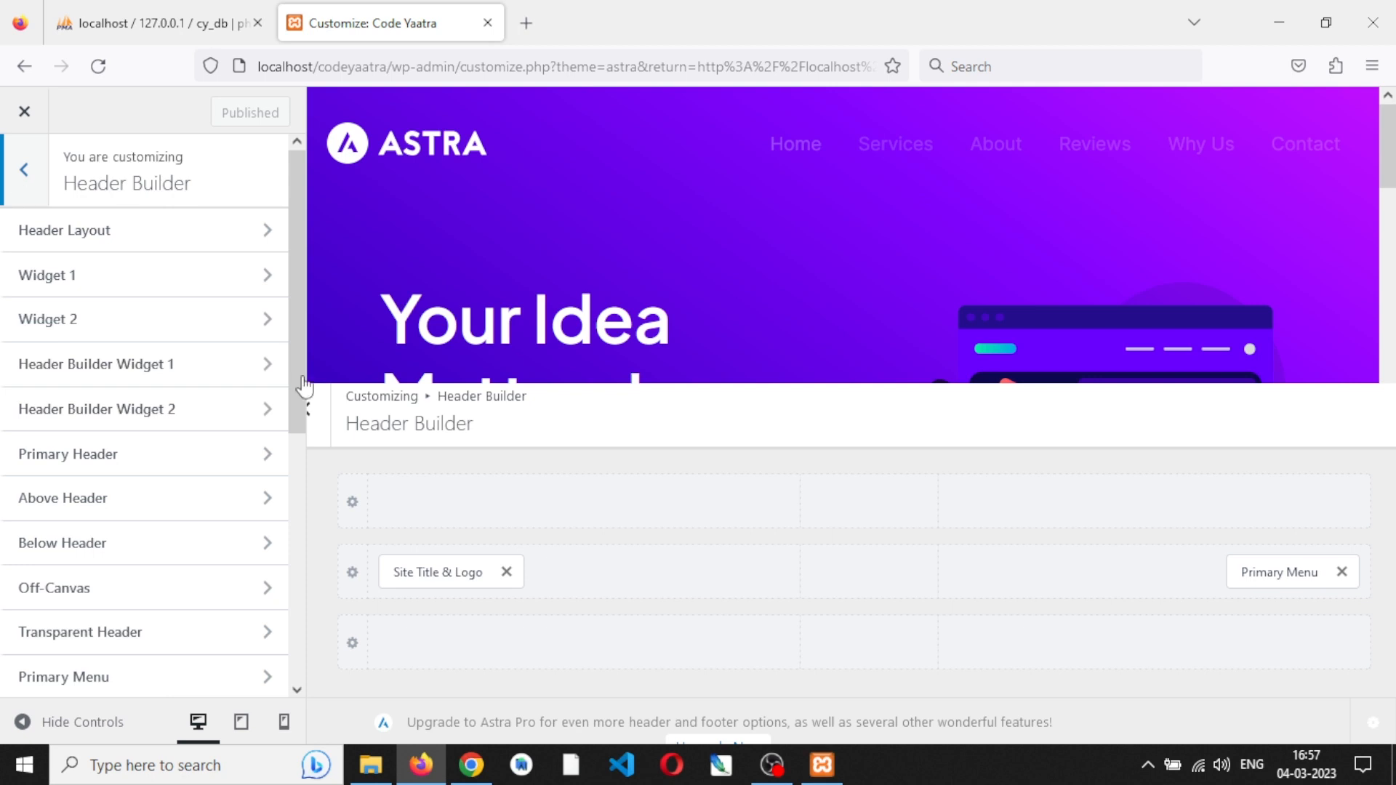
left_click(28, 174)
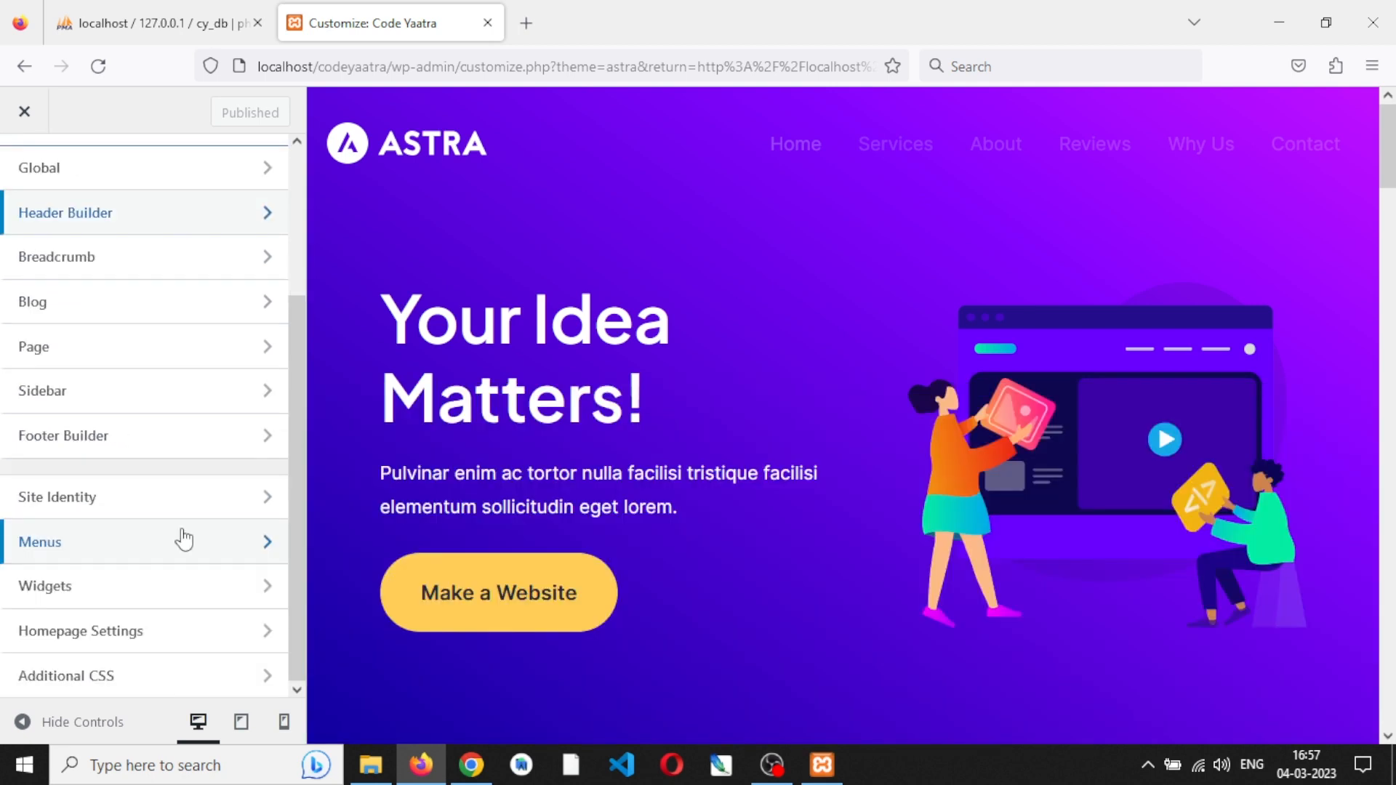
left_click(181, 639)
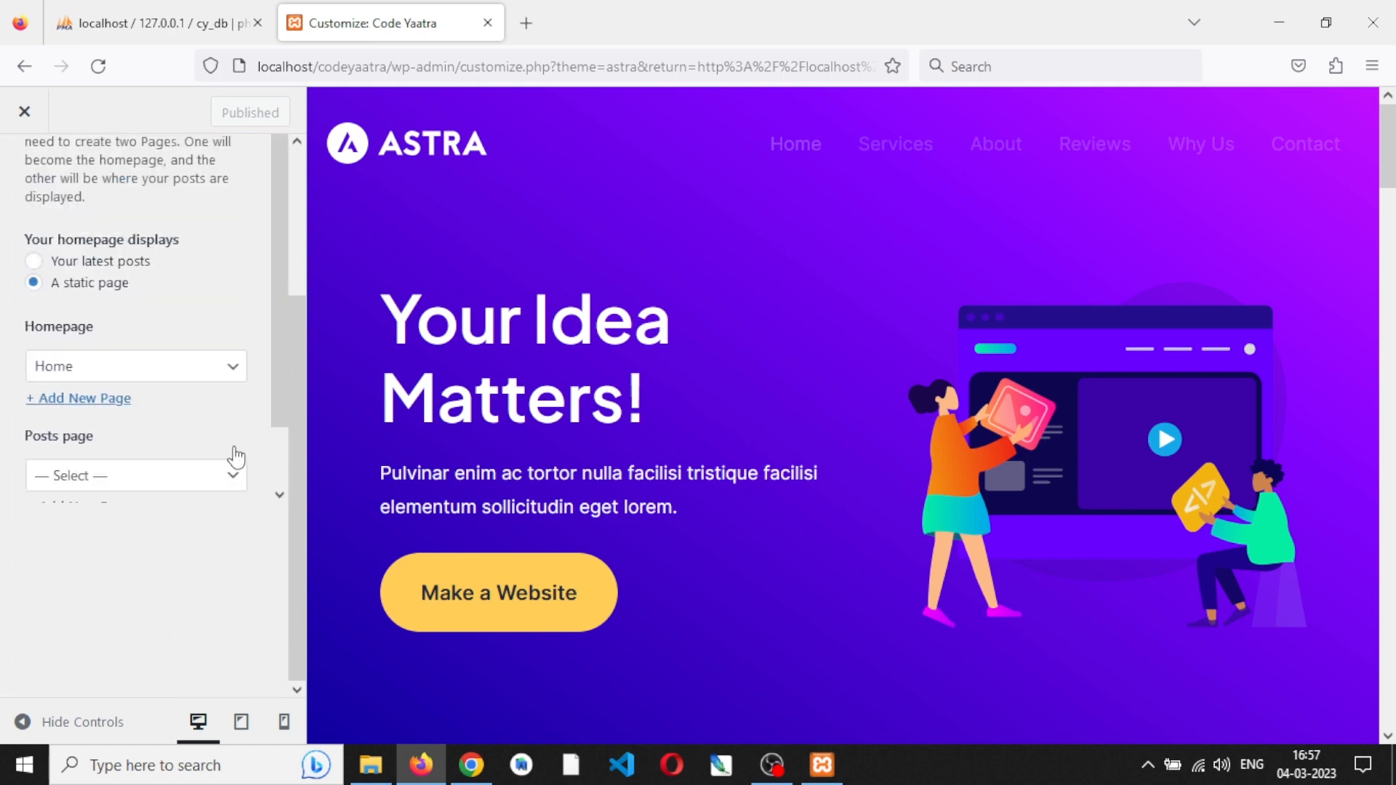
scroll(178, 368, "down", 5)
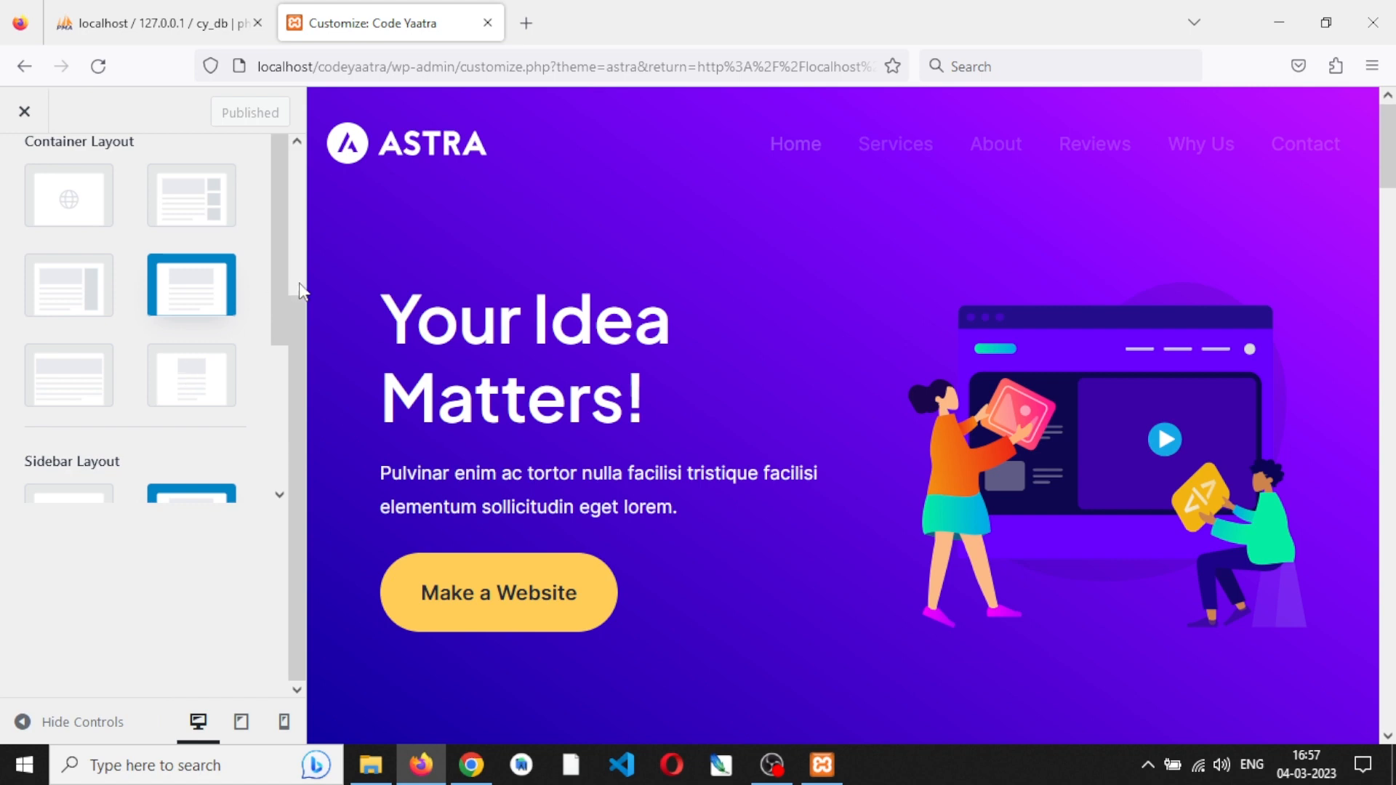
scroll(243, 312, "up", 5)
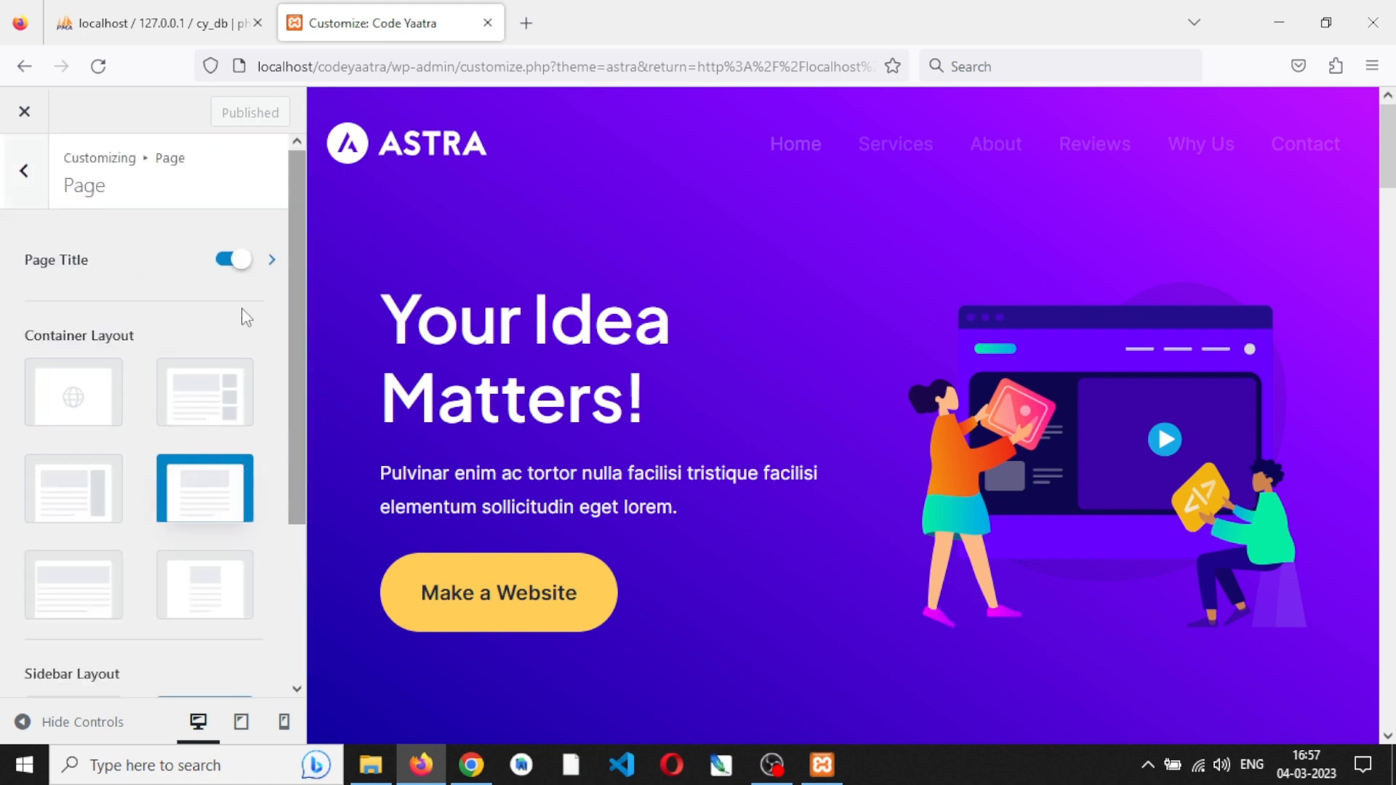
left_click(32, 193)
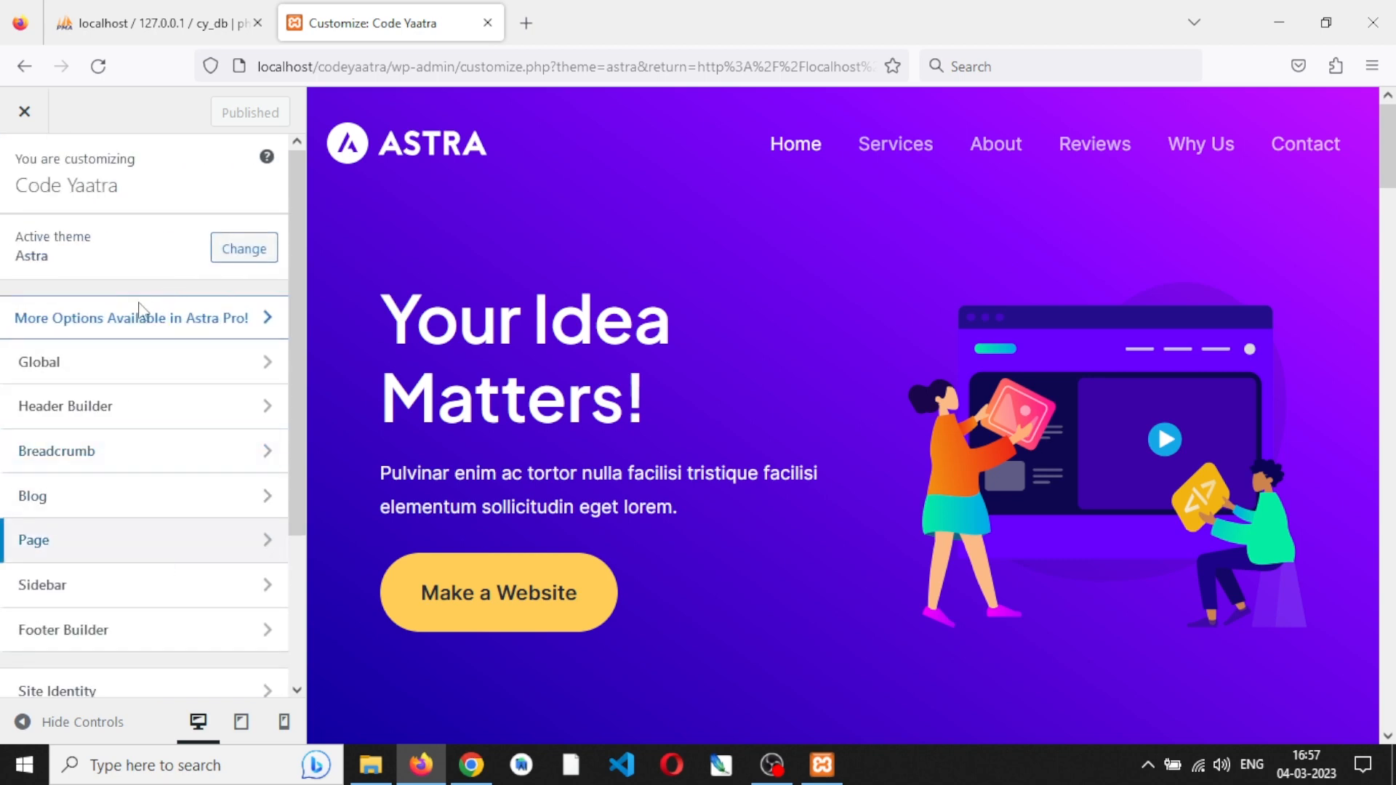
- Open the Homepage Settings and examine the homepage display option and the page assigned as the static homepage
scroll(191, 642, "down", 3)
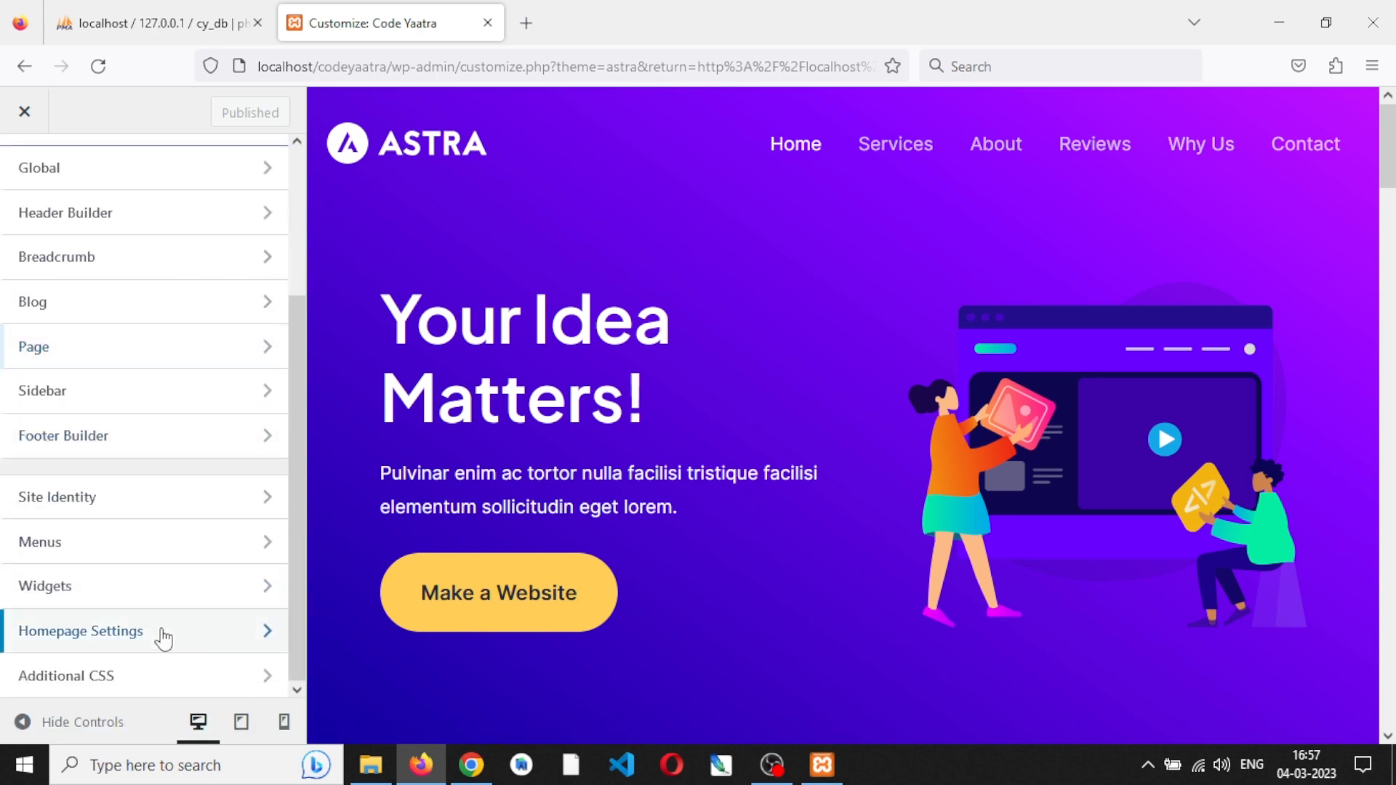
left_click(162, 640)
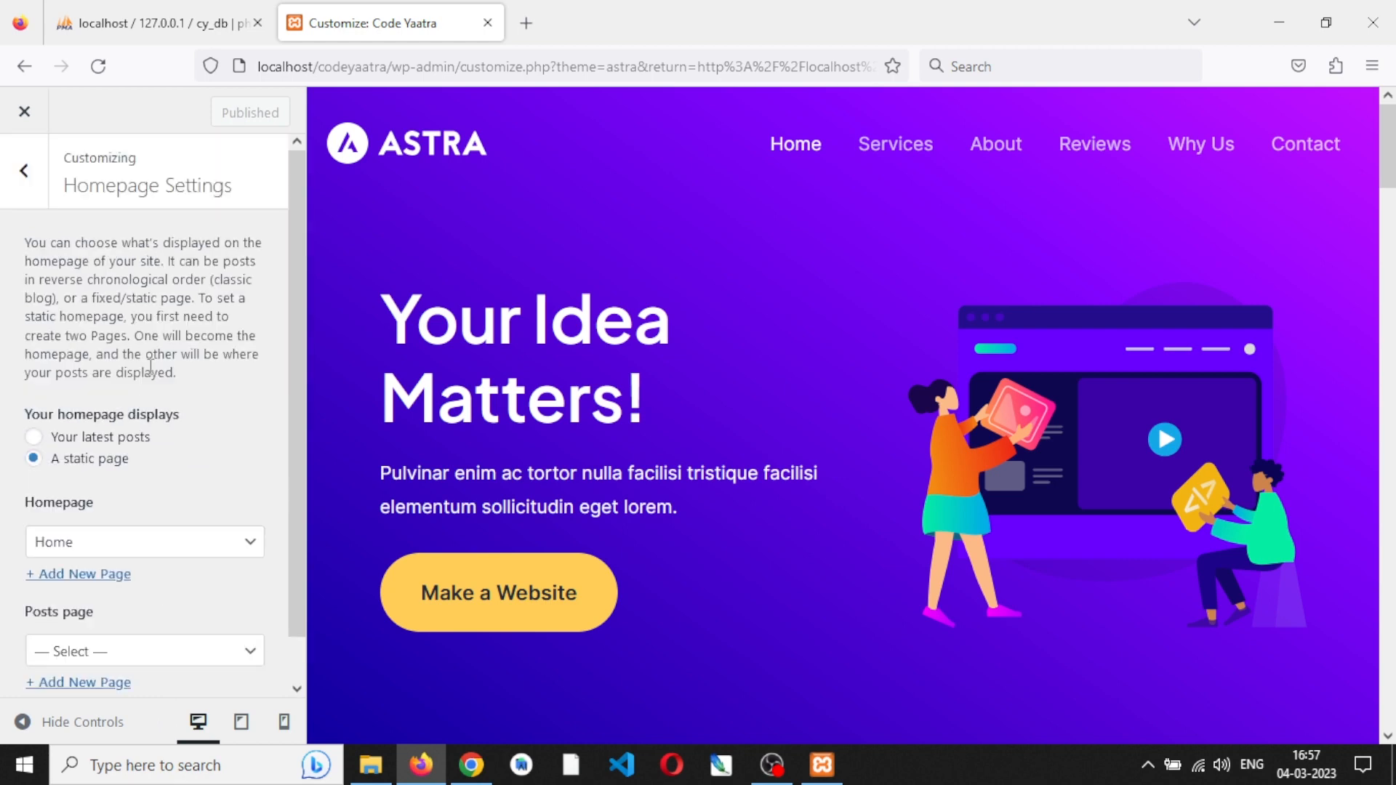
scroll(150, 370, "down", 1)
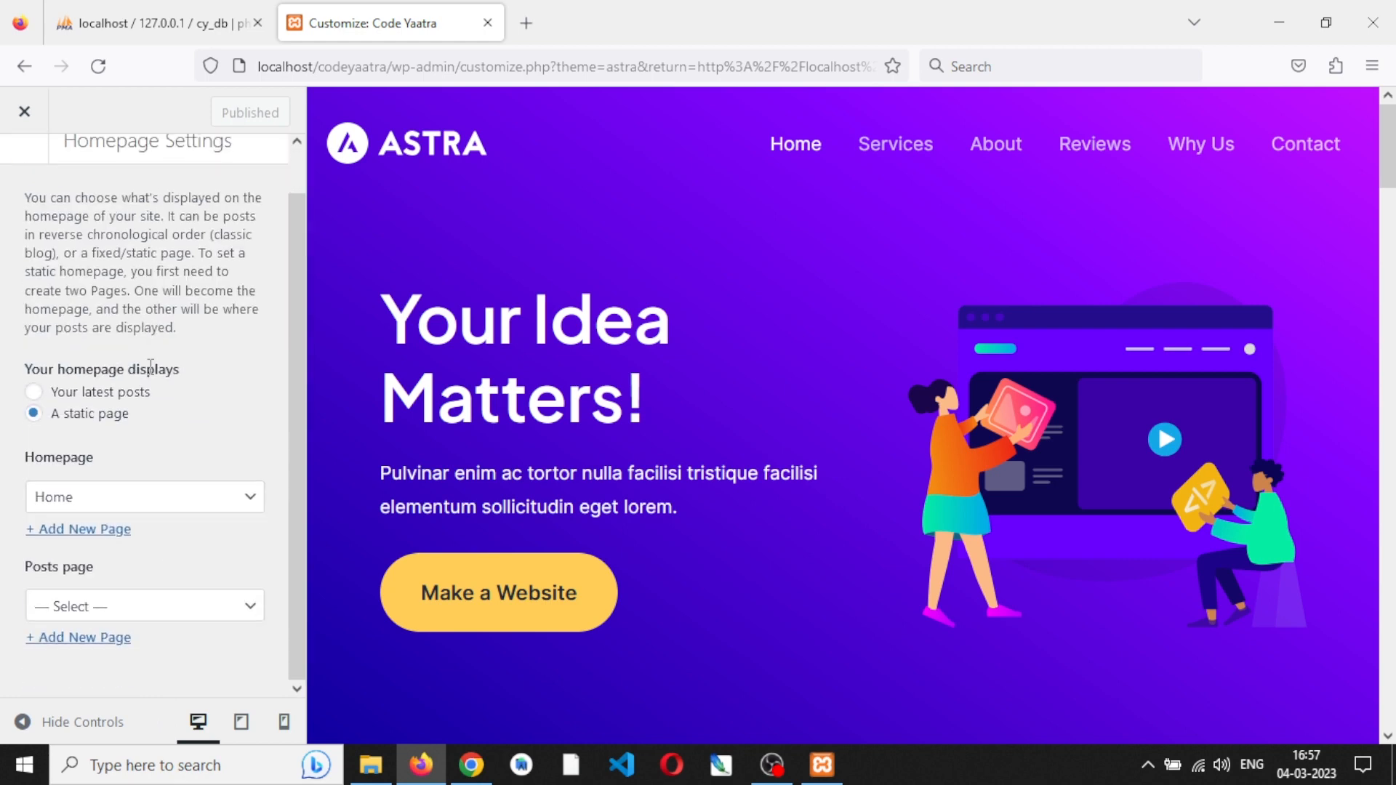
left_click(138, 502)
left_click(140, 507)
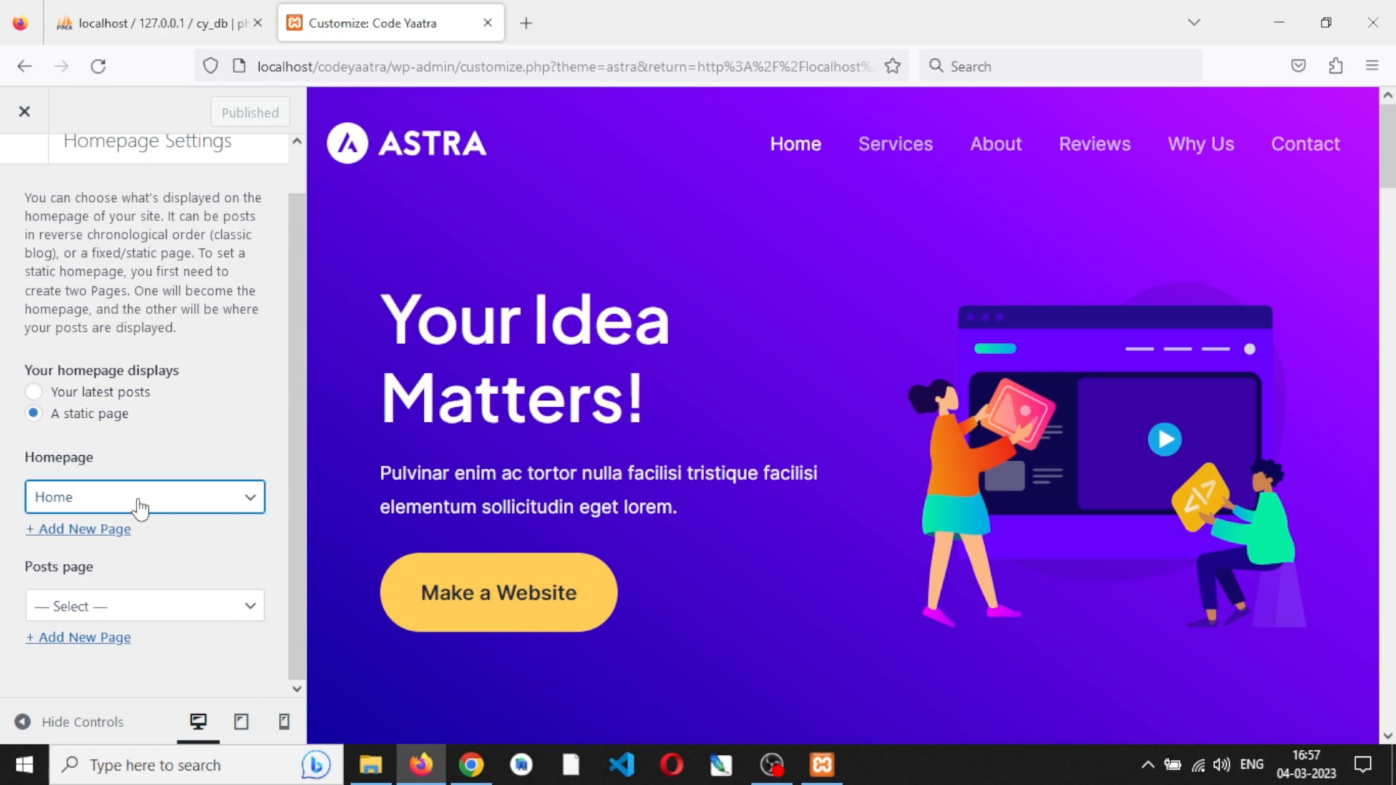
scroll(207, 408, "up", 1)
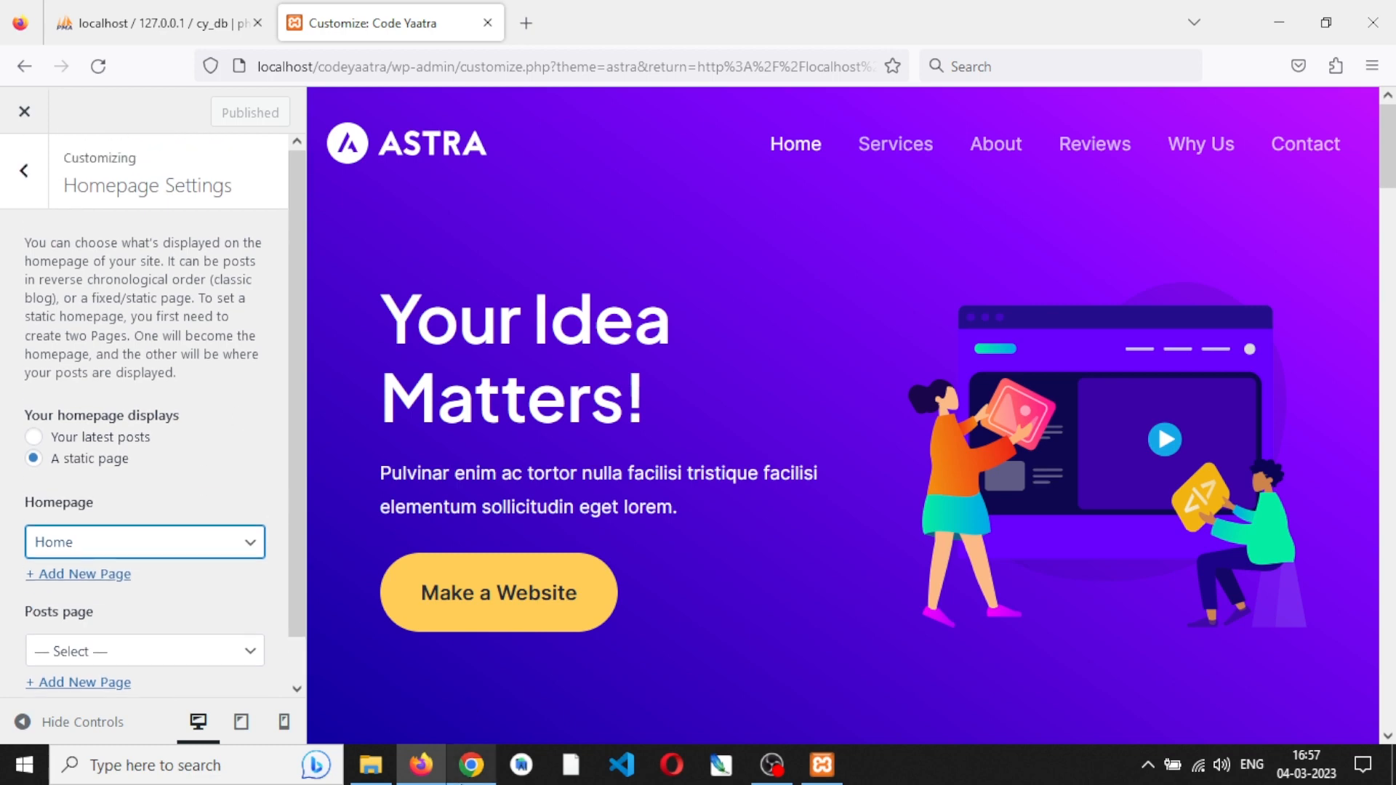
- Switch to Chrome to look at the site's header navigation and return to the customizer in Firefox
left_click(465, 771)
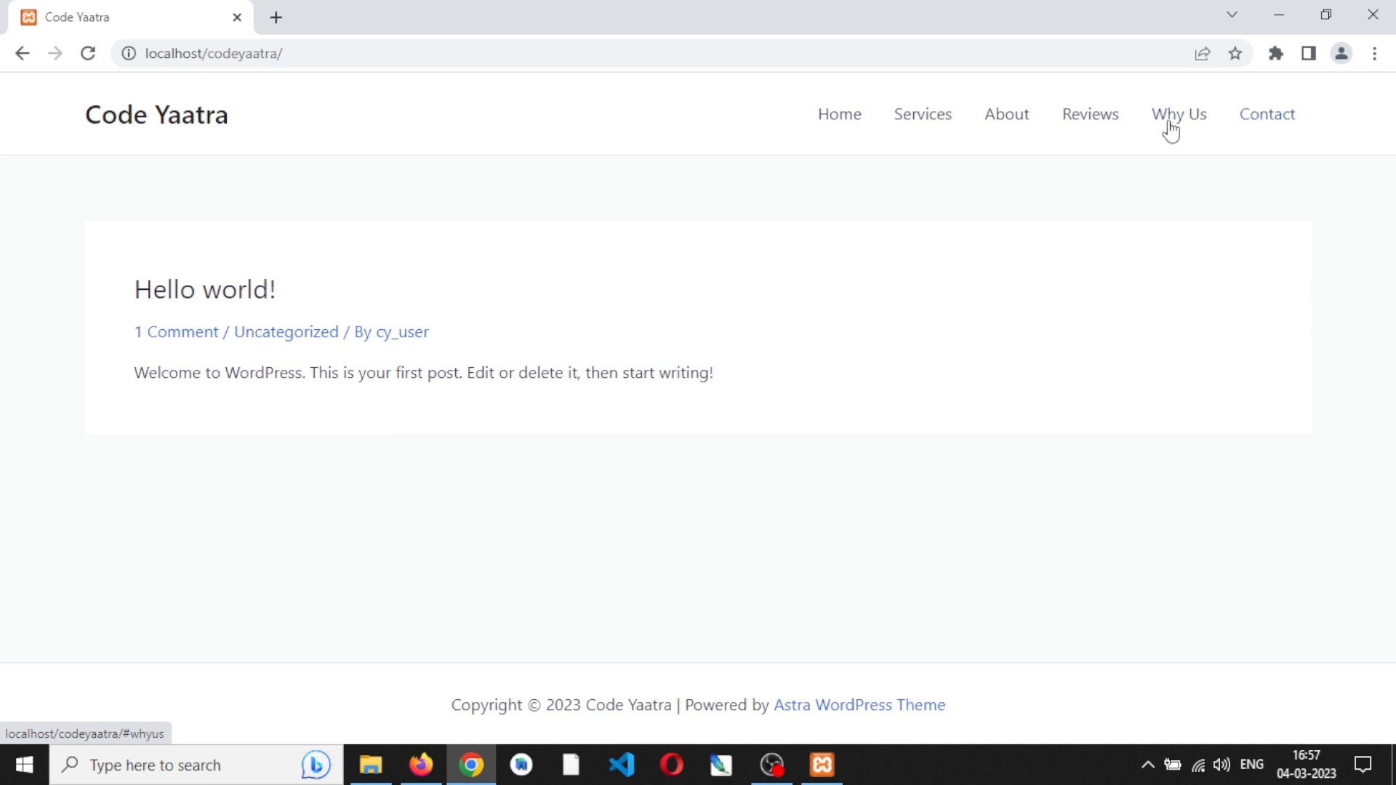
mouse_move(427, 775)
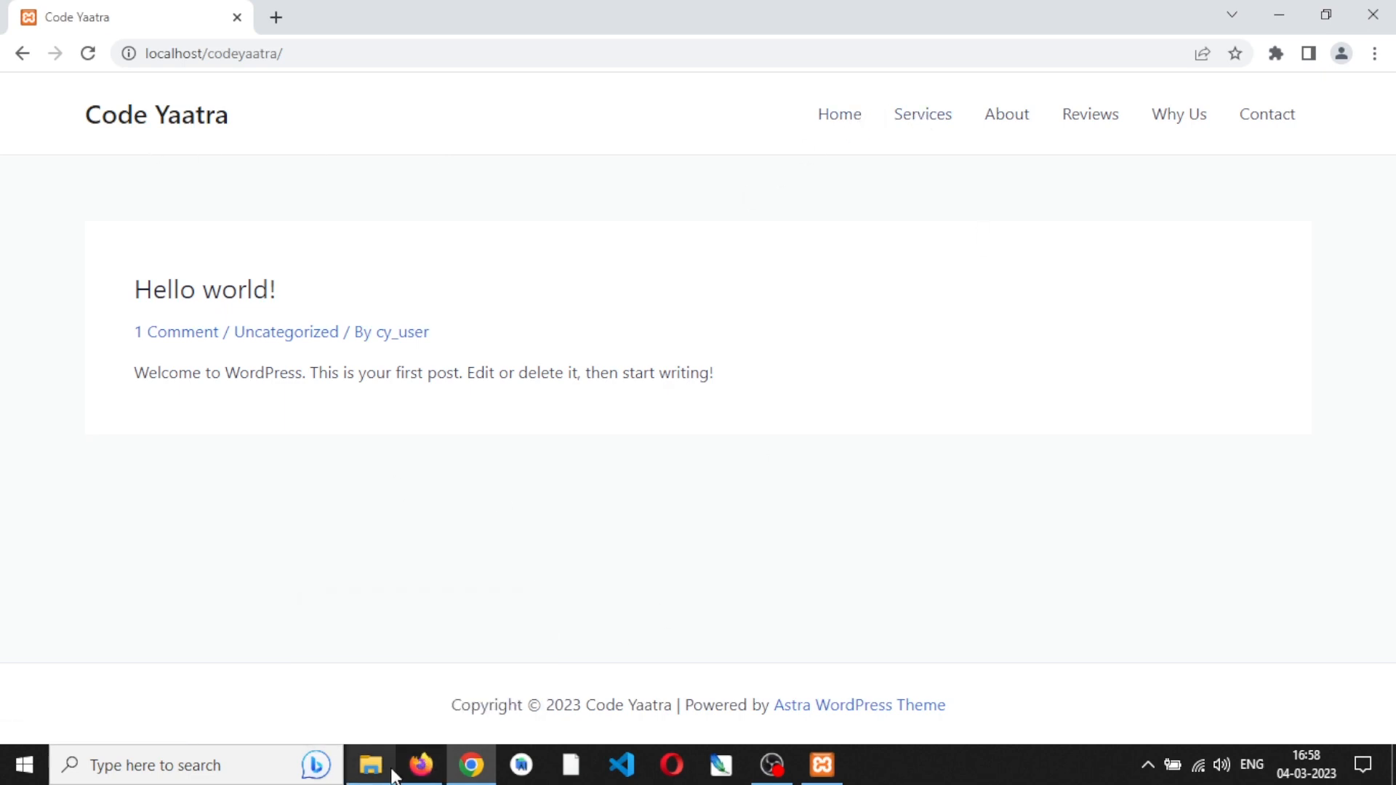
left_click(420, 765)
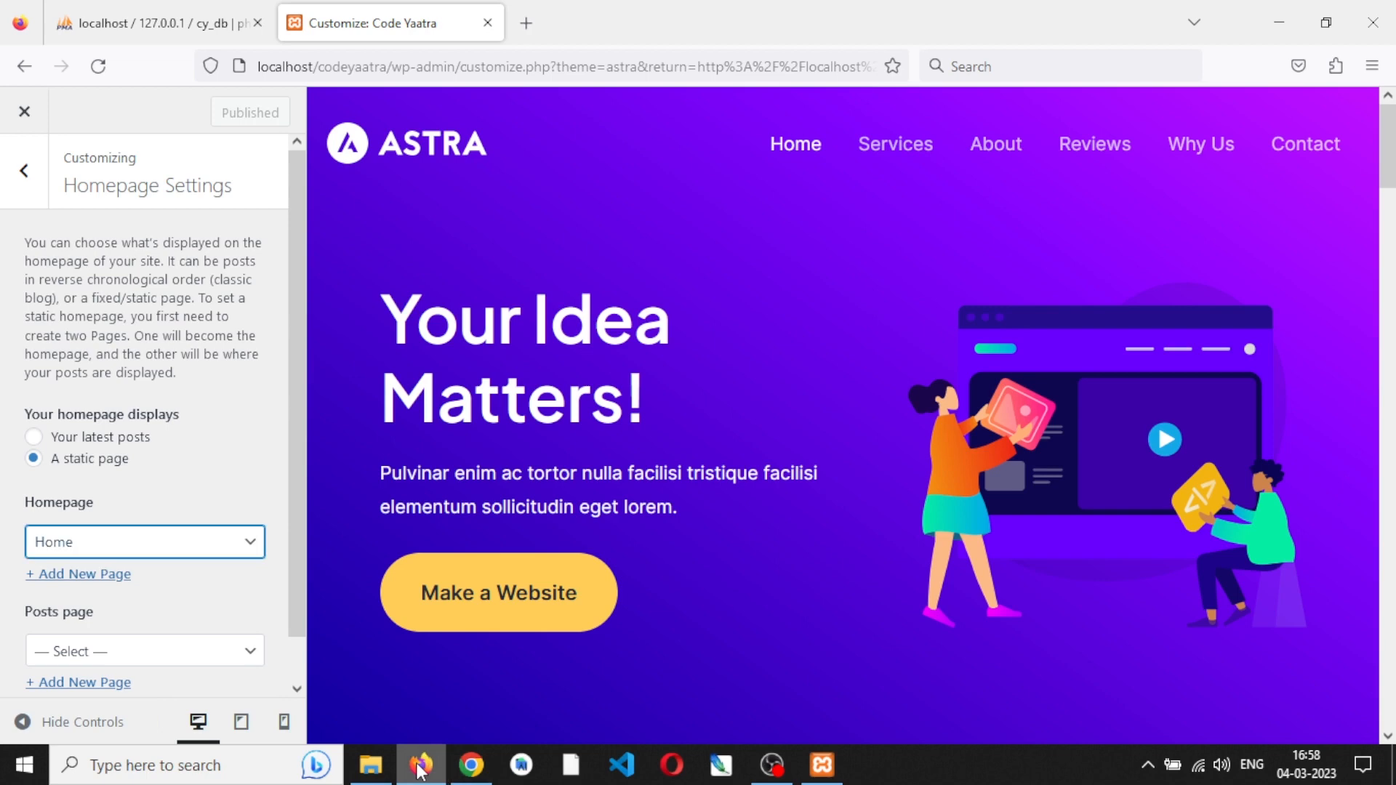
- Go back to the customizer's main options and look over the page preview as far as the Our Services section
left_click(28, 170)
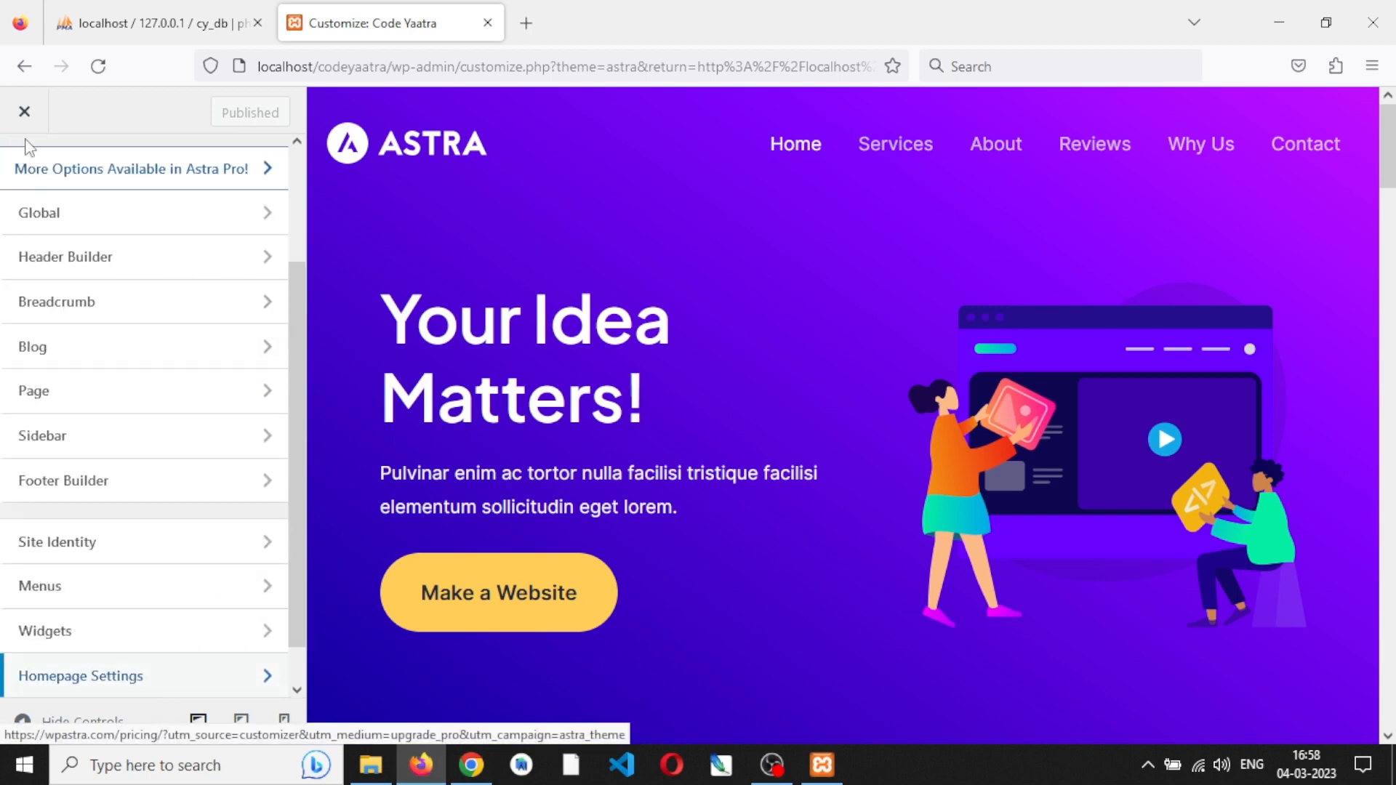
scroll(127, 315, "up", 3)
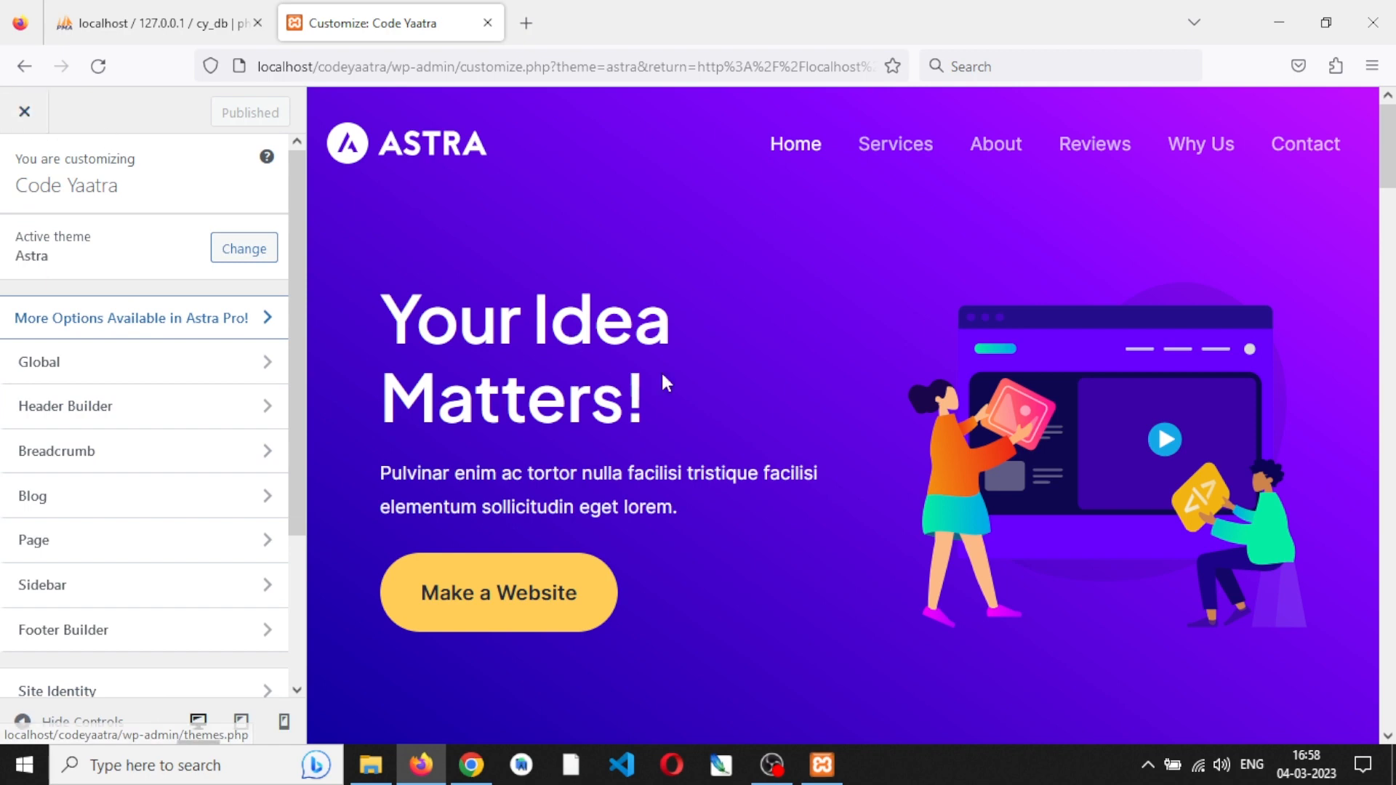
scroll(662, 371, "down", 5)
scroll(662, 374, "down", 6)
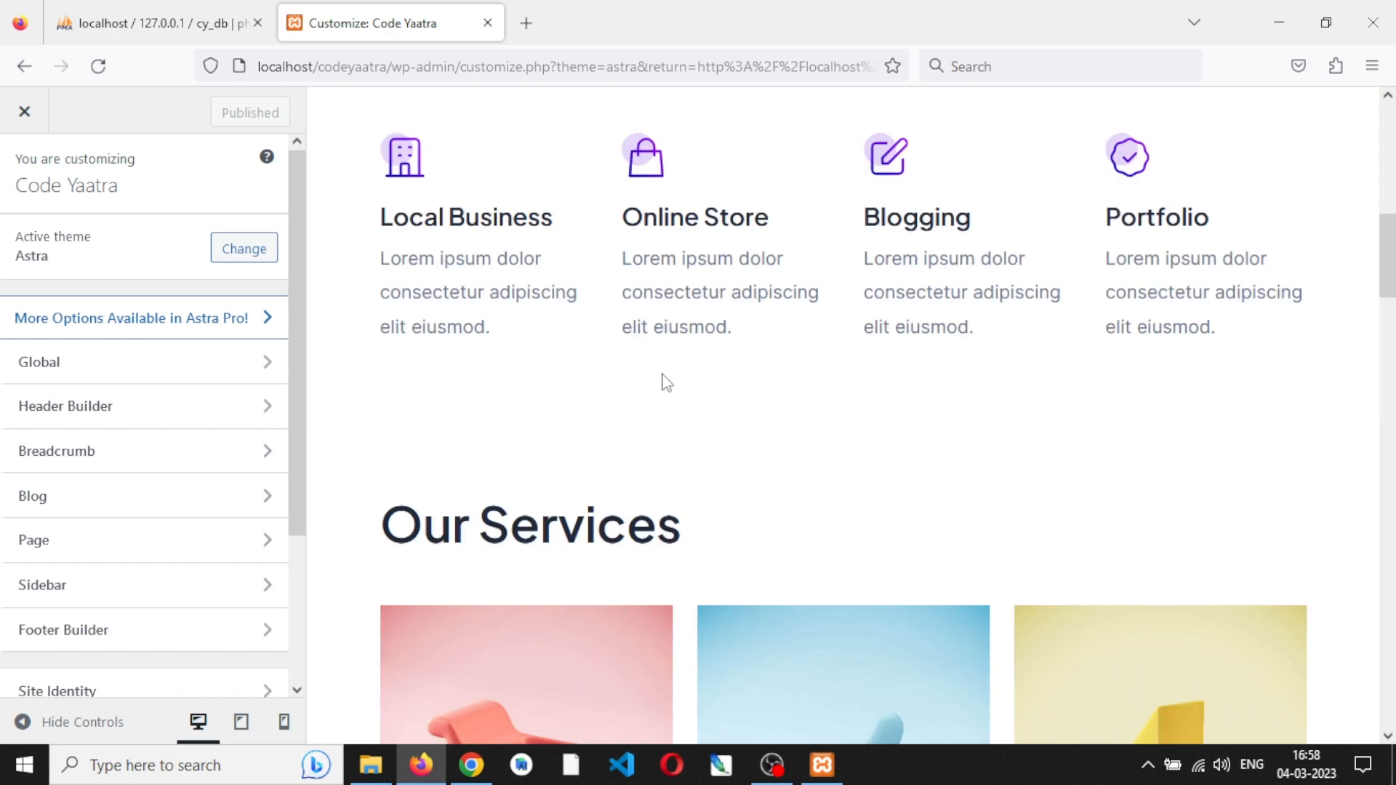
- Close the customizer and open the Menus page to show the items of the Primary menu
left_click(25, 114)
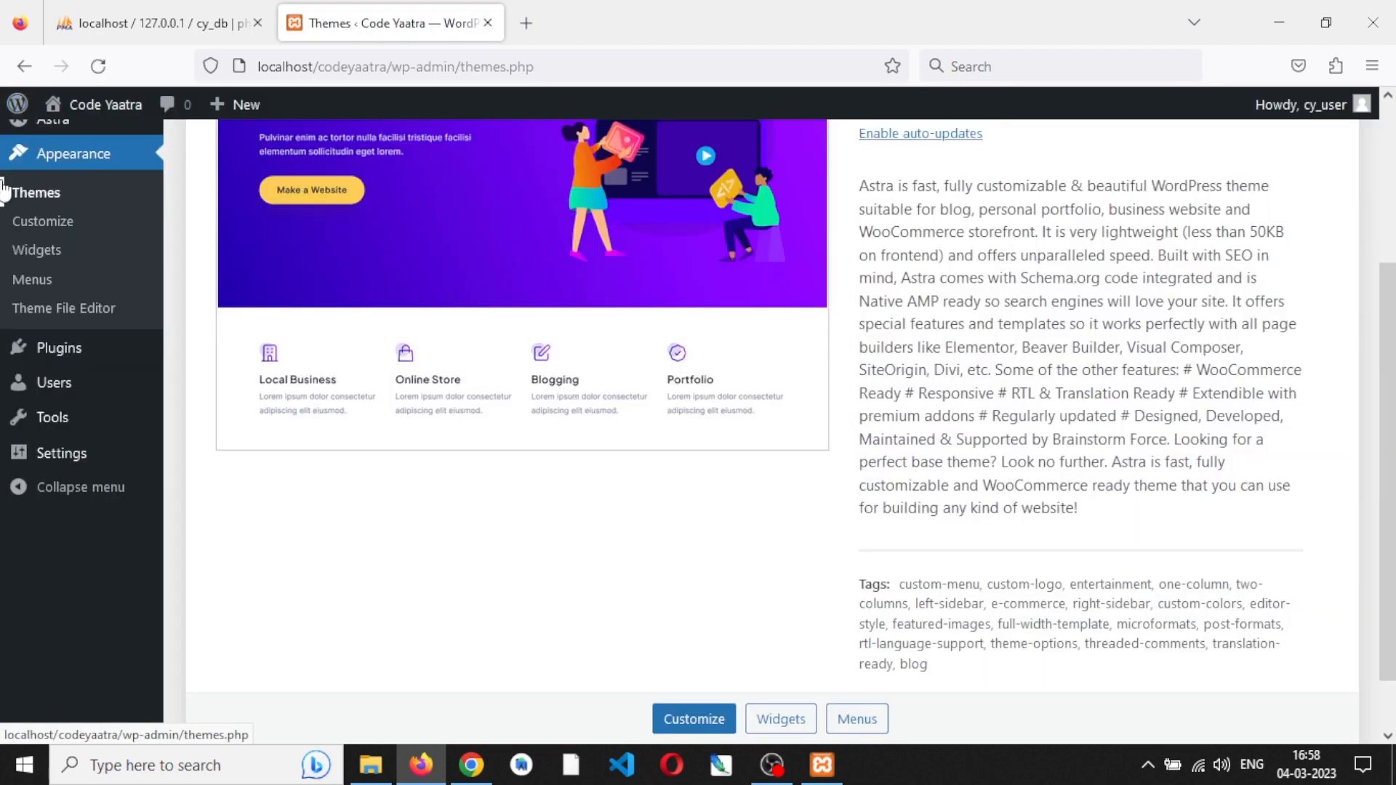
left_click(32, 282)
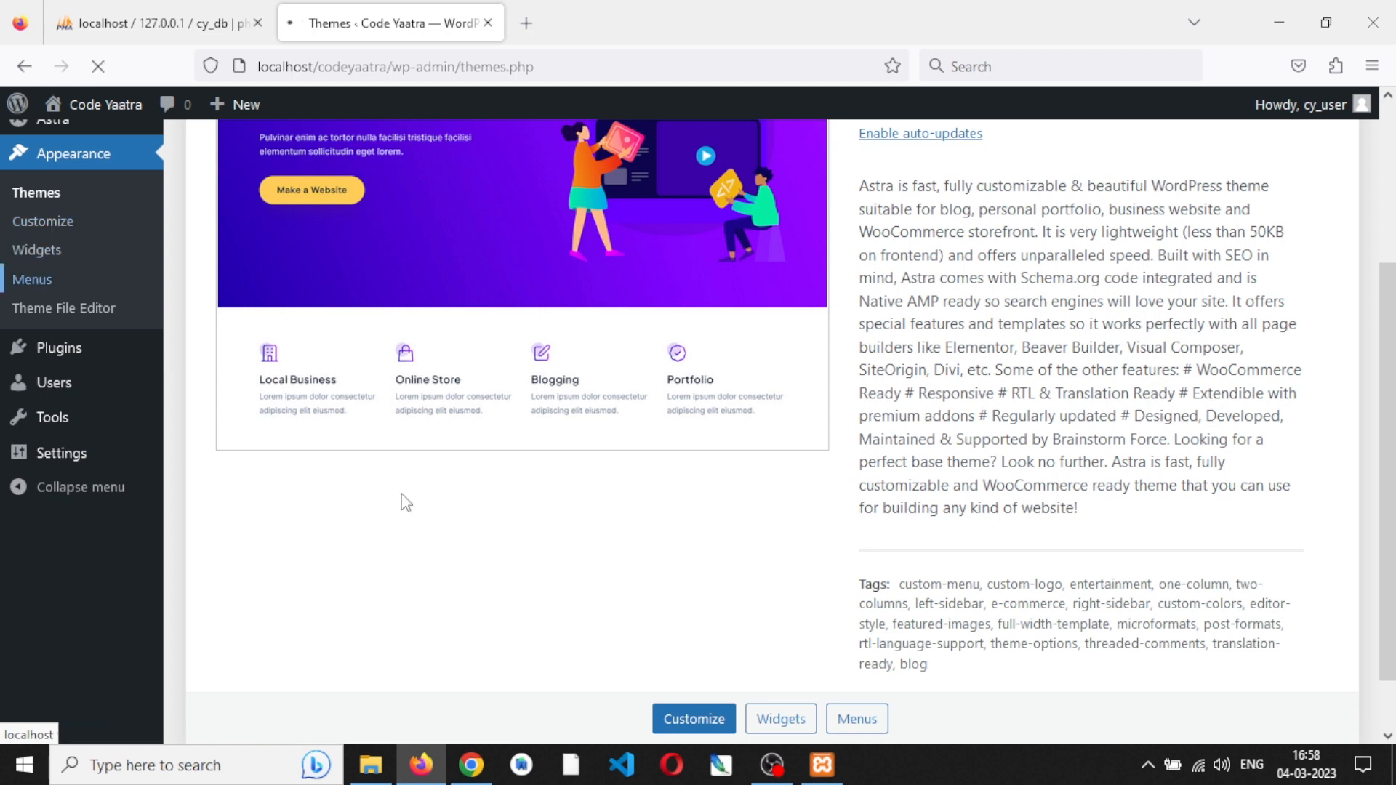
scroll(402, 501, "up", 3)
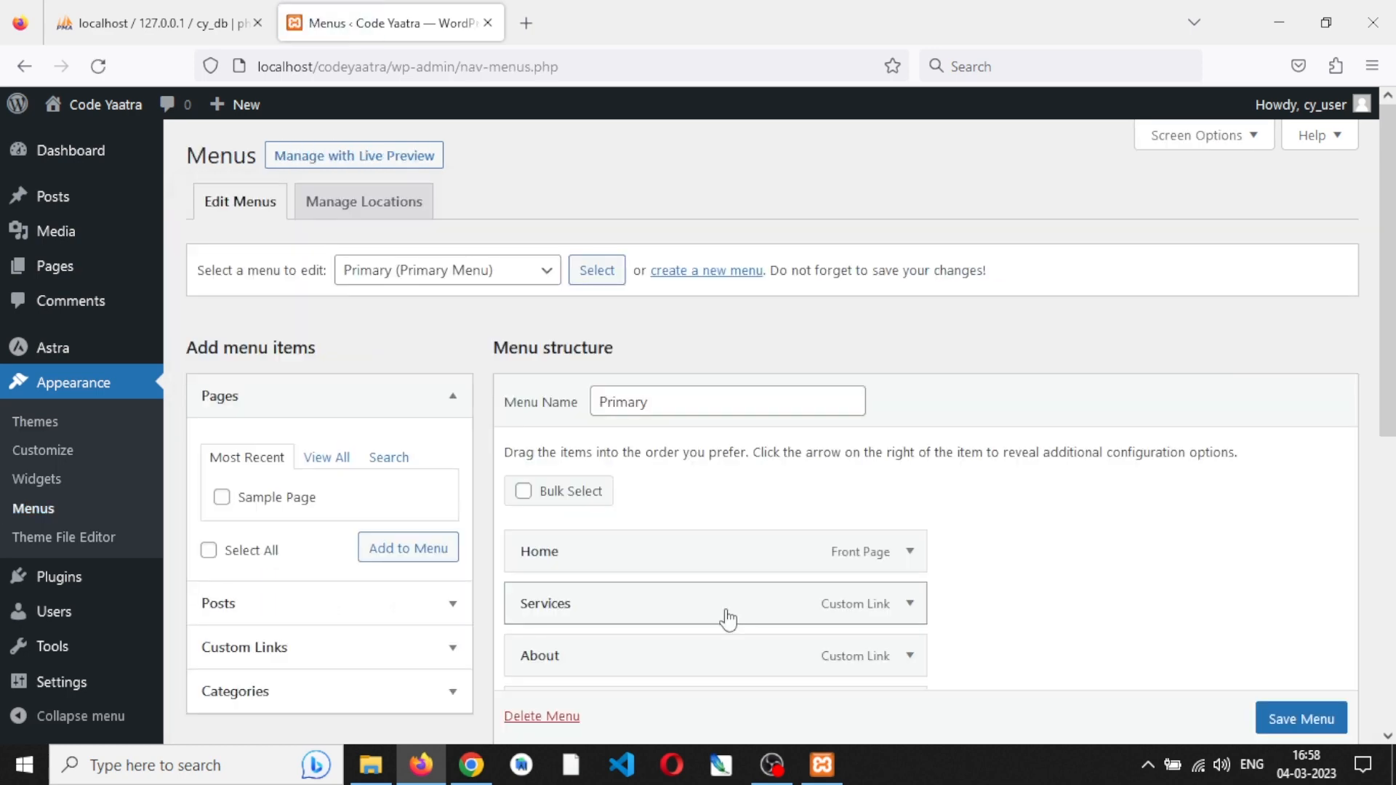
scroll(727, 620, "down", 3)
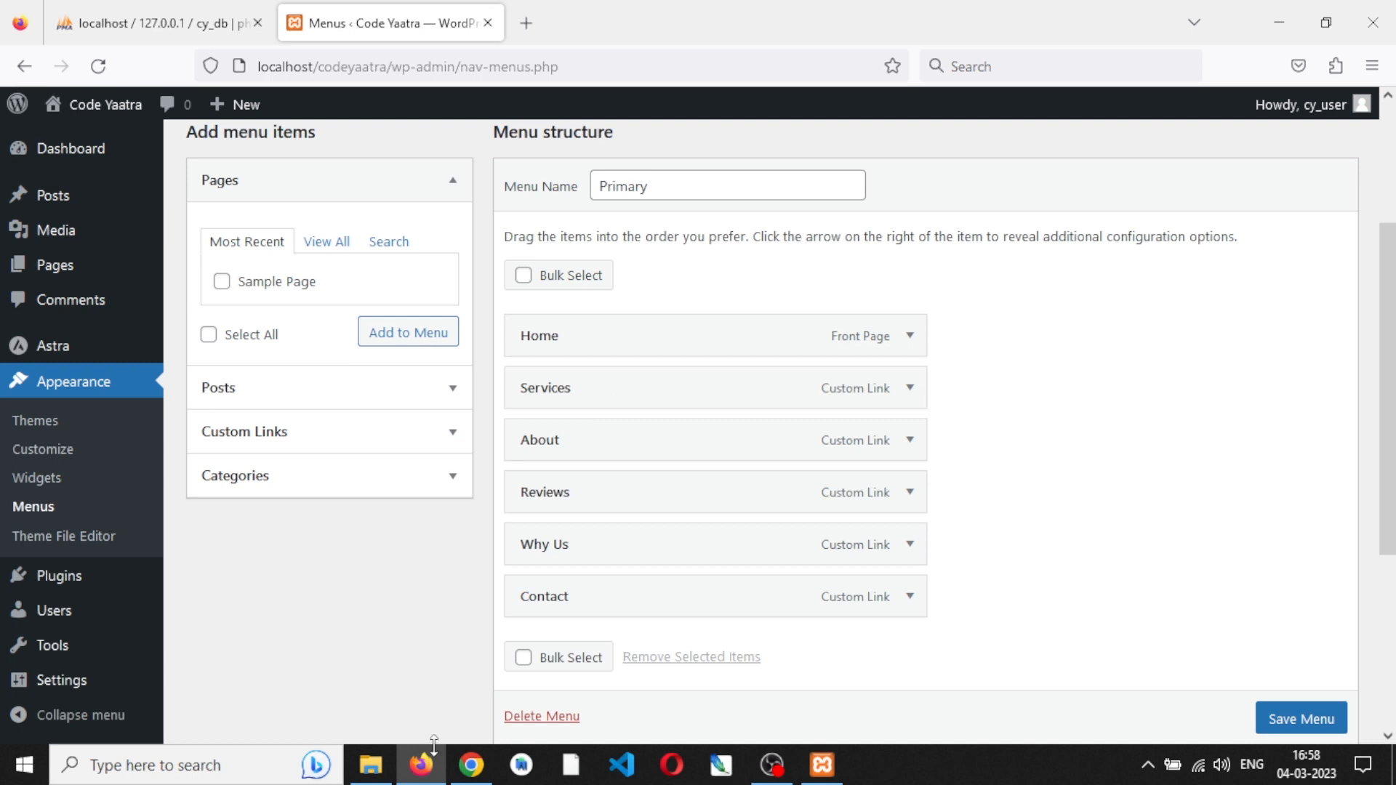
- Compare the Primary menu's items with the site header in Chrome and return to the Menus page in Firefox
left_click(471, 765)
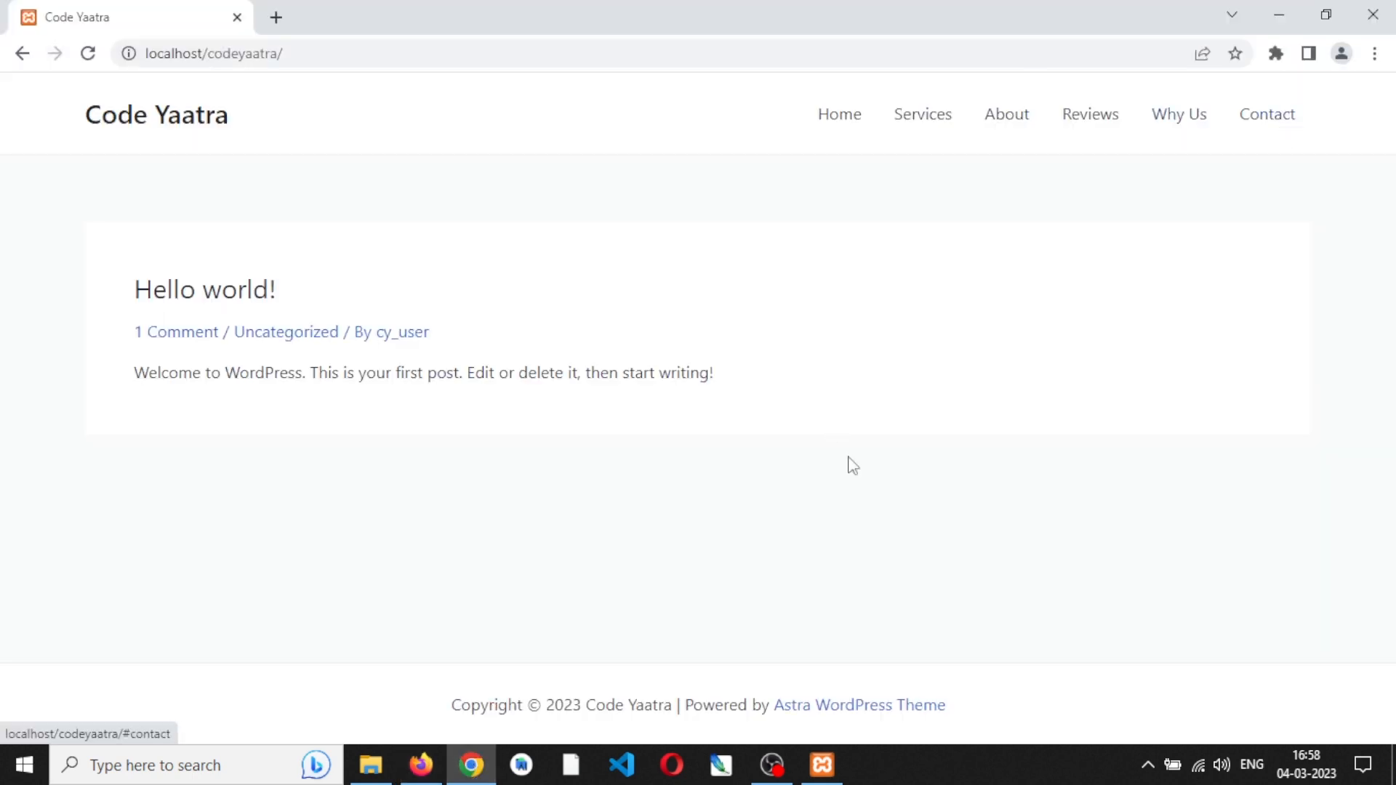
mouse_move(422, 765)
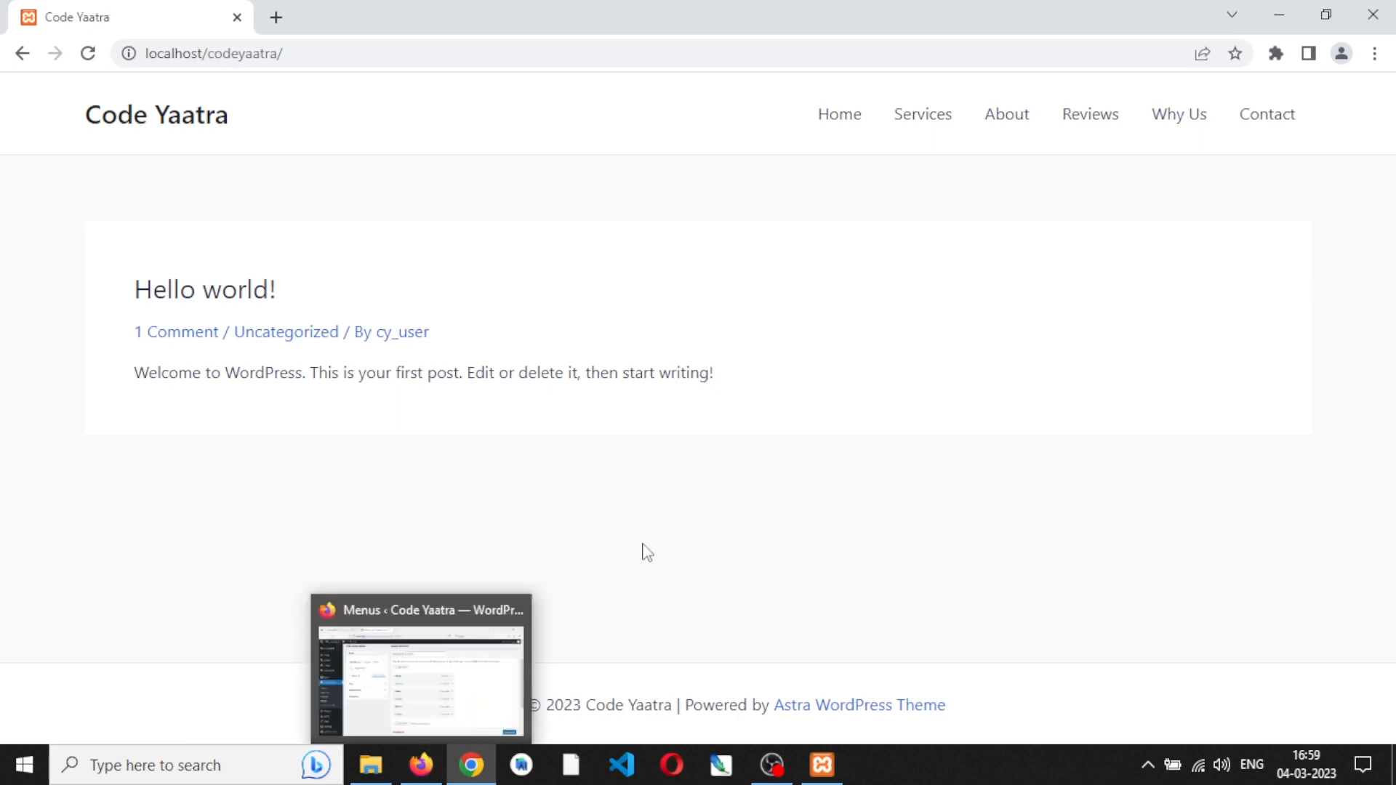
left_click(437, 713)
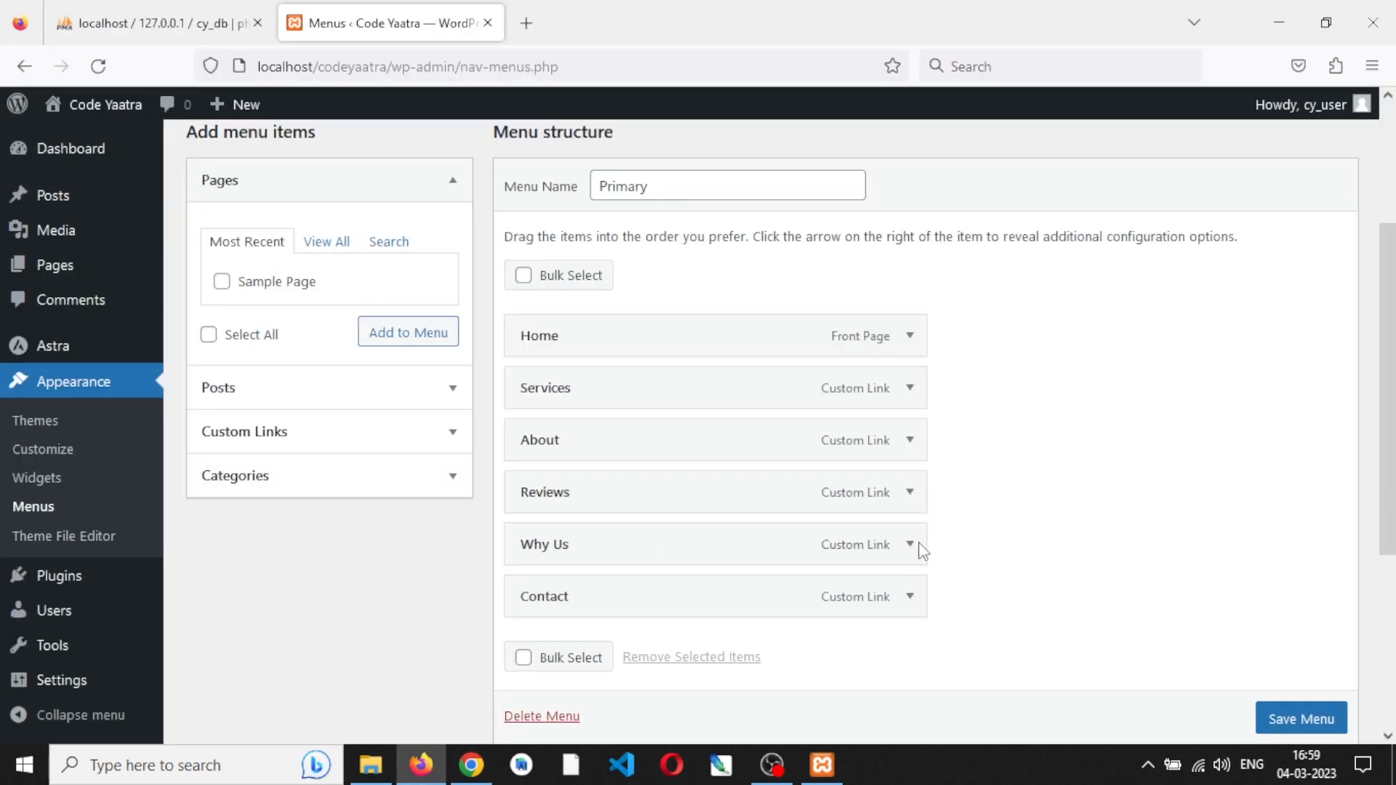
- Remove the Why Us item from the Primary menu and save the menu
scroll(910, 550, "down", 2)
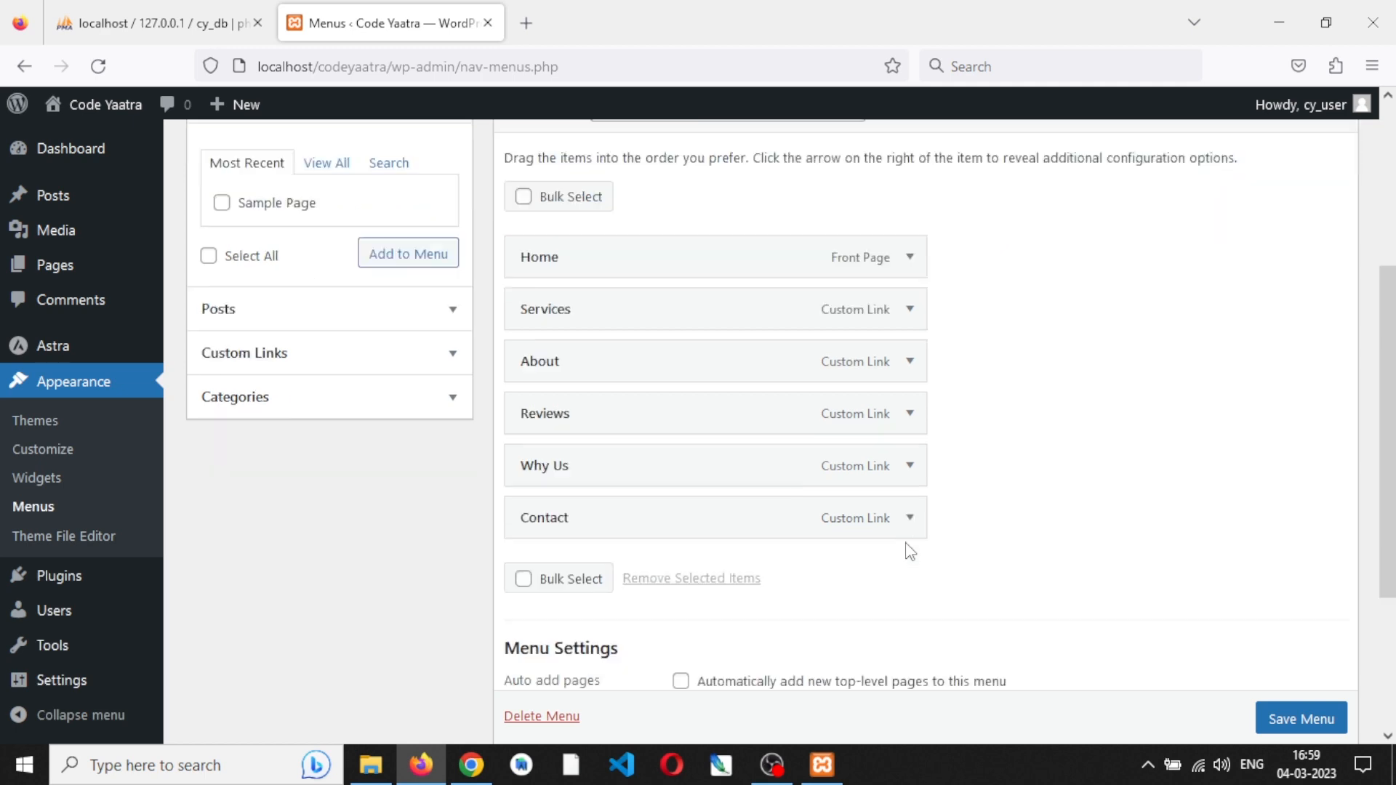
left_click(911, 440)
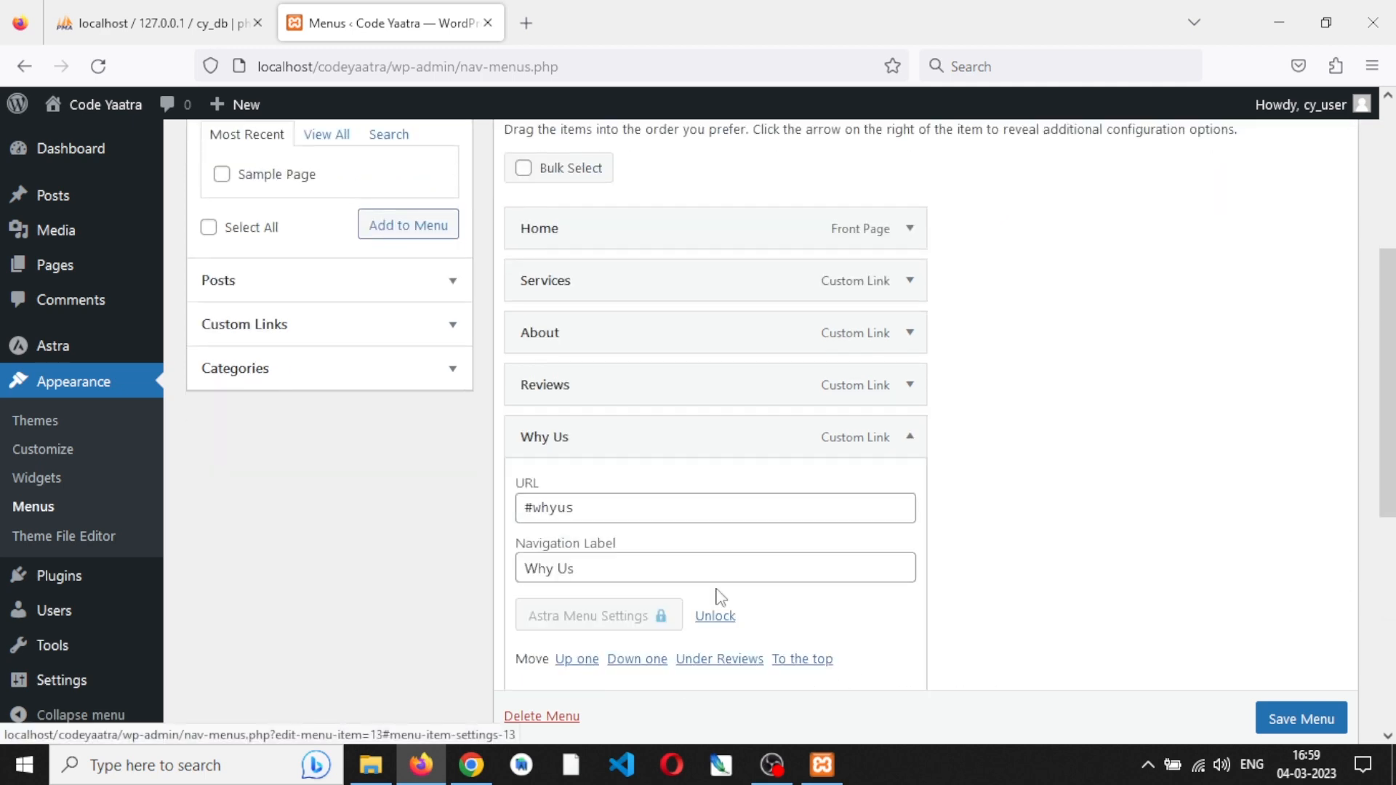
scroll(710, 601, "down", 3)
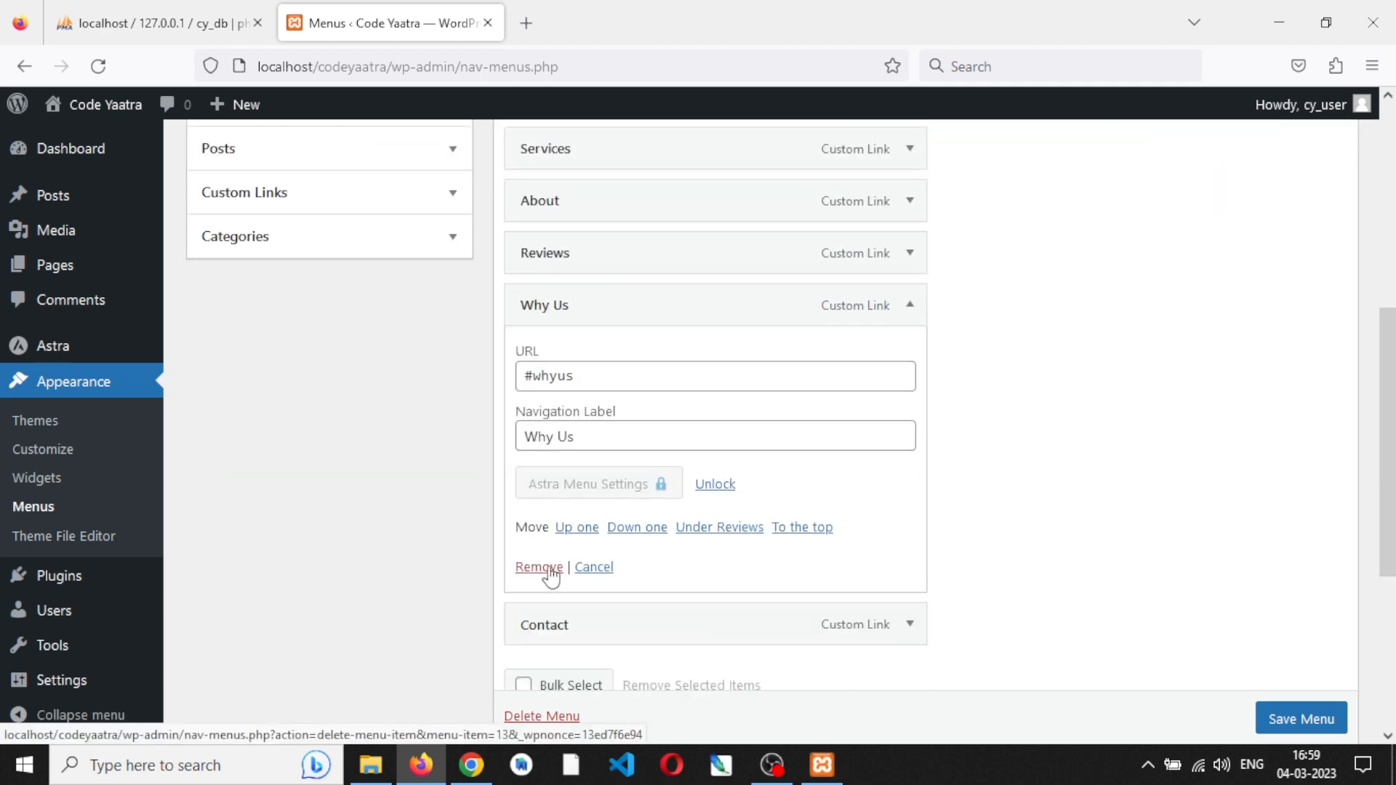
left_click(539, 567)
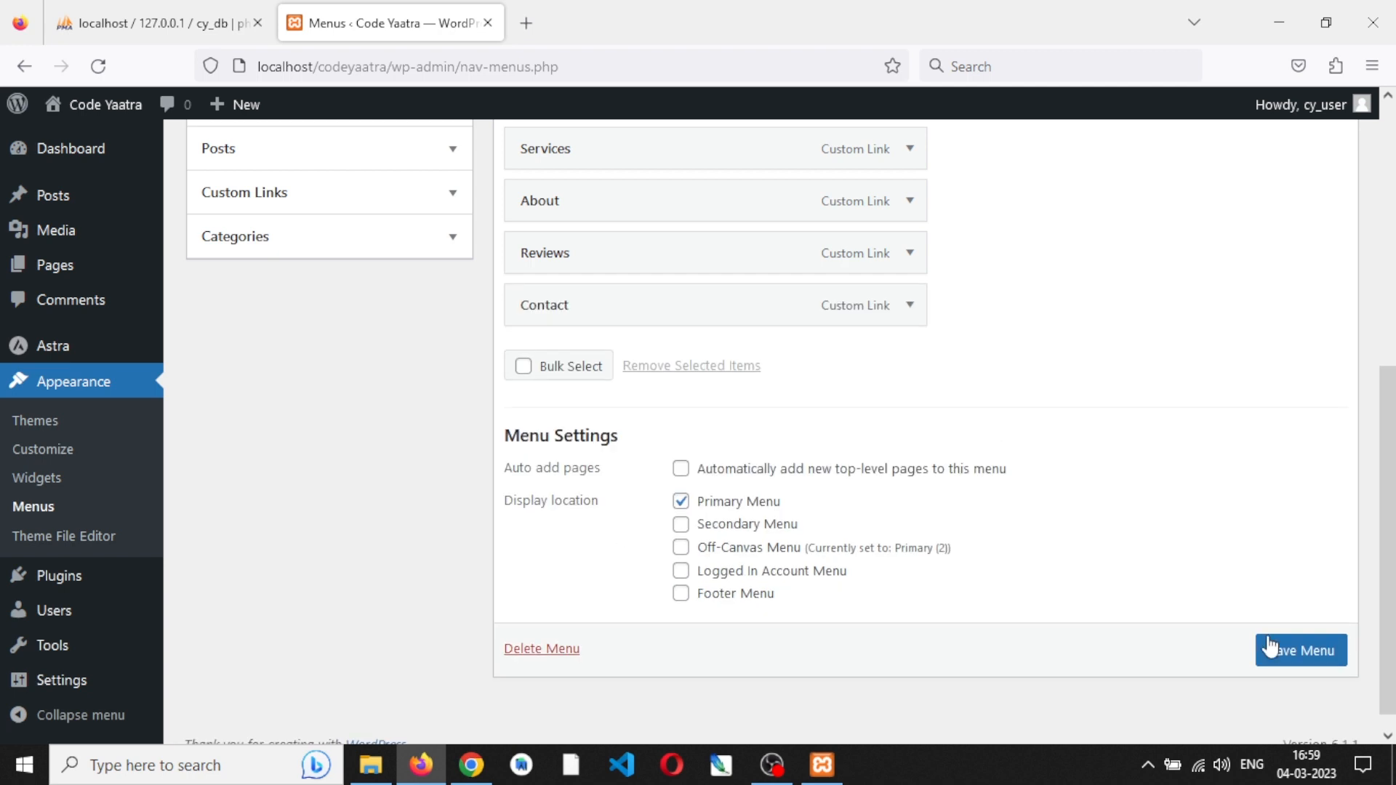
left_click(1305, 657)
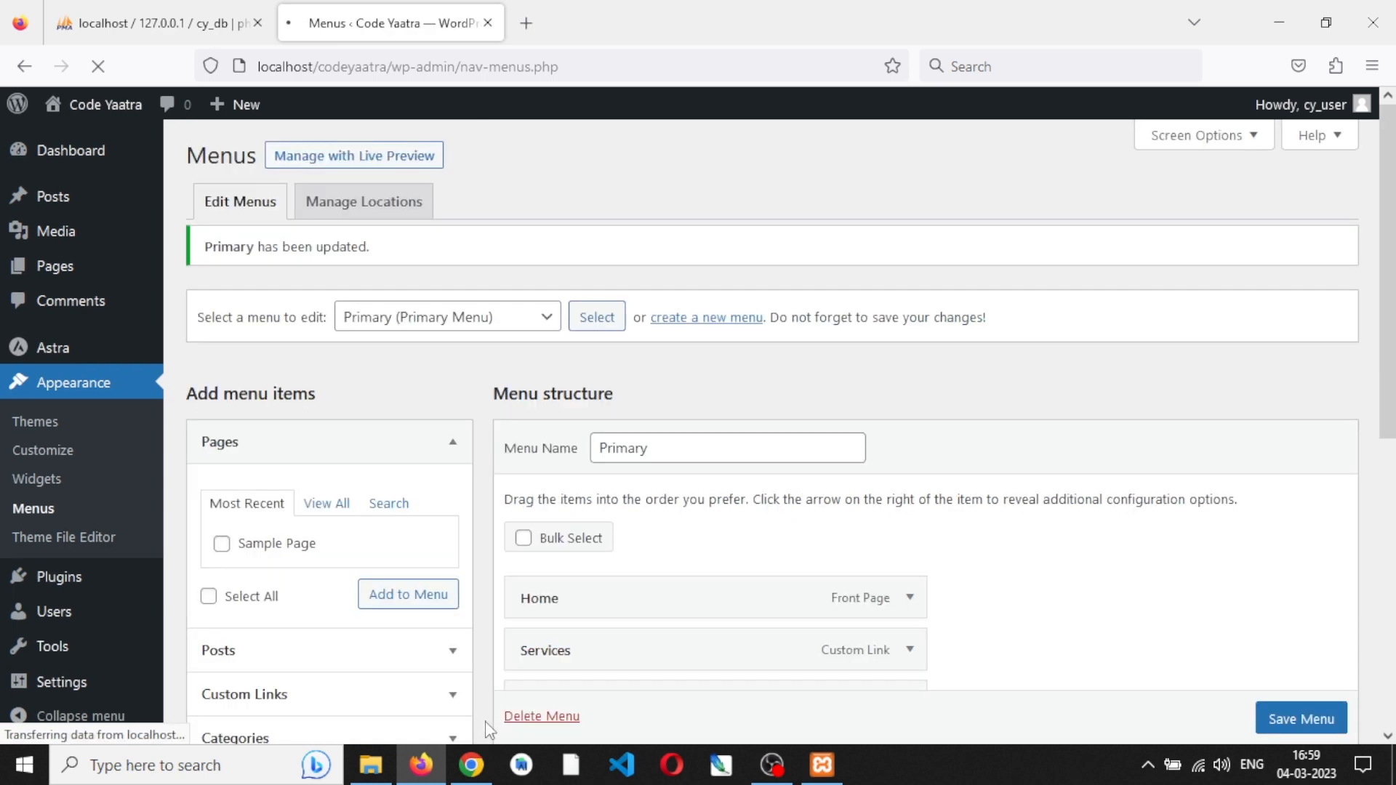
- Reload the site's front page in Chrome to check the edited navigation menu, and return to Firefox
left_click(473, 772)
left_click(88, 53)
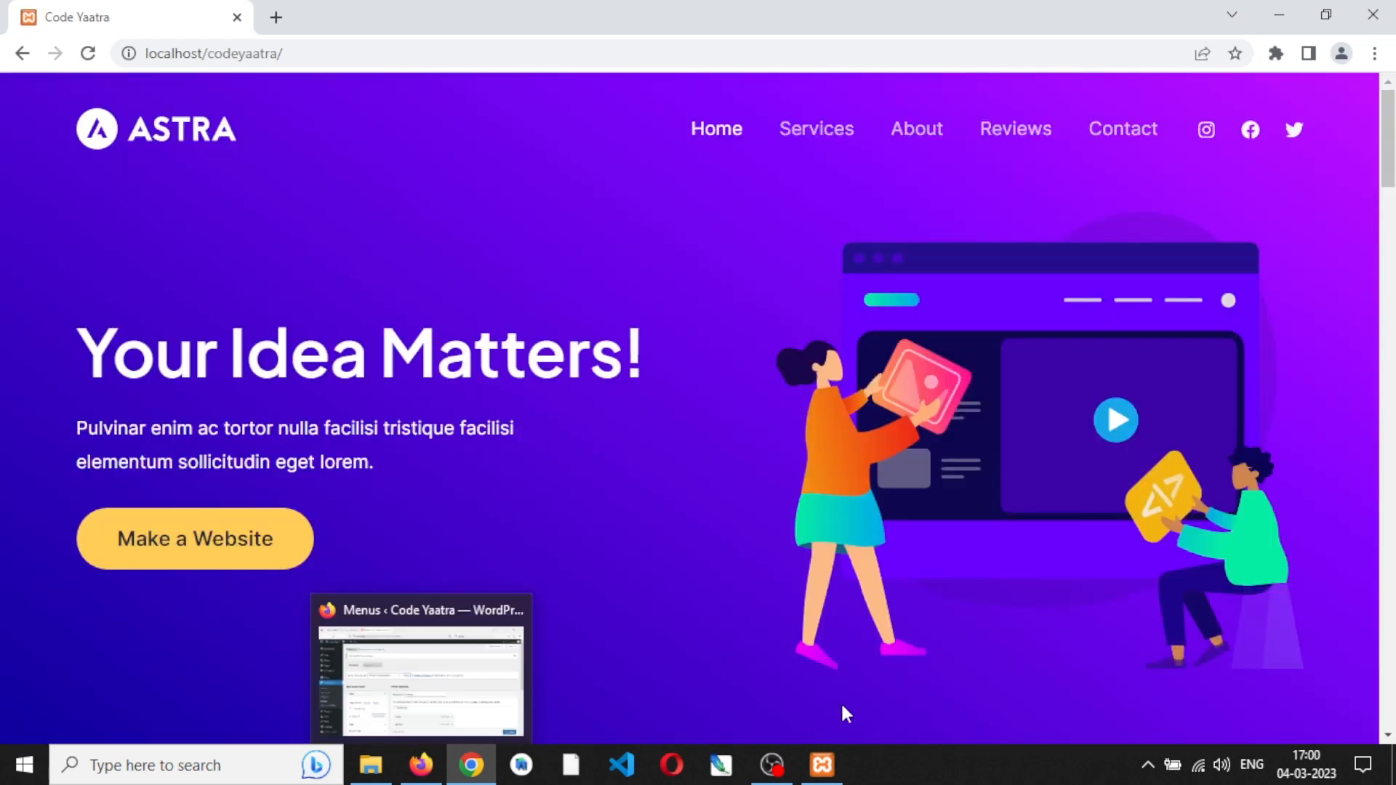
key("alt+Tab")
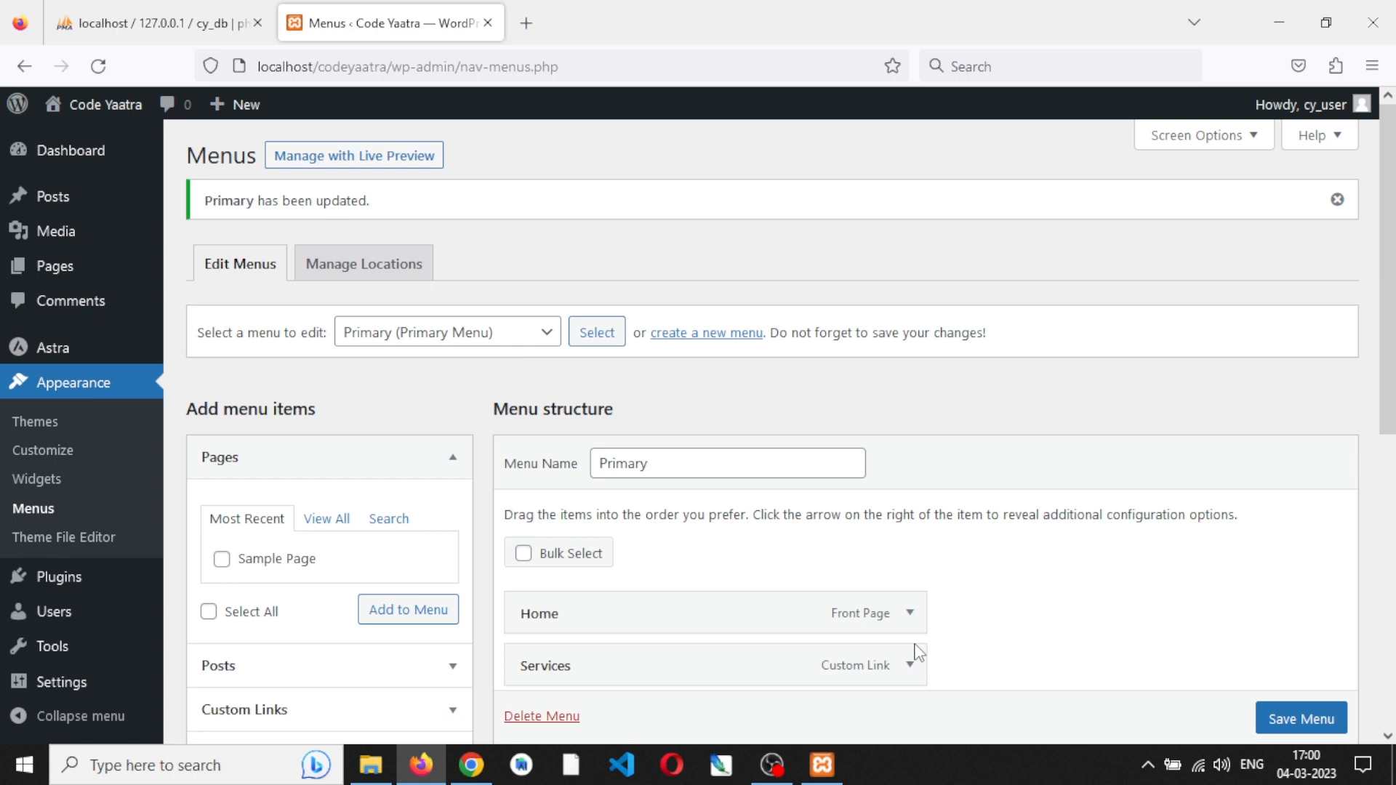
- Minimize the Firefox and File Explorer windows and stop the MySQL and Apache modules in the XAMPP Control Panel
left_click(1292, 19)
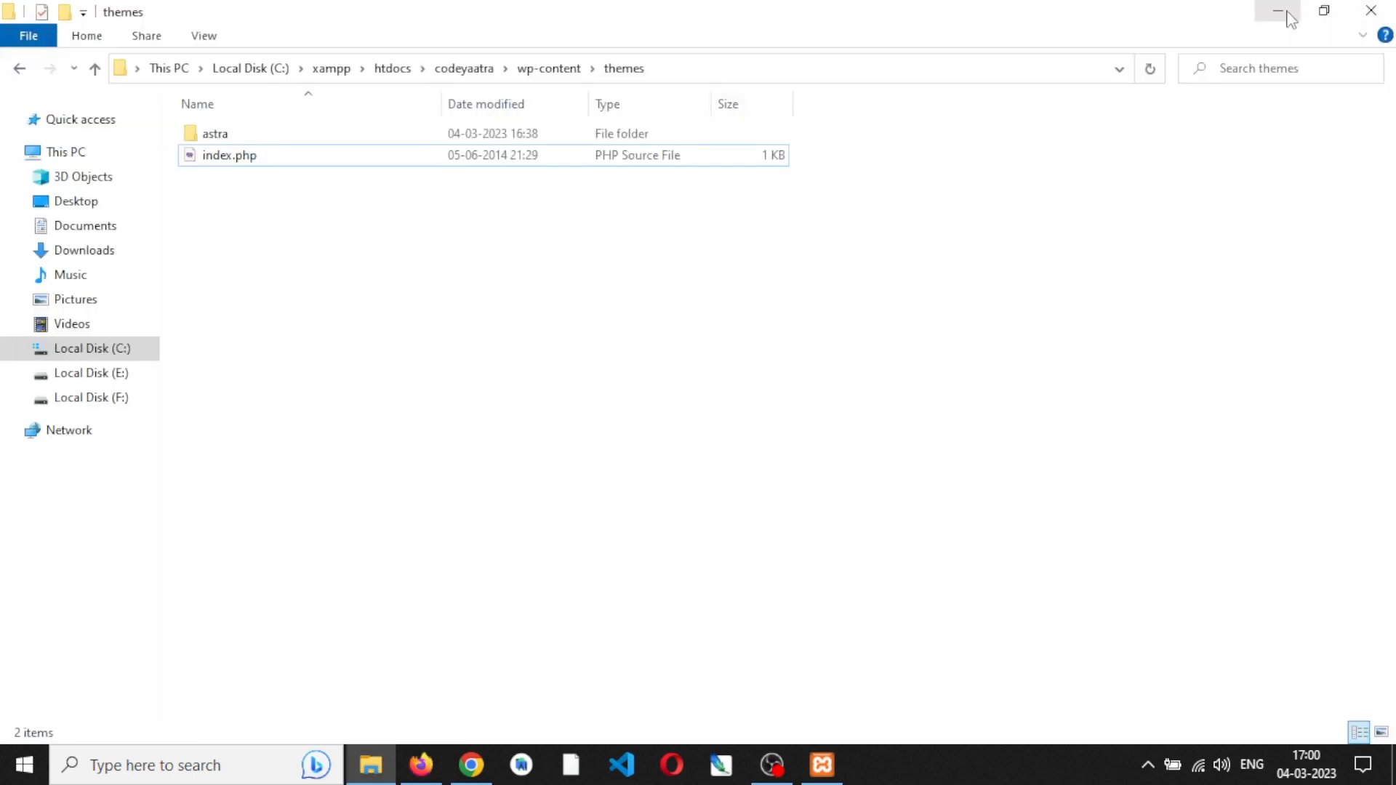
left_click(1292, 16)
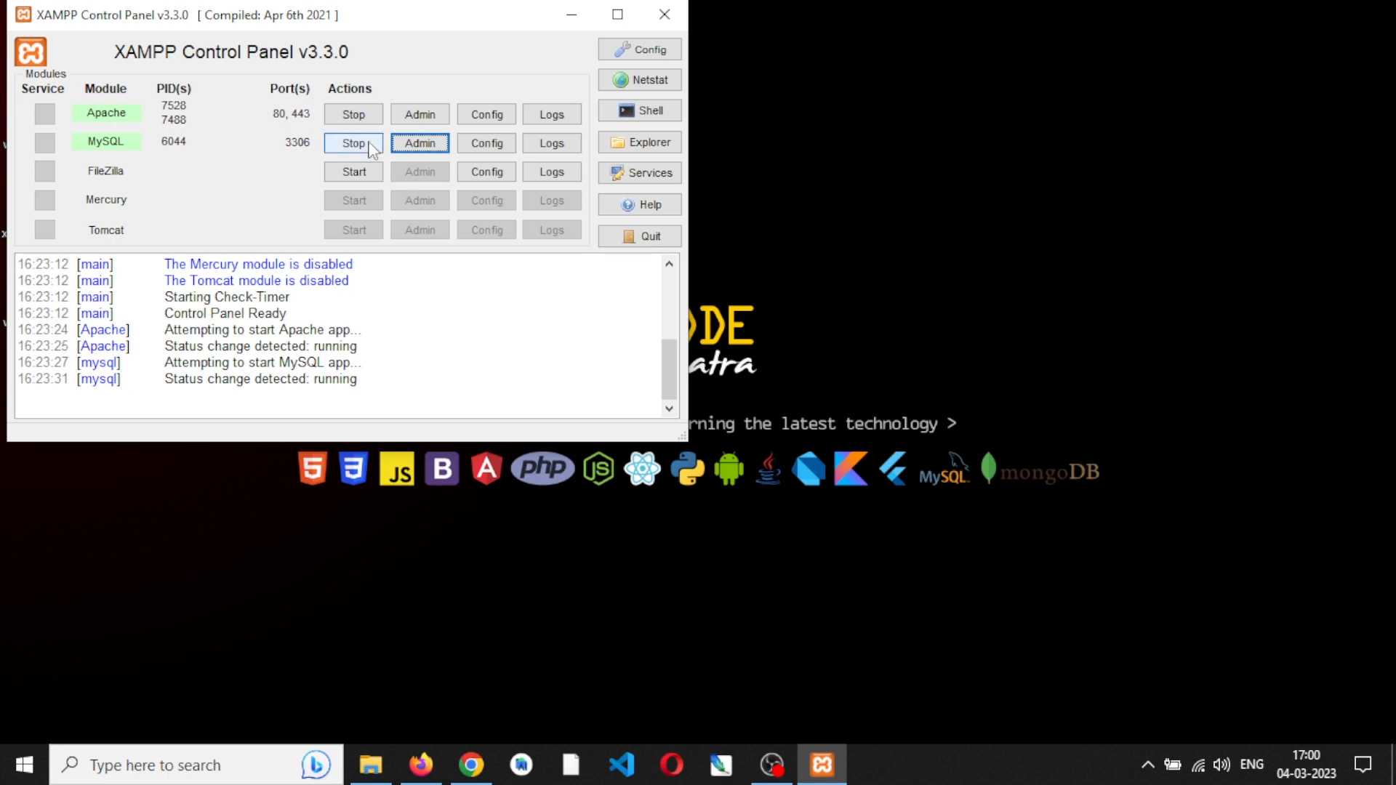
left_click(373, 149)
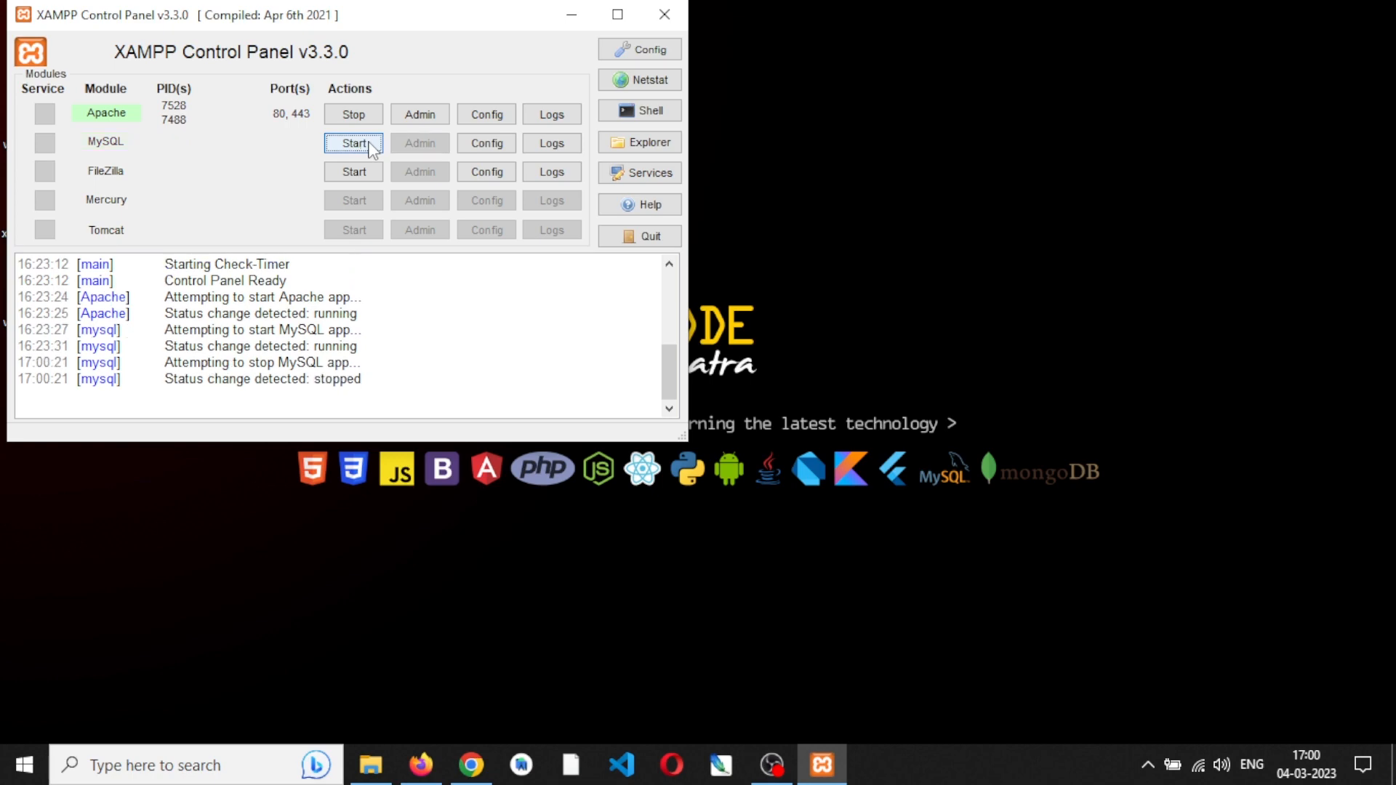
left_click(353, 114)
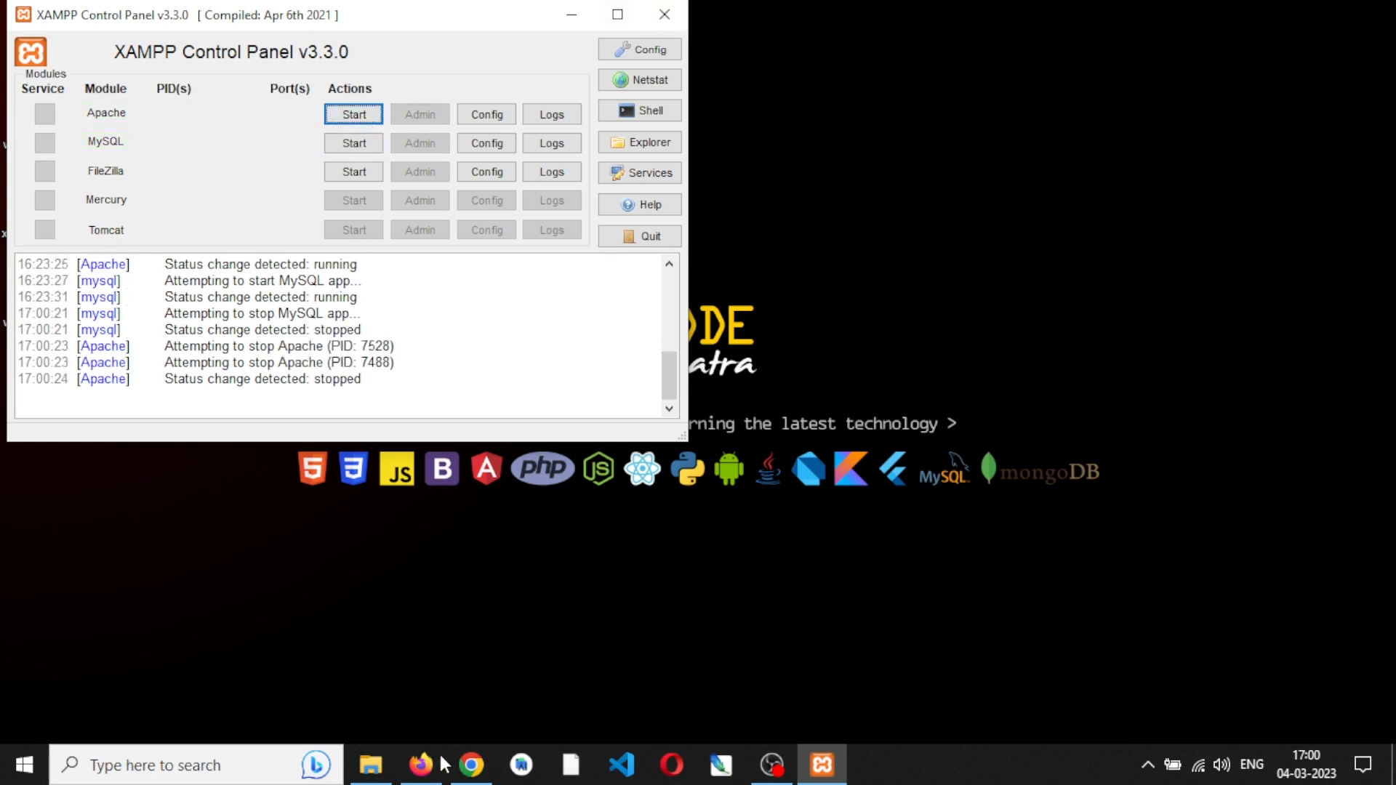
- Reload the local site in Chrome with the servers stopped, and close Chrome and the XAMPP Control Panel
left_click(471, 765)
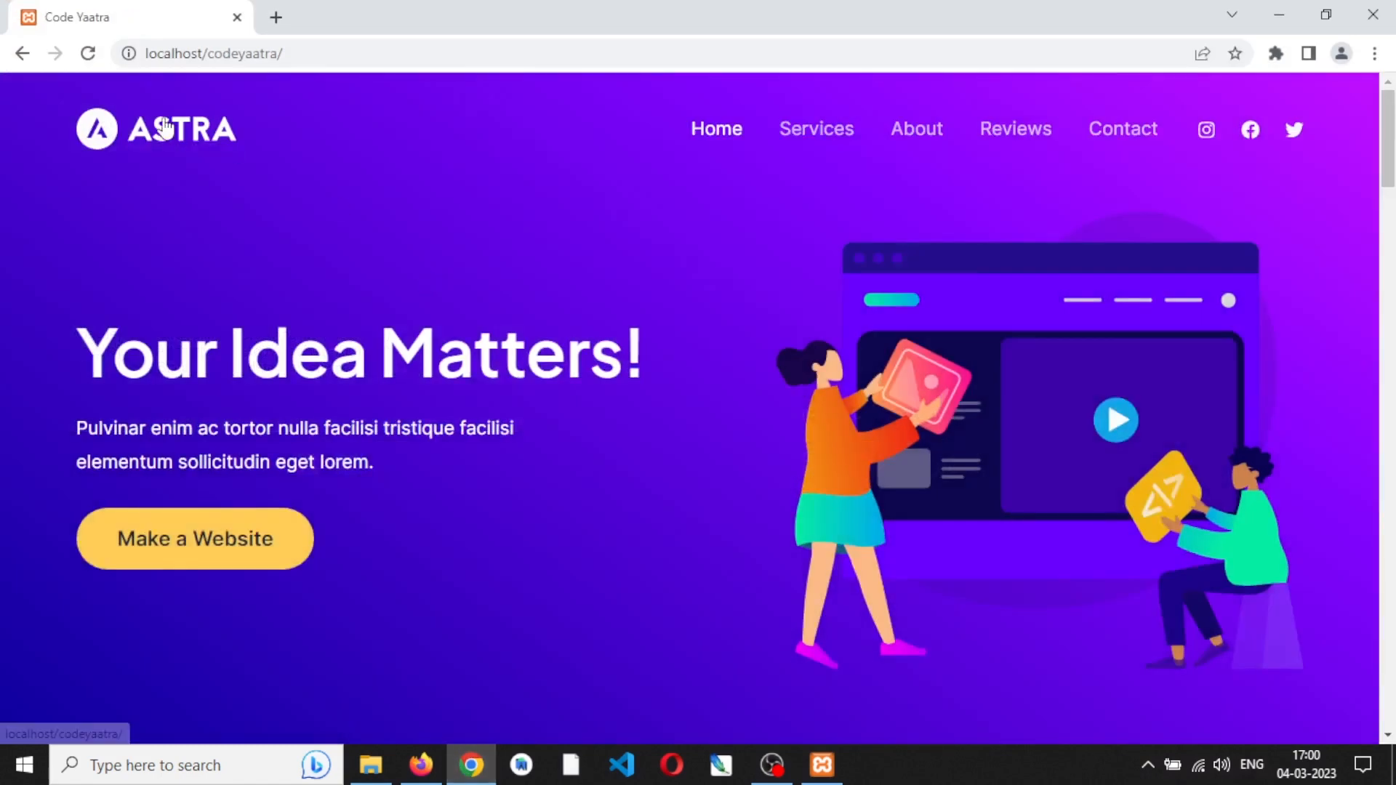
left_click(88, 53)
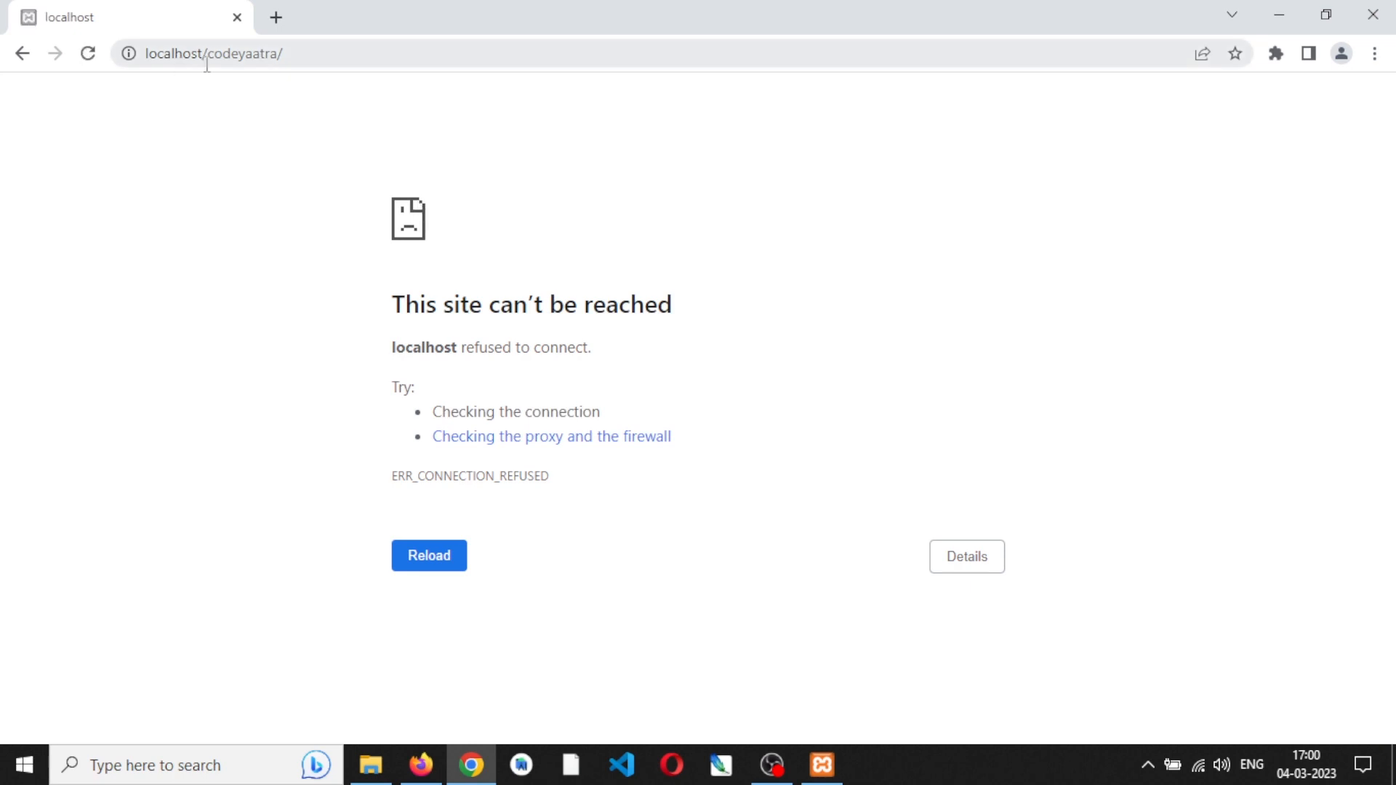
left_click(1389, 24)
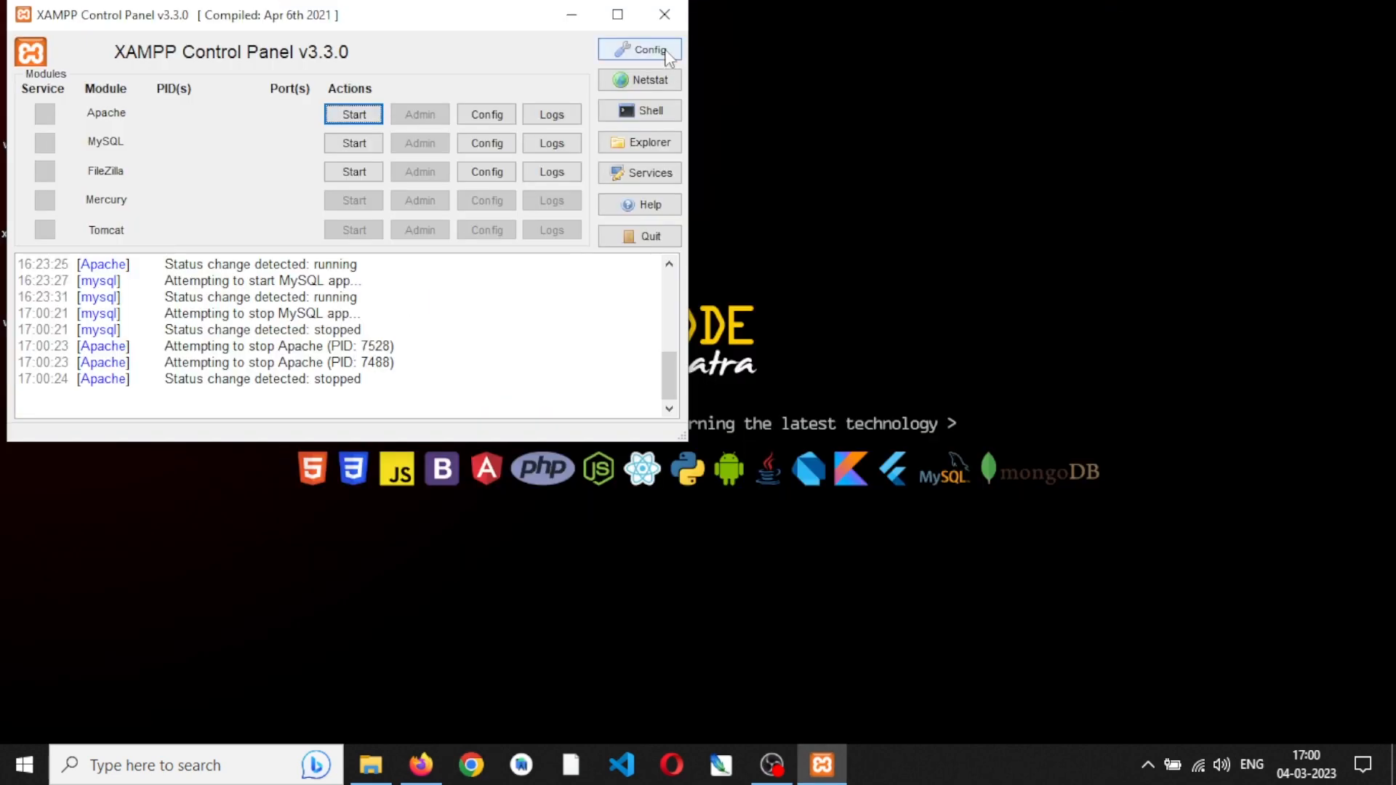
left_click(664, 16)
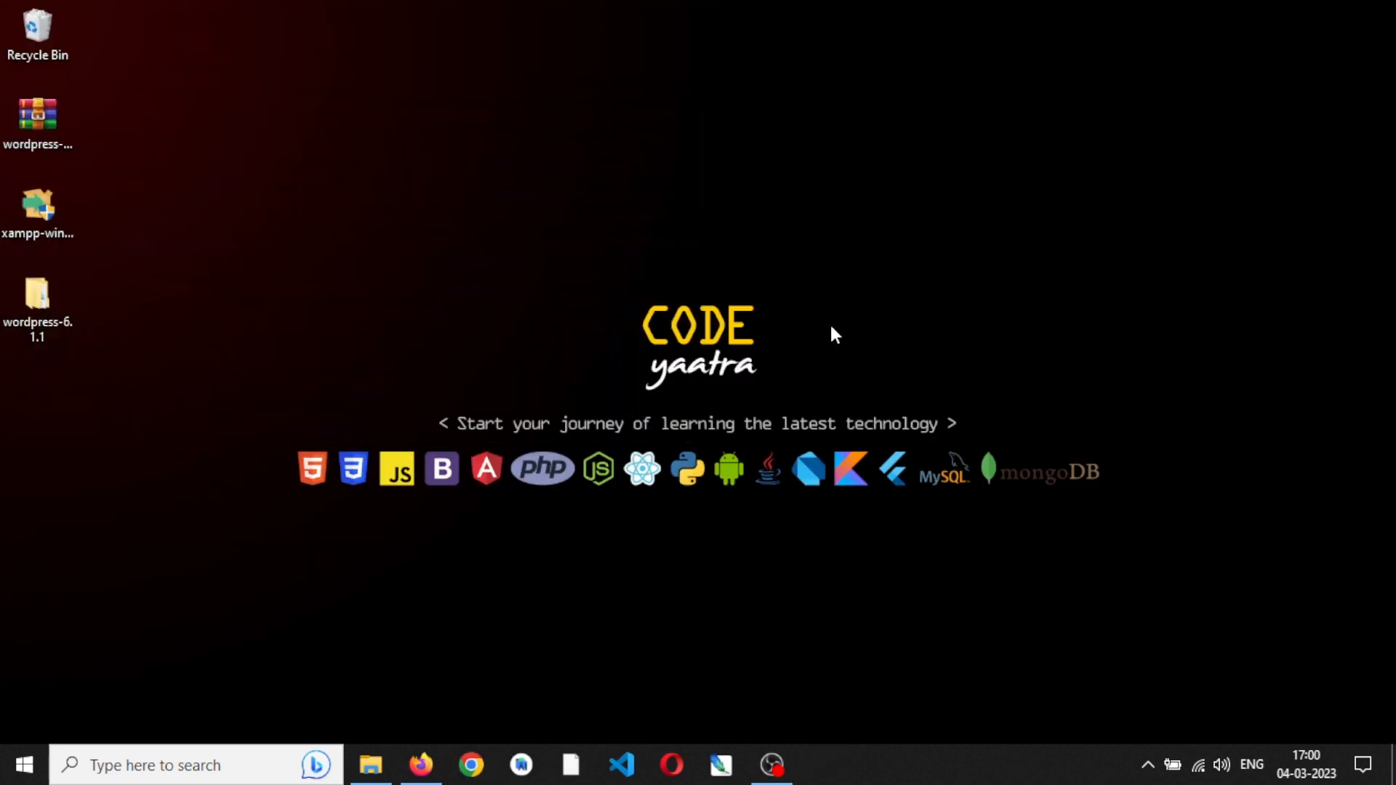